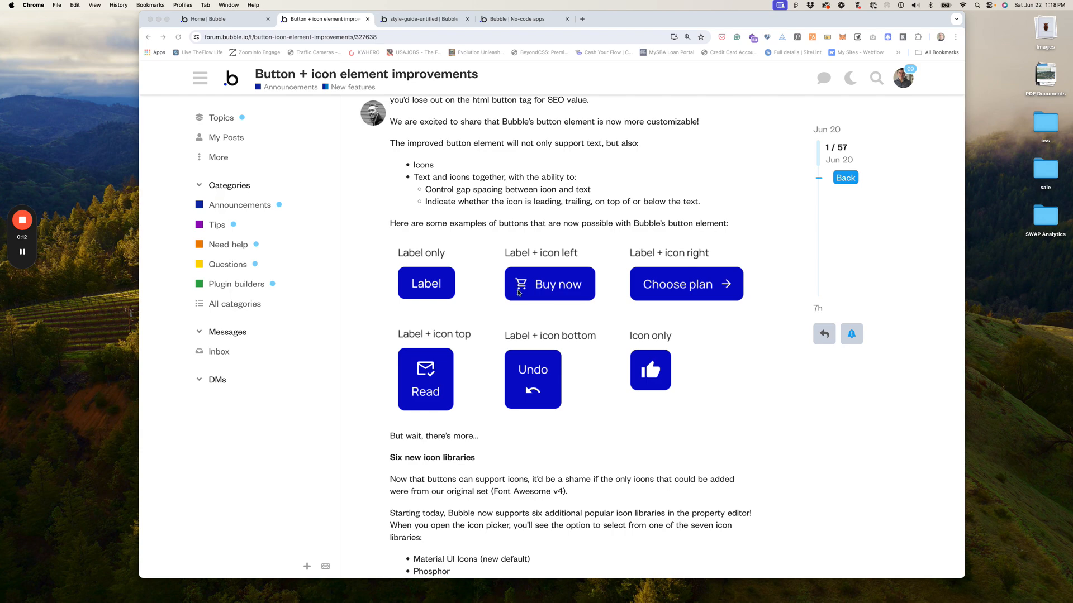
# Step: View the Primary Button style's layout: gap 8, padding 12 top/bottom and 24 left/right
pyautogui.scroll(-3, 493, 306)
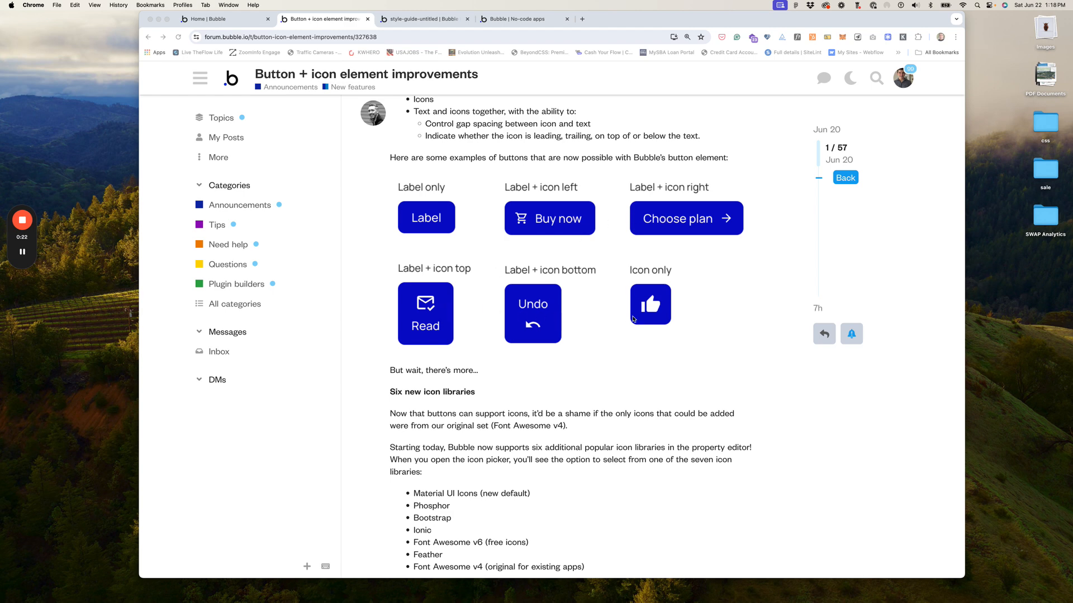
pyautogui.scroll(-4, 635, 324)
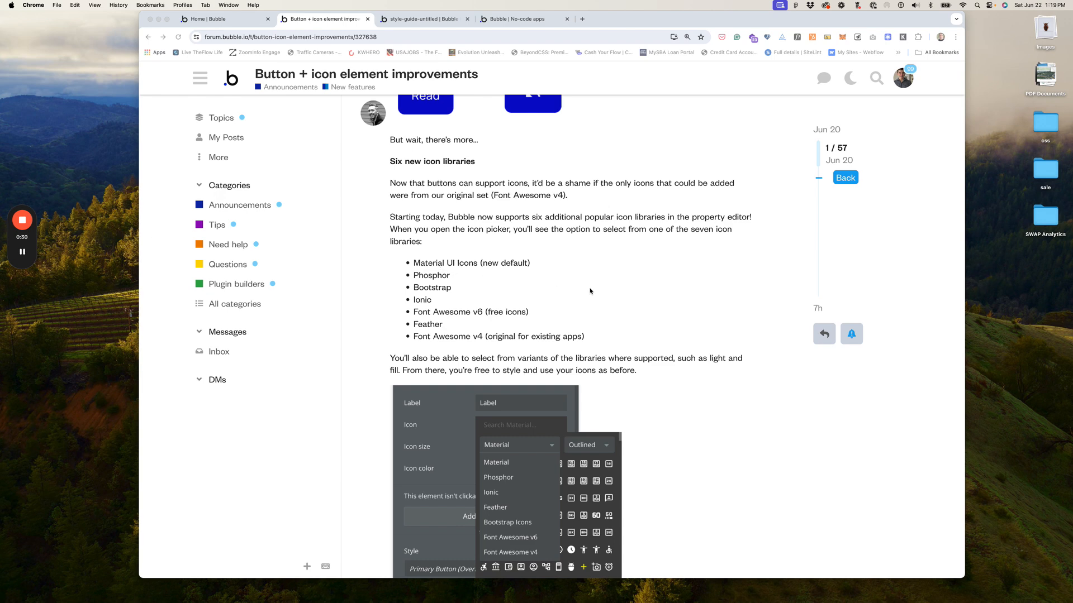
pyautogui.scroll(-3, 592, 290)
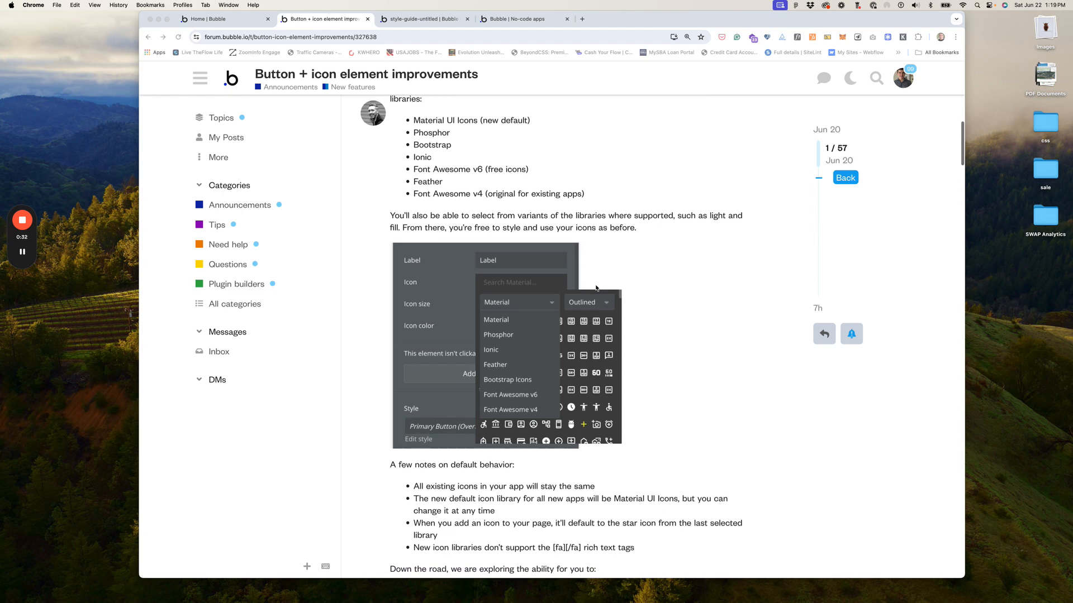
pyautogui.scroll(-5, 597, 288)
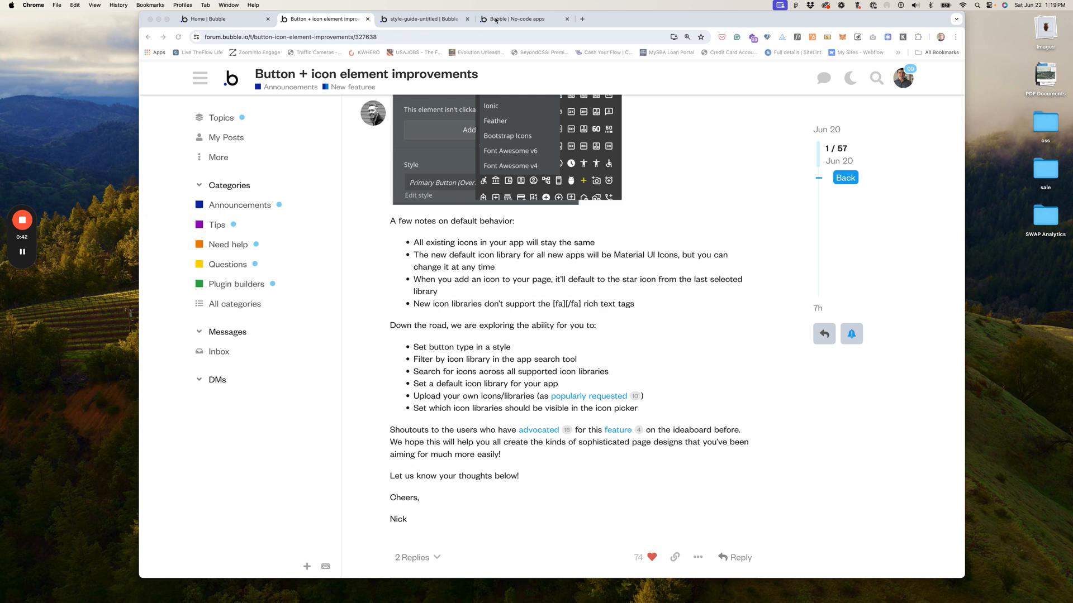
pyautogui.click(427, 19)
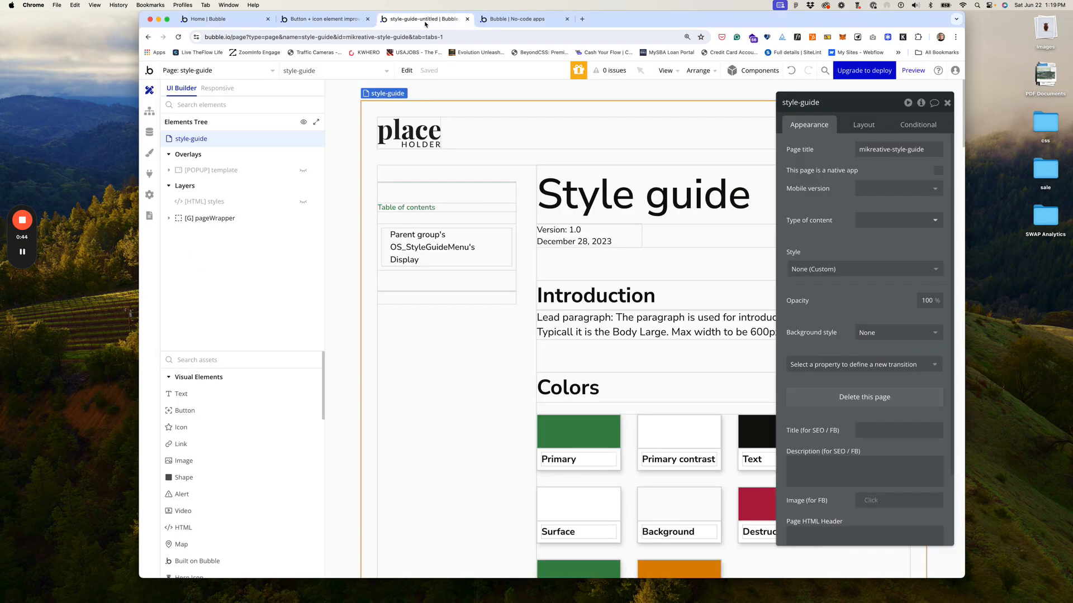
pyautogui.click(151, 159)
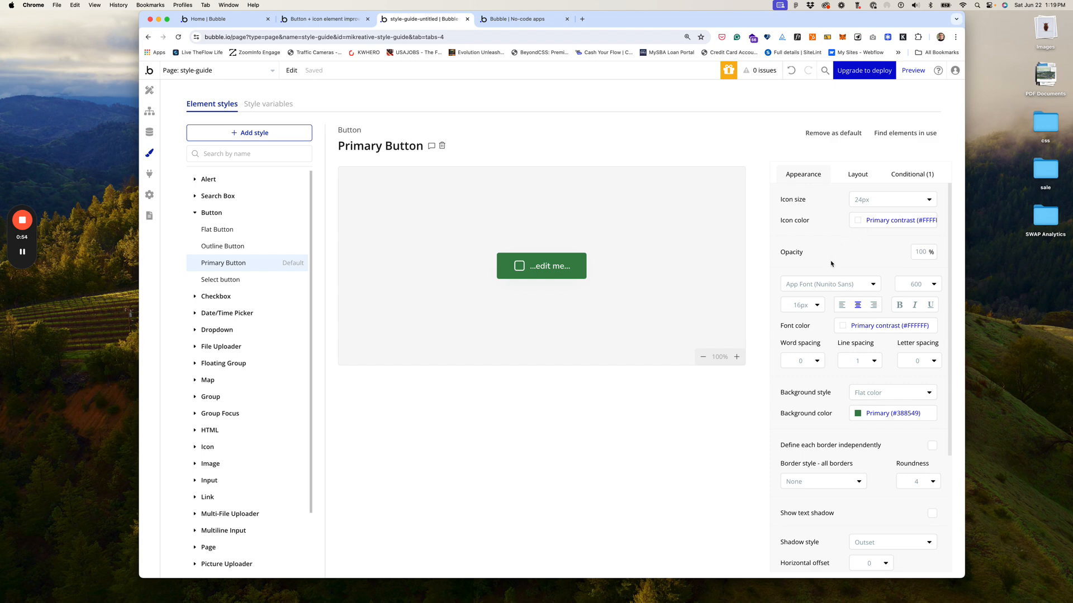
pyautogui.click(859, 178)
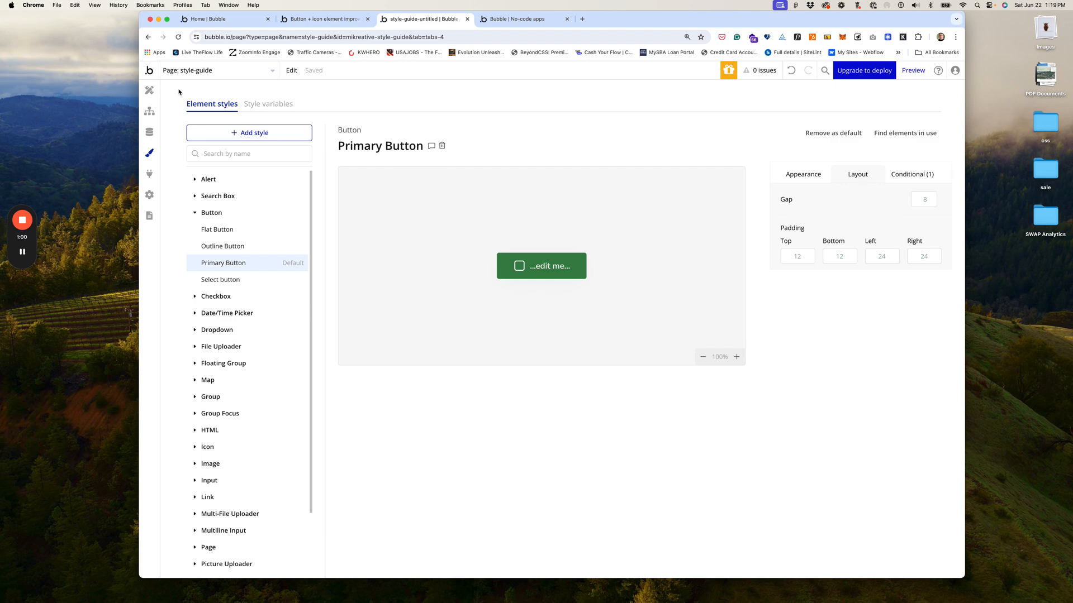
pyautogui.click(514, 19)
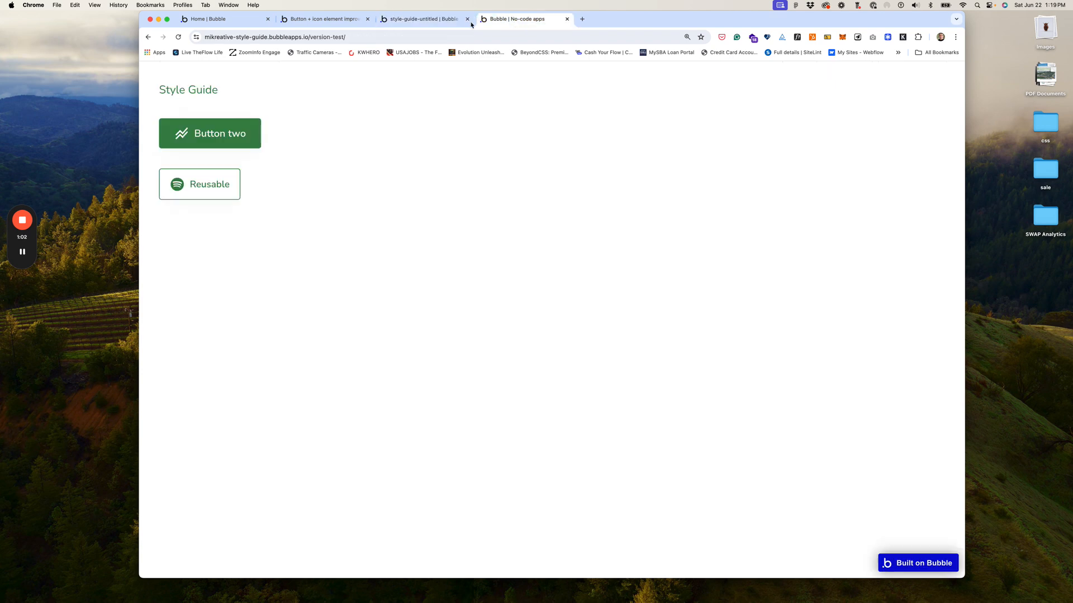
pyautogui.click(421, 20)
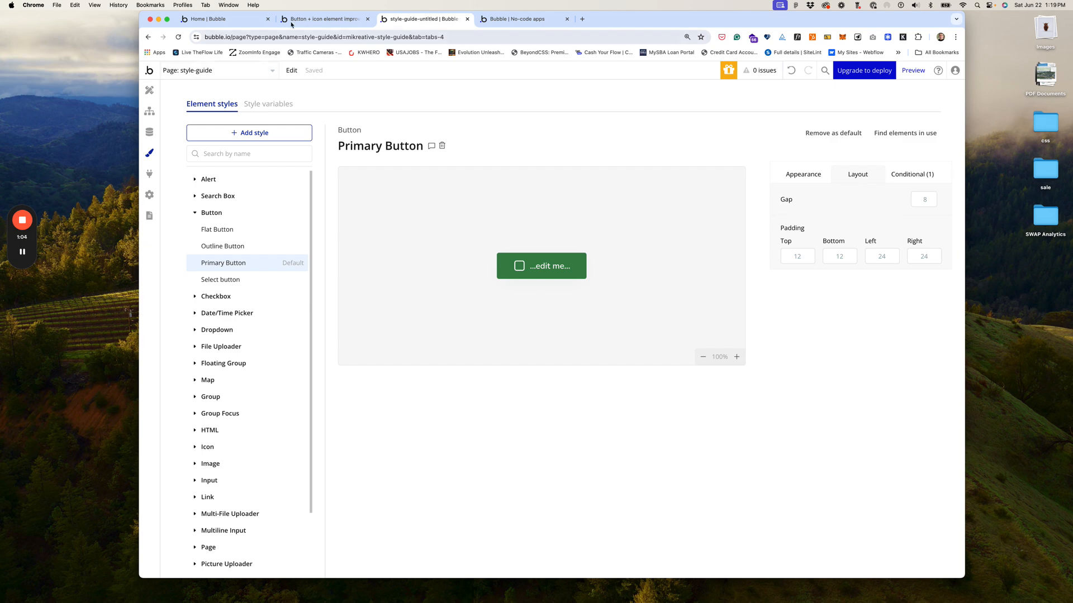
# Step: Scroll through the 'Button + icon element improvements' forum post to its seven icon libraries
pyautogui.click(314, 21)
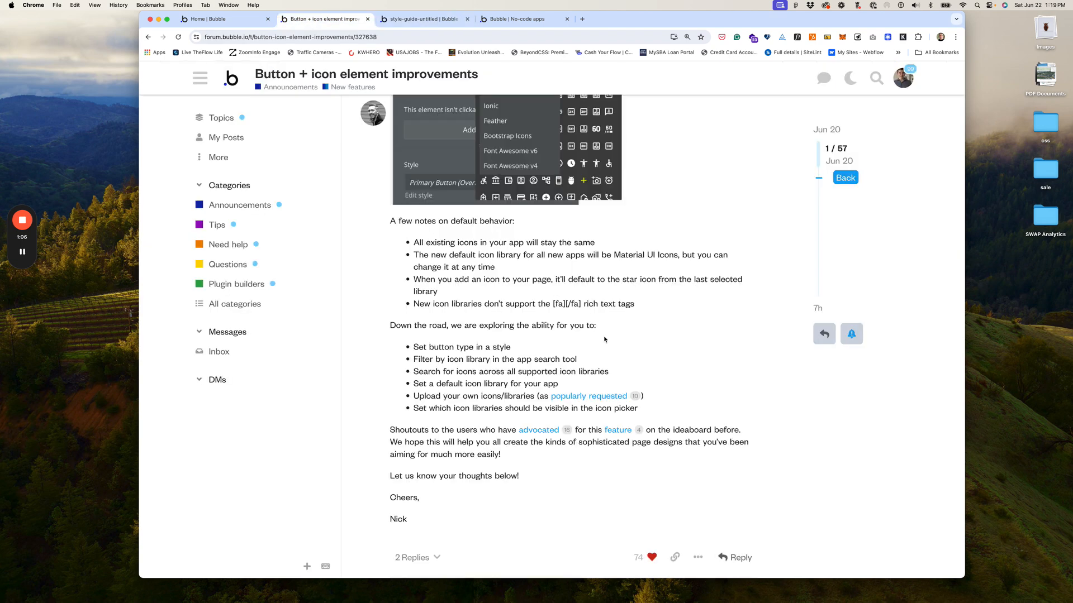
pyautogui.scroll(-2, 581, 343)
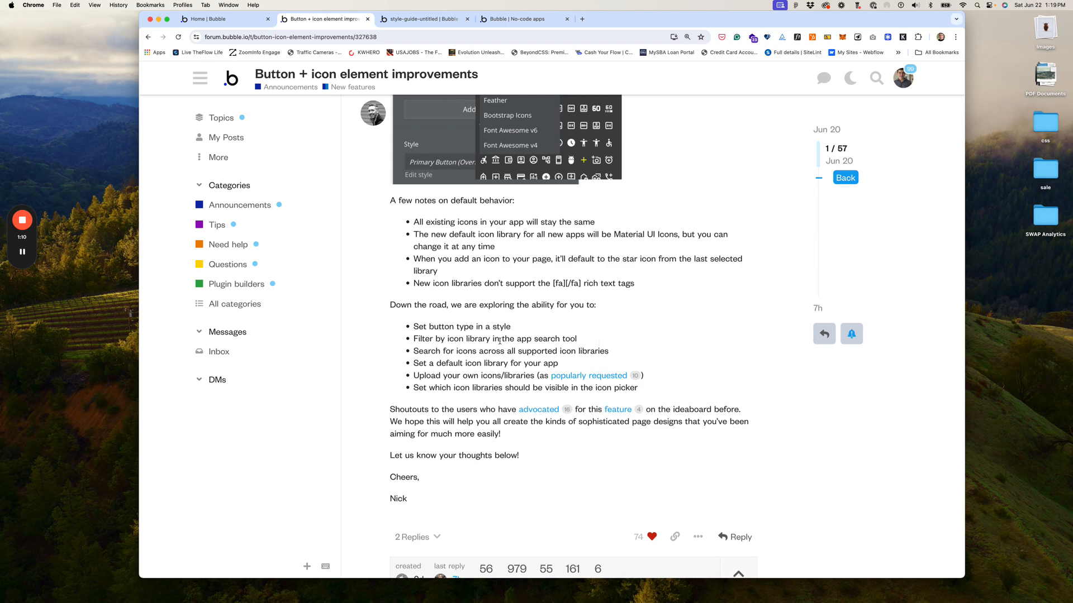
pyautogui.scroll(4, 494, 341)
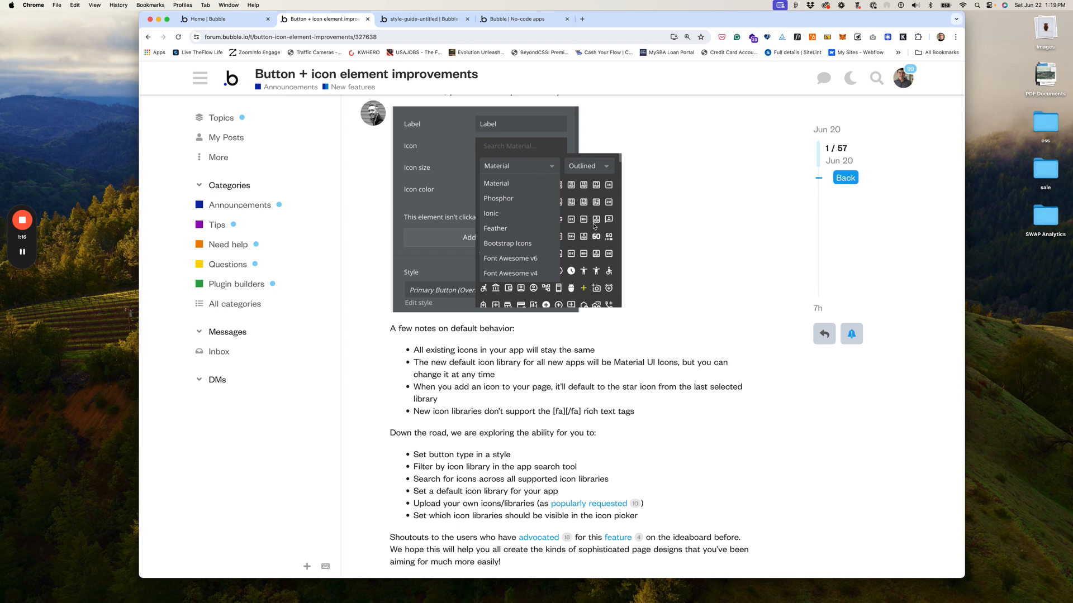
pyautogui.scroll(-5, 524, 196)
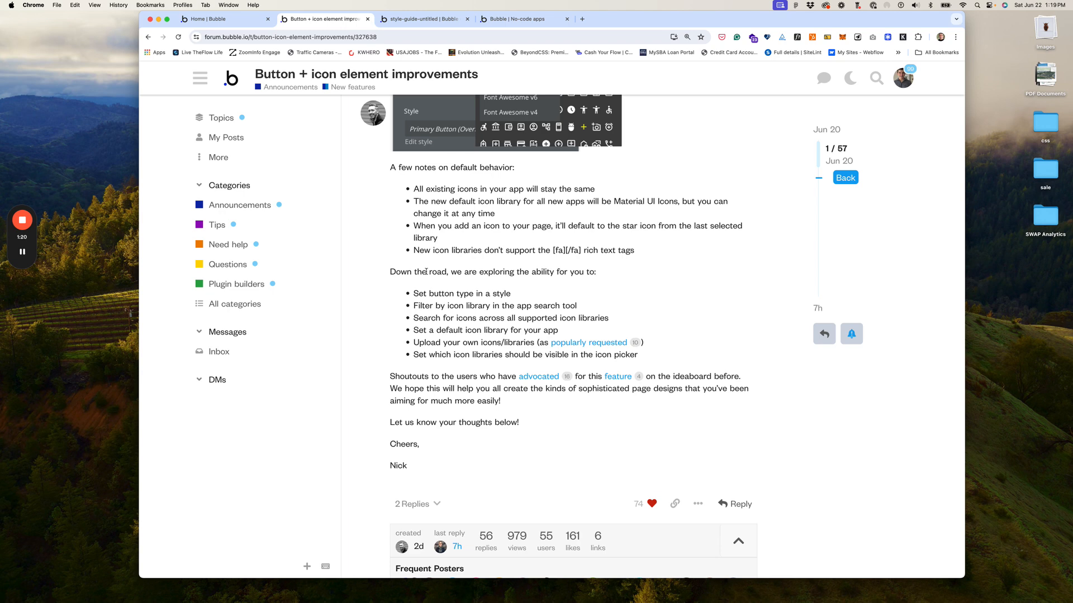
pyautogui.scroll(-1, 399, 316)
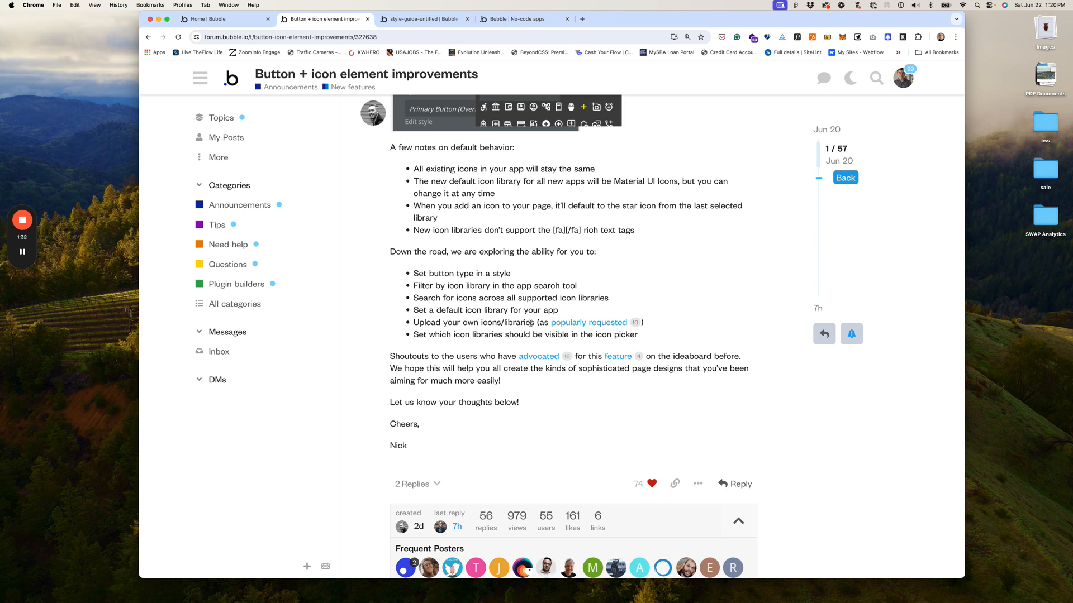
pyautogui.scroll(5, 527, 320)
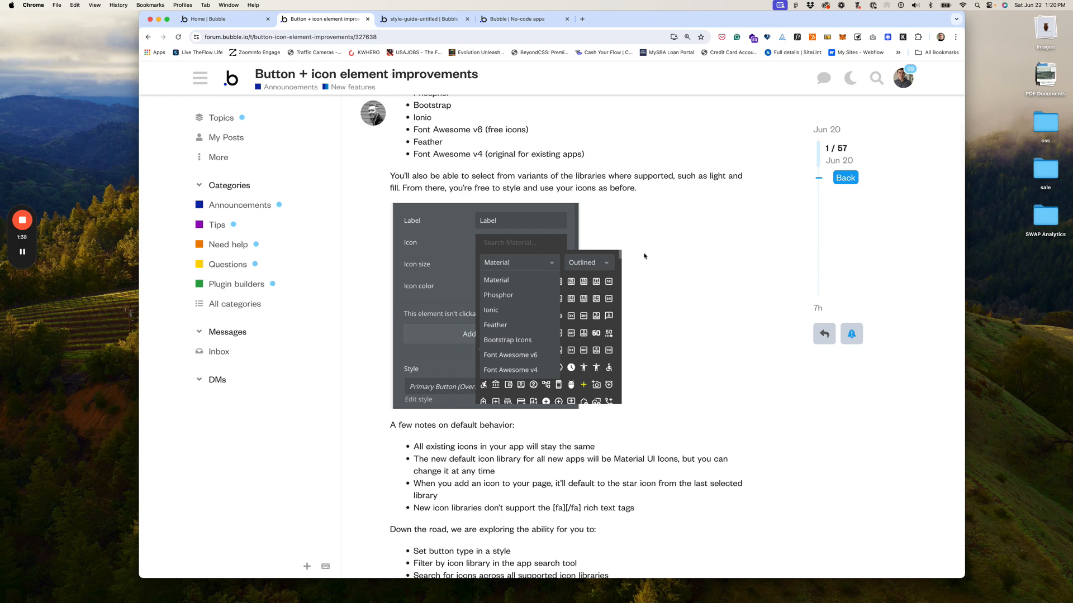
pyautogui.scroll(2, 692, 271)
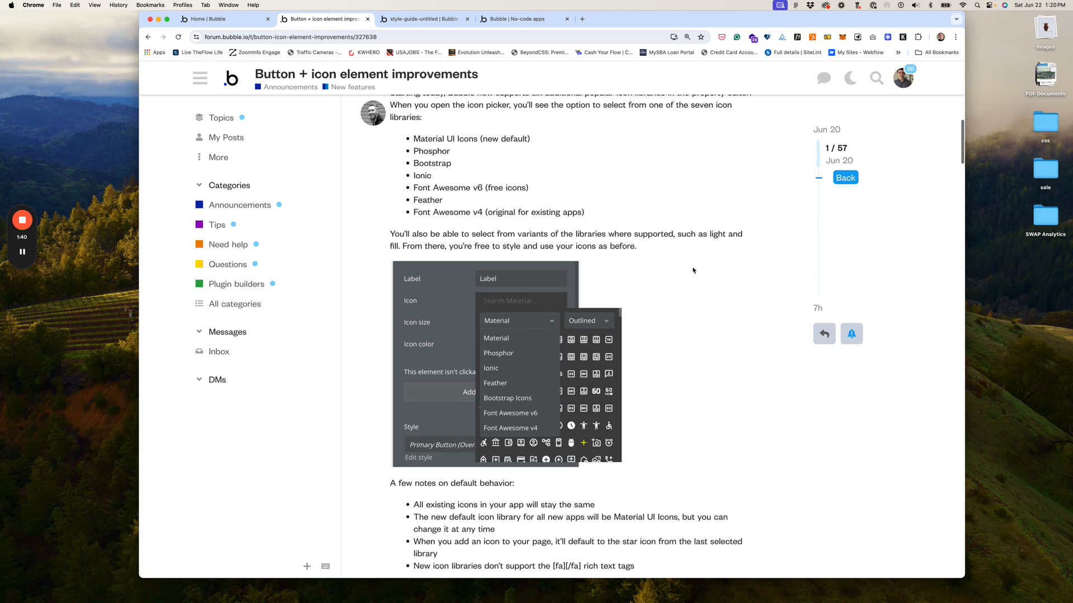
pyautogui.scroll(1, 619, 198)
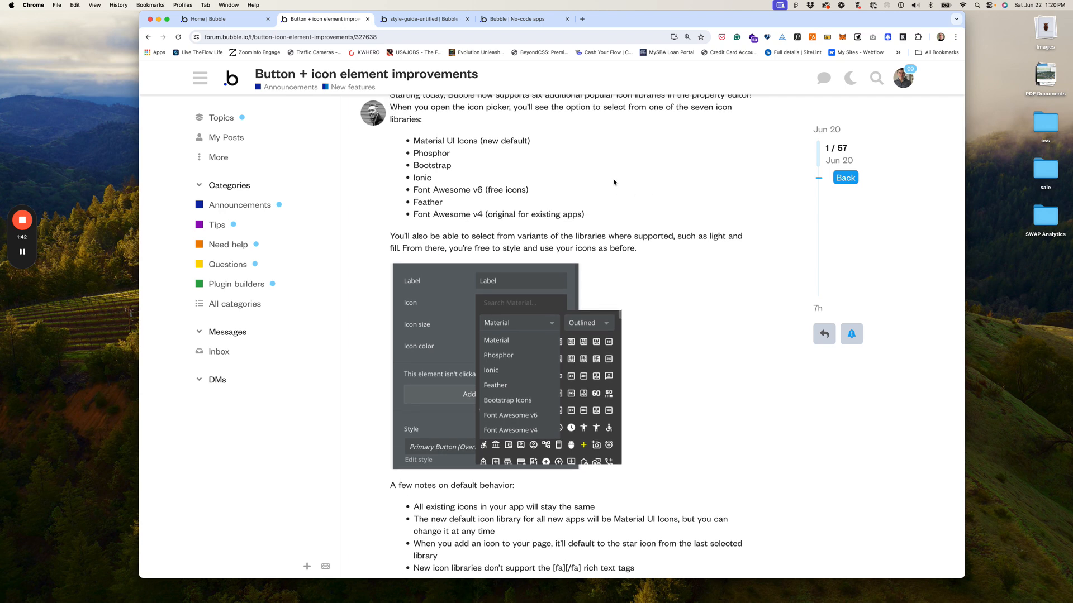
# Step: Open the reusable Button element from the page dropdown and view its appearance settings
pyautogui.click(447, 20)
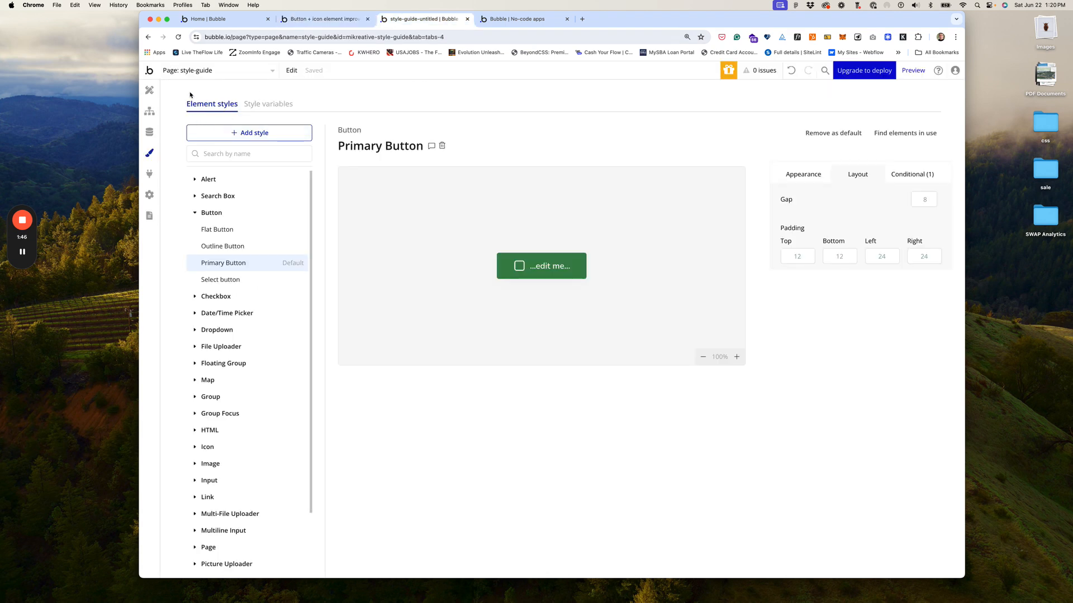
pyautogui.click(203, 72)
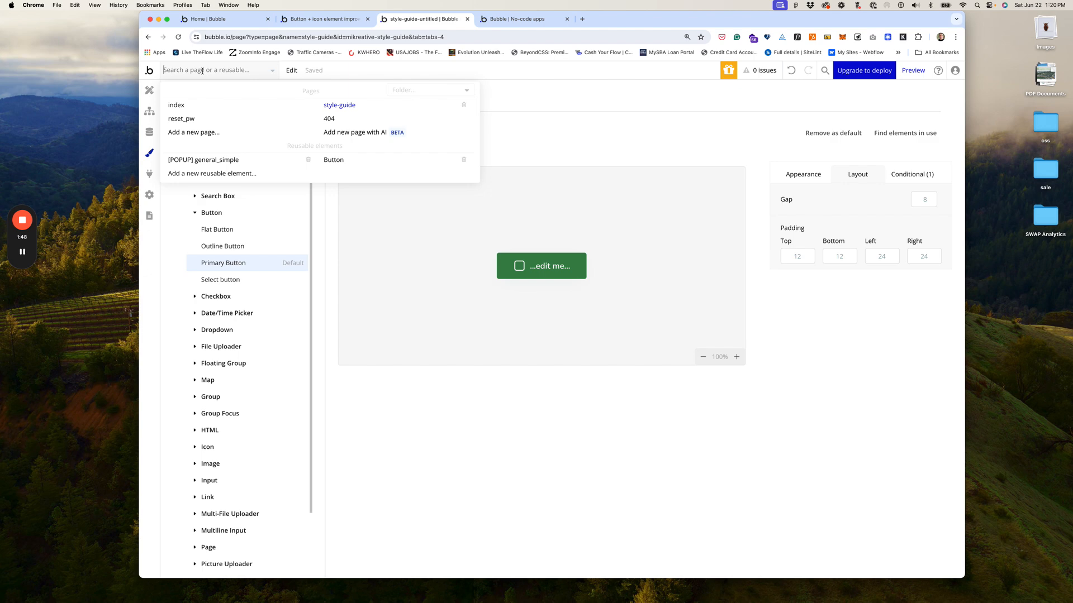
pyautogui.click(330, 160)
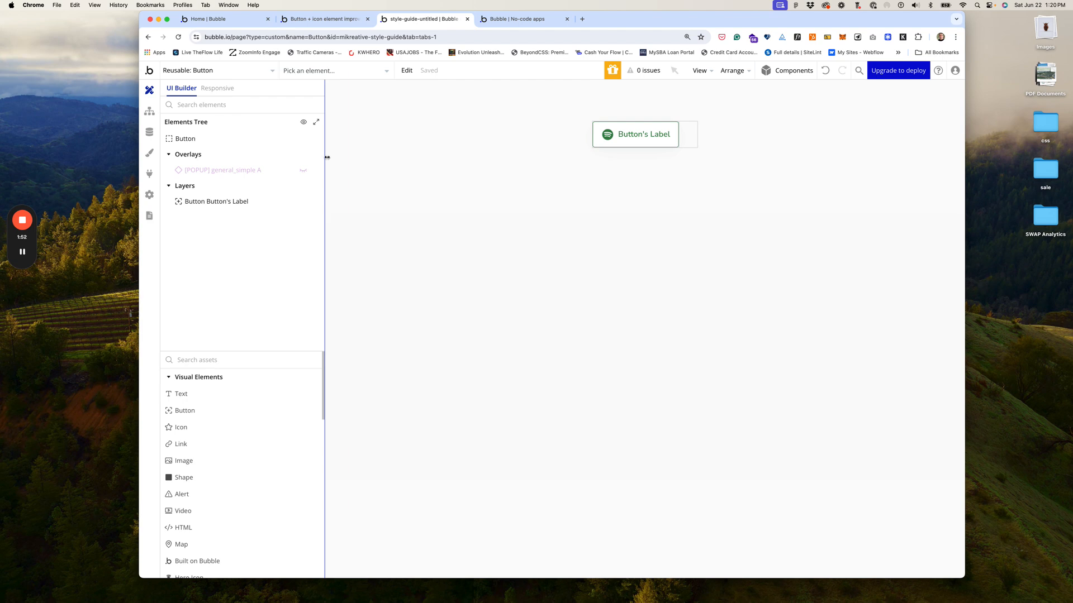
pyautogui.click(187, 140)
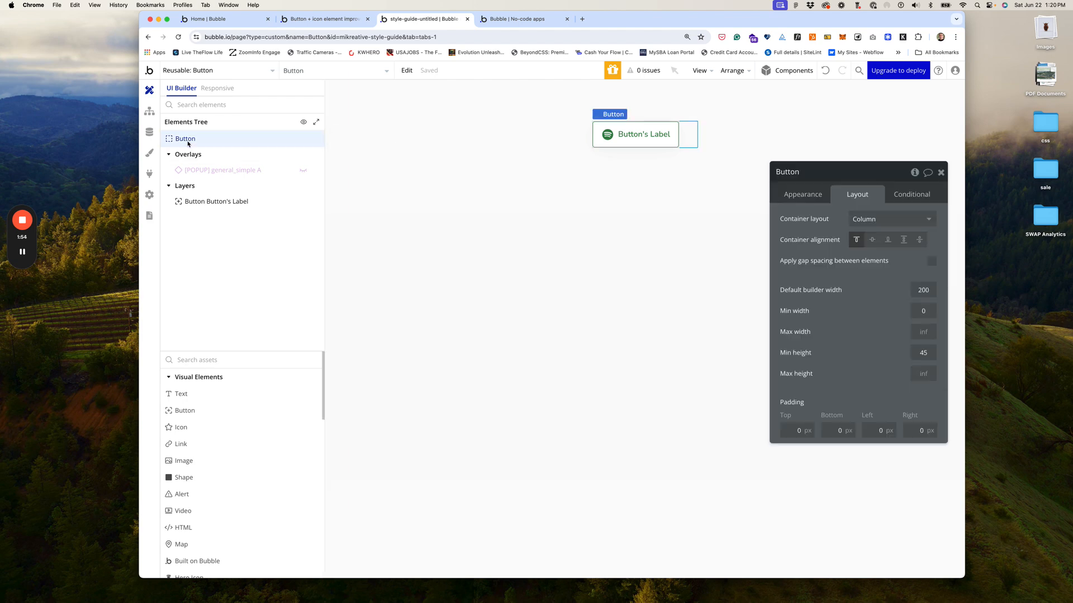
pyautogui.click(805, 195)
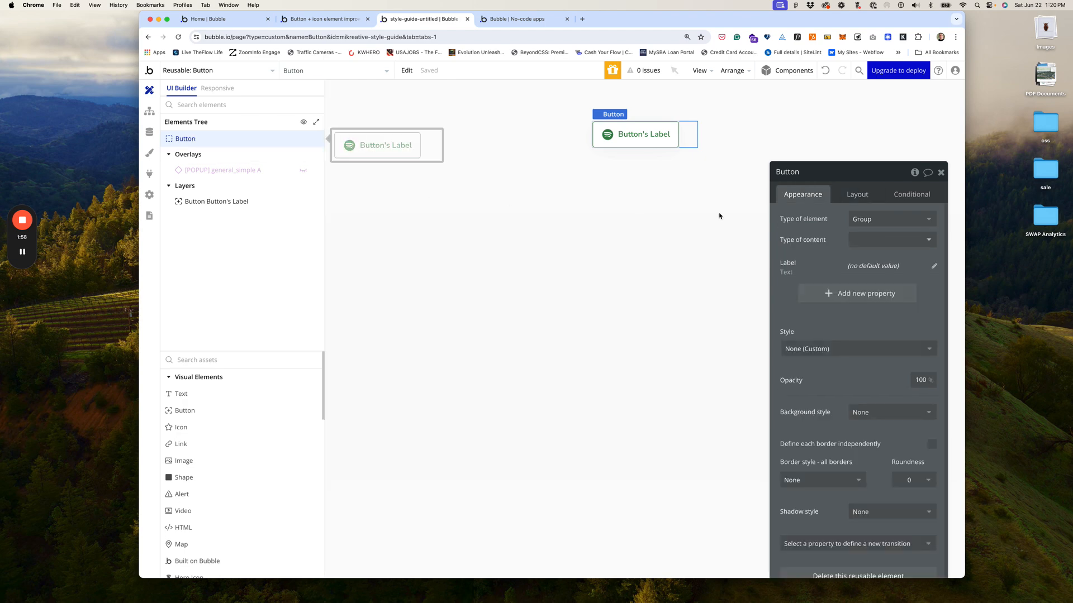
# Step: Start a new property and cancel it, then select the inner Button's Label layer
pyautogui.click(831, 292)
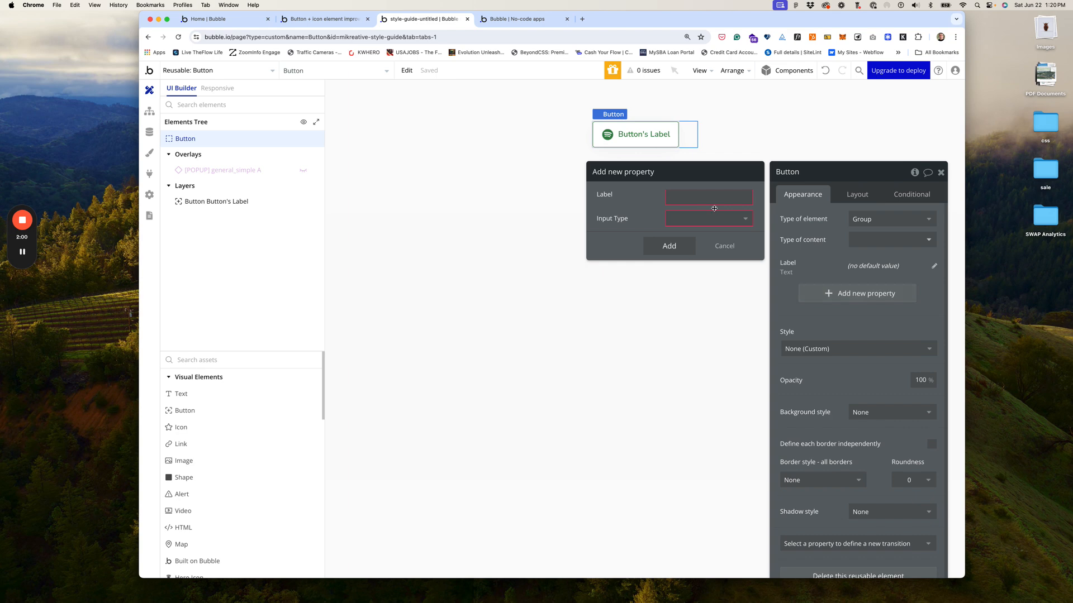
pyautogui.click(687, 197)
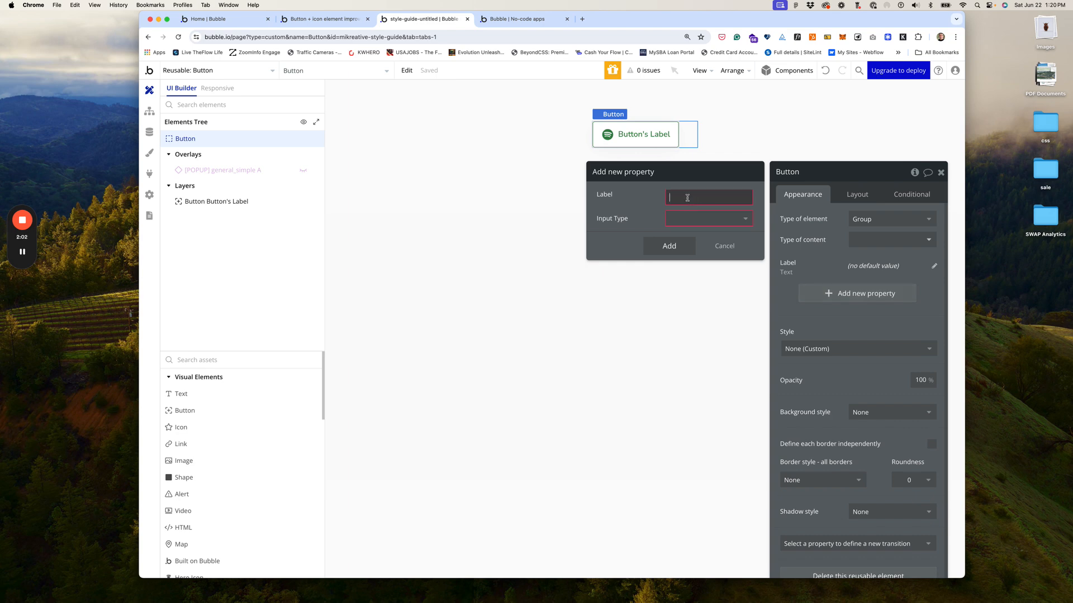
pyautogui.click(726, 248)
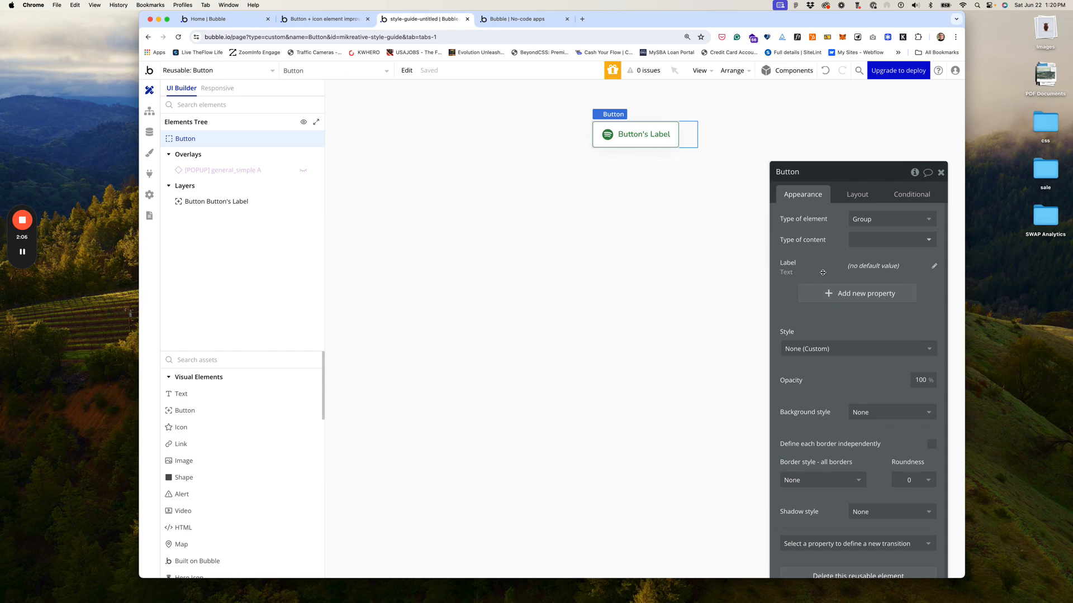
pyautogui.click(239, 202)
pyautogui.moveTo(888, 174); pyautogui.dragTo(811, 91)
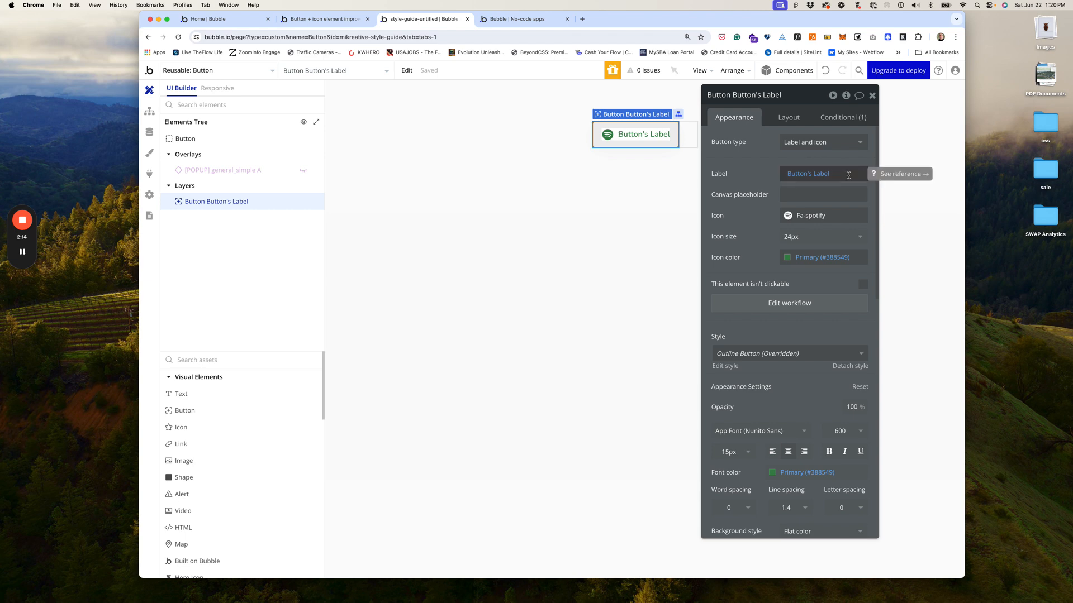
# Step: Give the Label button a 24px fa-spotify icon from Font Awesome v4 in Primary colour
pyautogui.click(848, 175)
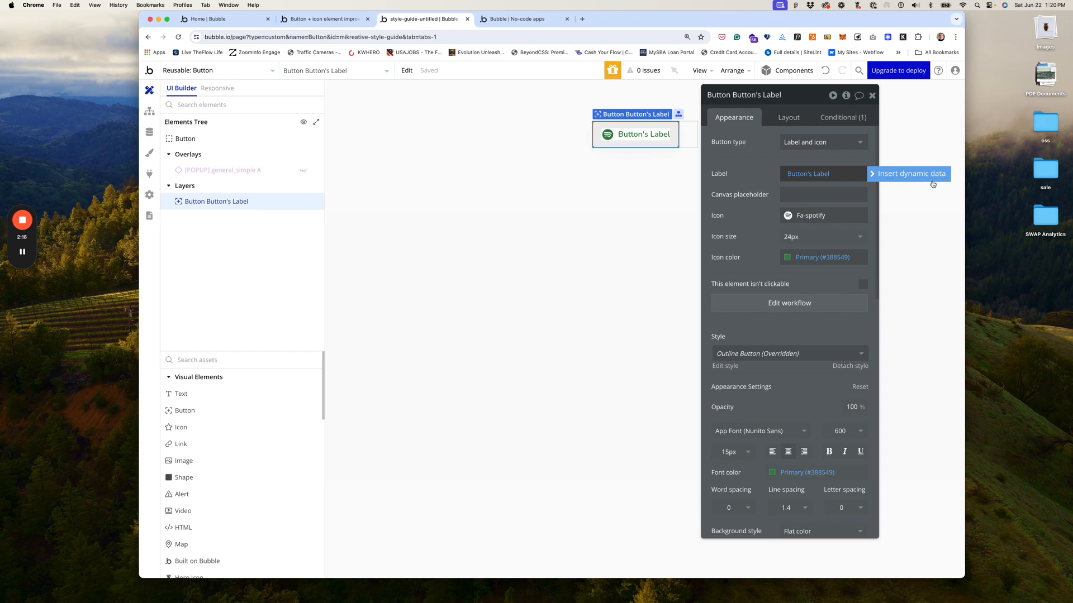
pyautogui.click(840, 215)
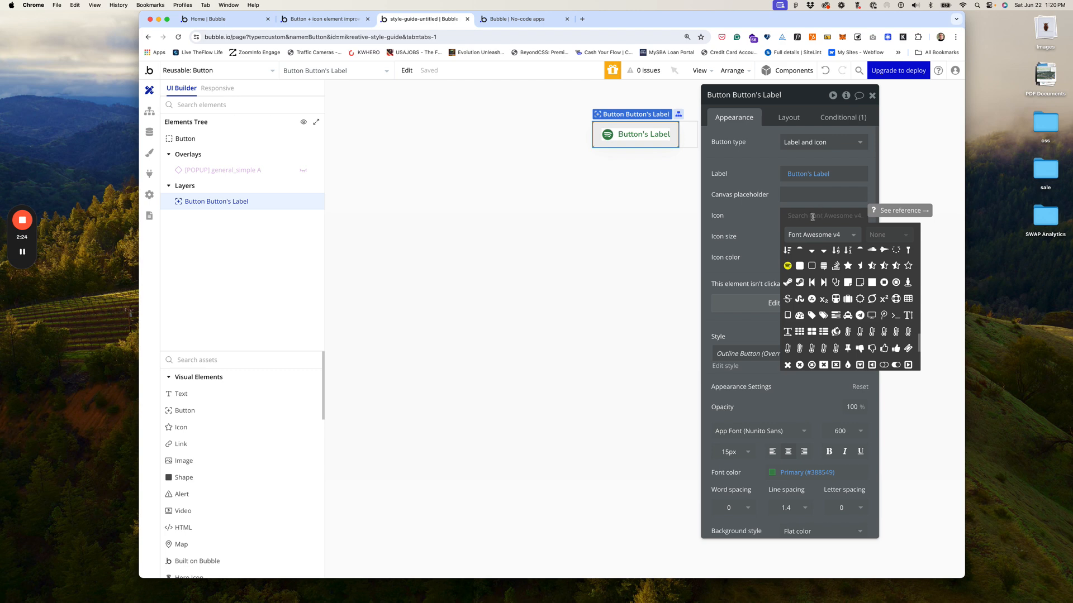
pyautogui.click(761, 214)
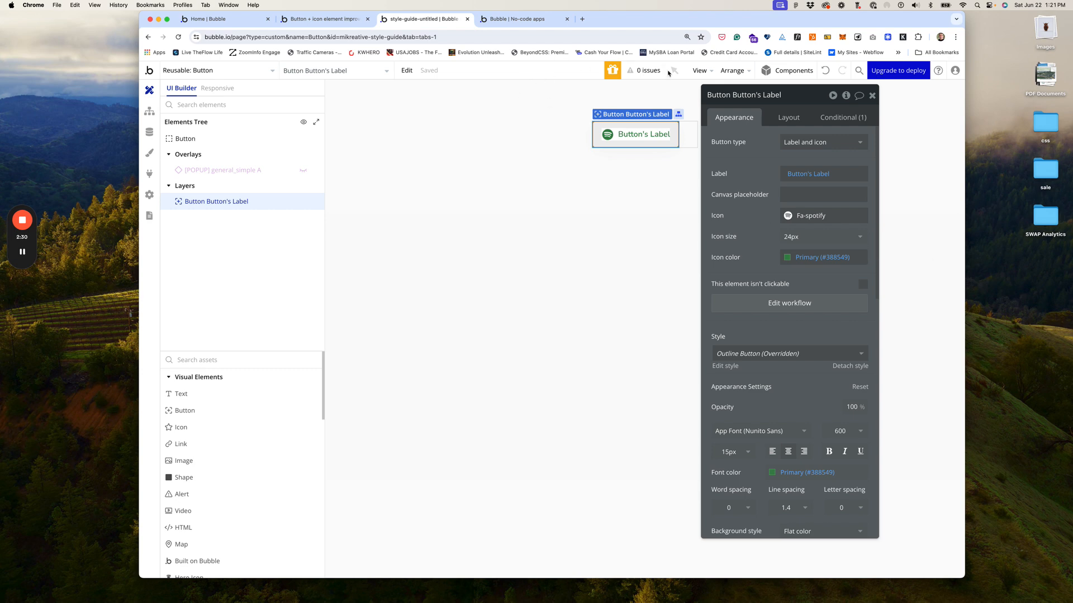
pyautogui.moveTo(272, 135)
pyautogui.click(490, 18)
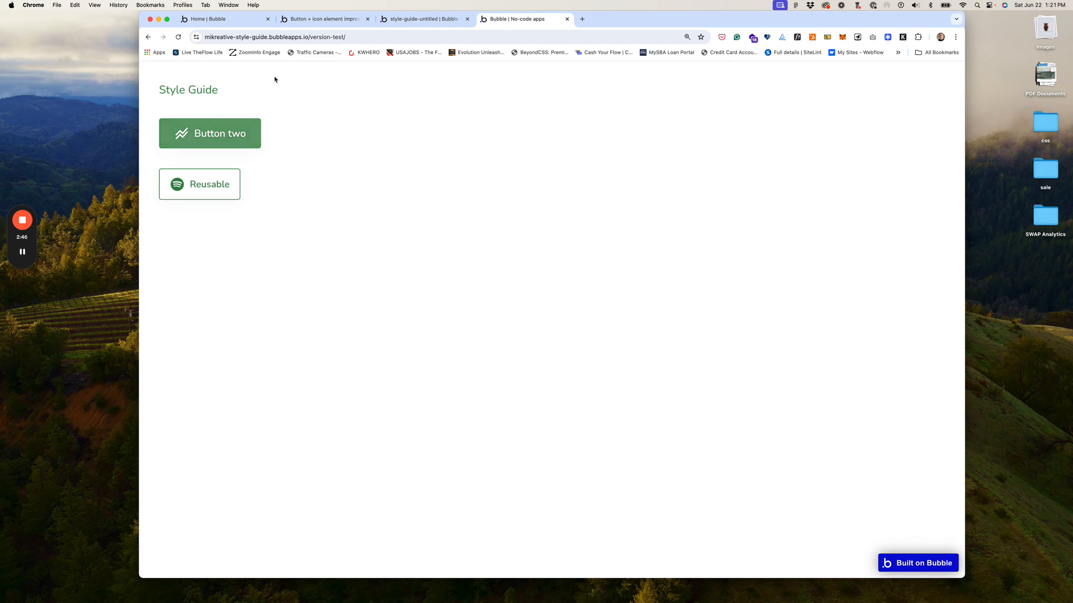
pyautogui.click(377, 42)
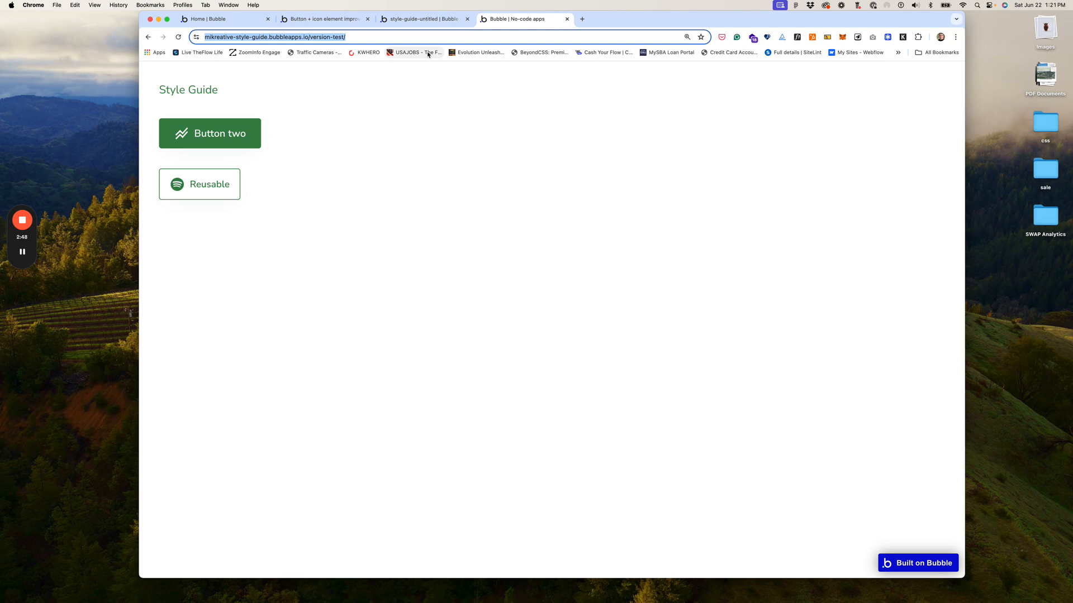
pyautogui.press('Tab')
pyautogui.press('Tab')
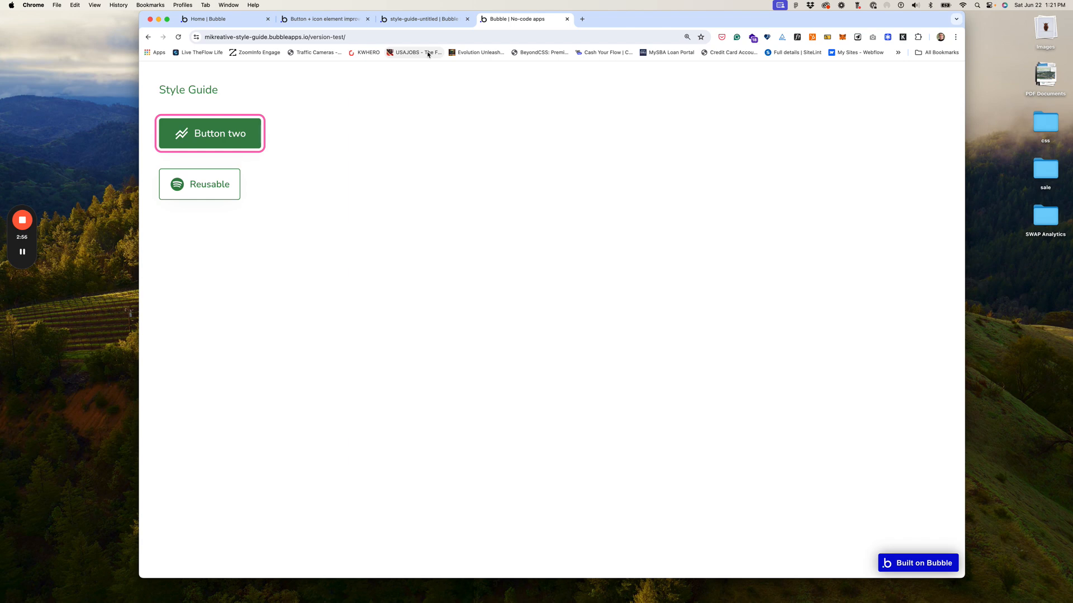
pyautogui.press('Tab')
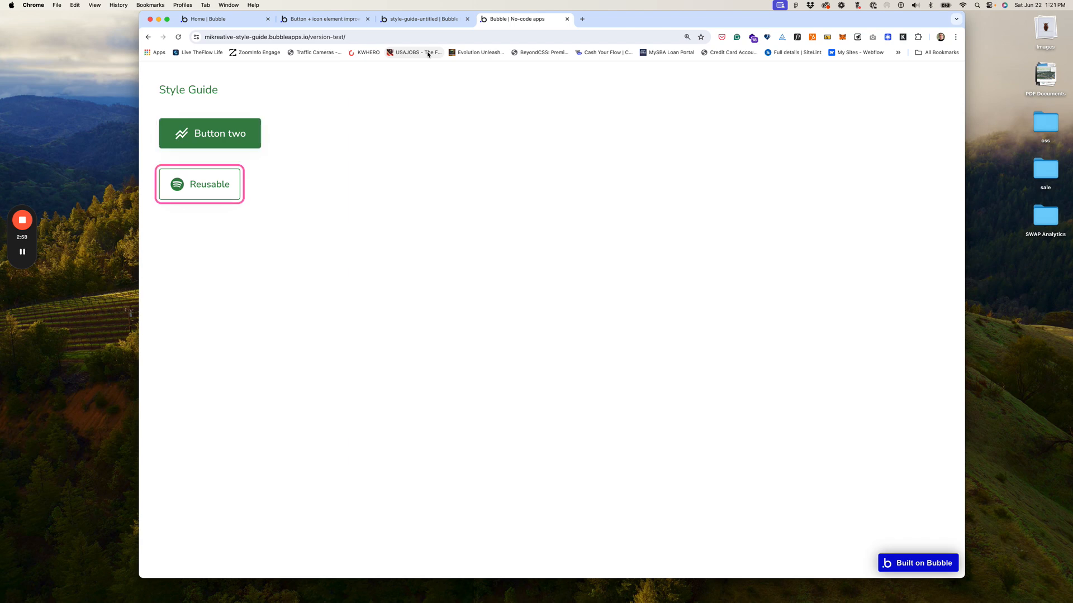
pyautogui.press('Return')
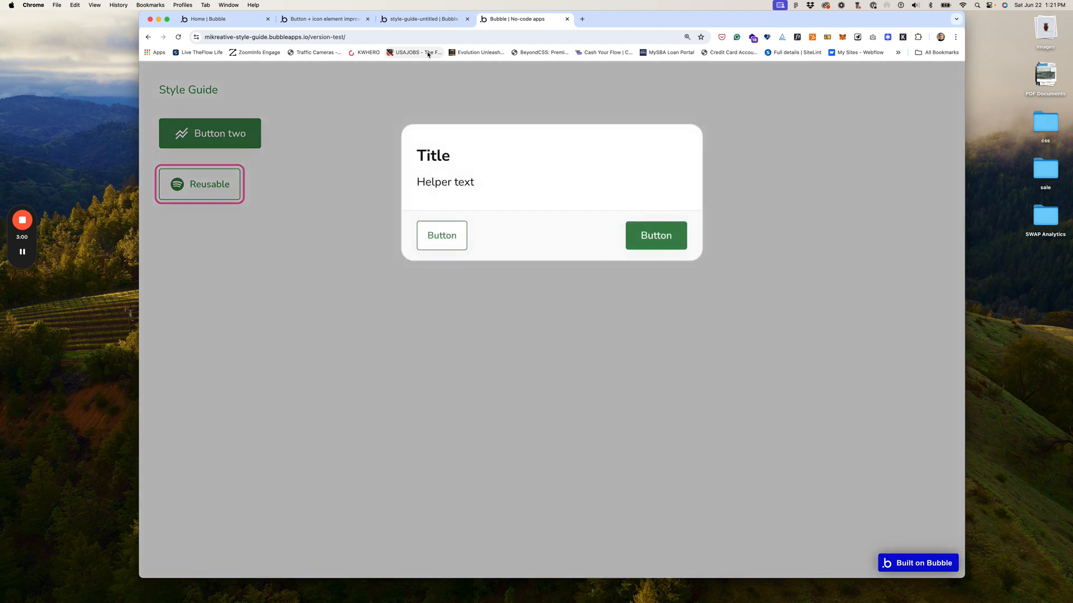
pyautogui.press('Tab')
pyautogui.press('Tab')
pyautogui.press('Return')
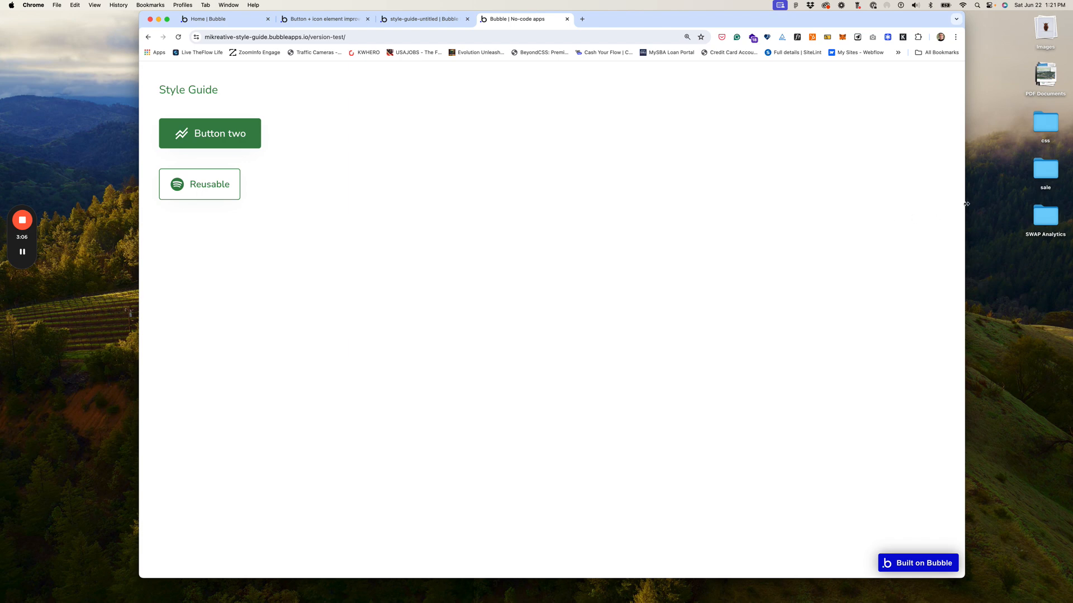
pyautogui.moveTo(966, 204); pyautogui.dragTo(586, 197)
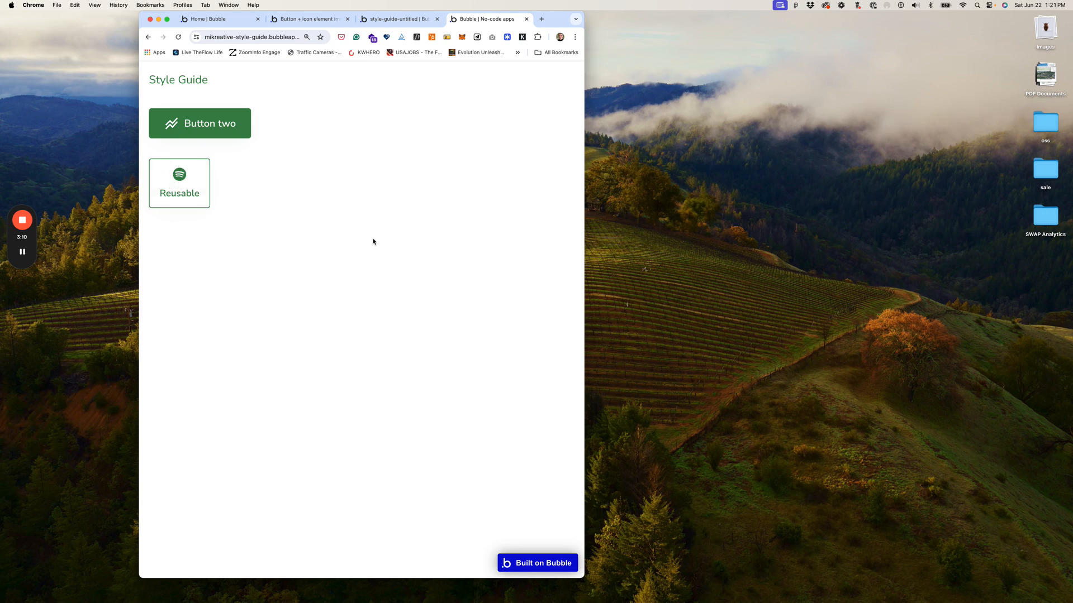
pyautogui.moveTo(584, 232); pyautogui.dragTo(1024, 245)
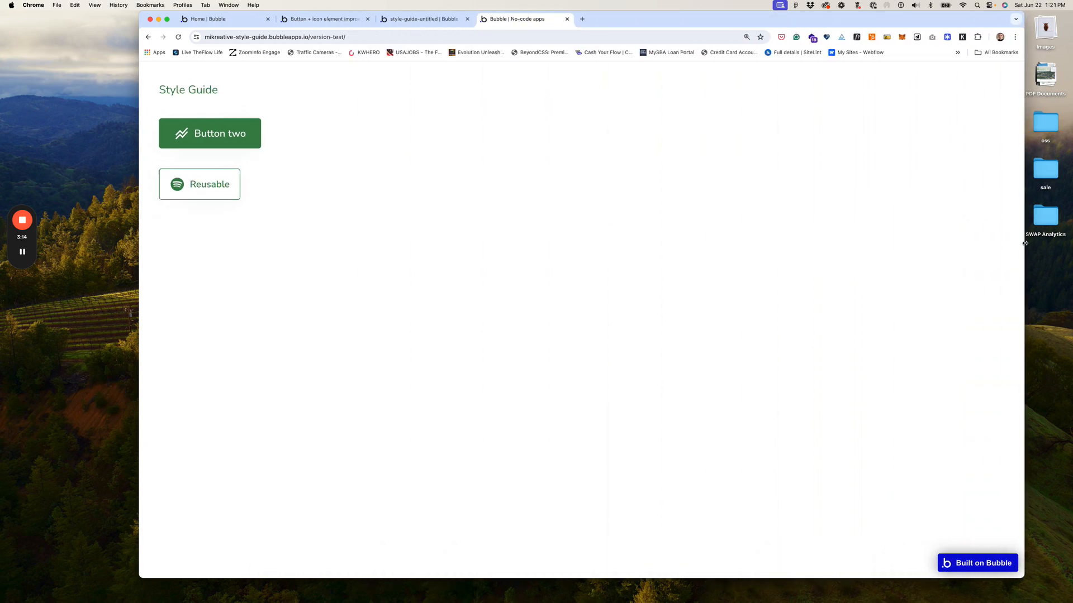
pyautogui.click(422, 21)
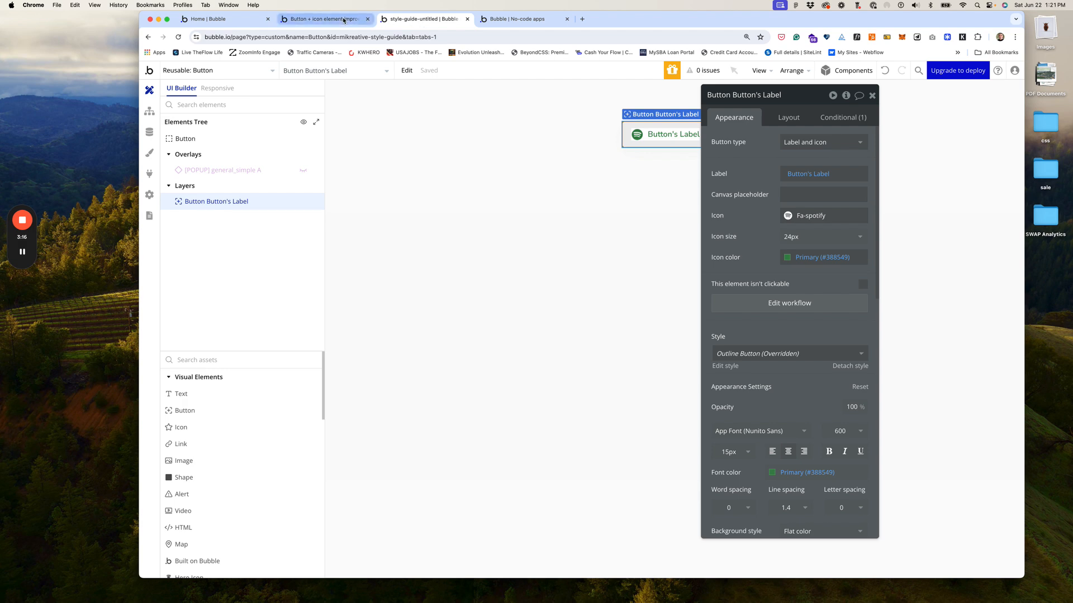
# Step: Copy the reusable button's mobile-width condition and head to the index page
pyautogui.click(189, 68)
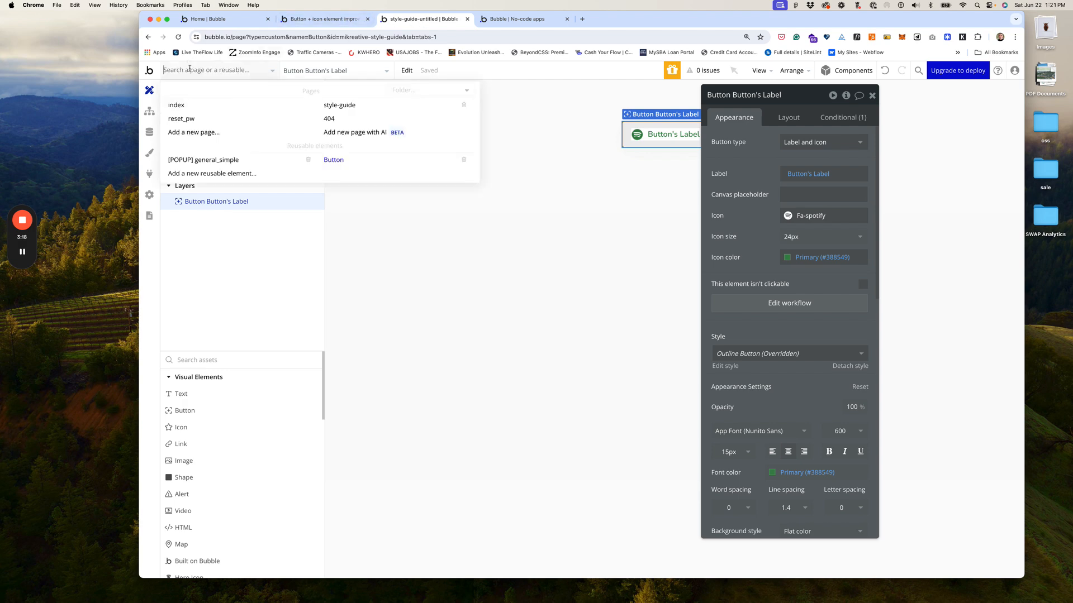
pyautogui.click(843, 117)
pyautogui.rightClick(810, 142)
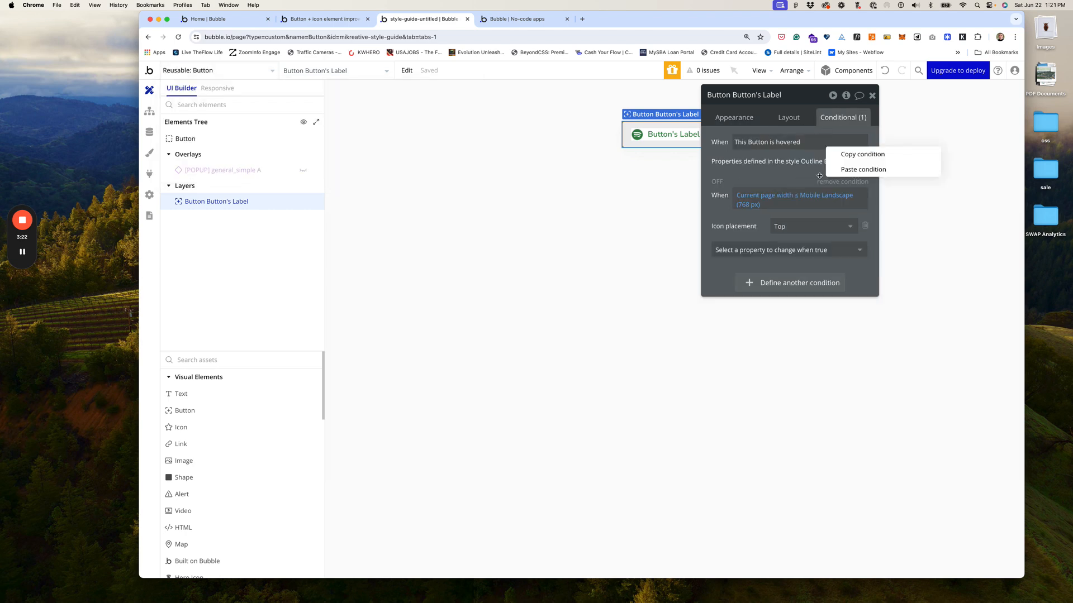
pyautogui.click(849, 155)
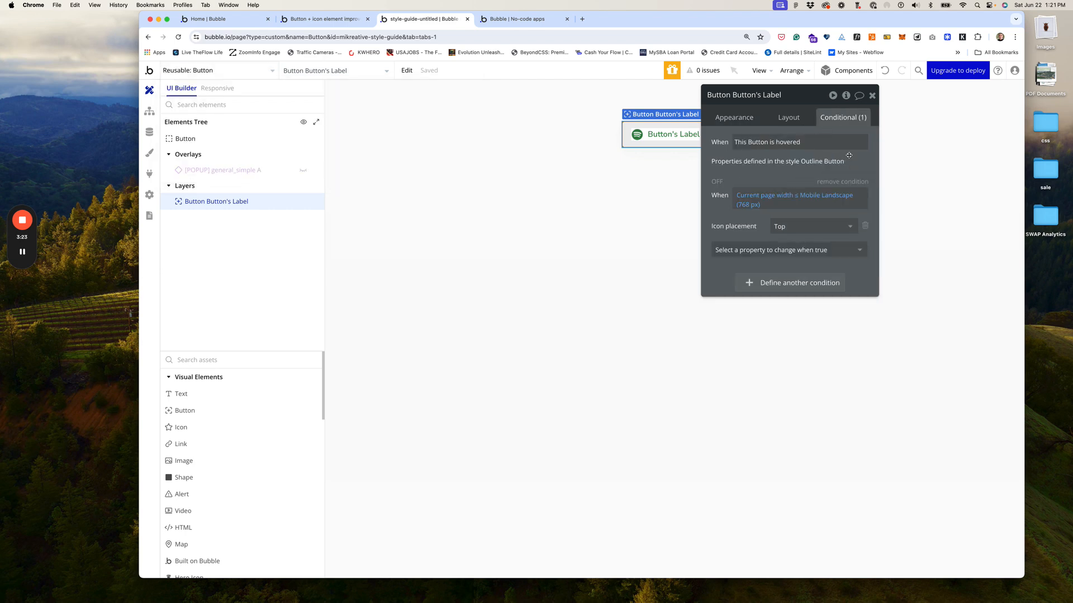
pyautogui.click(223, 71)
# Step: On the index page, paste the mobile-width condition onto Button two with icon placement Right
pyautogui.click(186, 106)
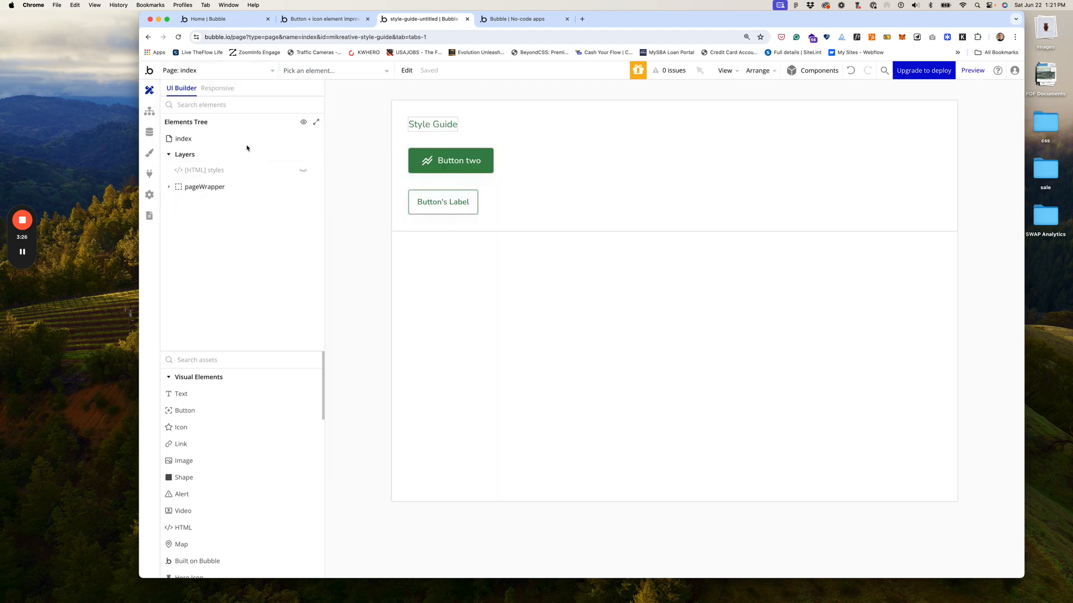
pyautogui.click(480, 162)
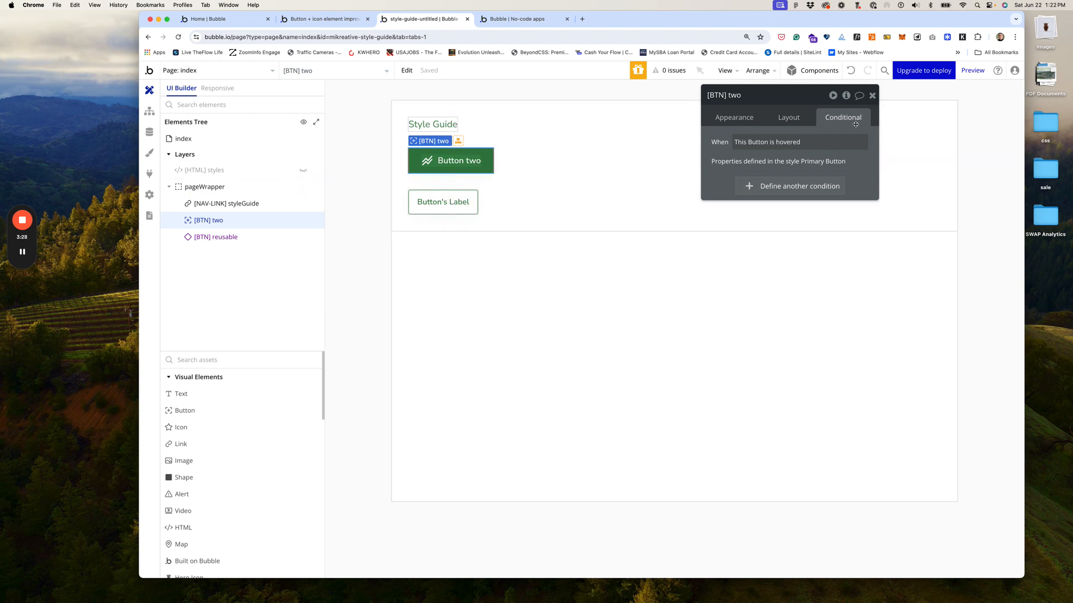
pyautogui.rightClick(774, 187)
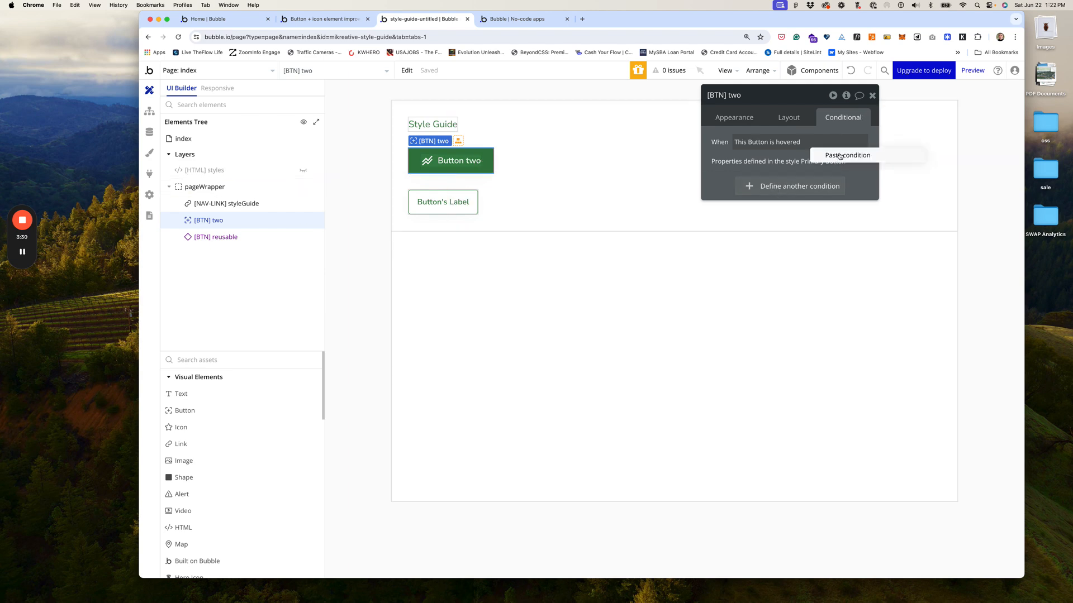
pyautogui.click(838, 156)
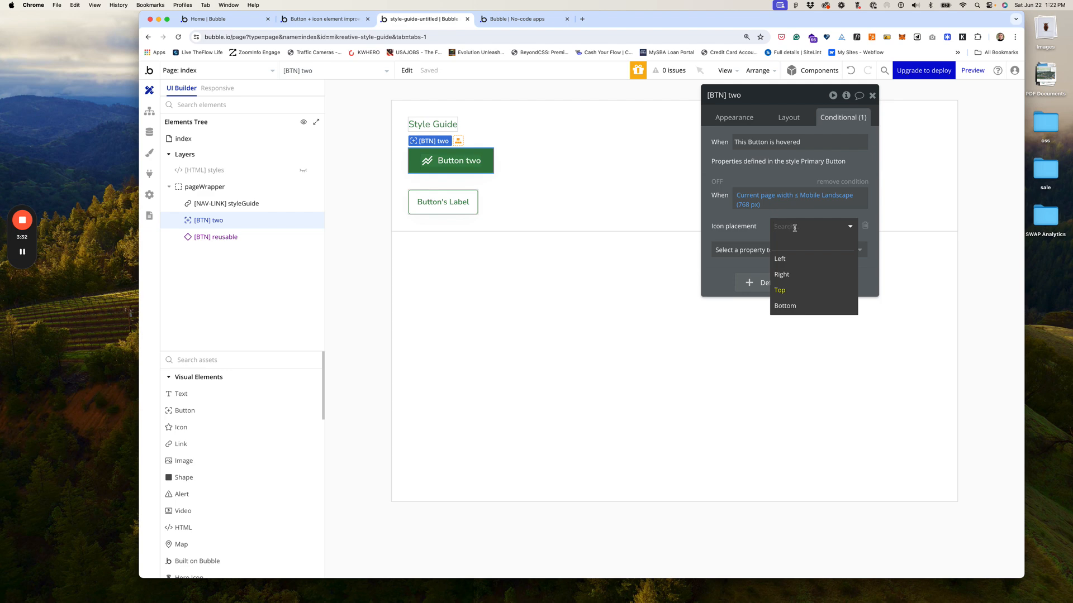
pyautogui.click(785, 275)
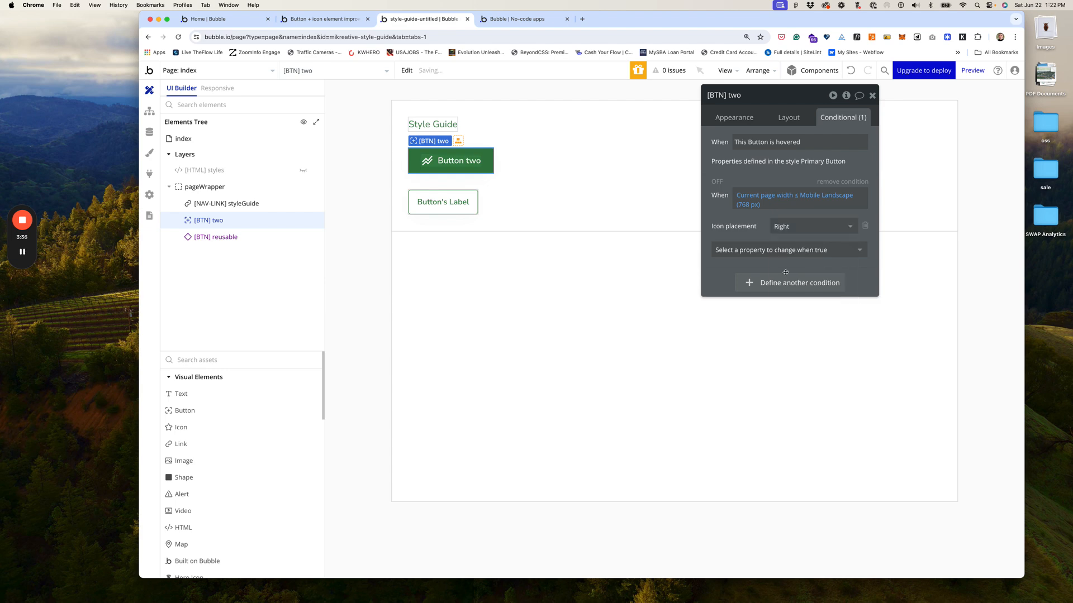
pyautogui.click(518, 19)
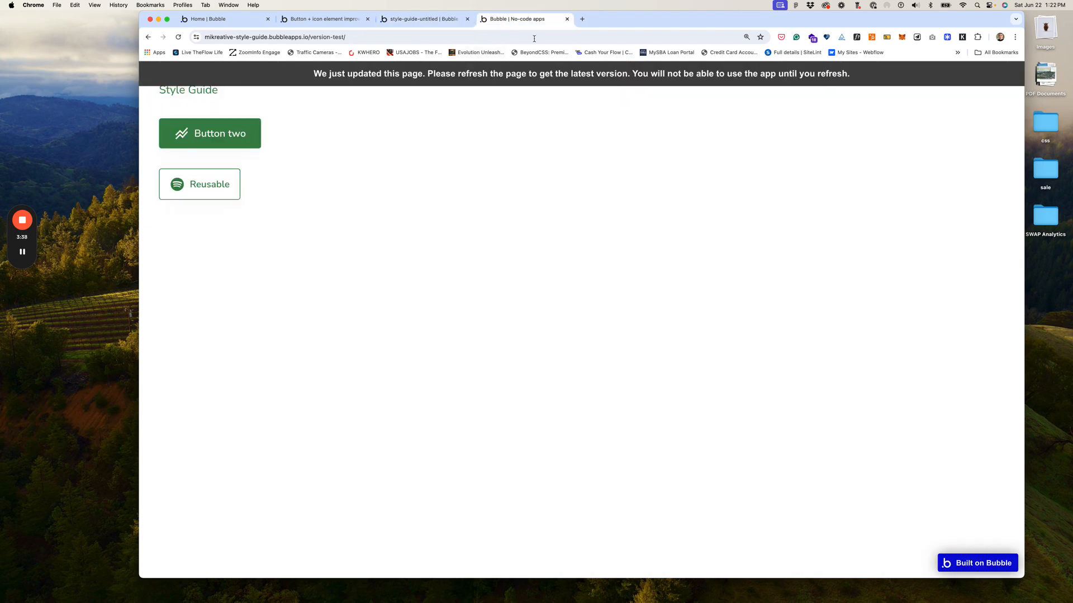
# Step: Reload the preview and resize the window to confirm Button two's icon moves right
pyautogui.click(589, 73)
pyautogui.moveTo(1023, 297); pyautogui.dragTo(579, 280)
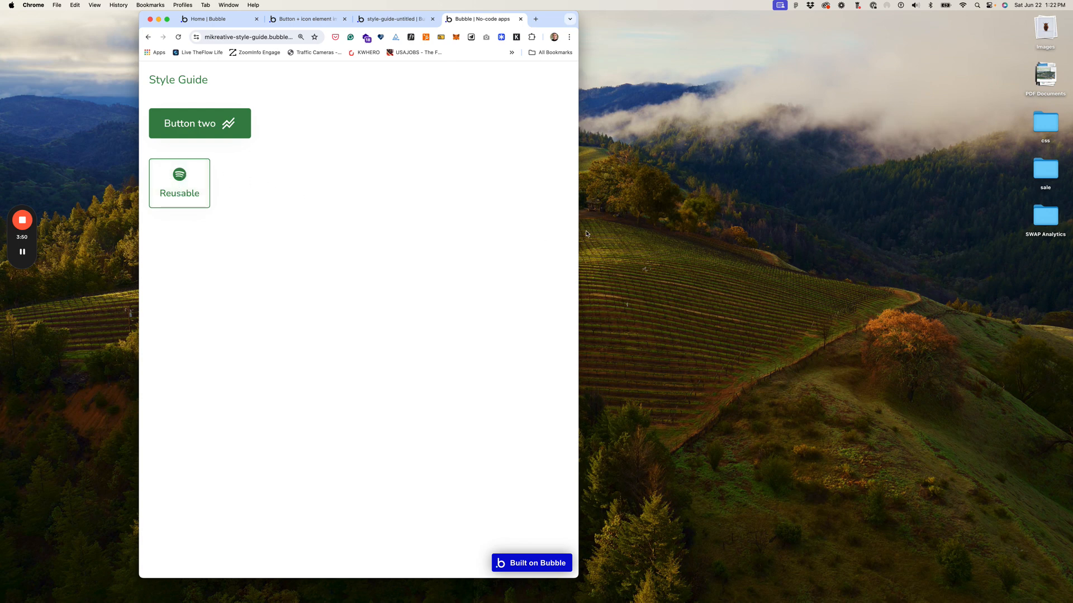
pyautogui.moveTo(578, 234); pyautogui.dragTo(1032, 233)
pyautogui.click(424, 18)
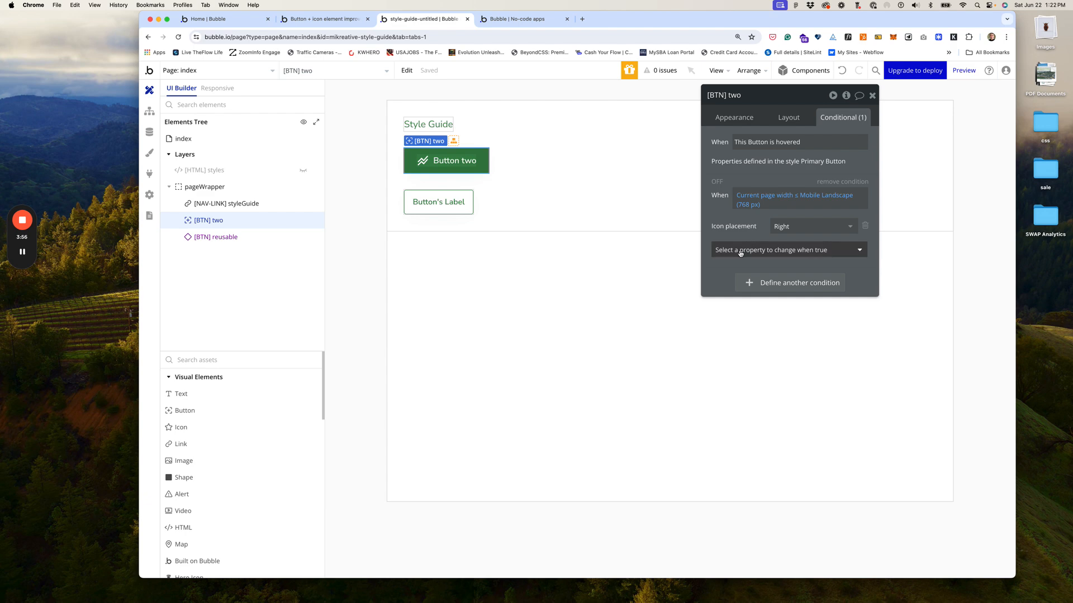
# Step: Edit the reusable Button and add a Label property to its mobile-width condition
pyautogui.click(450, 213)
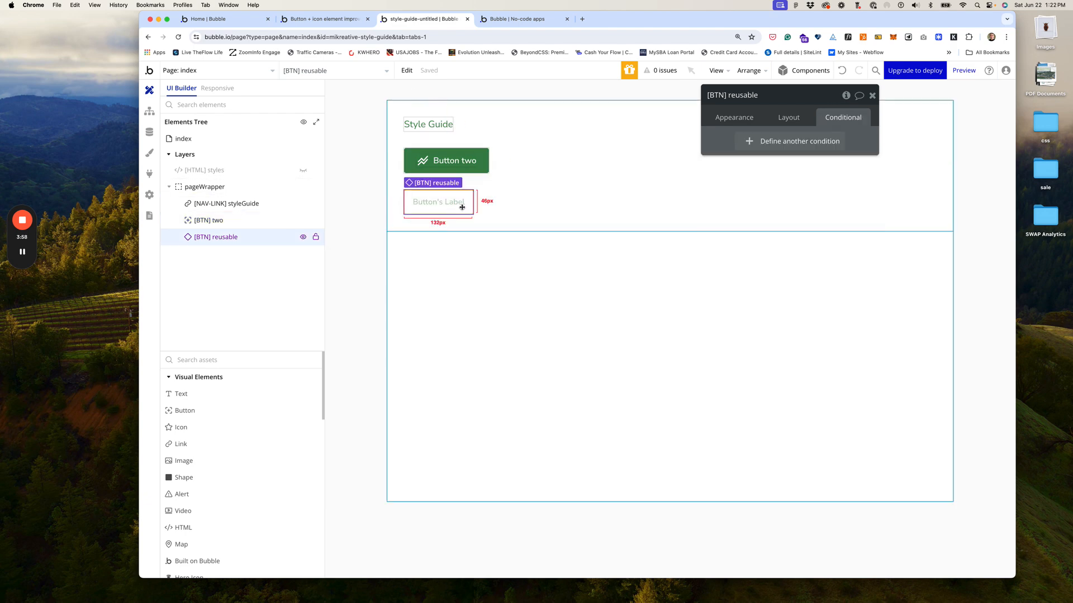
pyautogui.click(739, 123)
pyautogui.click(740, 233)
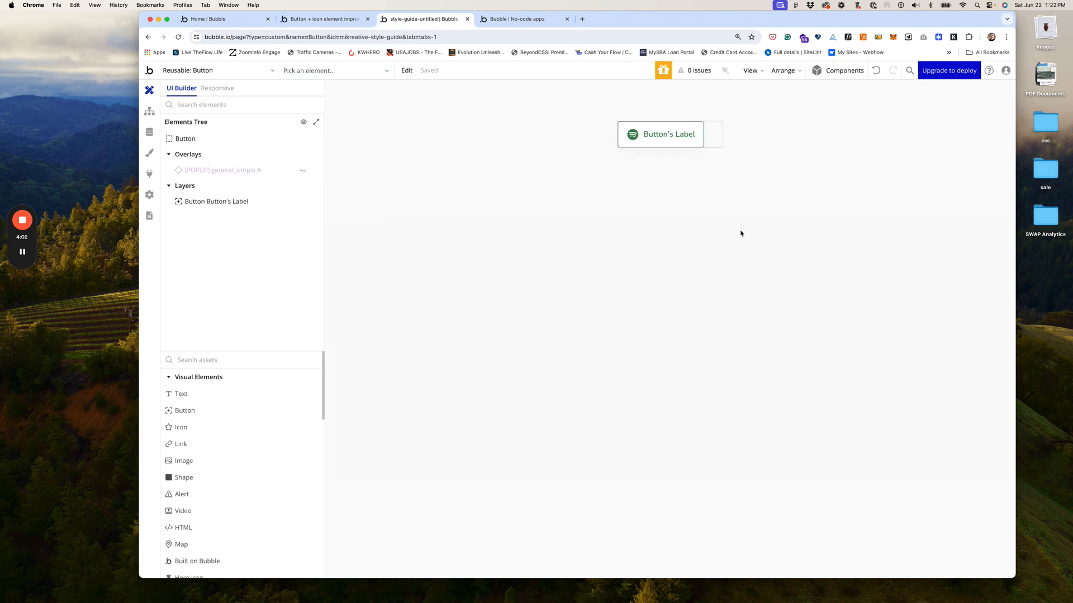
pyautogui.doubleClick(665, 134)
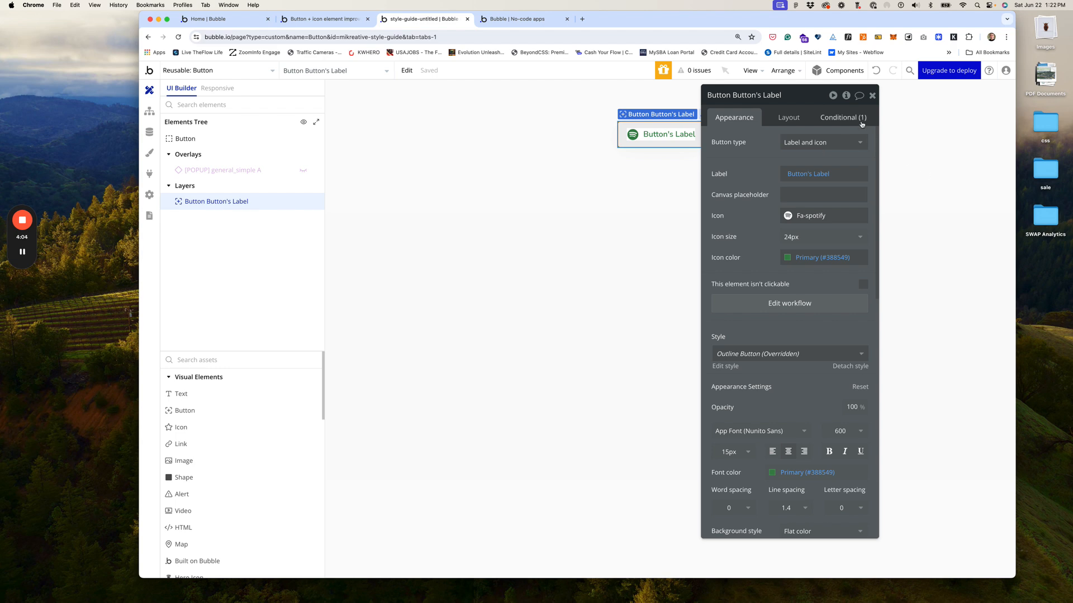
pyautogui.click(843, 117)
pyautogui.click(774, 250)
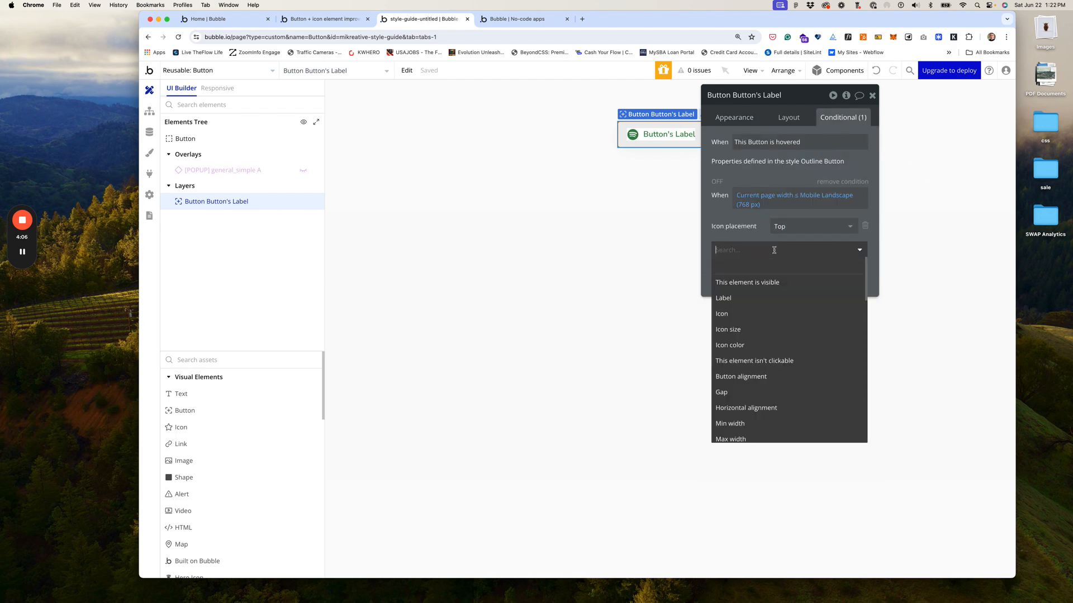
pyautogui.click(736, 298)
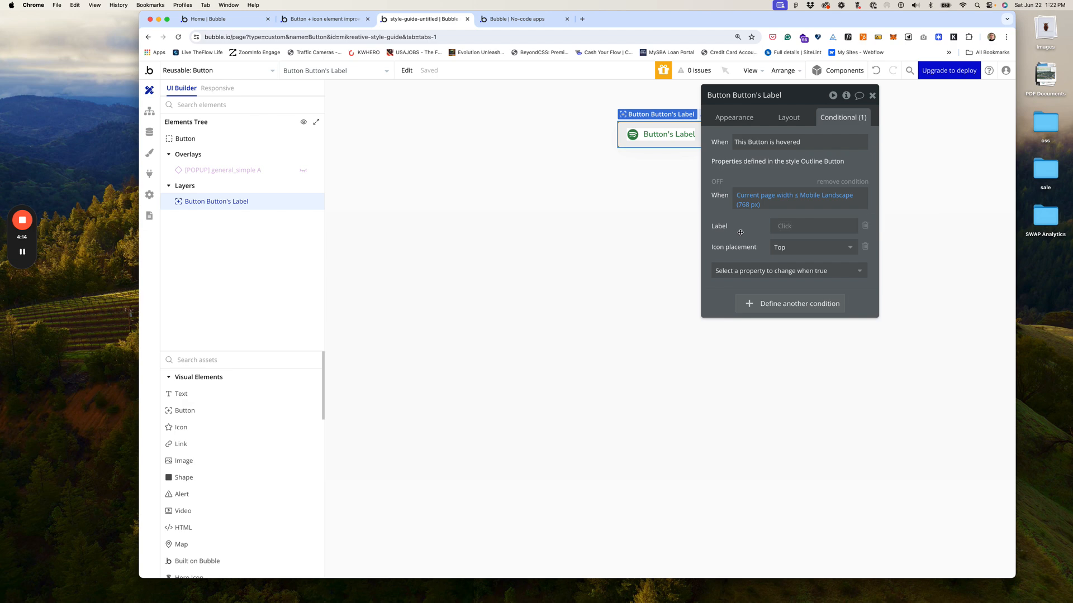
pyautogui.click(518, 24)
# Step: Reload the preview and test the reusable button at full and mobile widths, icon-only when narrow
pyautogui.click(538, 75)
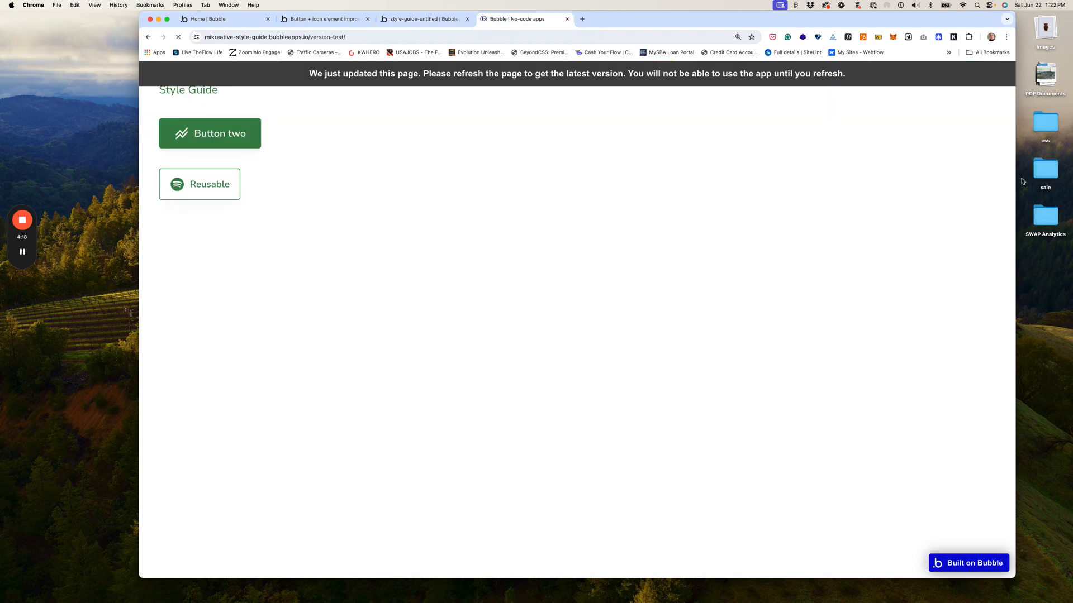
pyautogui.moveTo(1017, 182); pyautogui.dragTo(479, 166)
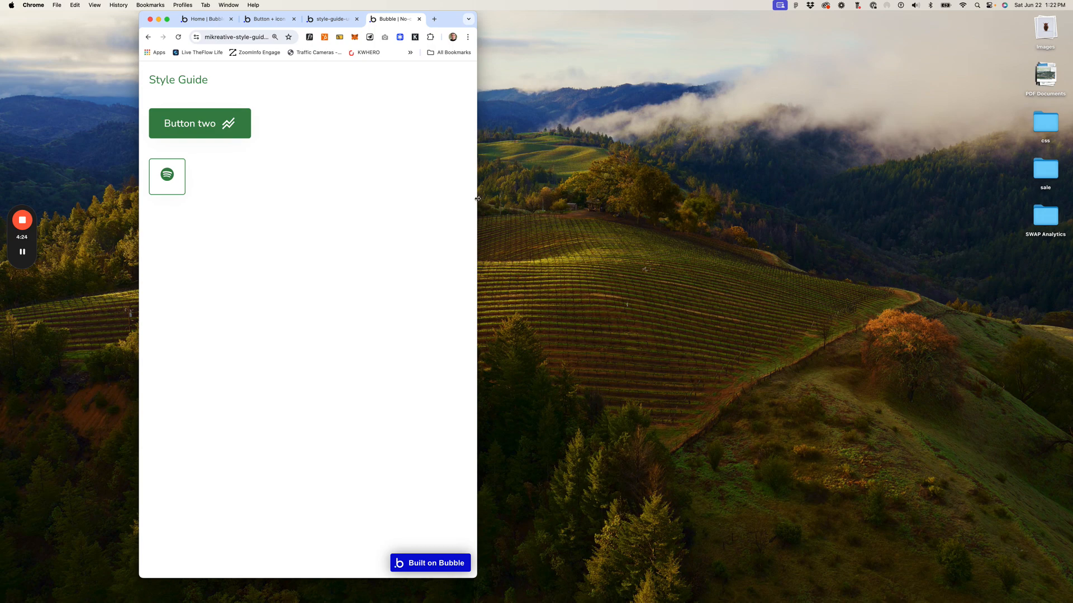
pyautogui.moveTo(478, 199); pyautogui.dragTo(1016, 230)
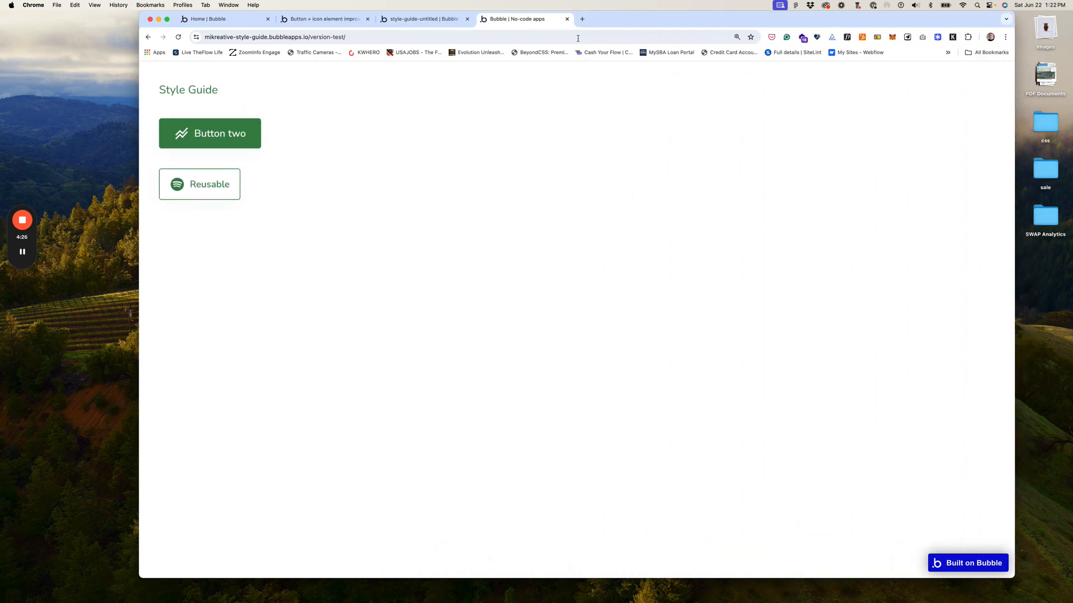
pyautogui.click(433, 20)
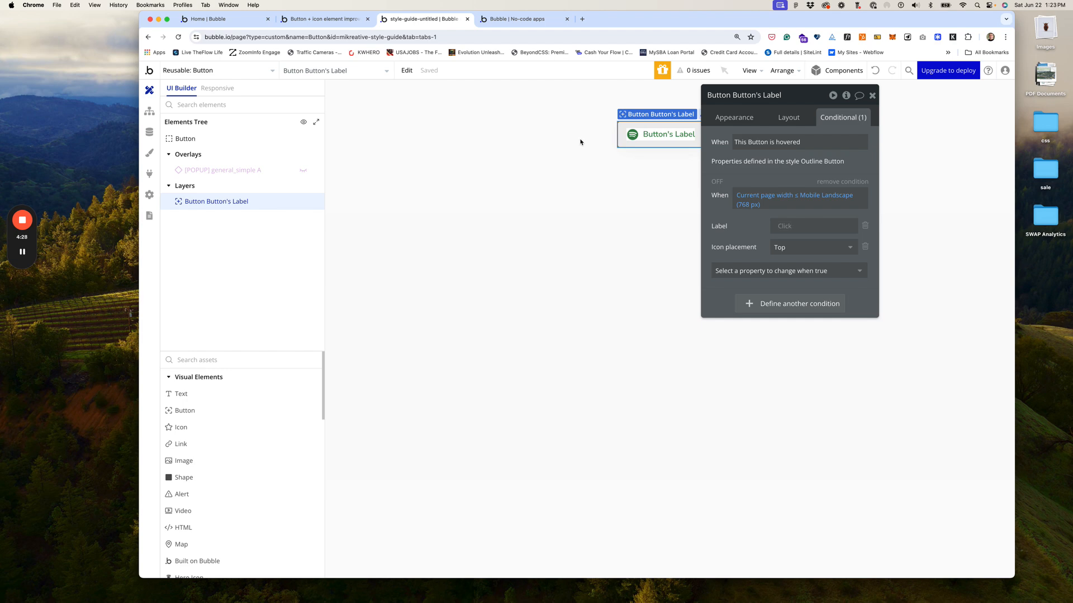
pyautogui.click(519, 20)
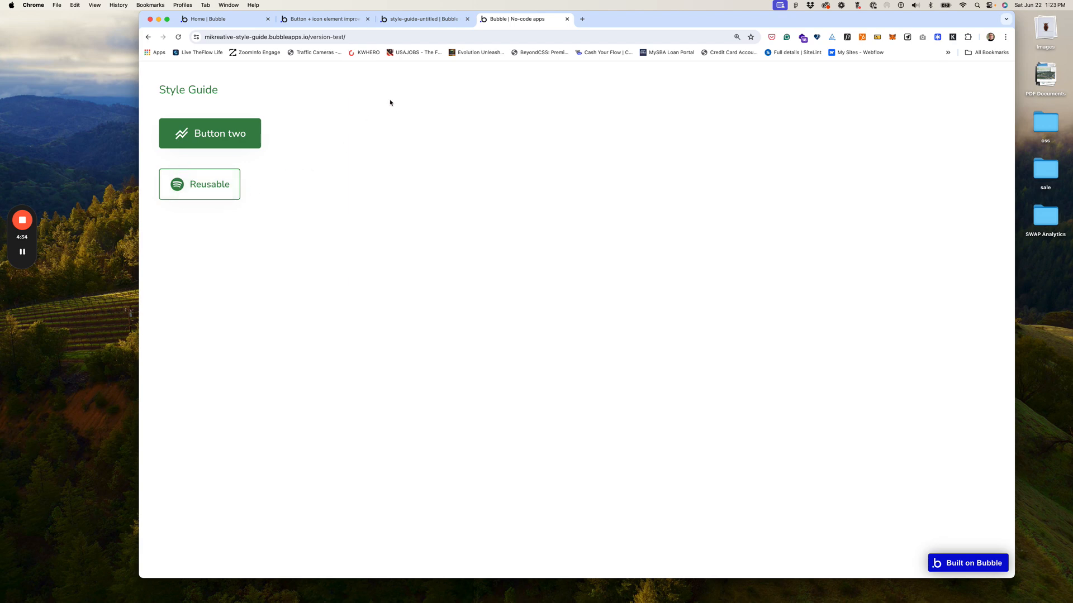
pyautogui.moveTo(1013, 206); pyautogui.dragTo(1014, 245)
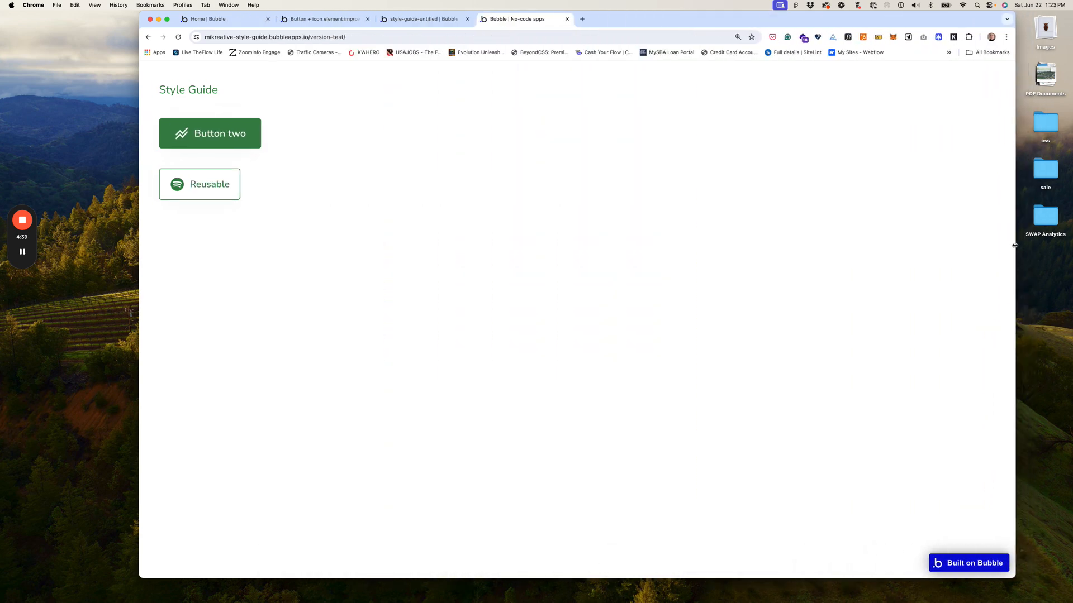
pyautogui.click(428, 19)
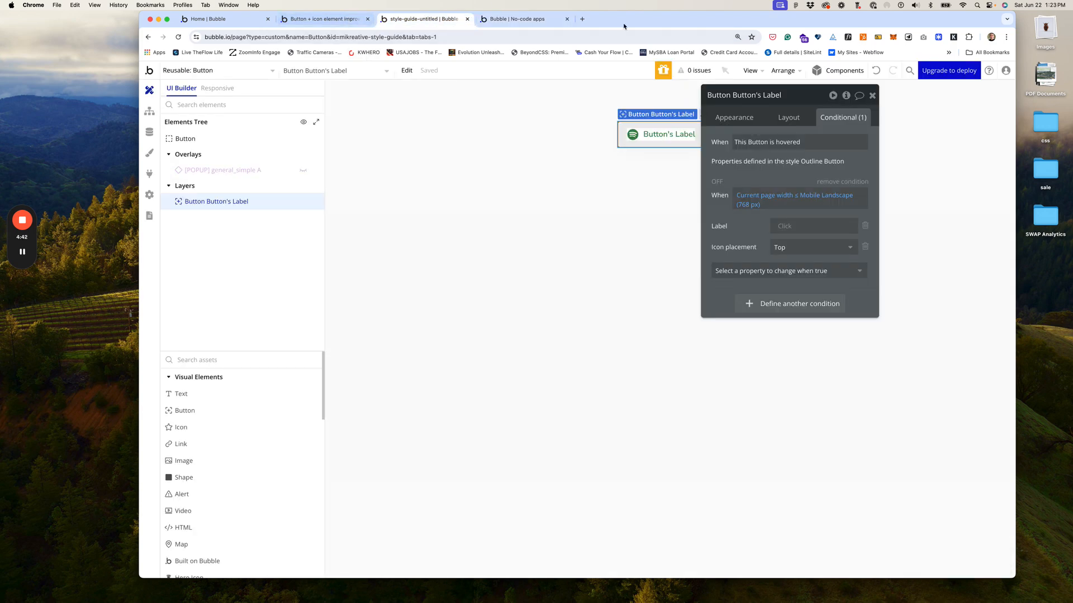
# Step: Open the live Style Guide page and scroll through its Introduction, Colors, Typography and Avatars sections
pyautogui.moveTo(625, 19); pyautogui.dragTo(606, 18)
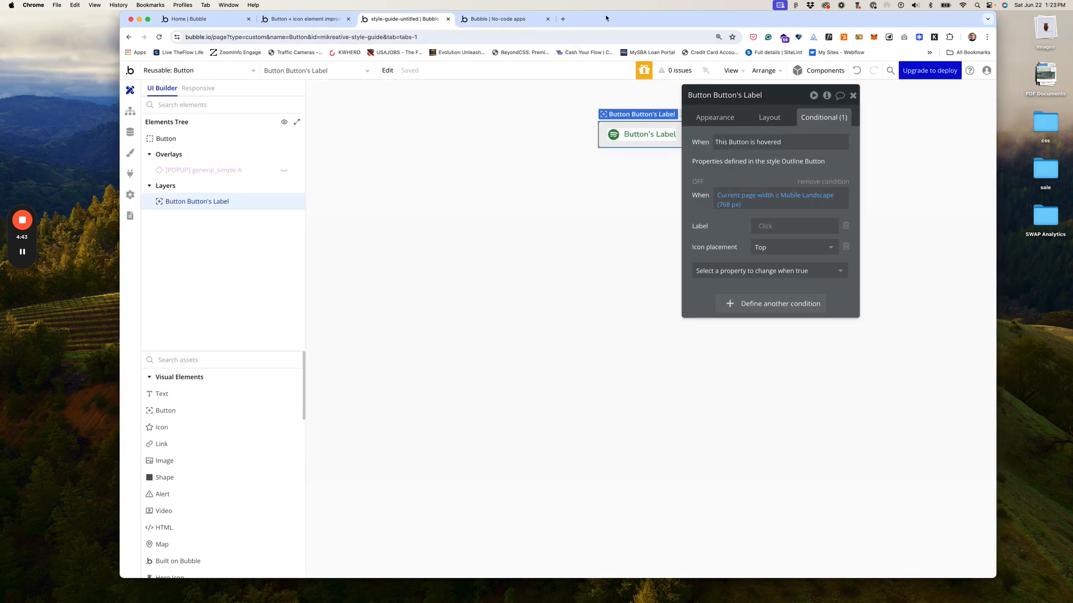
pyautogui.click(500, 20)
pyautogui.click(178, 92)
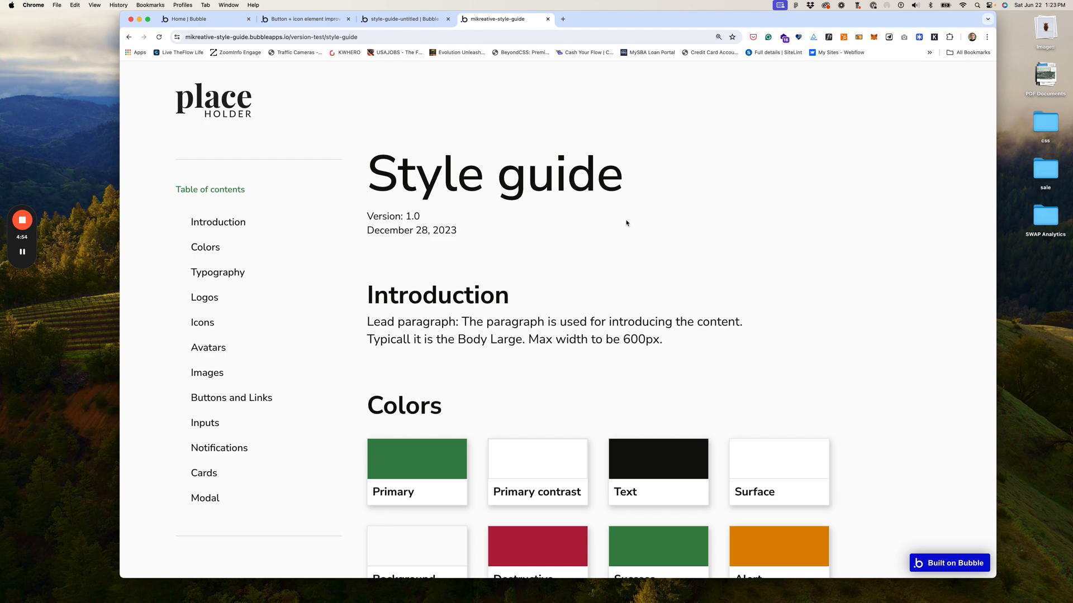
pyautogui.scroll(-1, 523, 165)
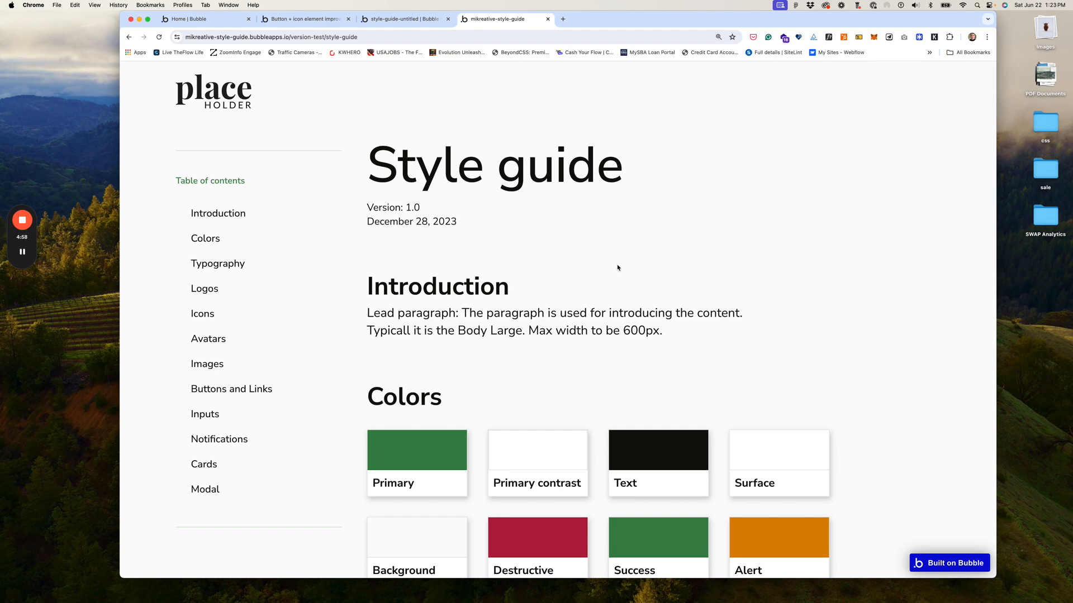
pyautogui.scroll(-10, 617, 267)
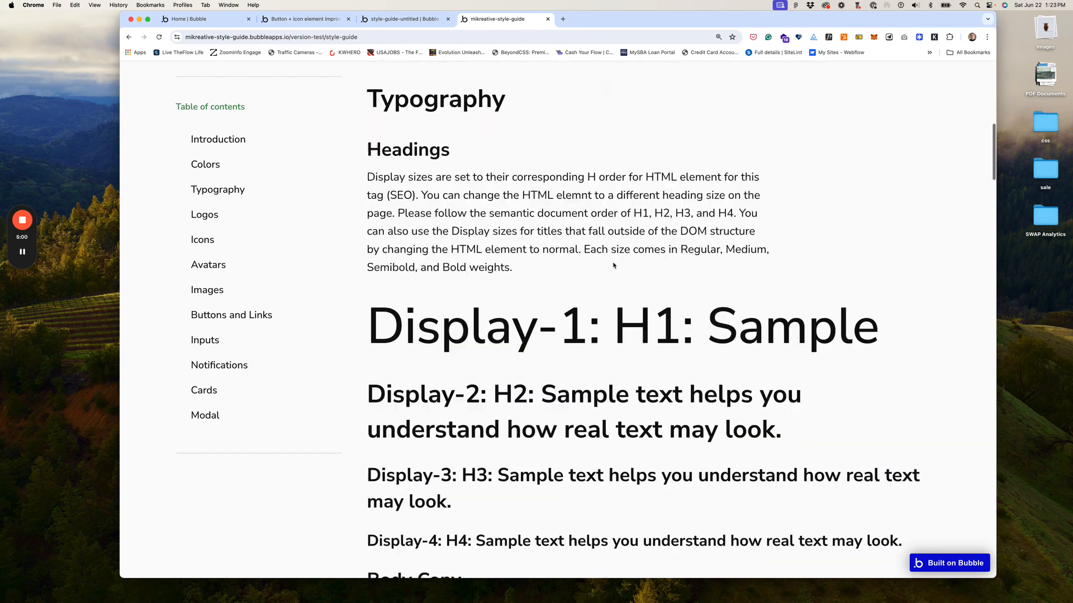
pyautogui.scroll(-20, 613, 265)
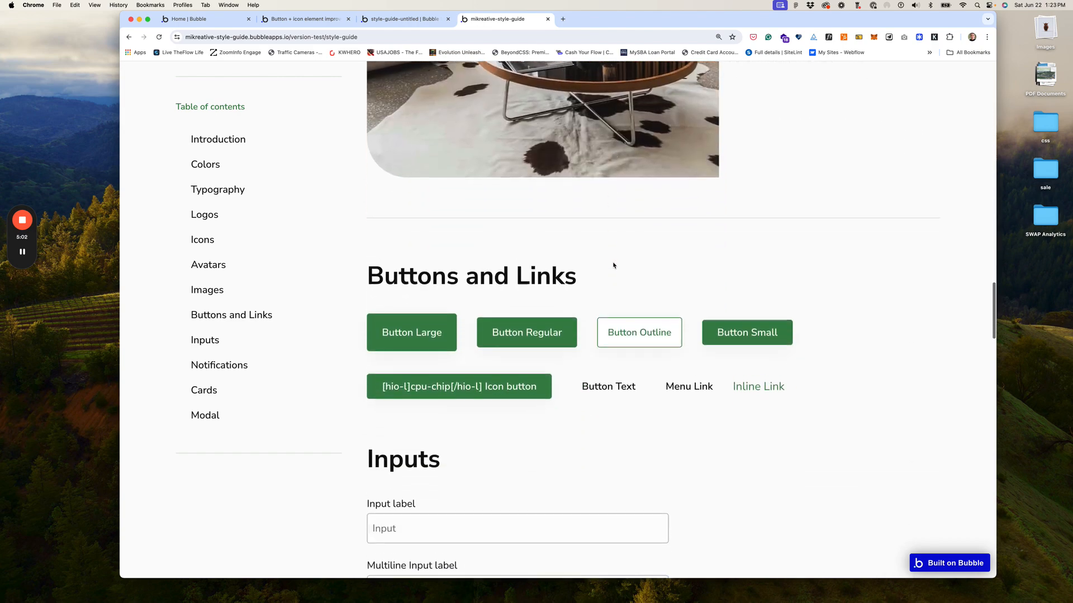
pyautogui.scroll(-15, 614, 266)
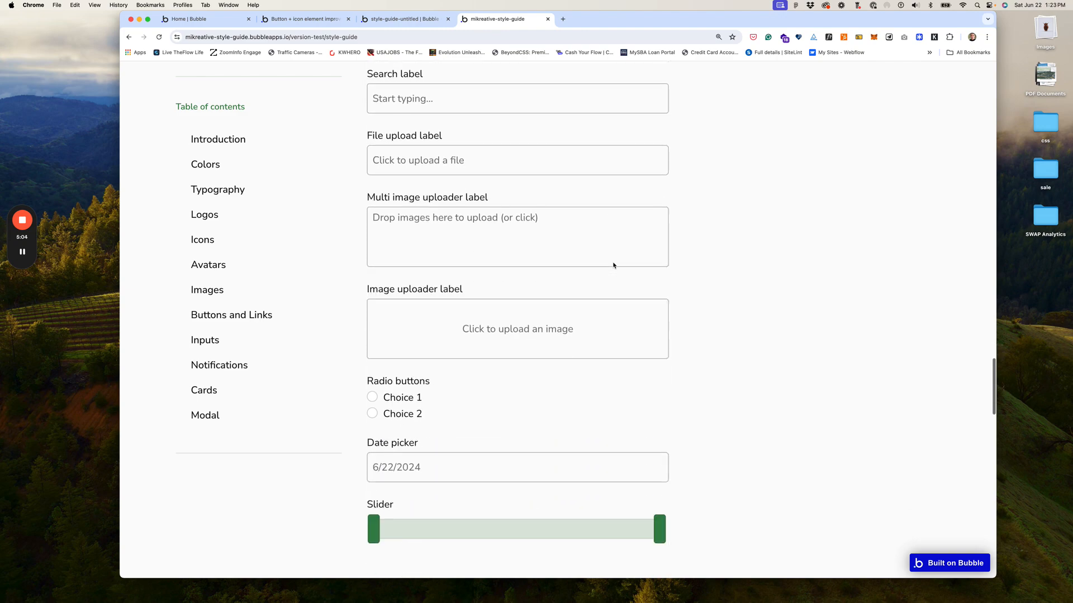
pyautogui.scroll(-8, 613, 265)
pyautogui.scroll(6, 614, 265)
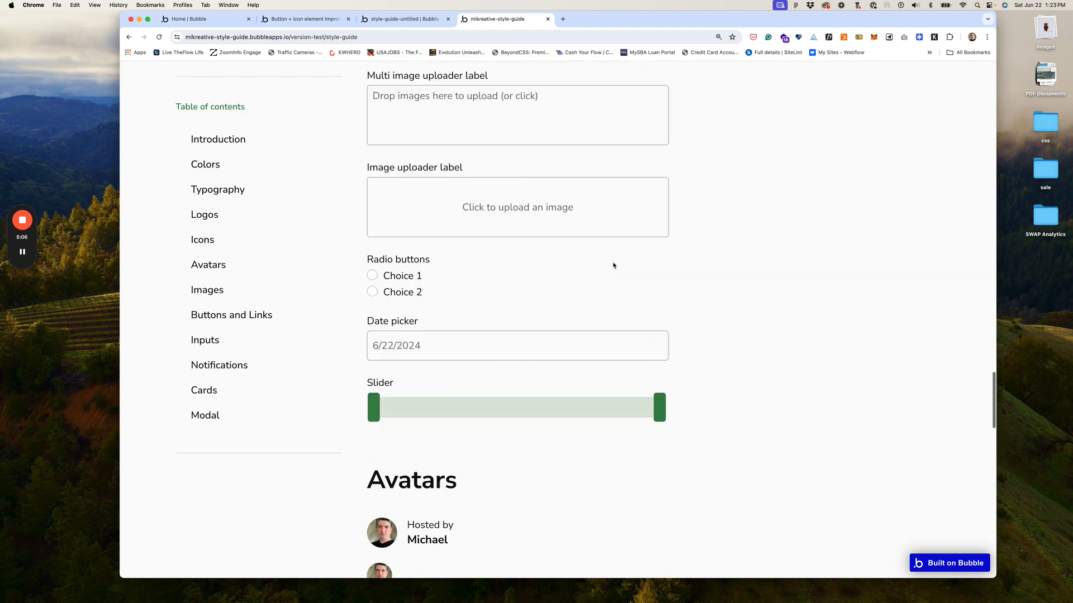
pyautogui.scroll(20, 614, 265)
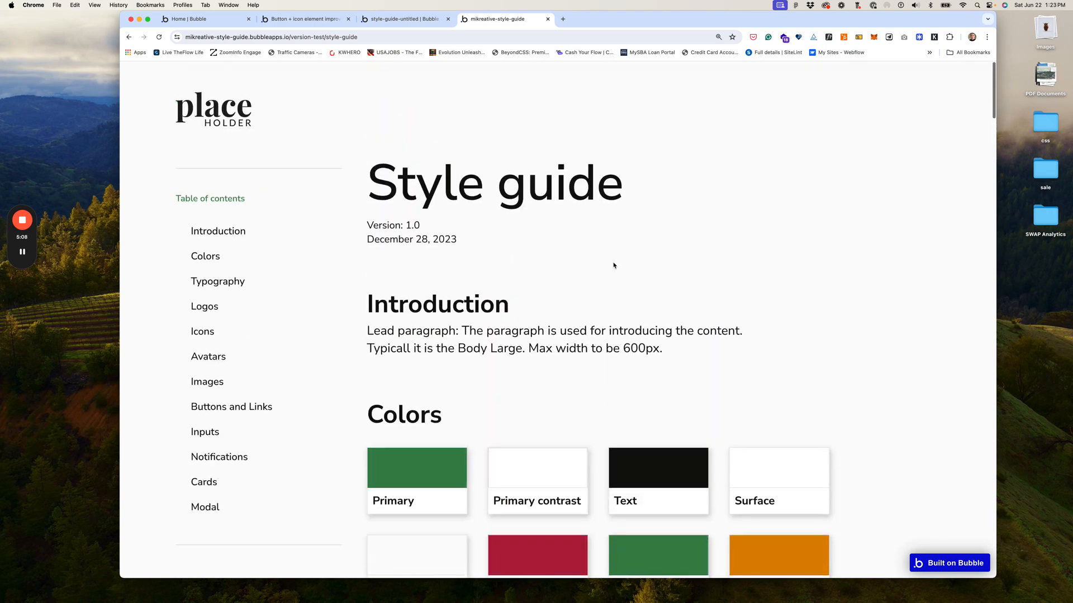
pyautogui.scroll(-5, 613, 266)
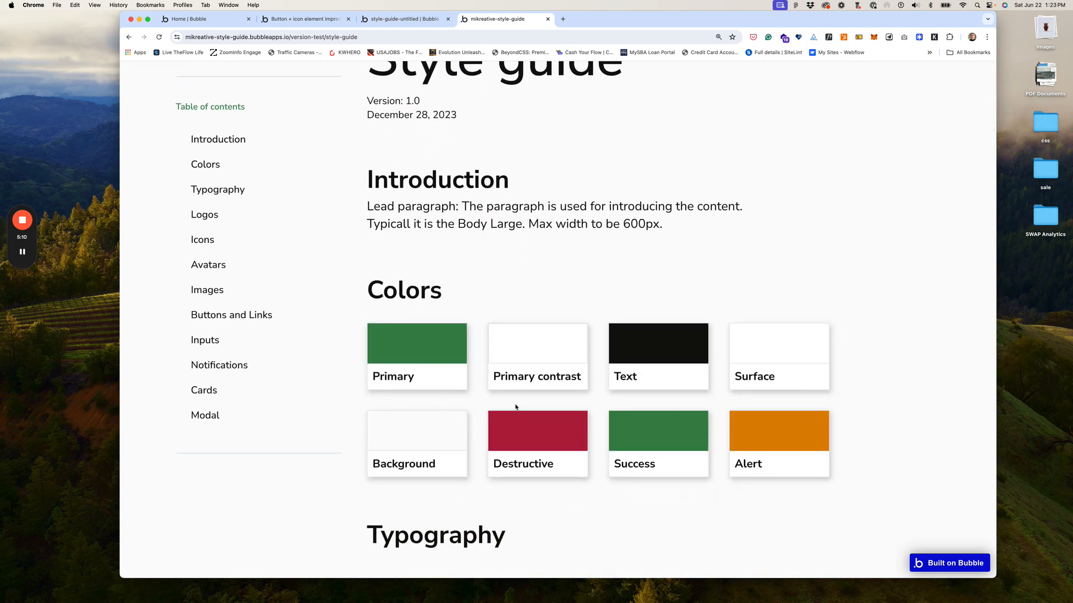
pyautogui.scroll(-20, 528, 380)
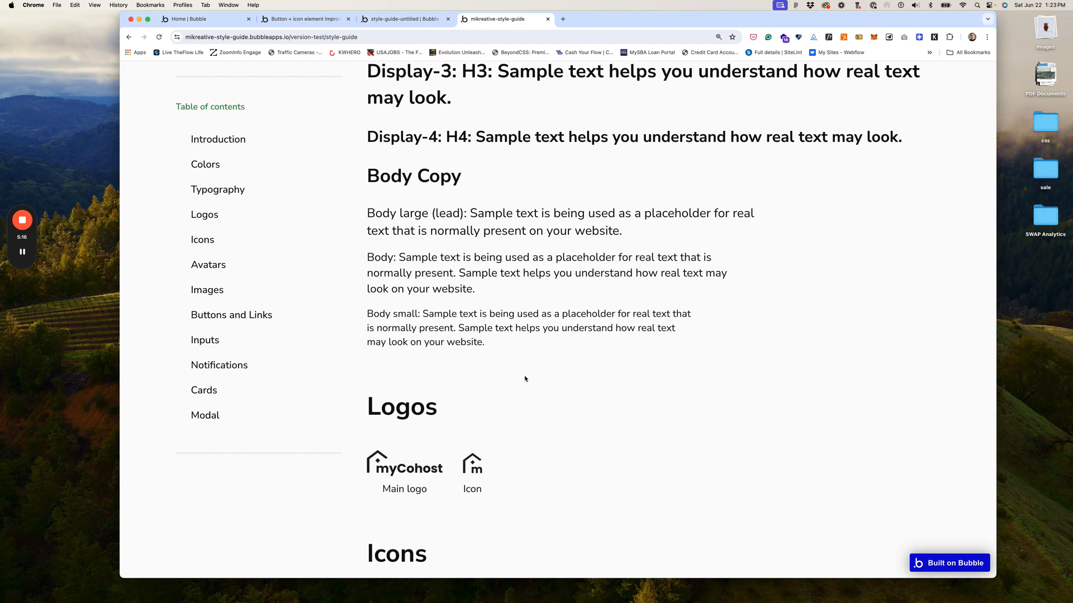
pyautogui.scroll(20, 557, 307)
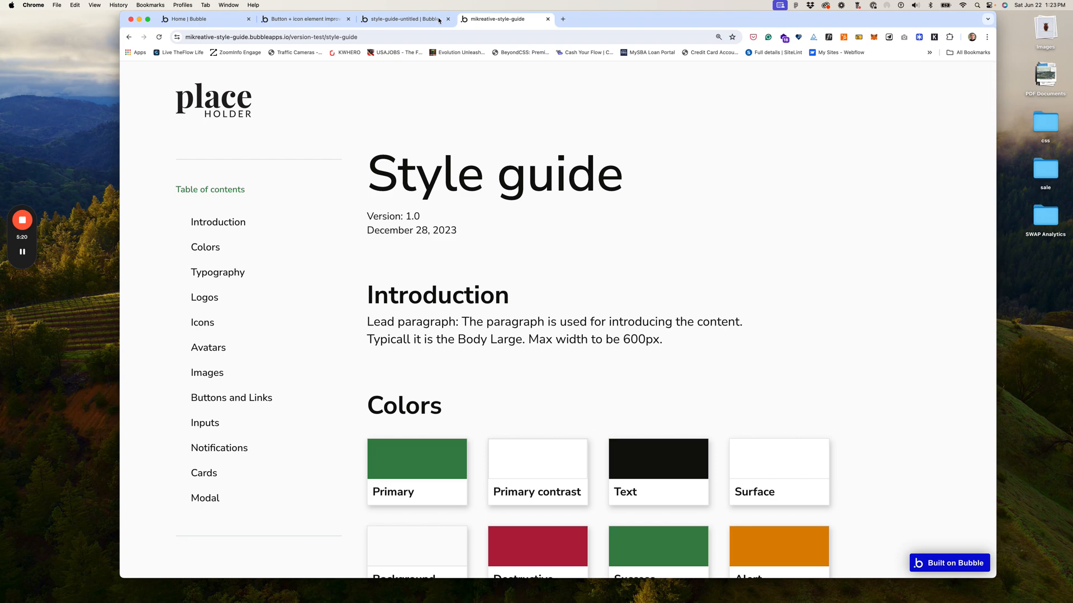
# Step: Open the style-guide page in the Bubble editor instead of the reusable Button
pyautogui.click(401, 20)
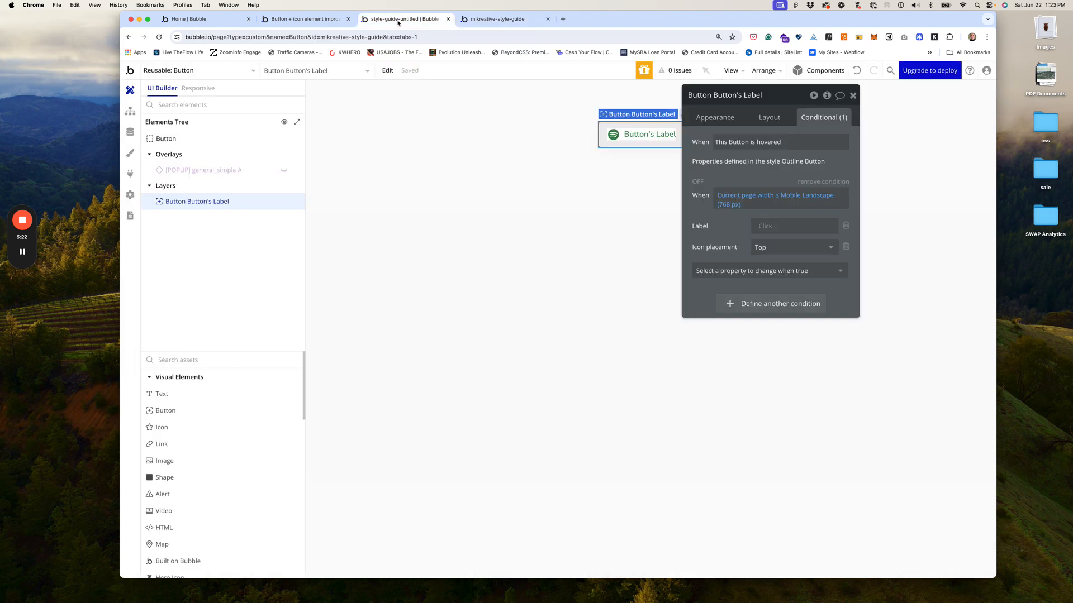
pyautogui.click(210, 69)
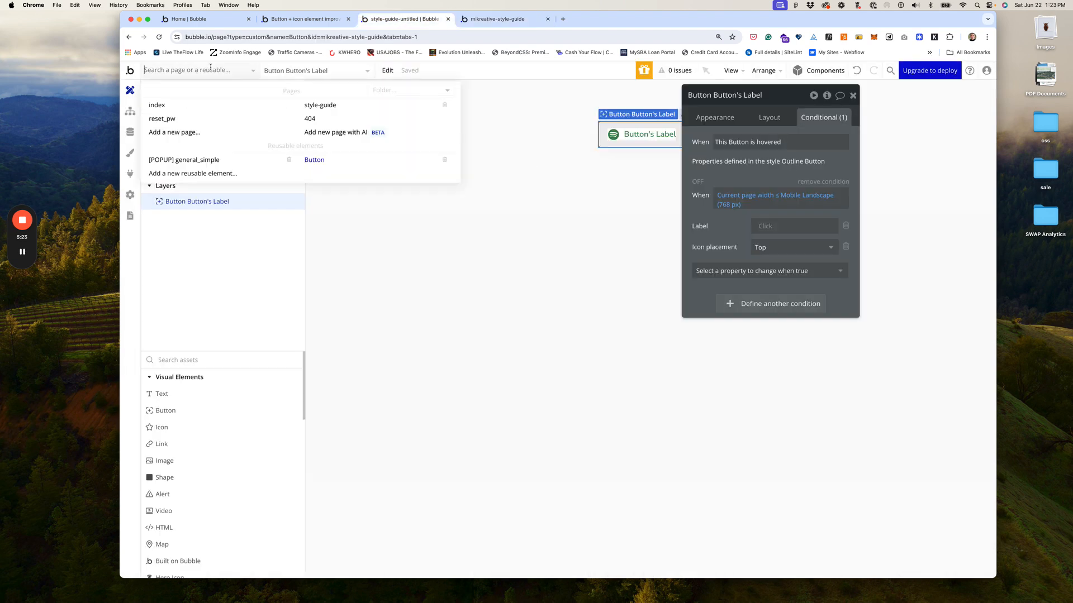
pyautogui.click(333, 108)
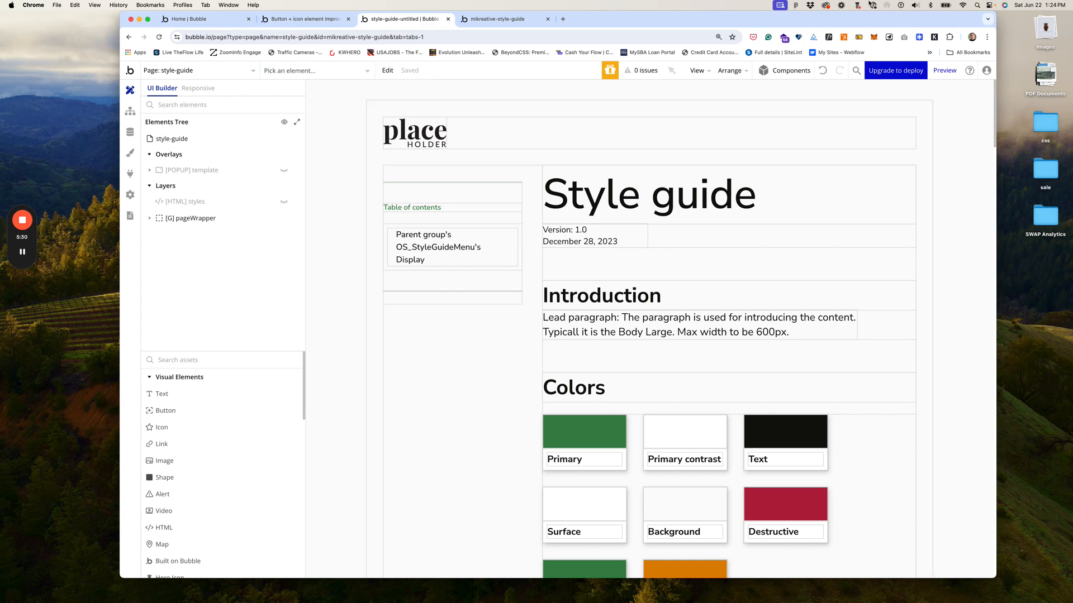
# Step: Check the live style-guide page, then return to the editor and bring up Figma's button designs
pyautogui.click(506, 21)
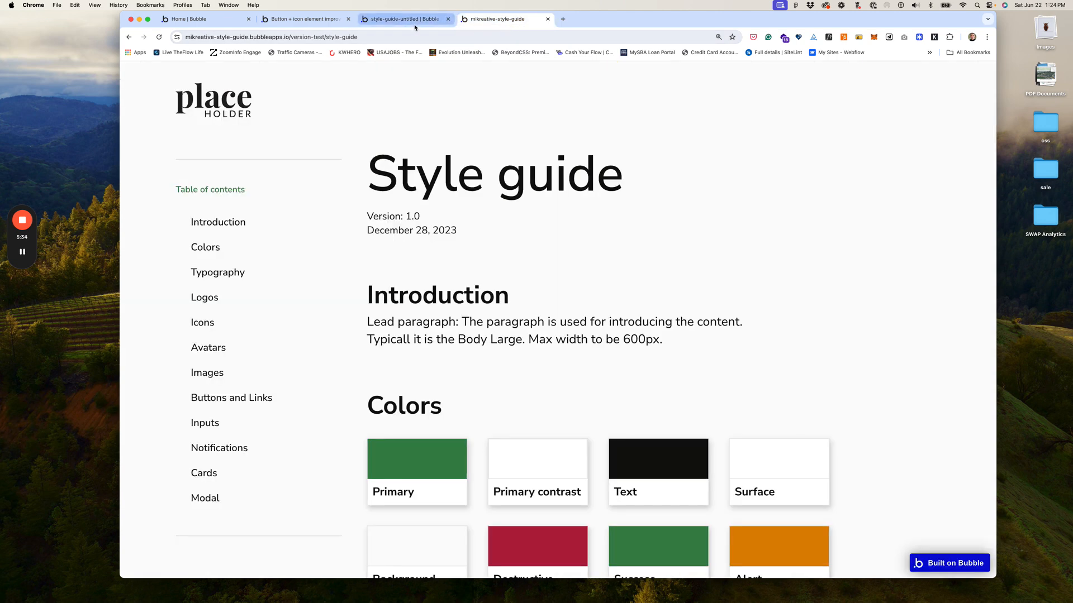
pyautogui.click(413, 22)
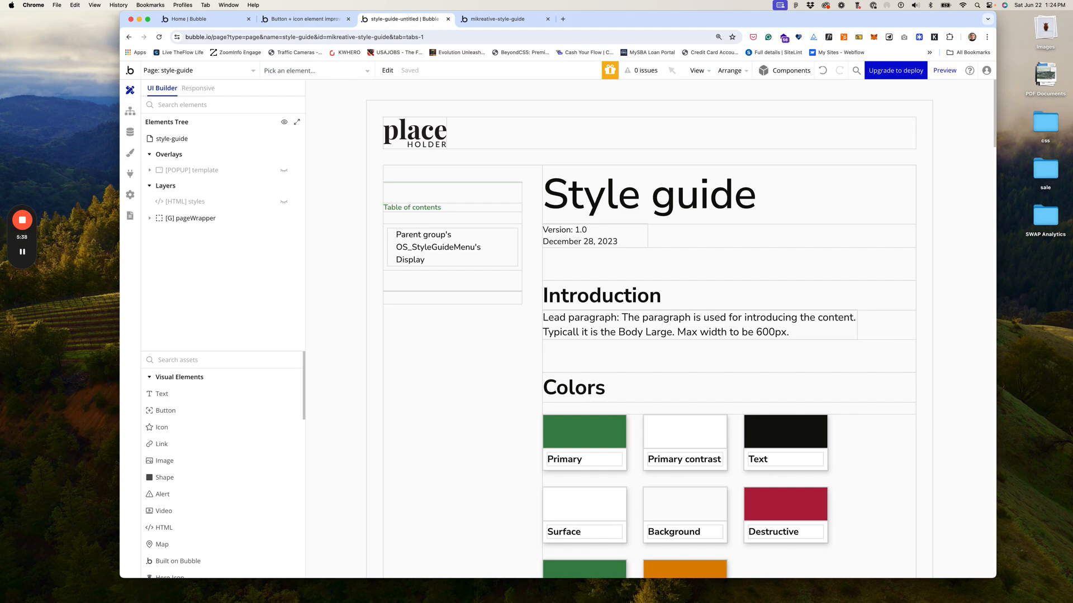
pyautogui.press('super+Tab')
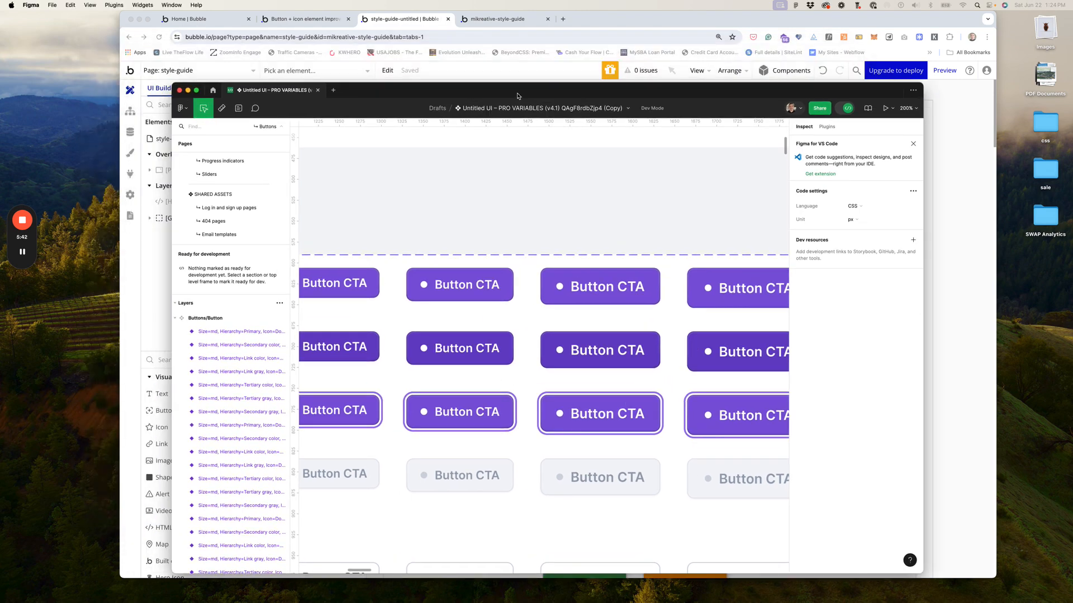
# Step: Arrange the Figma and browser windows so both the button designs and Bubble editor are visible
pyautogui.moveTo(423, 92); pyautogui.dragTo(251, 23)
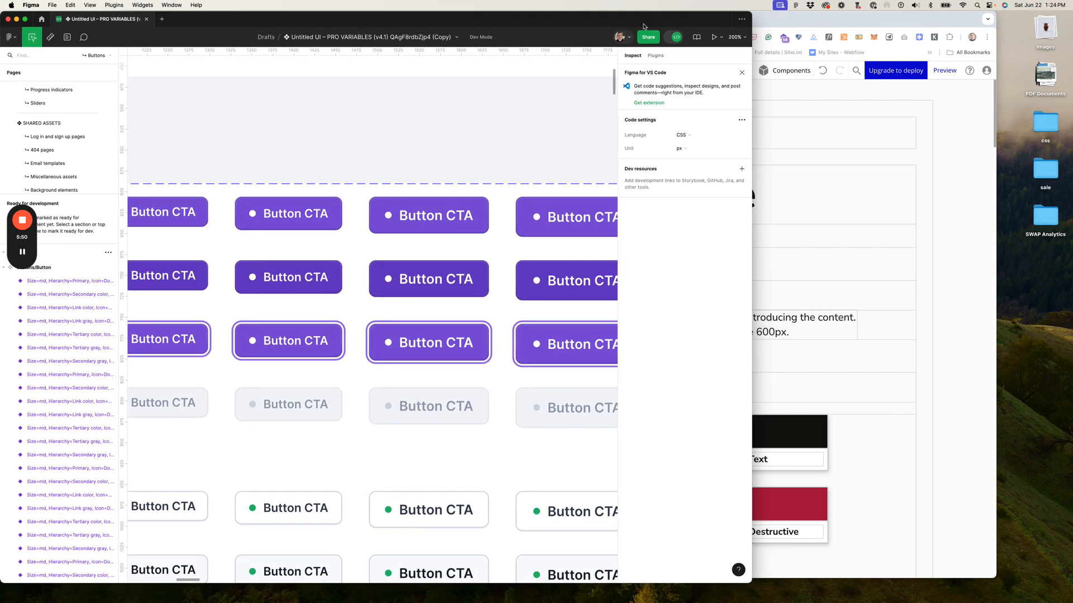
pyautogui.click(864, 22)
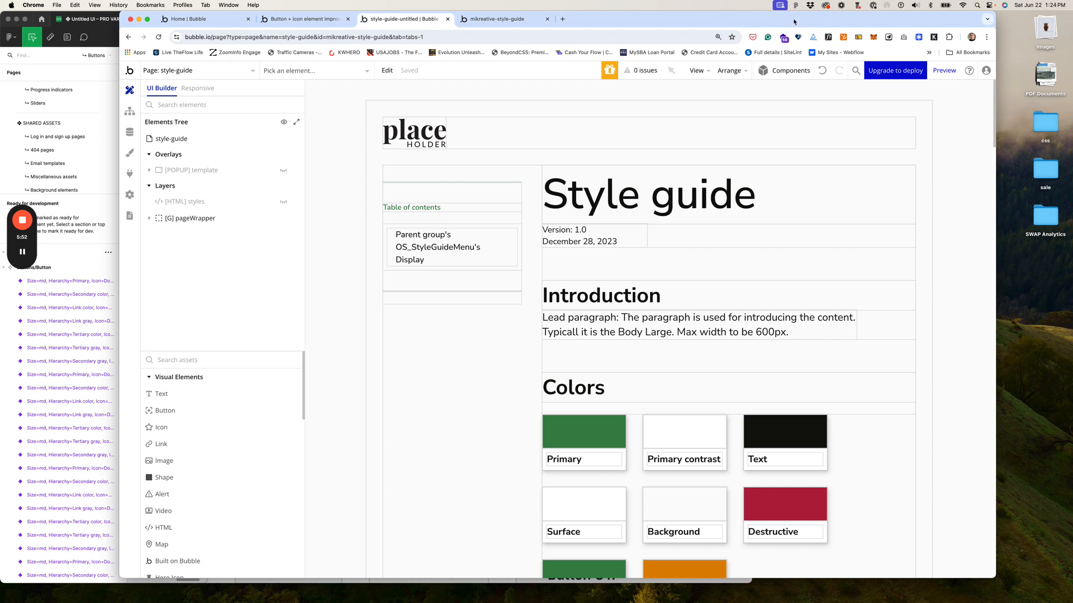
pyautogui.moveTo(793, 22); pyautogui.dragTo(866, 21)
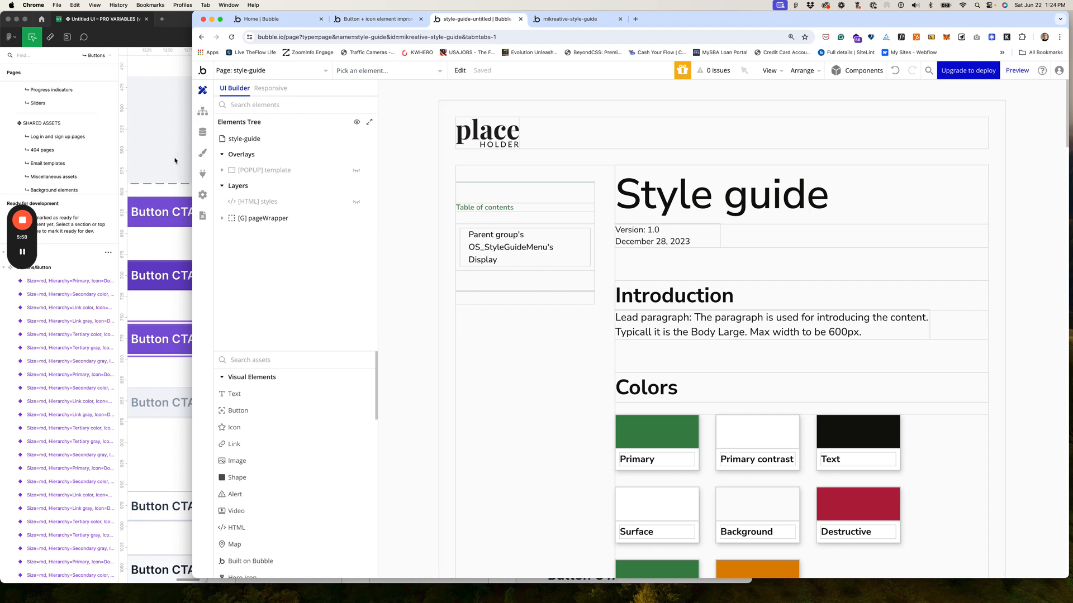
pyautogui.hscroll(-3, 173, 161)
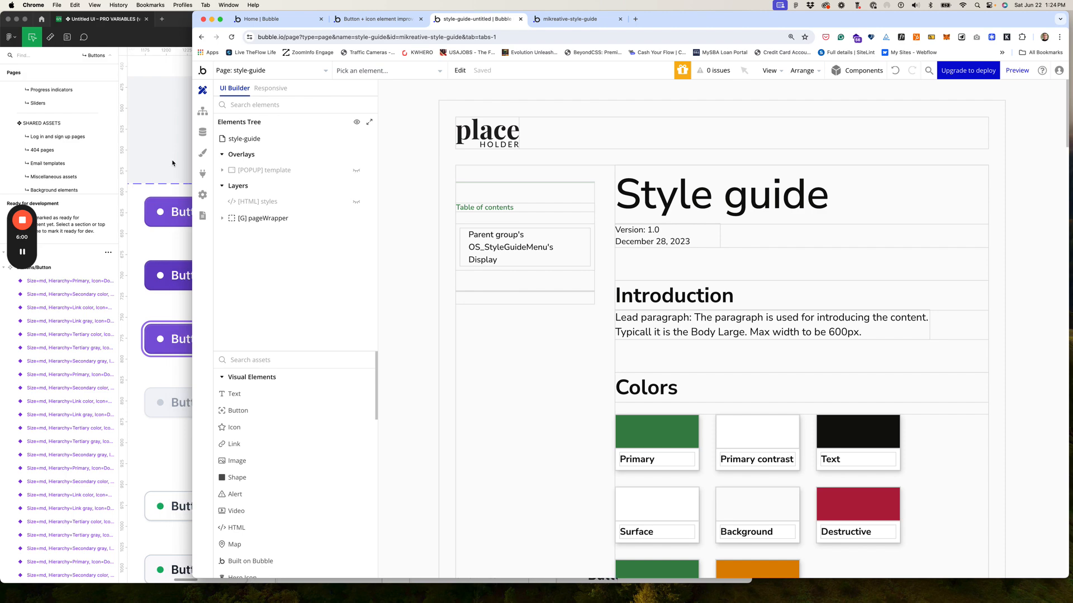
pyautogui.click(147, 228)
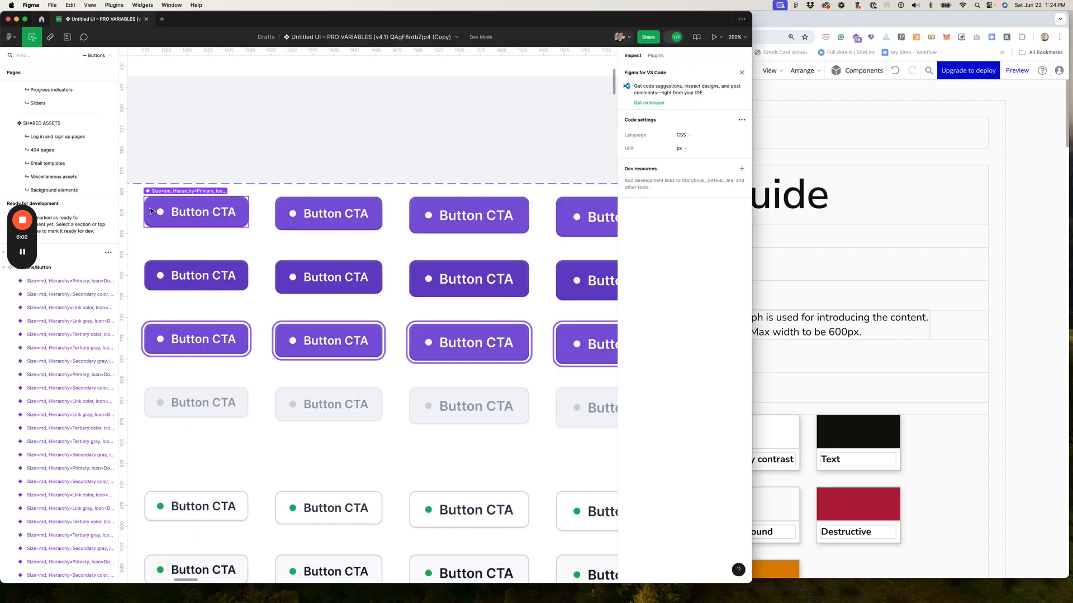
# Step: Inspect the sm Primary Button CTA's CSS code and interactions in Figma Dev Mode, then return to Bubble
pyautogui.click(152, 211)
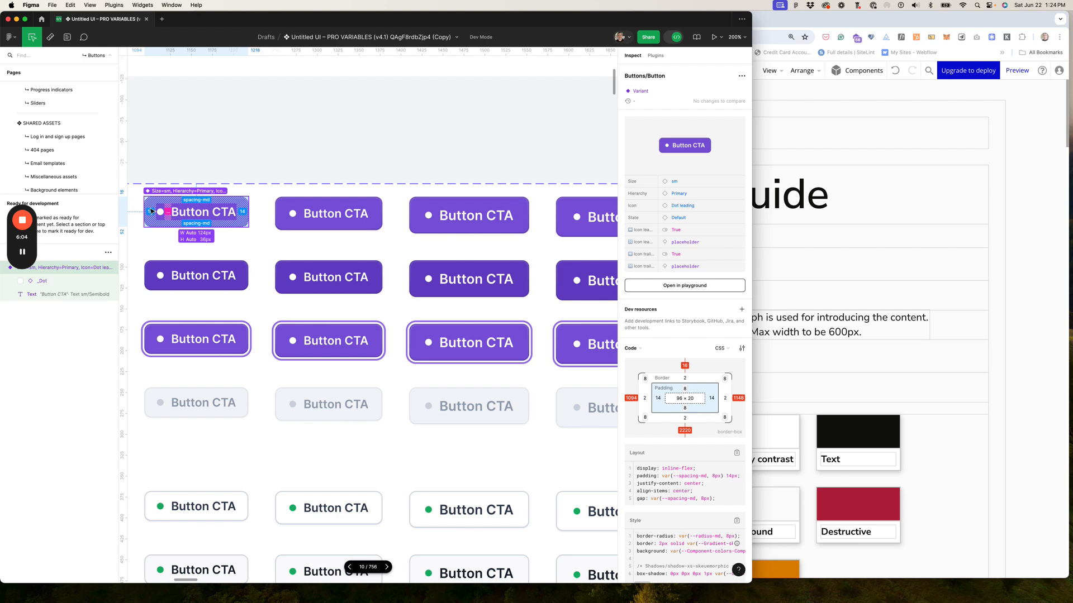
pyautogui.scroll(-2, 729, 360)
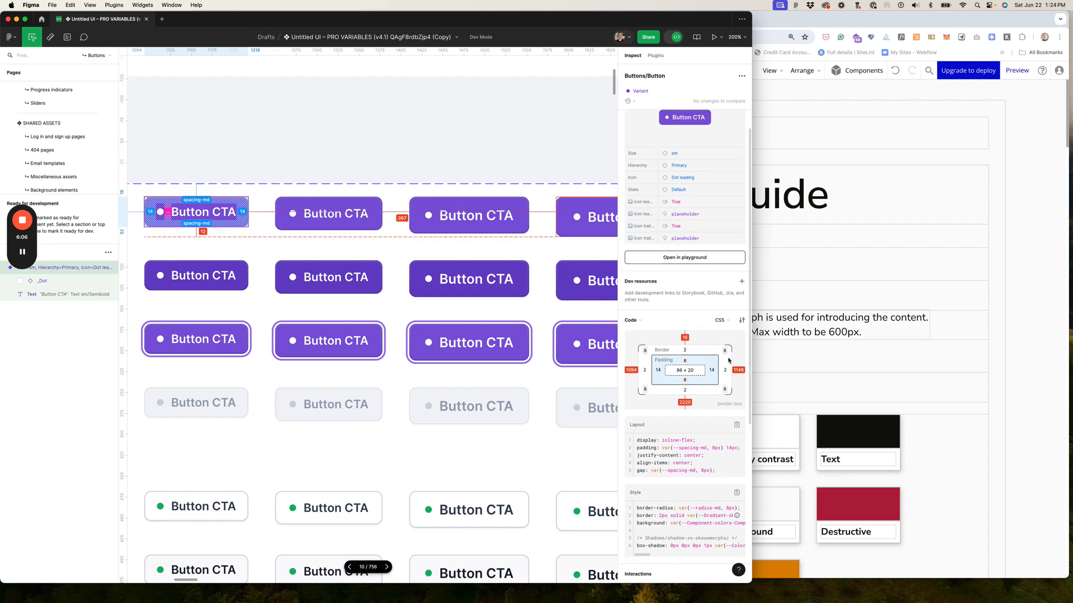
pyautogui.scroll(-4, 729, 360)
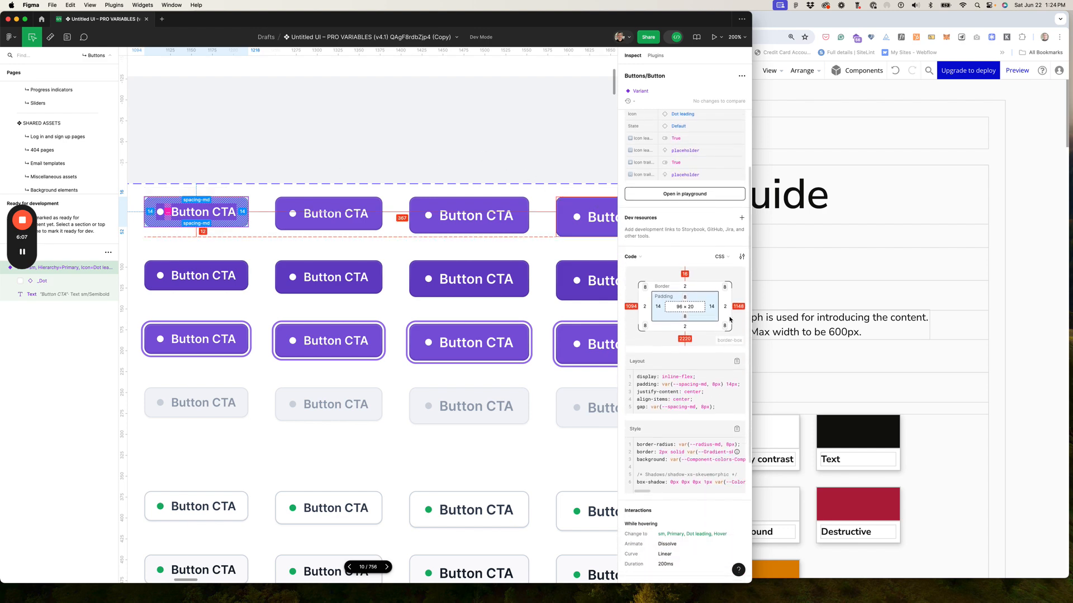
pyautogui.click(1035, 312)
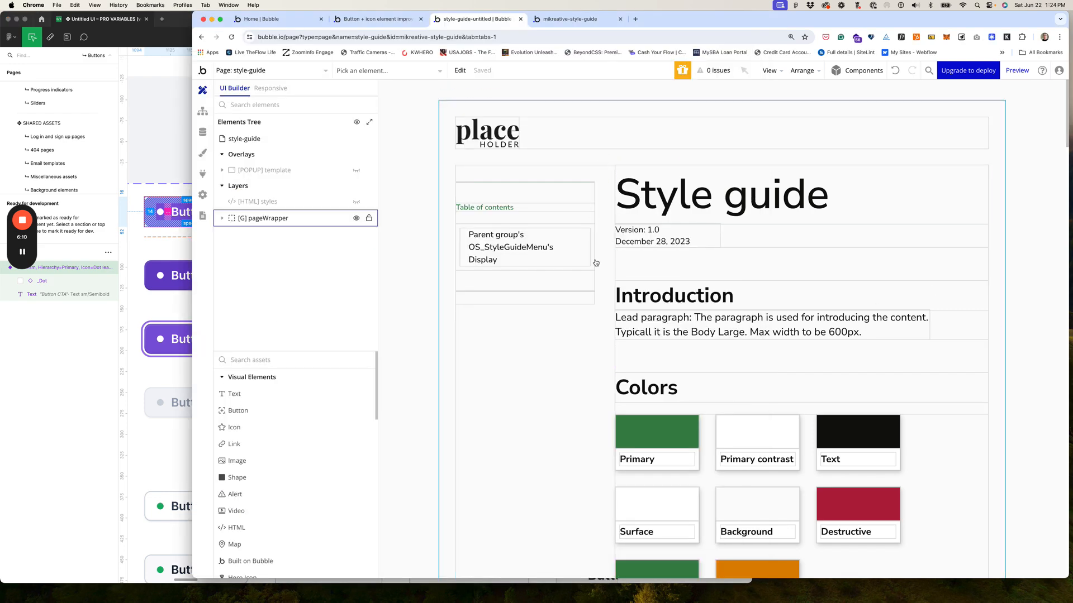
# Step: Open Button Large's Appearance settings in the Buttons and Links section
pyautogui.scroll(-1, 630, 323)
pyautogui.scroll(-20, 630, 322)
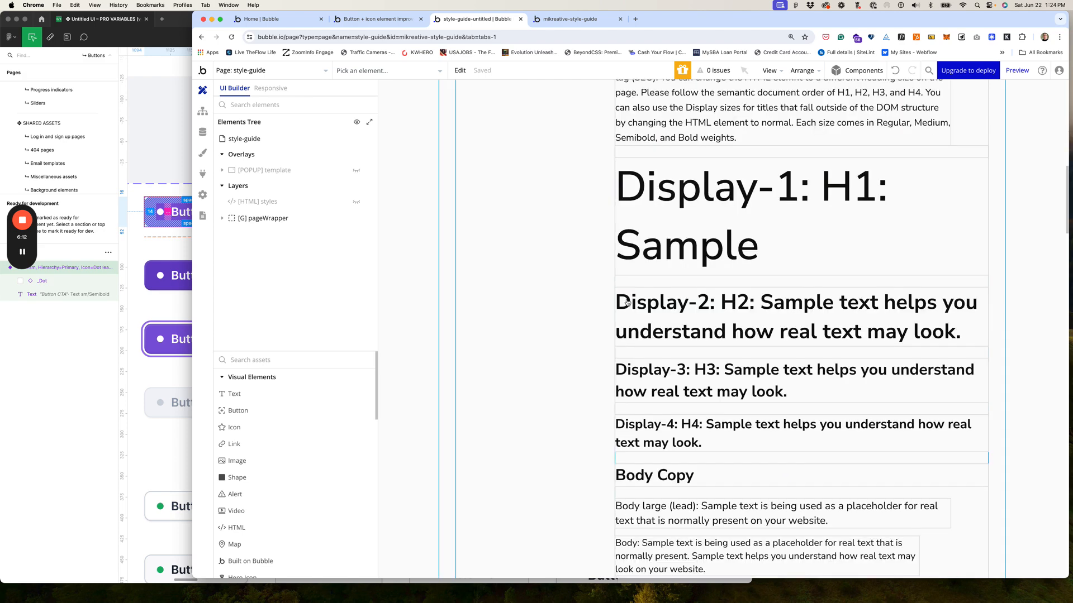
pyautogui.scroll(-2, 637, 304)
pyautogui.doubleClick(653, 318)
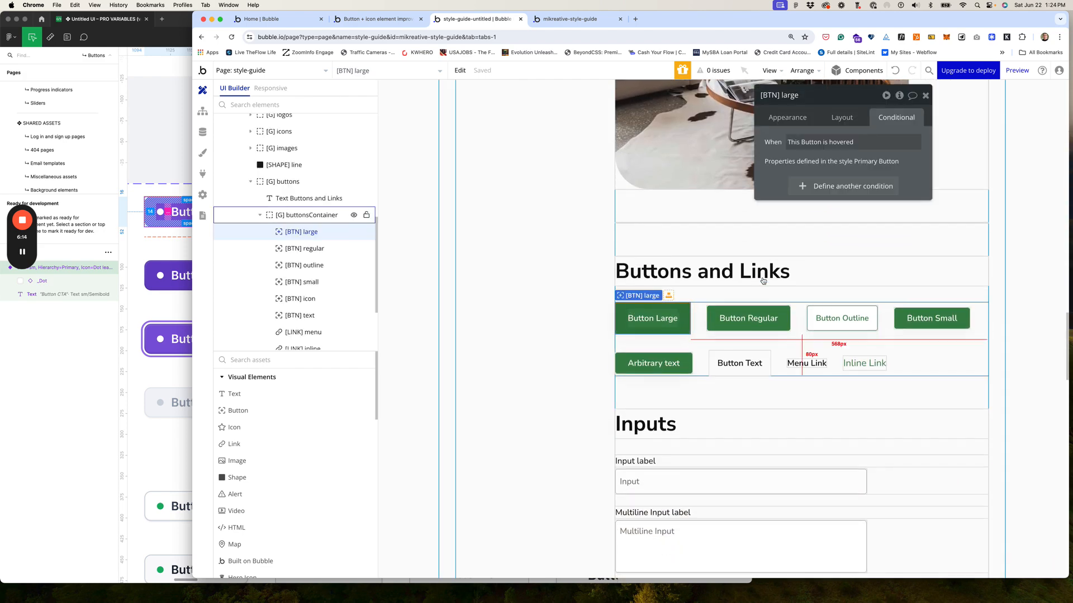
pyautogui.click(786, 119)
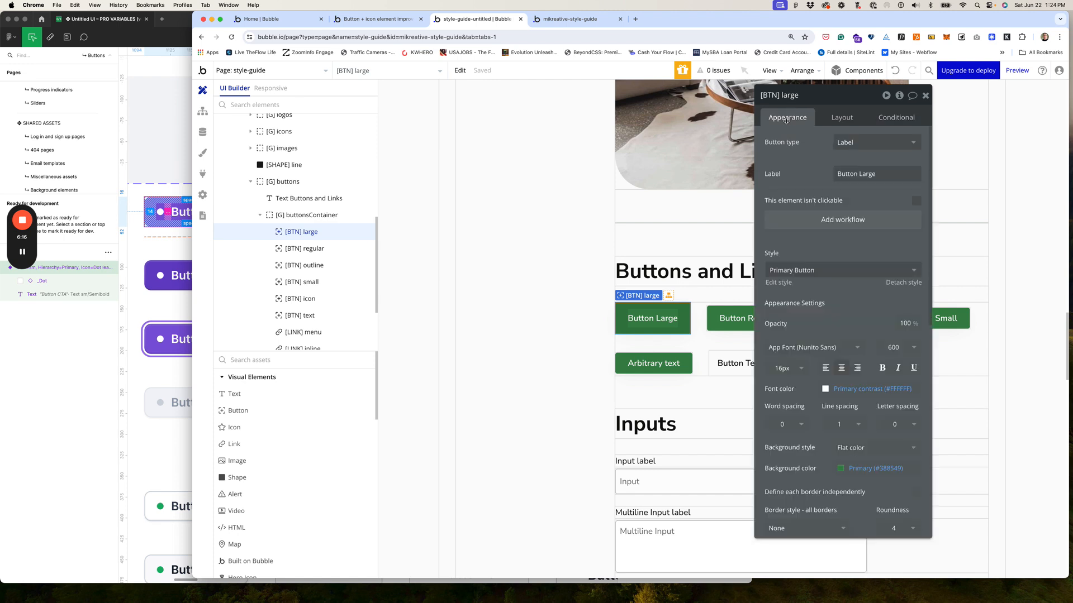
# Step: Review Button Large's roundness of 4 and open the [HTML] styles element's properties
pyautogui.scroll(-2, 833, 290)
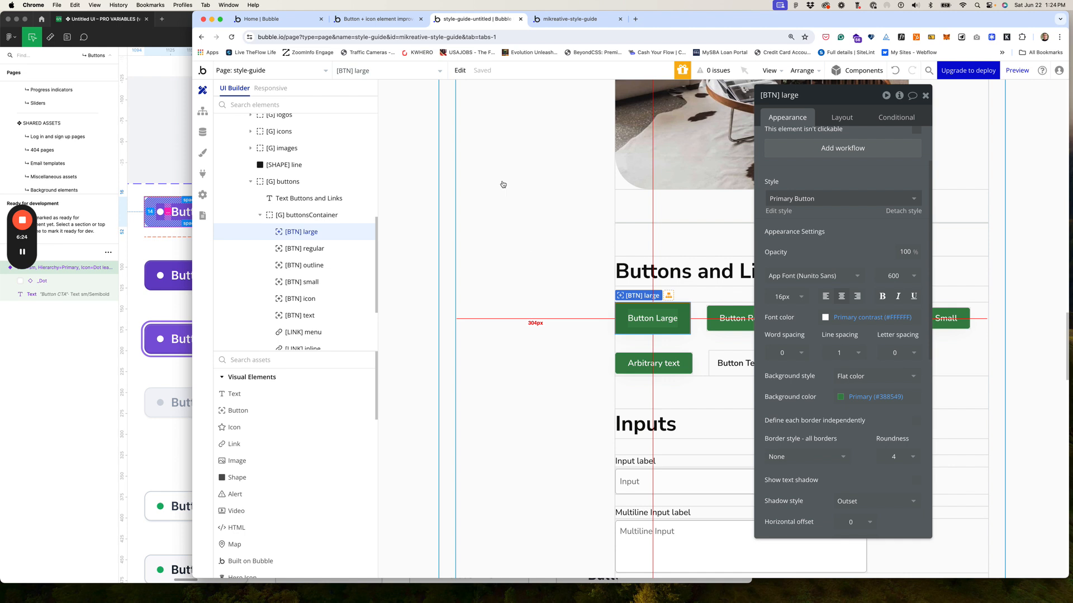
pyautogui.scroll(10, 334, 177)
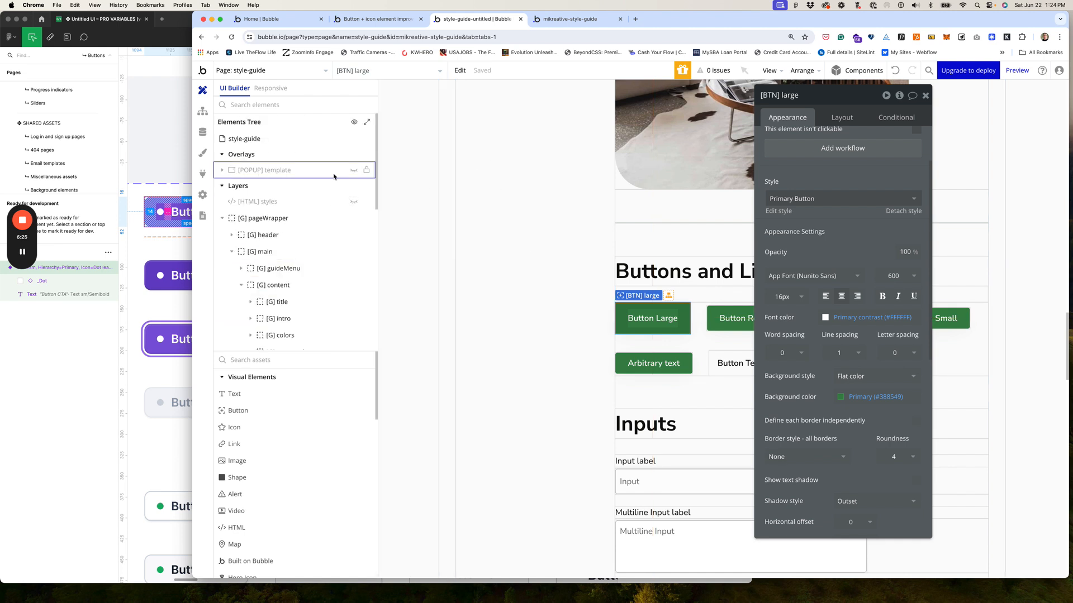
pyautogui.click(258, 202)
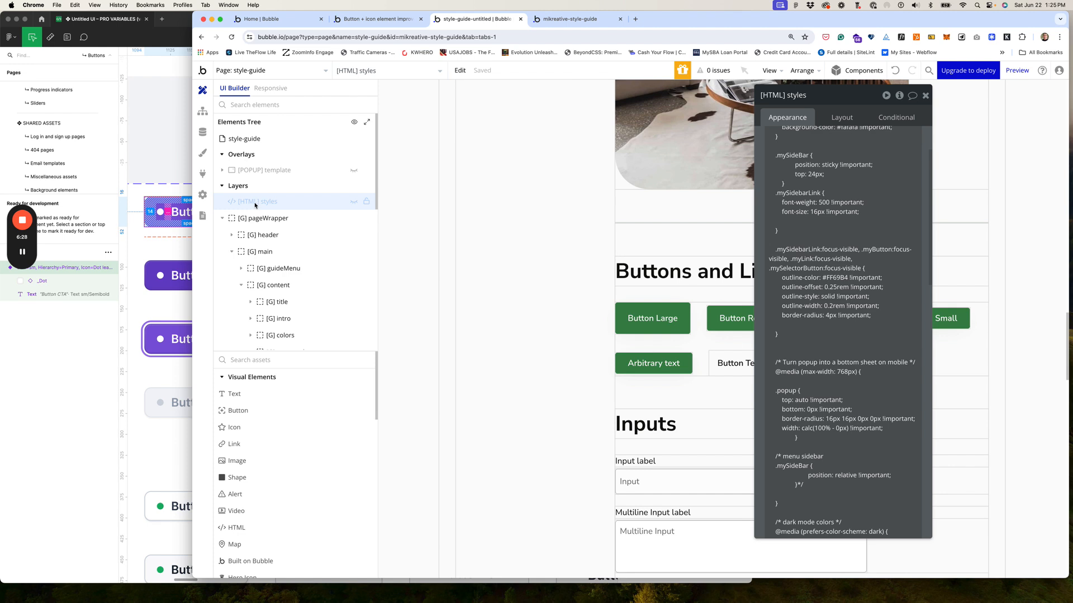
# Step: Move the [HTML] styles panel left and read through its global CSS in the HTML editor, cancelling without changes
pyautogui.moveTo(848, 100); pyautogui.dragTo(499, 103)
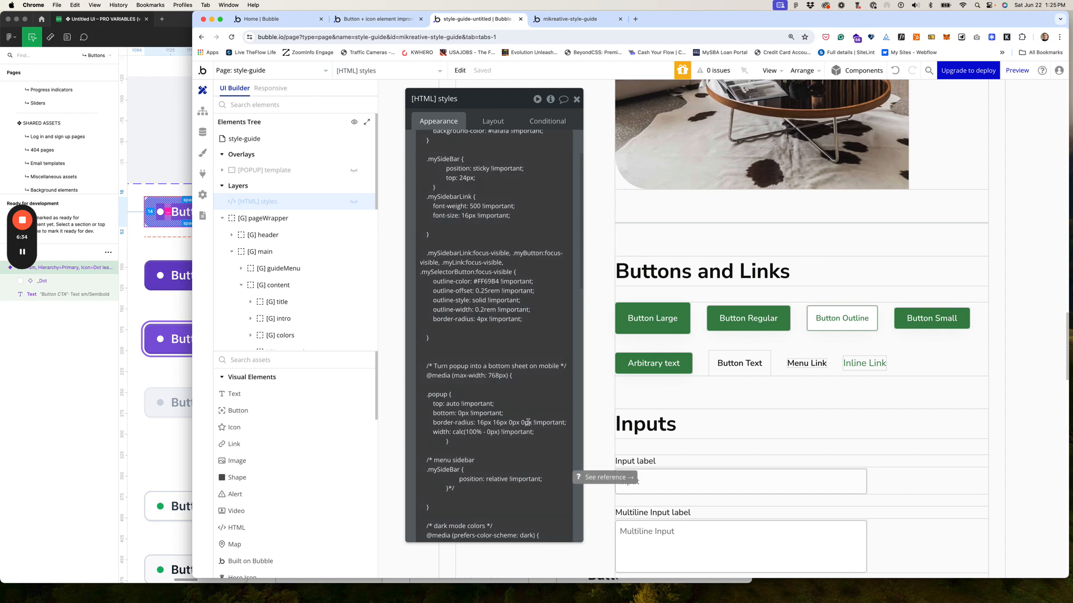
pyautogui.scroll(-1, 528, 423)
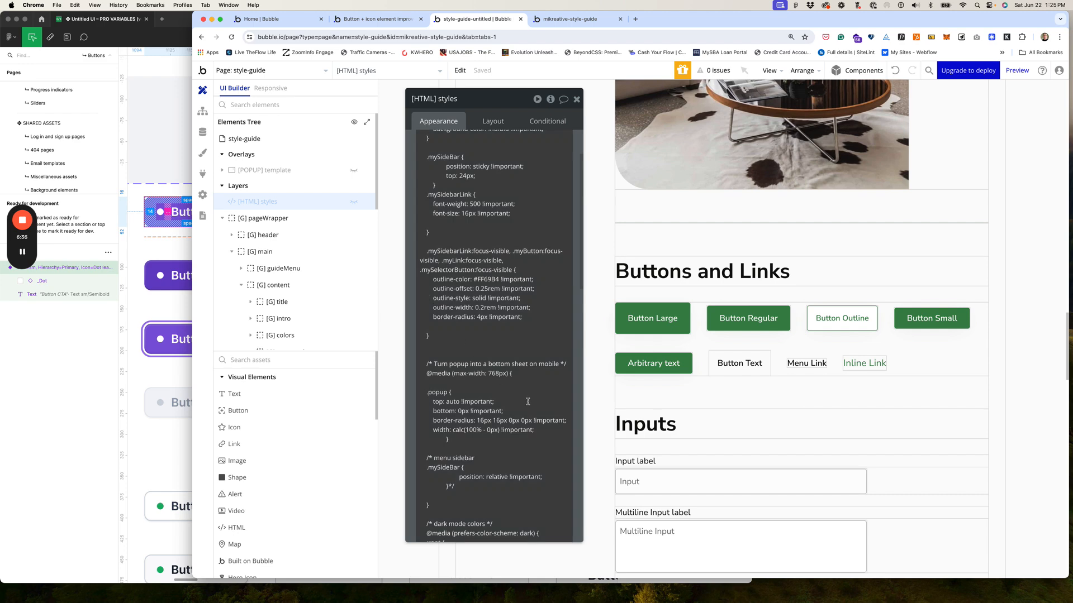
pyautogui.scroll(-10, 551, 410)
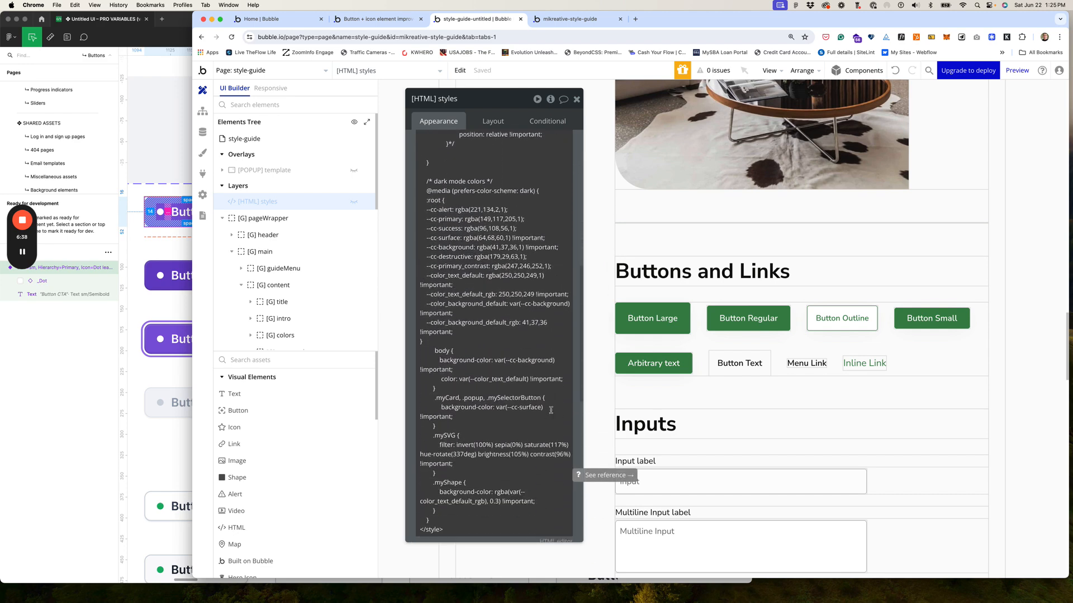
pyautogui.scroll(-5, 548, 391)
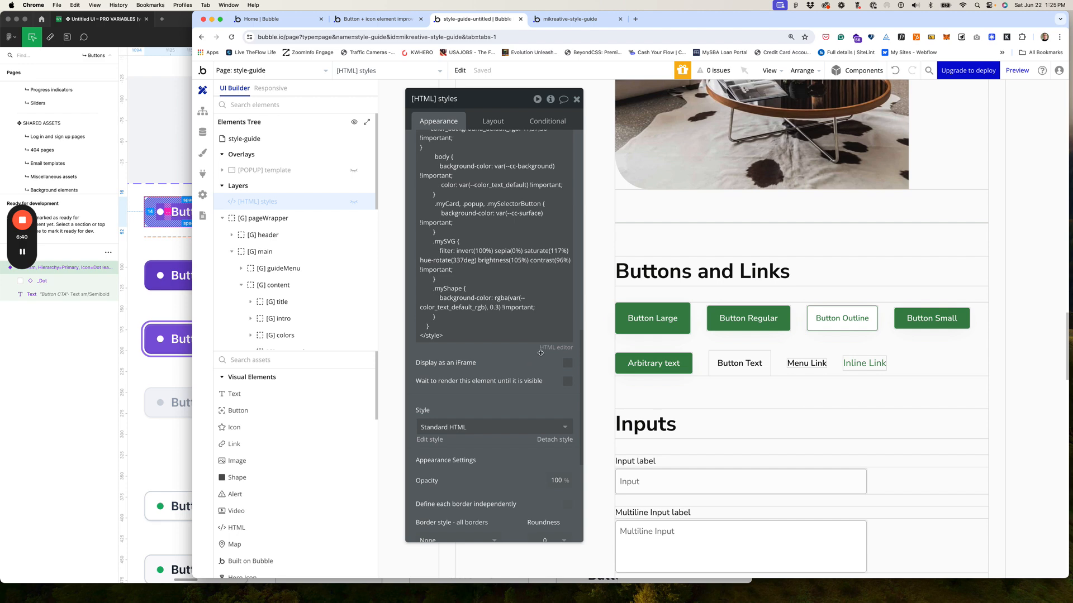
pyautogui.click(550, 349)
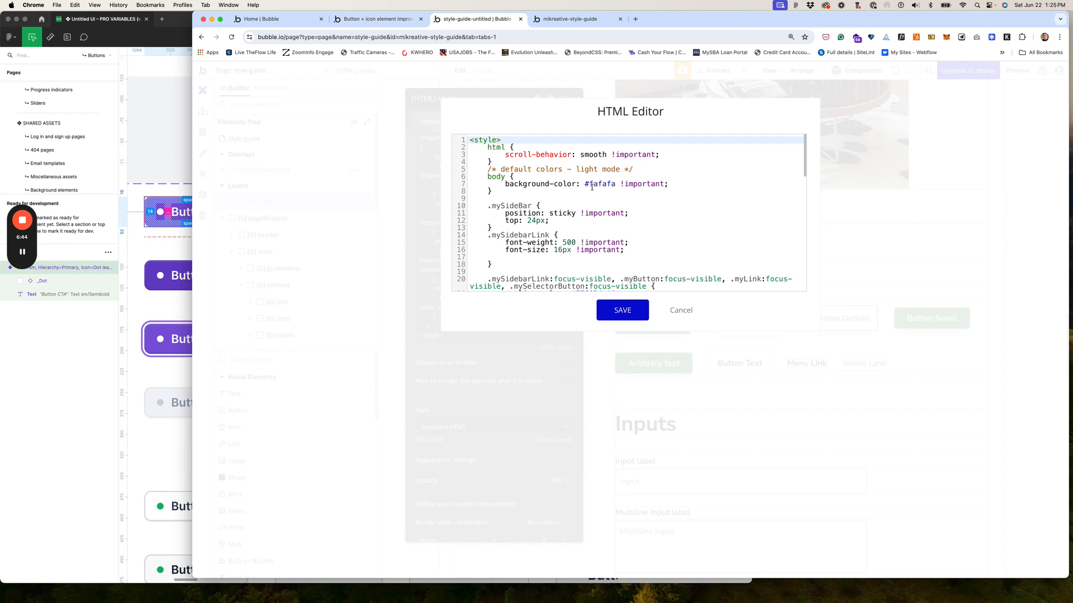
pyautogui.scroll(-5, 592, 187)
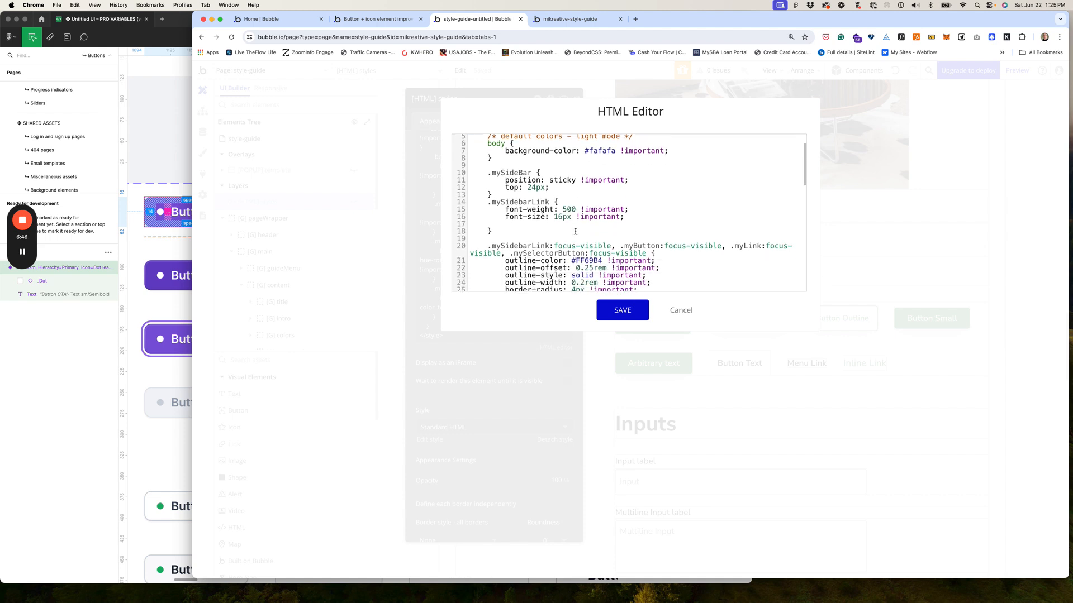
pyautogui.scroll(-1, 575, 230)
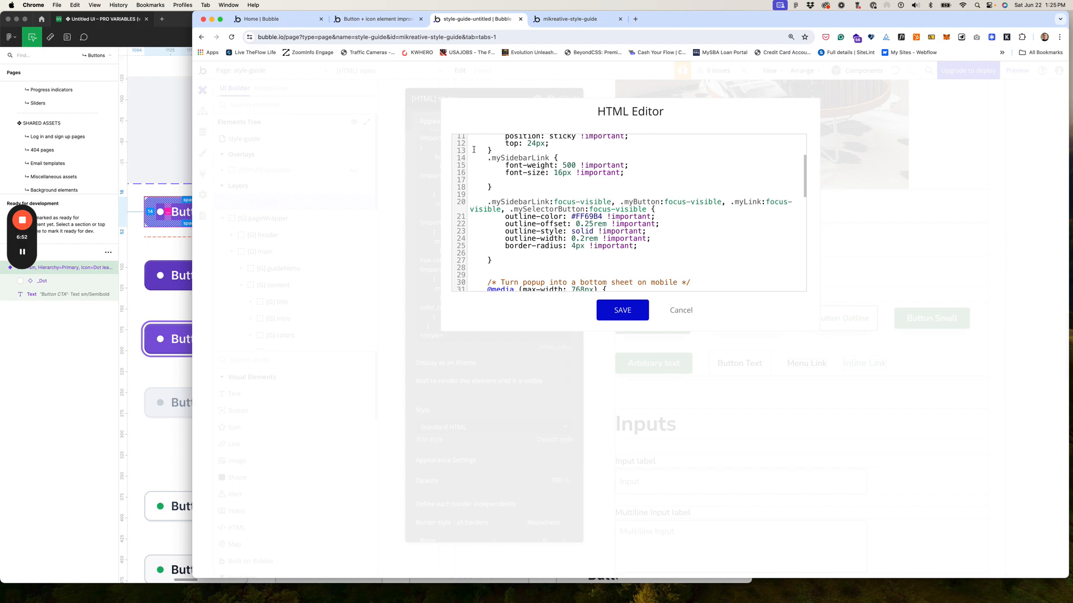
pyautogui.click(681, 311)
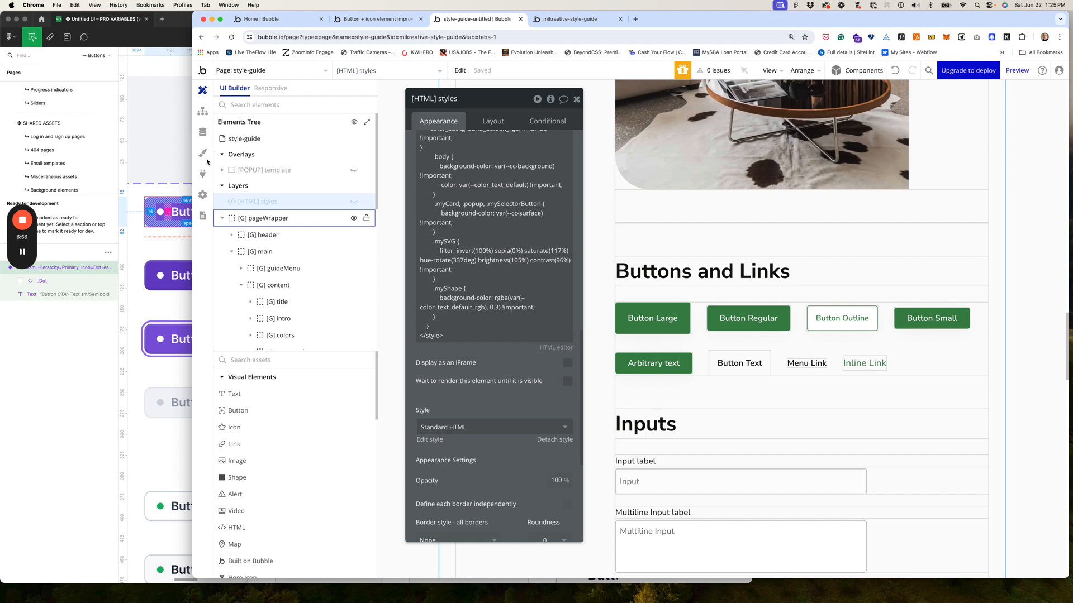
pyautogui.click(204, 176)
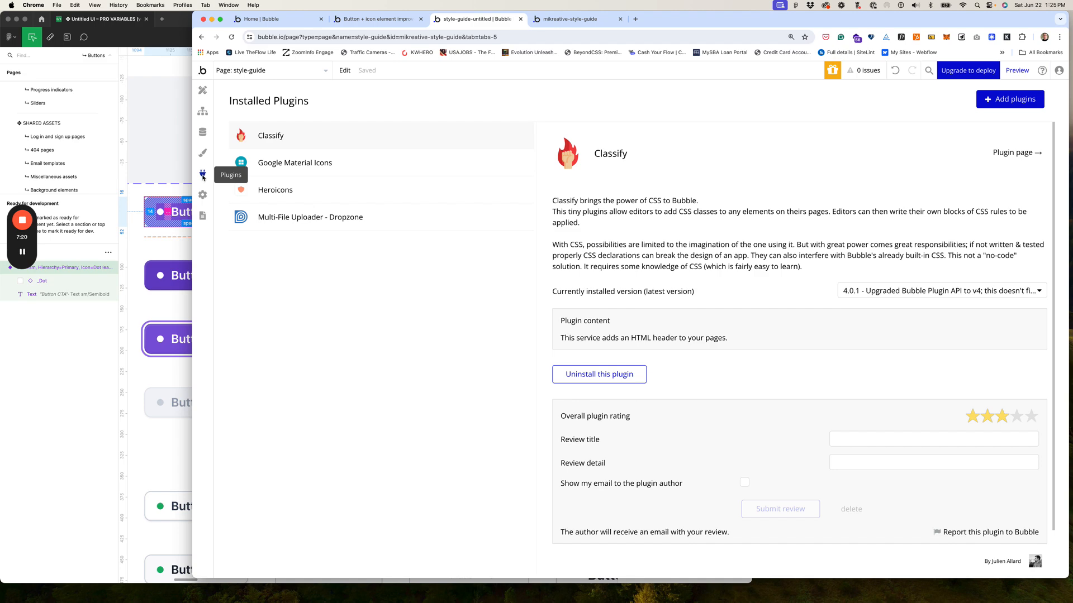
# Step: Review Button Large's shadow, border and roundness properties, then switch to the live mikreative-style-guide tab
pyautogui.click(204, 97)
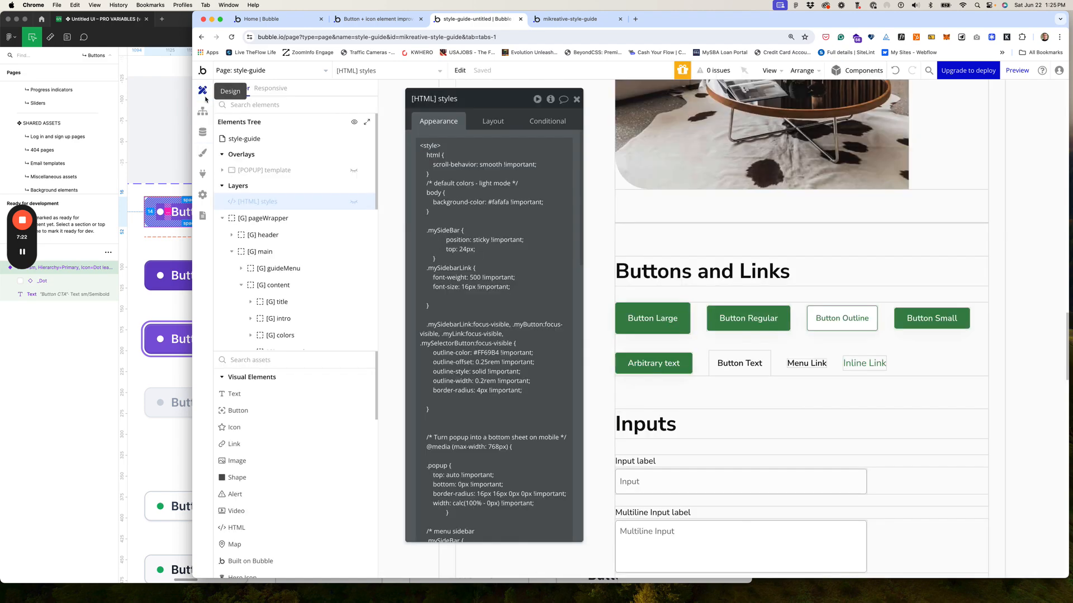
pyautogui.click(654, 312)
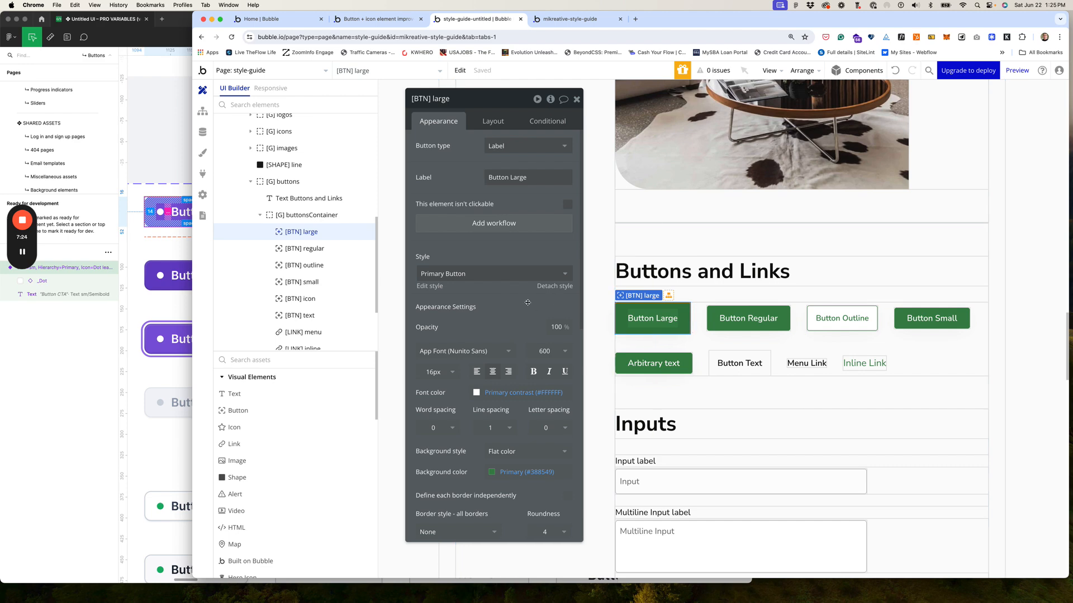
pyautogui.scroll(-10, 502, 292)
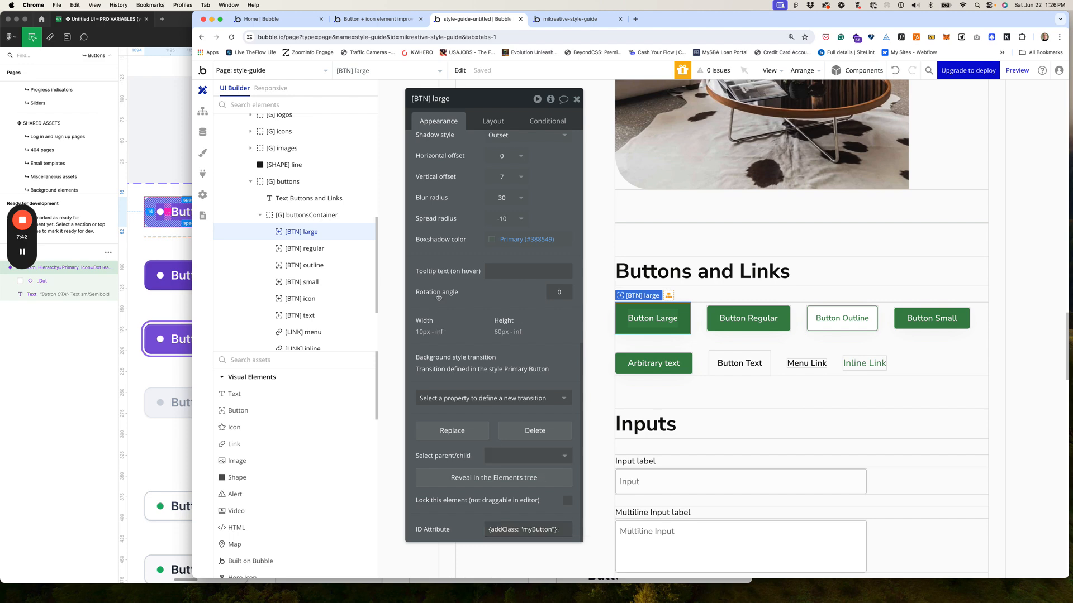
pyautogui.scroll(1, 440, 237)
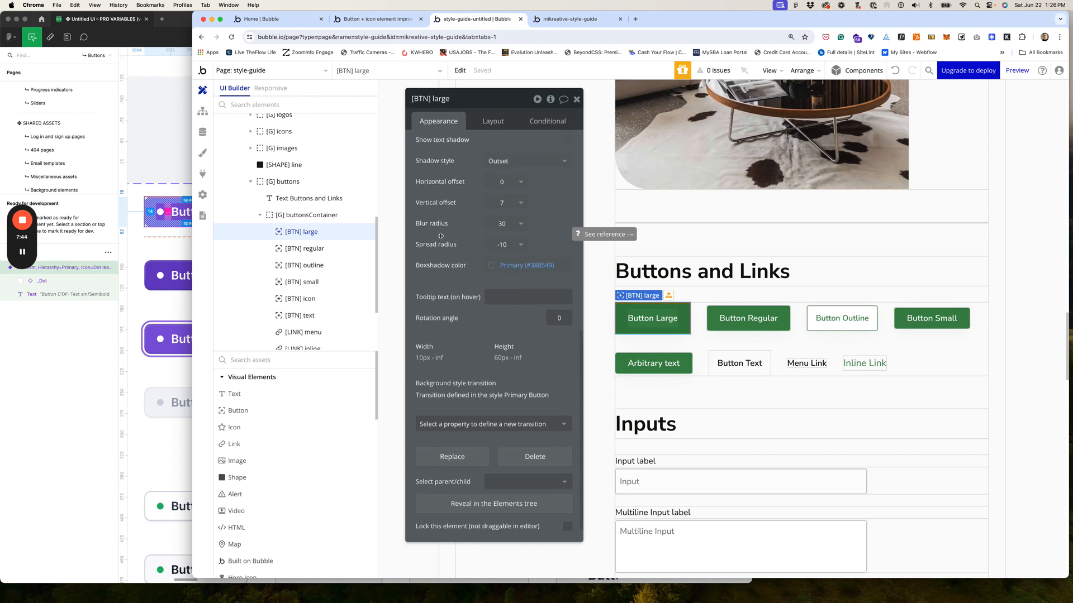
pyautogui.scroll(3, 440, 236)
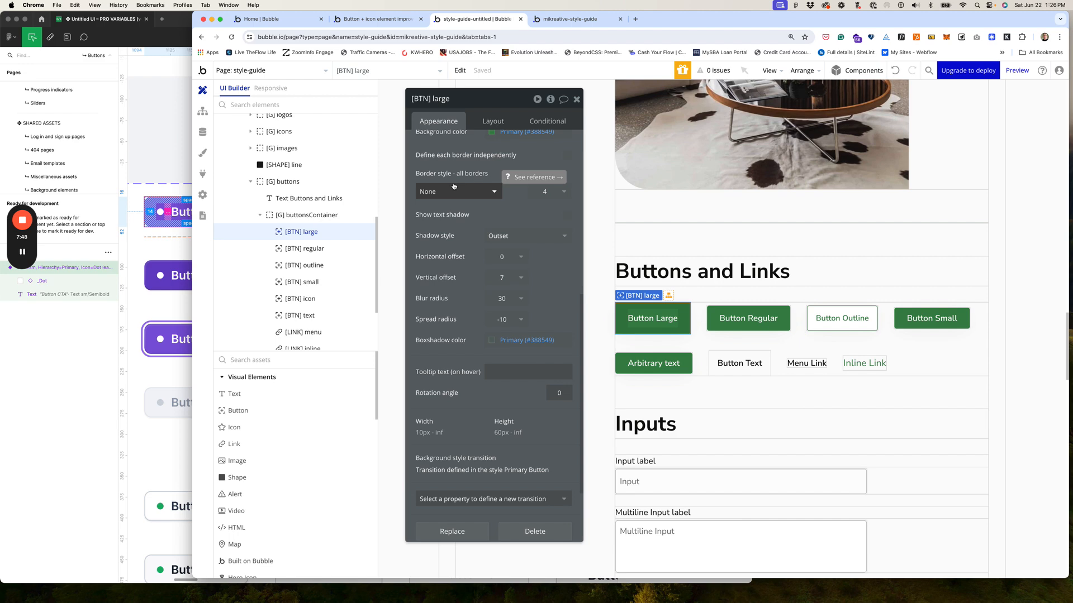
pyautogui.click(581, 21)
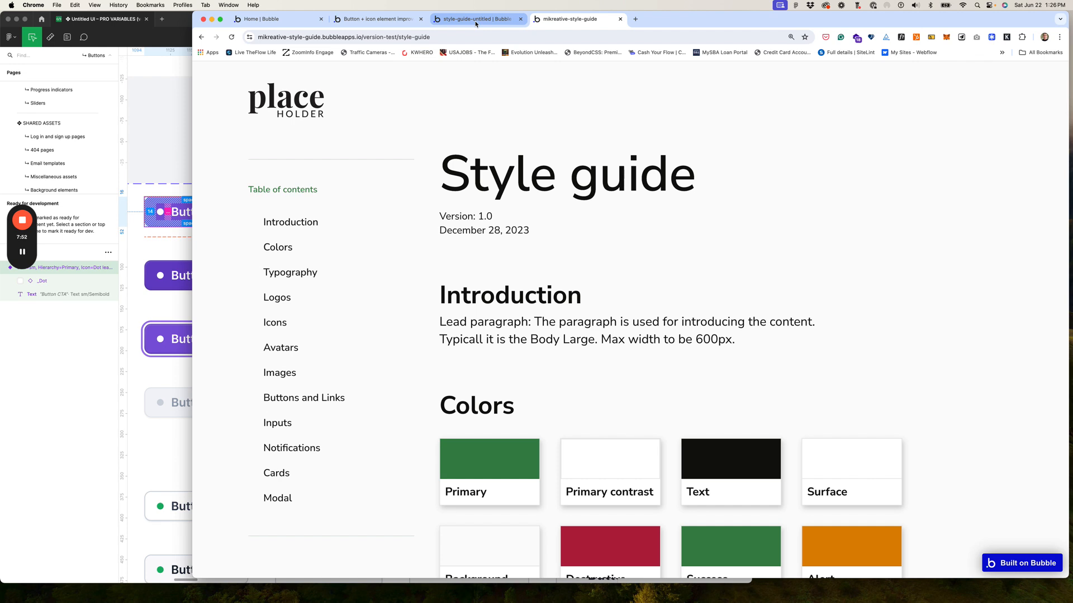
# Step: On the version-test page, move keyboard focus to the Reusable button and open its popup with Enter
pyautogui.click(201, 37)
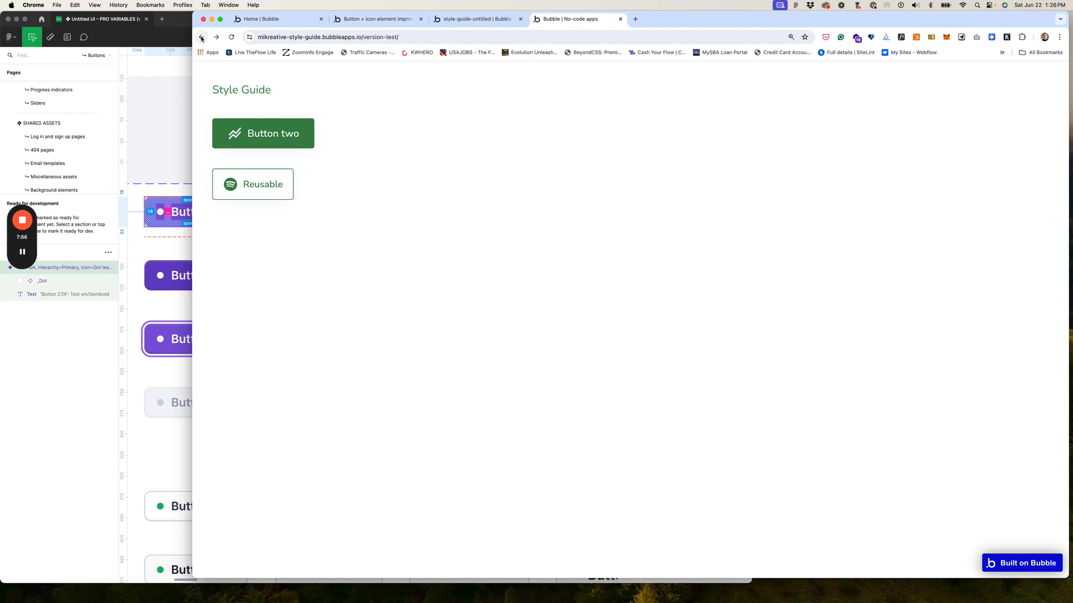
pyautogui.click(435, 37)
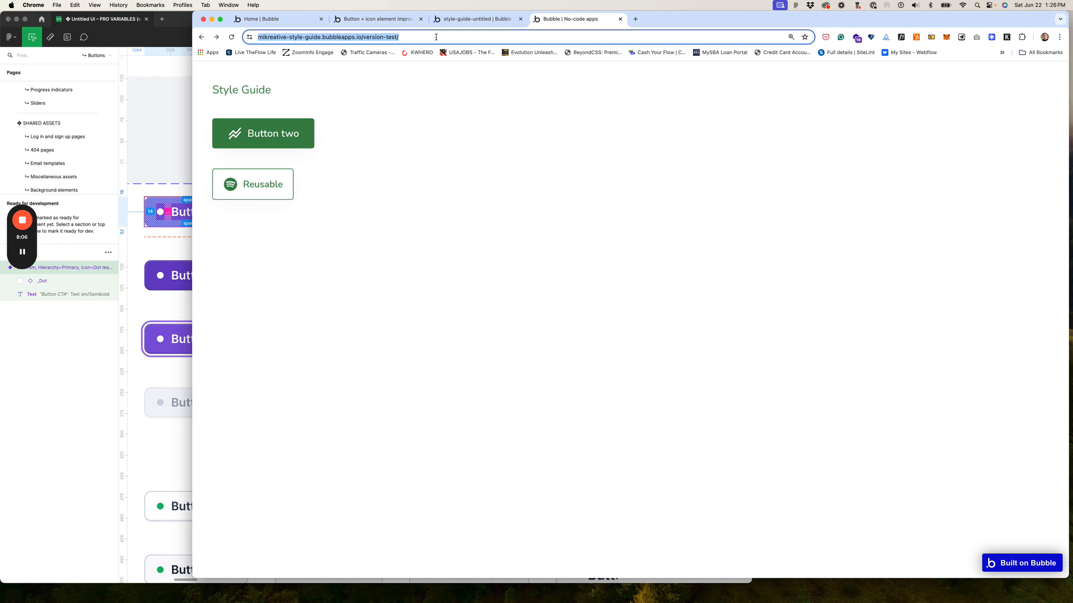
pyautogui.press('Tab')
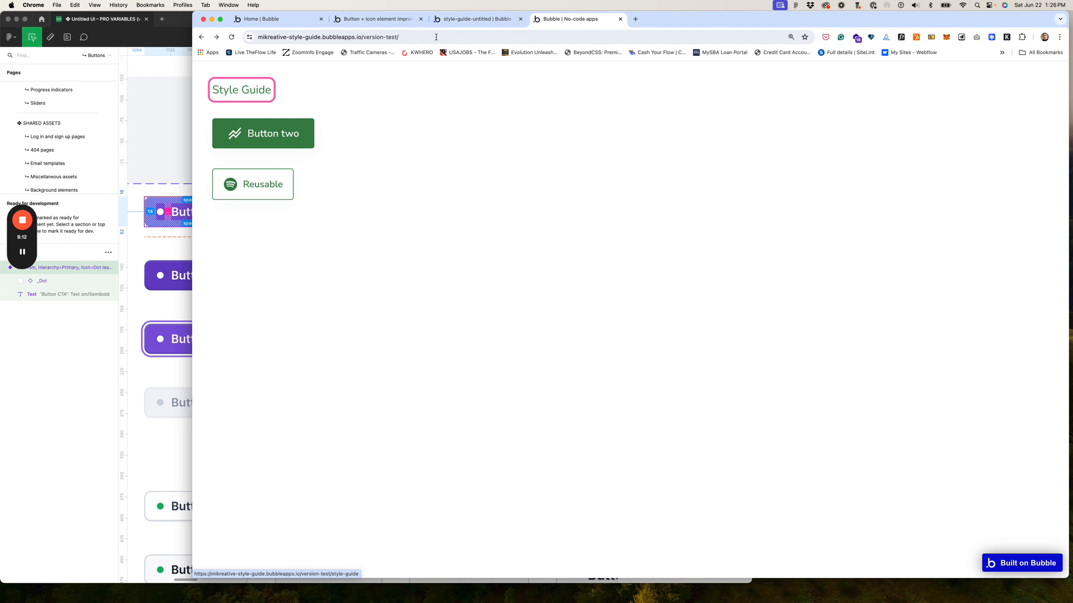
pyautogui.press('Tab')
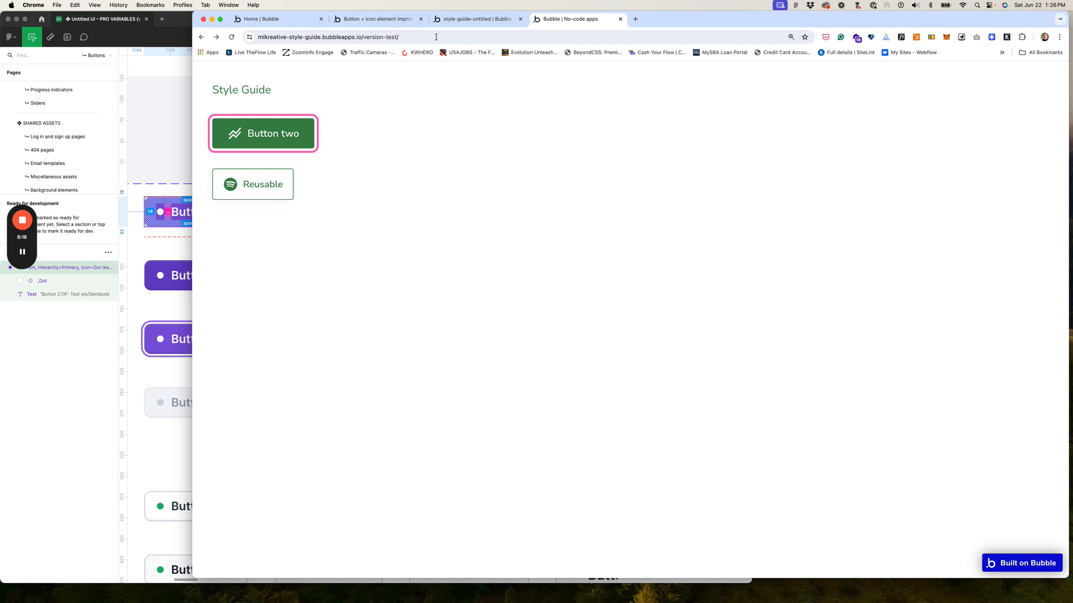
pyautogui.press('Tab')
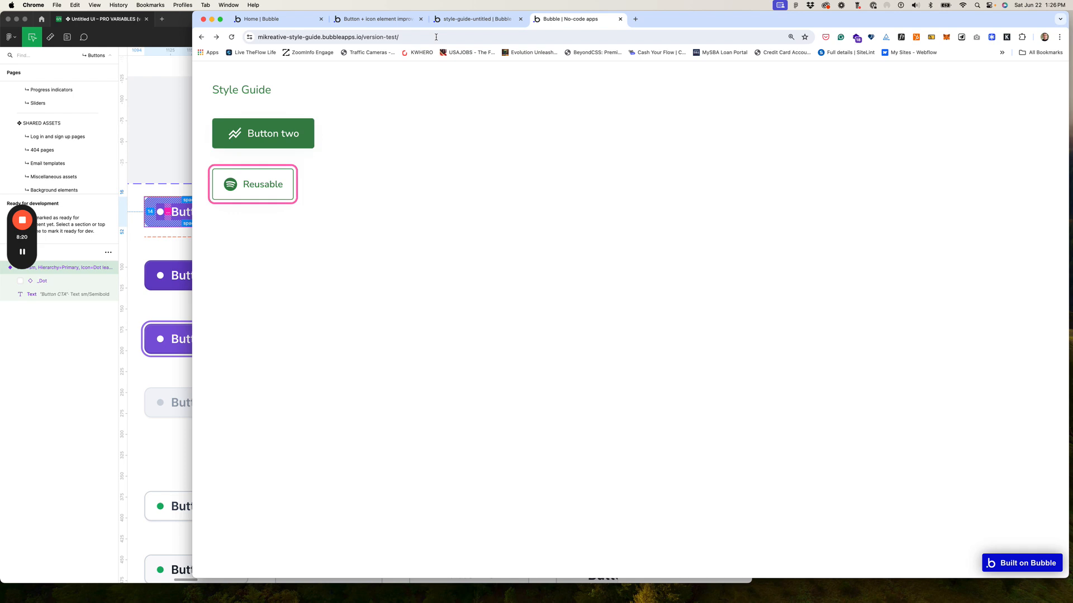
pyautogui.press('Return')
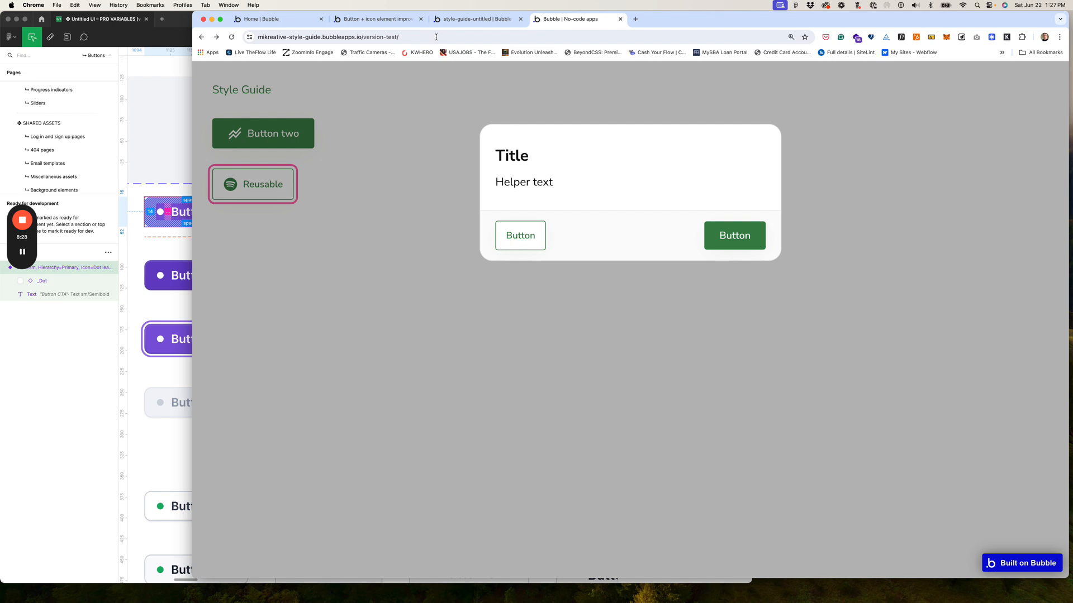
# Step: Close the Reusable button's popup and return to the style-guide-untitled editor tab
pyautogui.press('Tab')
pyautogui.press('Tab')
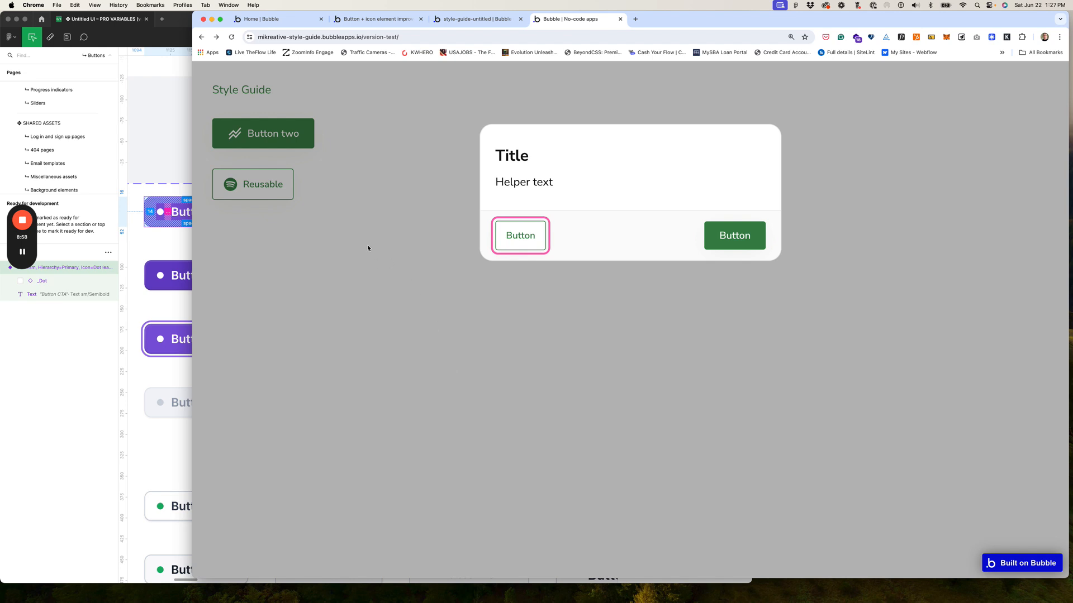
pyautogui.click(381, 163)
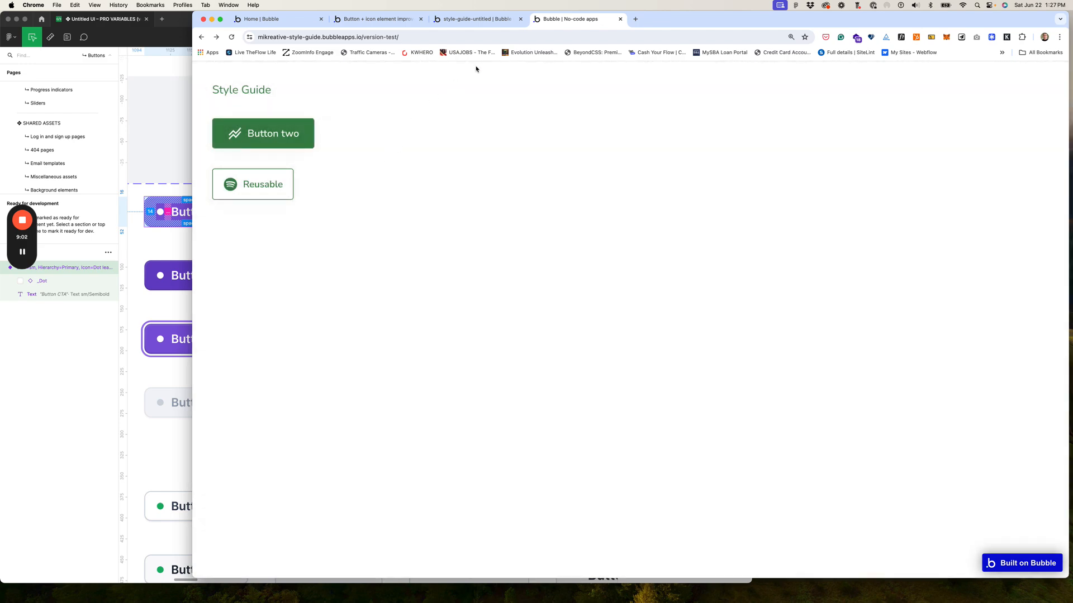
pyautogui.click(478, 22)
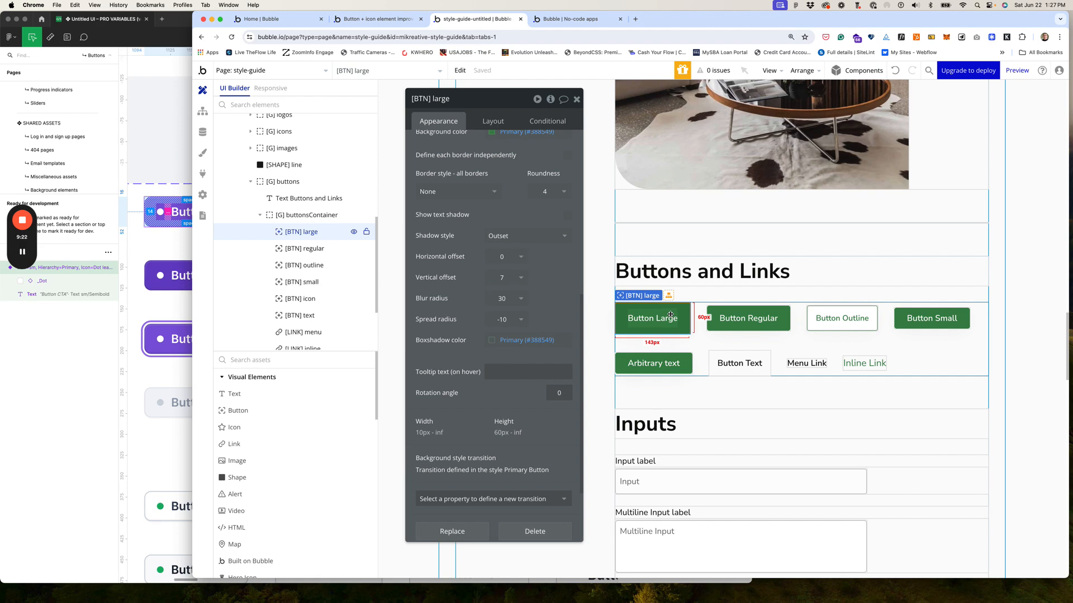
pyautogui.click(203, 158)
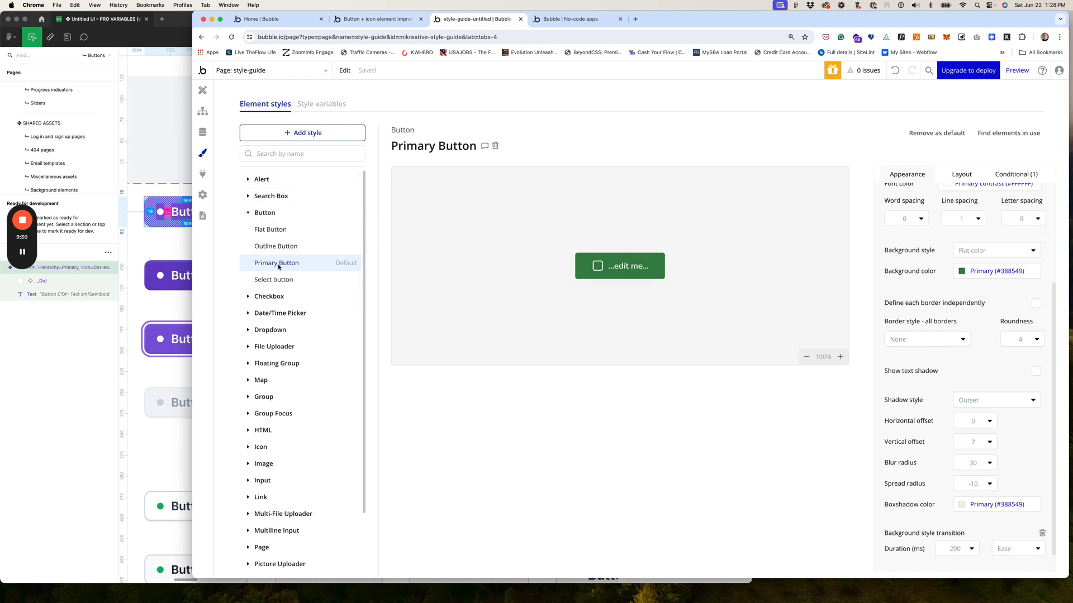
pyautogui.click(203, 90)
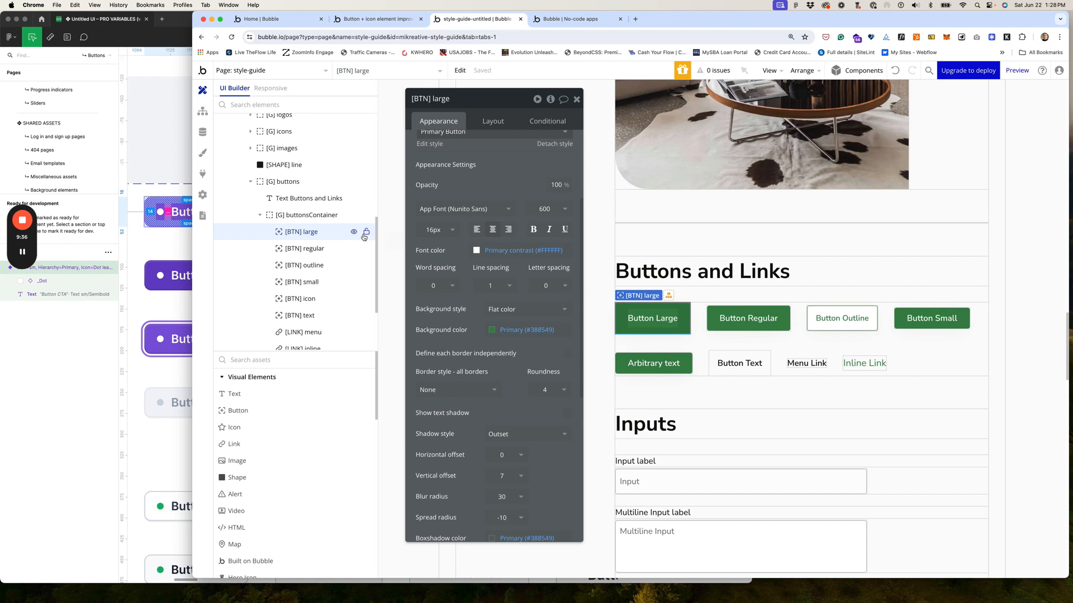
pyautogui.scroll(10, 375, 246)
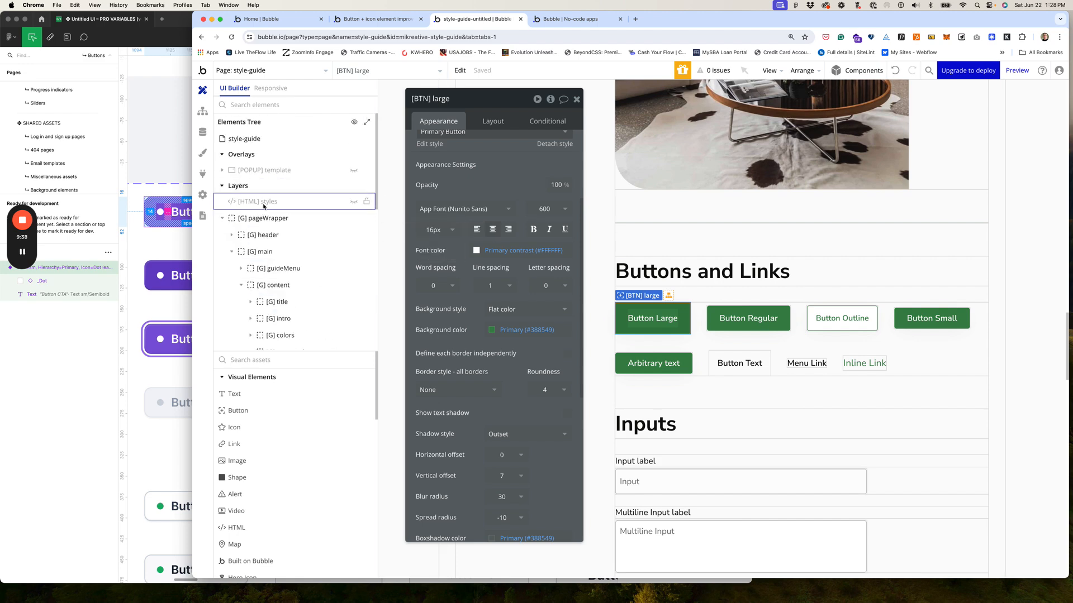
# Step: Open the [HTML] styles element's CSS in the full HTML editor
pyautogui.click(260, 204)
pyautogui.scroll(-15, 529, 393)
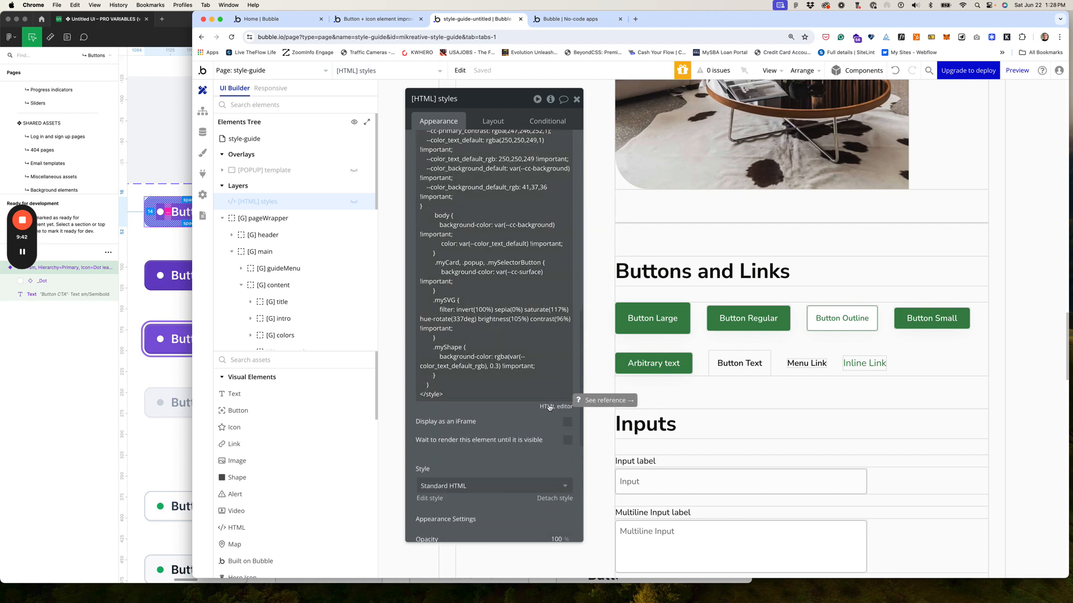
pyautogui.click(548, 401)
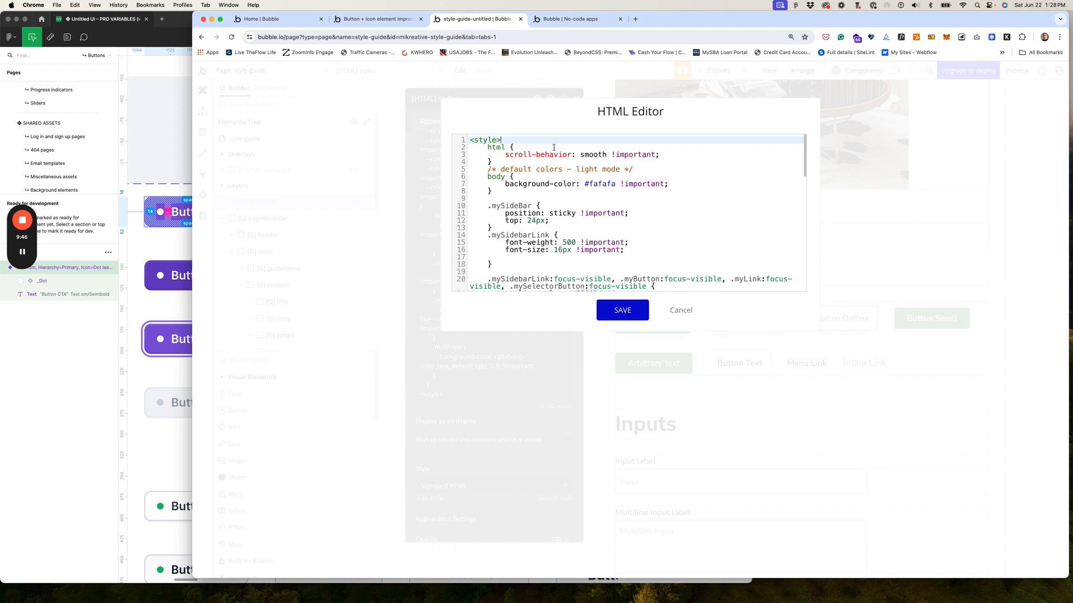
# Step: Add a ':root { }' block after <style> and begin declaring '--u-border-radius:' inside it
pyautogui.press('Return')
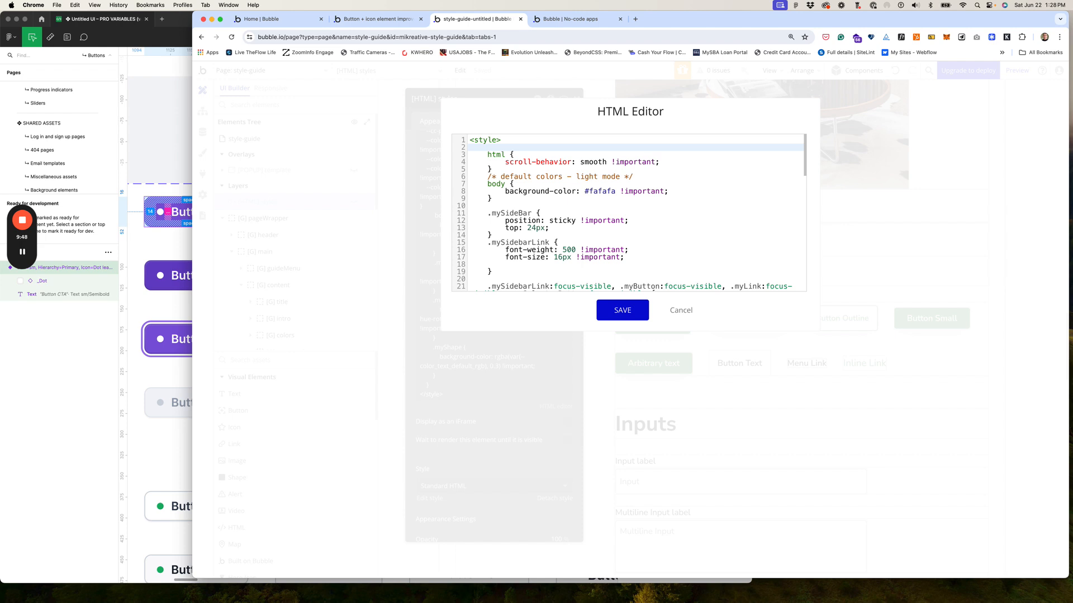
pyautogui.write(':root {')
pyautogui.press('Return')
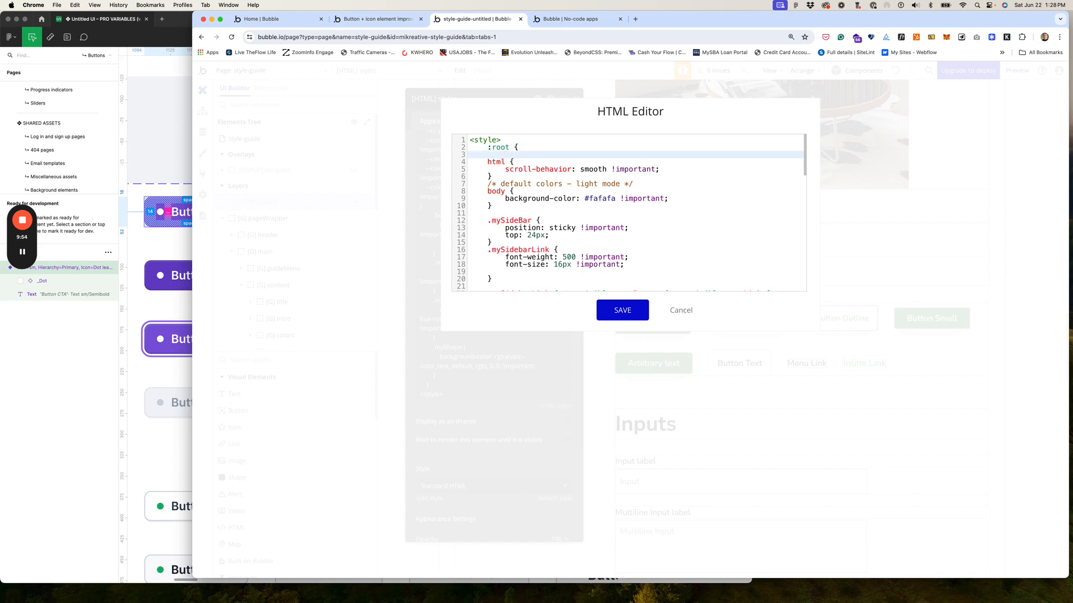
pyautogui.write('}')
pyautogui.click(530, 147)
pyautogui.press('Return')
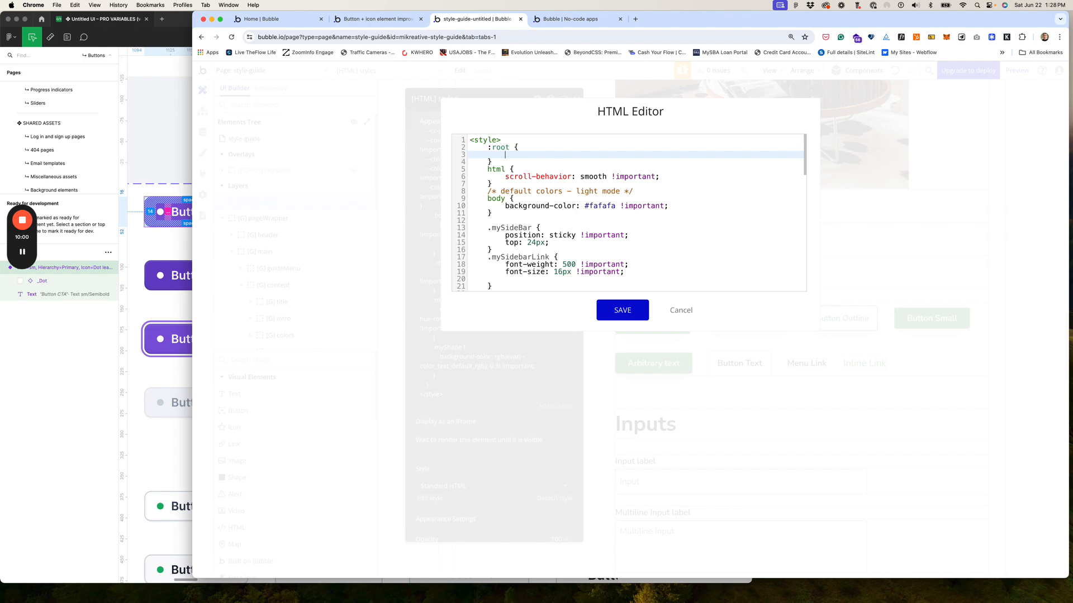
pyautogui.write('--u-border-ra')
pyautogui.write('us')
pyautogui.write(':')
# Step: Give --u-border-radius the value '0.5rem !important;' in the :root block
pyautogui.write('0.5rem !important;')
# Step: Add an empty '.myButton { }' rule on the blank line above the focus-visible rule
pyautogui.scroll(-5, 636, 244)
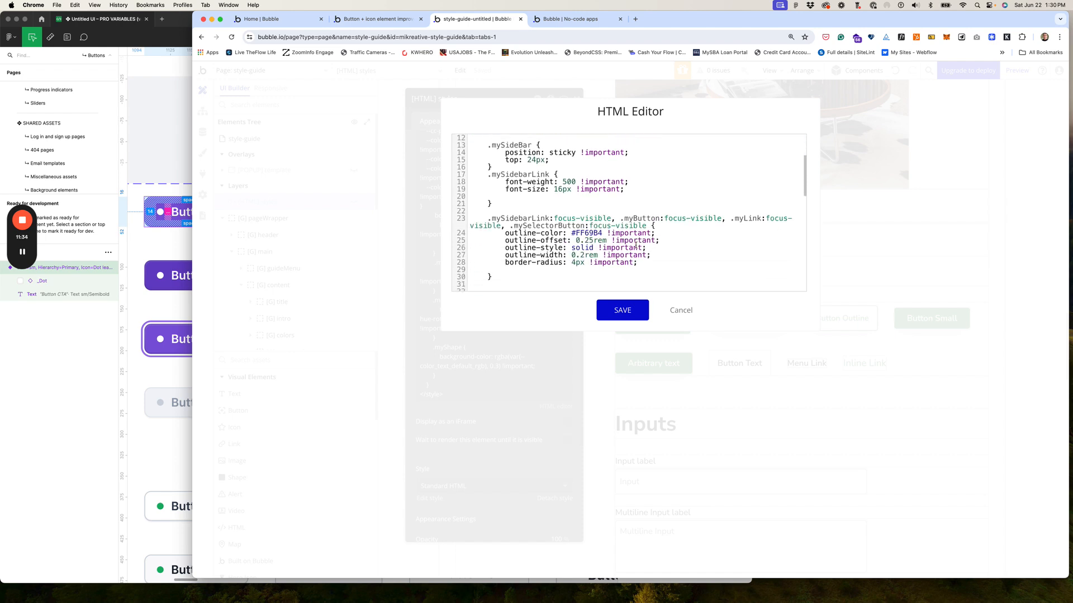
pyautogui.scroll(-2, 636, 245)
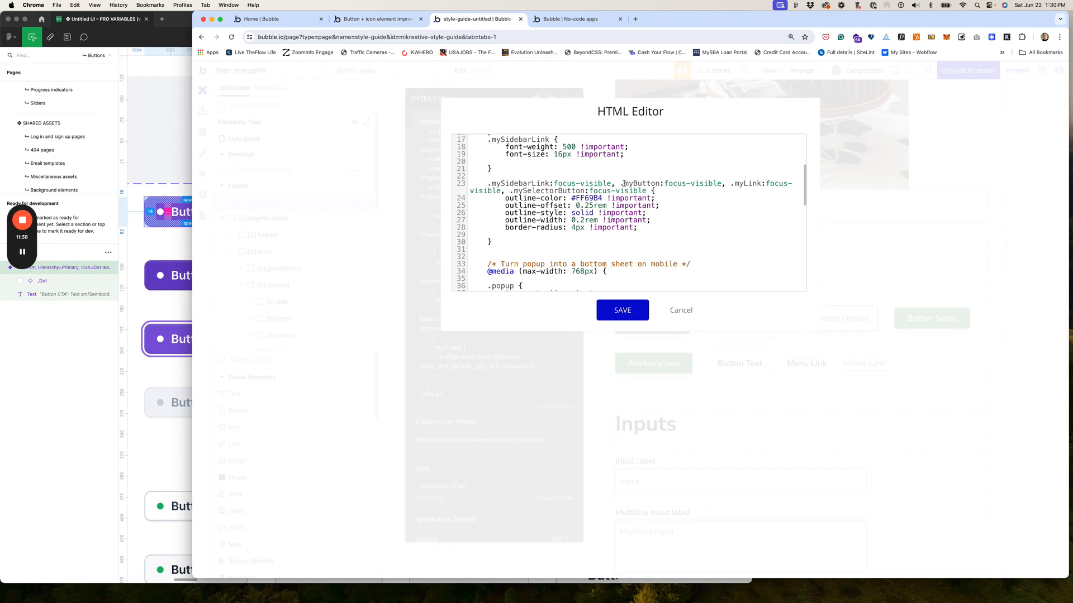
pyautogui.moveTo(624, 184); pyautogui.dragTo(659, 183)
pyautogui.click(509, 176)
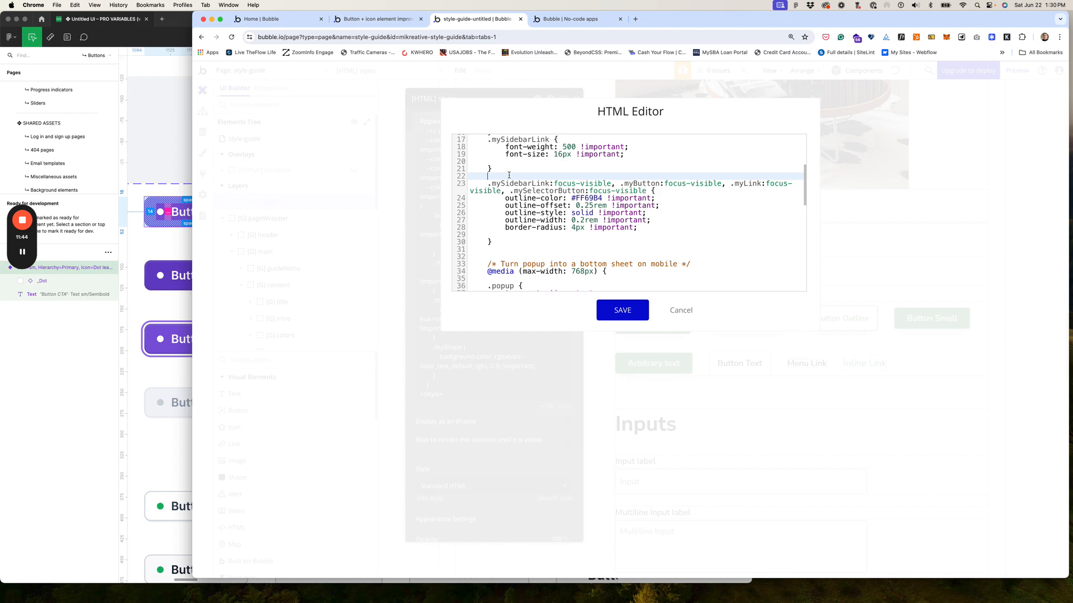
pyautogui.write('.myButton {')
pyautogui.press('Return')
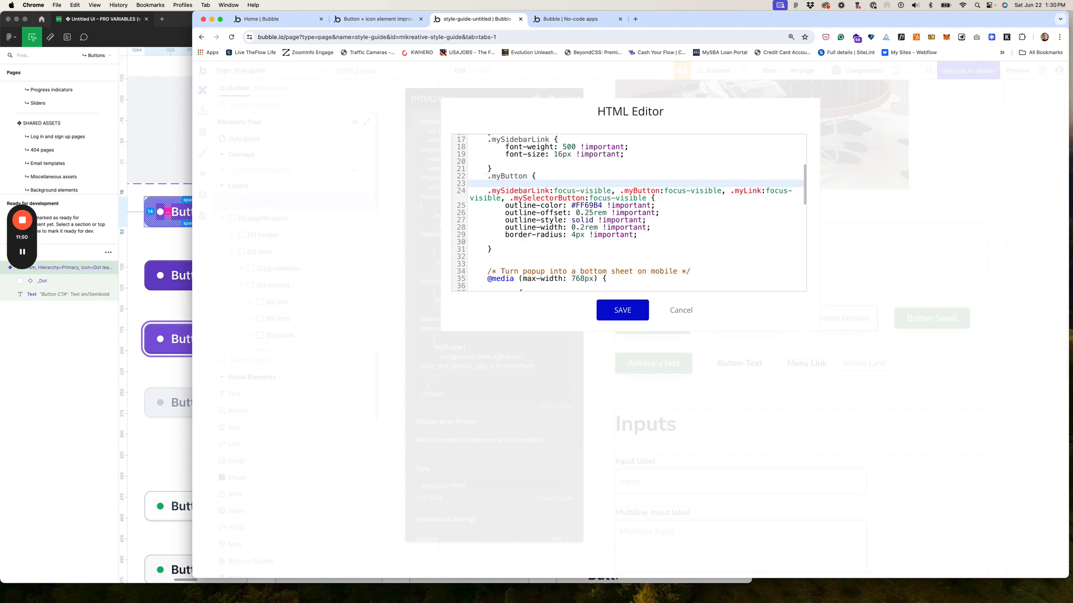
pyautogui.write('}')
pyautogui.click(534, 175)
pyautogui.press('Return')
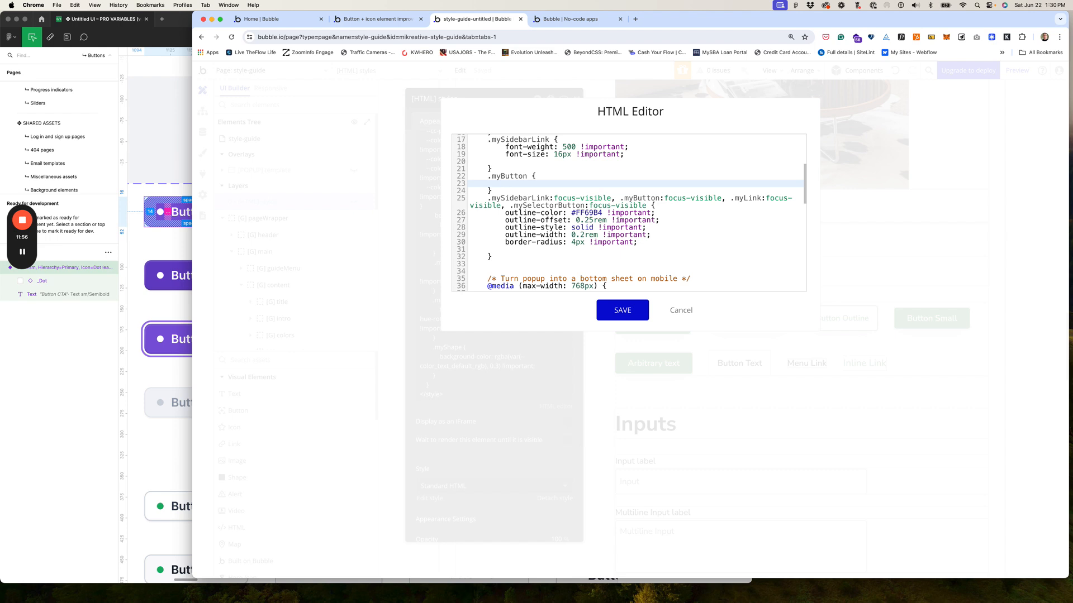
# Step: Inside .myButton, declare 'border-radius: var(--u-border-radius) !important;'
pyautogui.write('border-radius: var()')
pyautogui.press('Left')
pyautogui.write('--u-border-radius')
pyautogui.press('Right')
pyautogui.write('!import')
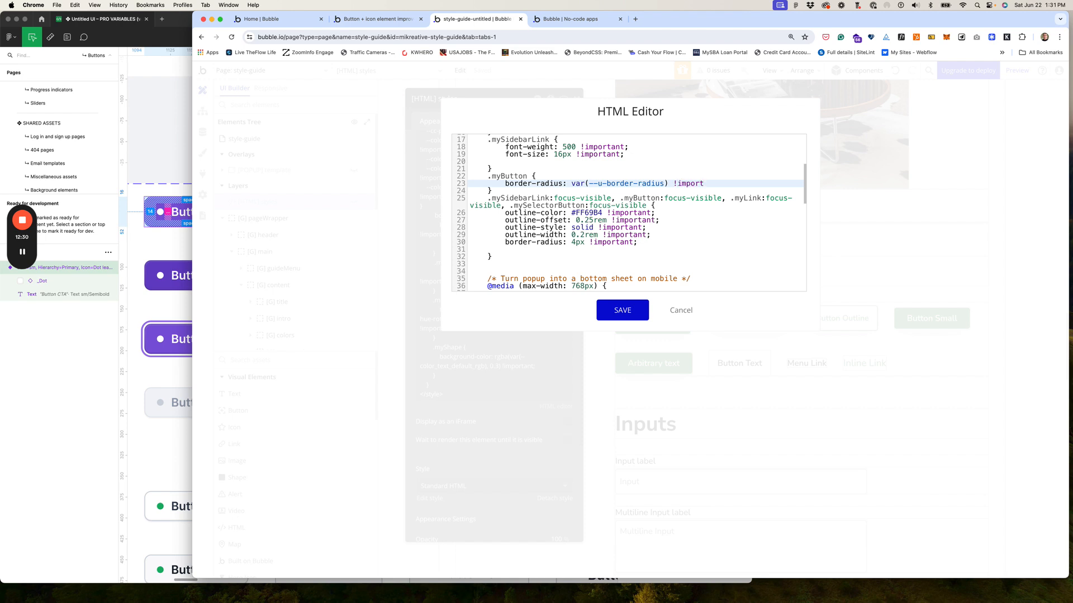
pyautogui.press('BackSpace')
pyautogui.press('BackSpace')
pyautogui.press('BackSpace')
pyautogui.write('ortant;')
# Step: Review the --u-border-radius variable and .myButton rule, then save the global CSS
pyautogui.scroll(5, 628, 184)
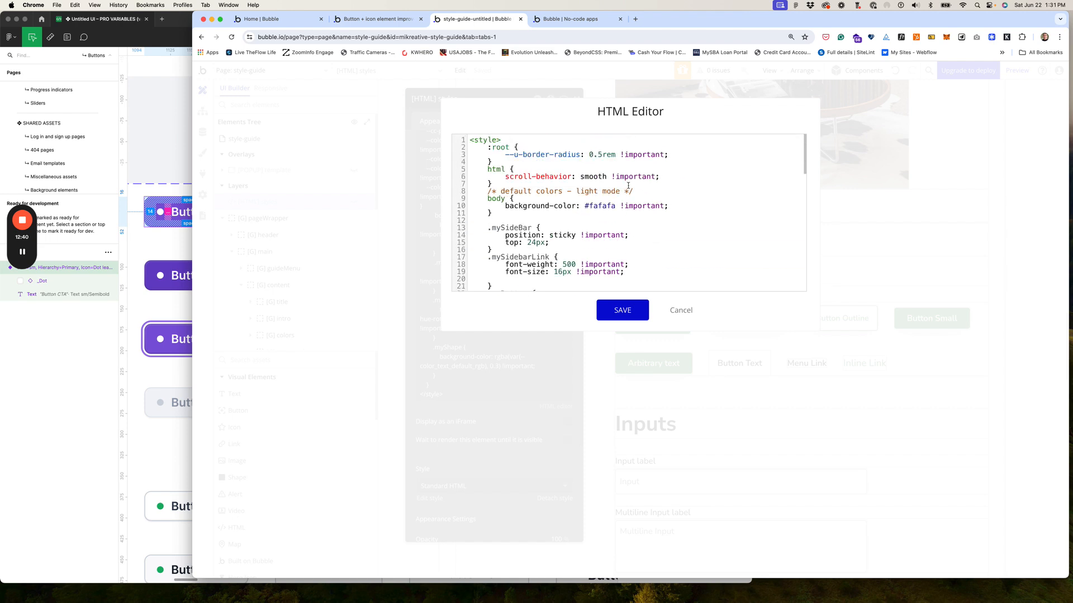
pyautogui.click(504, 154)
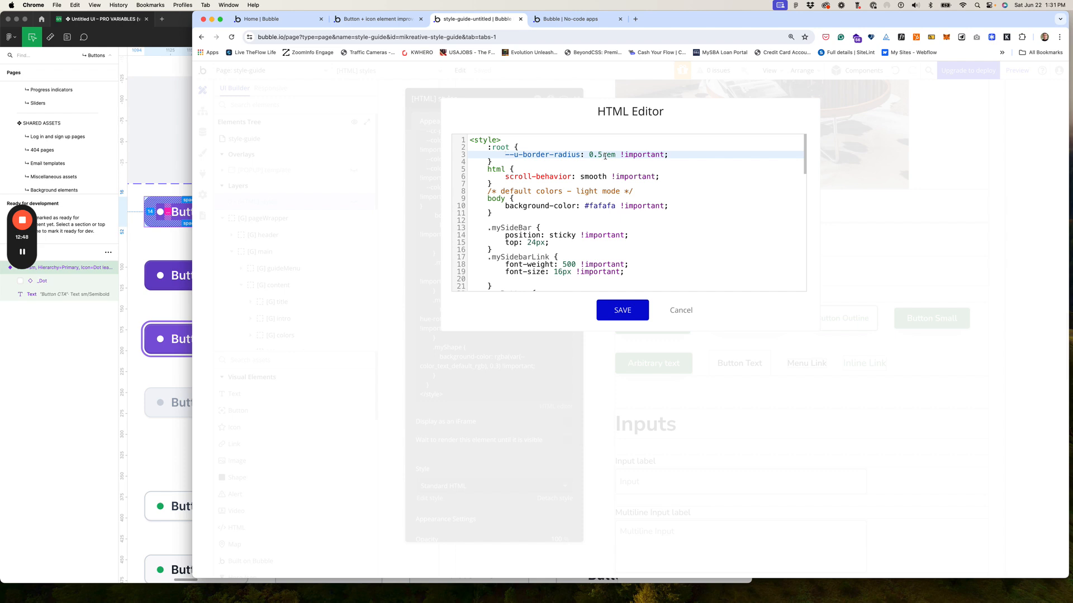
pyautogui.scroll(-5, 612, 159)
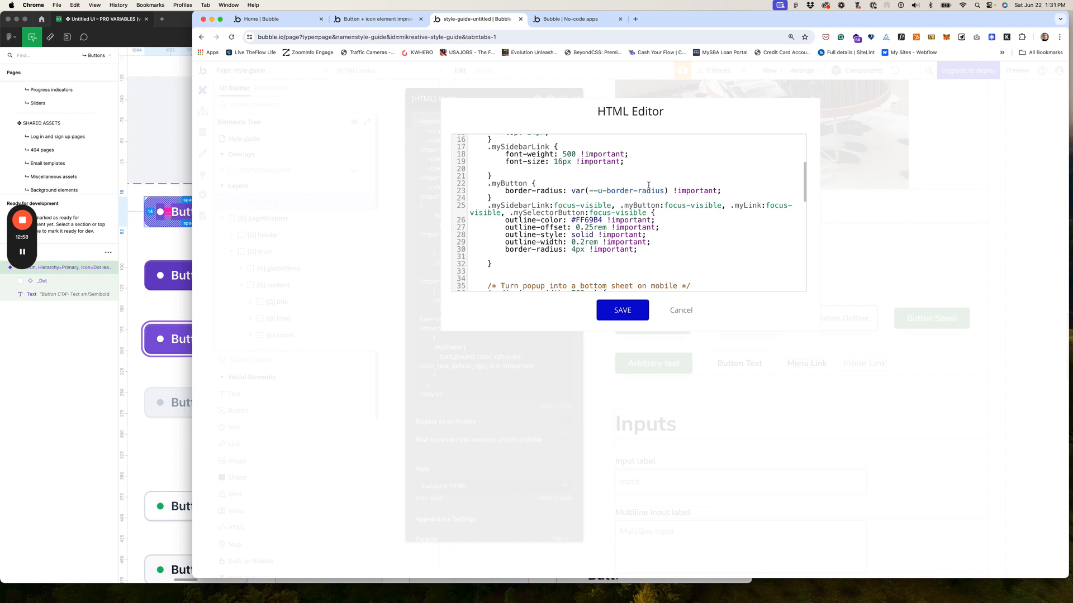
pyautogui.click(625, 317)
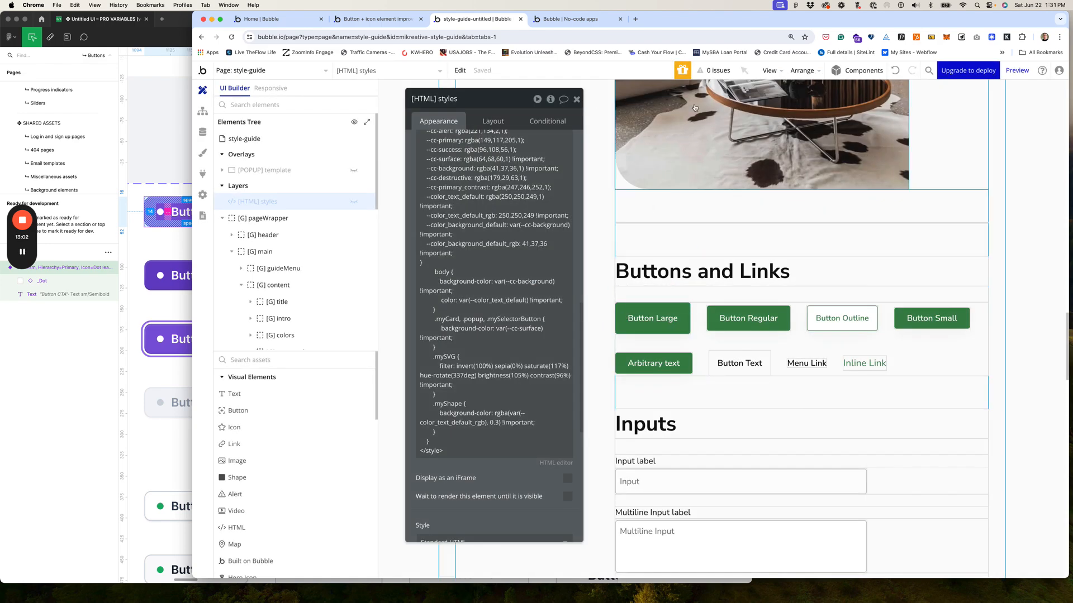
# Step: Reload the live test page, open the Style Guide page and jump to Buttons and Links
pyautogui.click(570, 21)
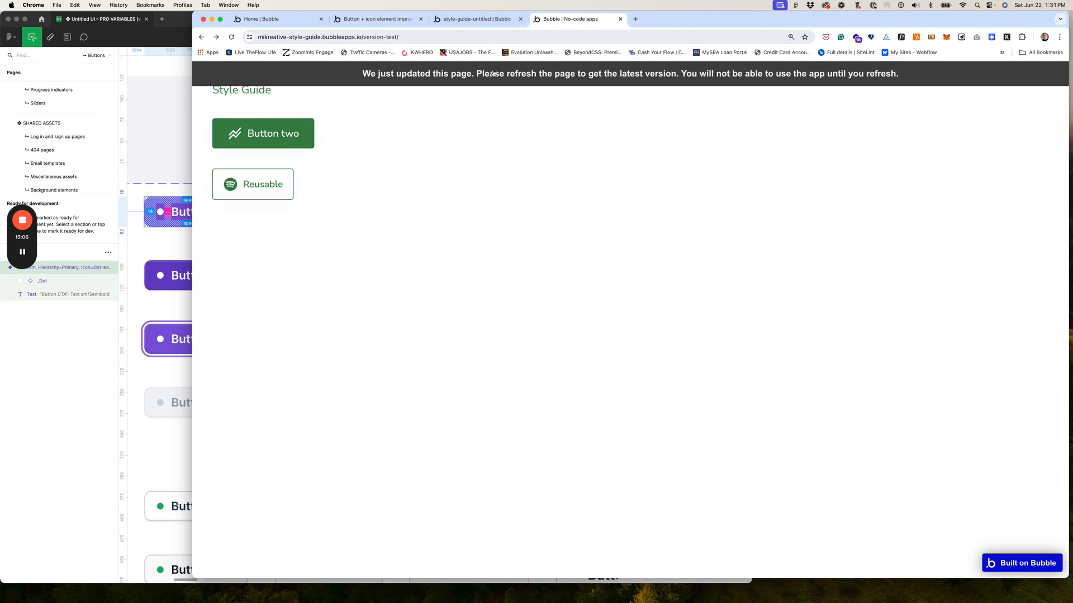
pyautogui.press('super+r')
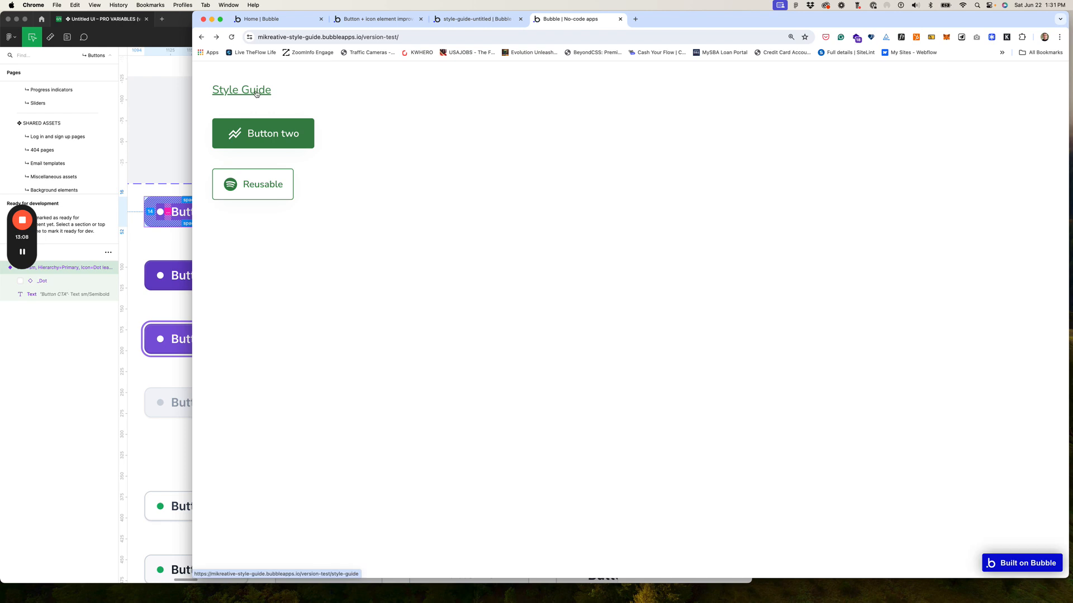
pyautogui.click(341, 93)
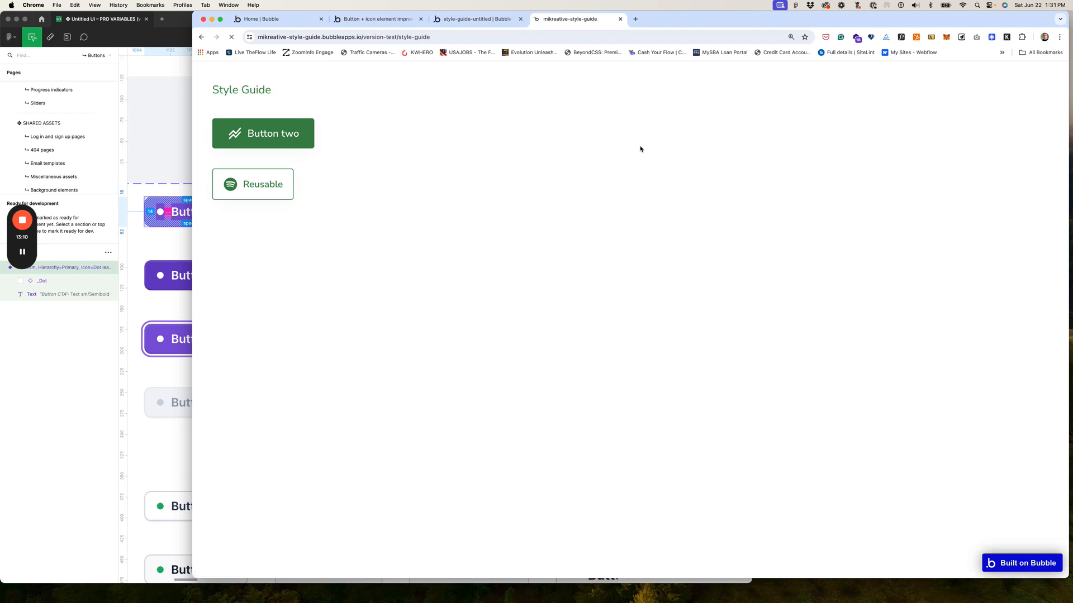
pyautogui.scroll(-9, 436, 227)
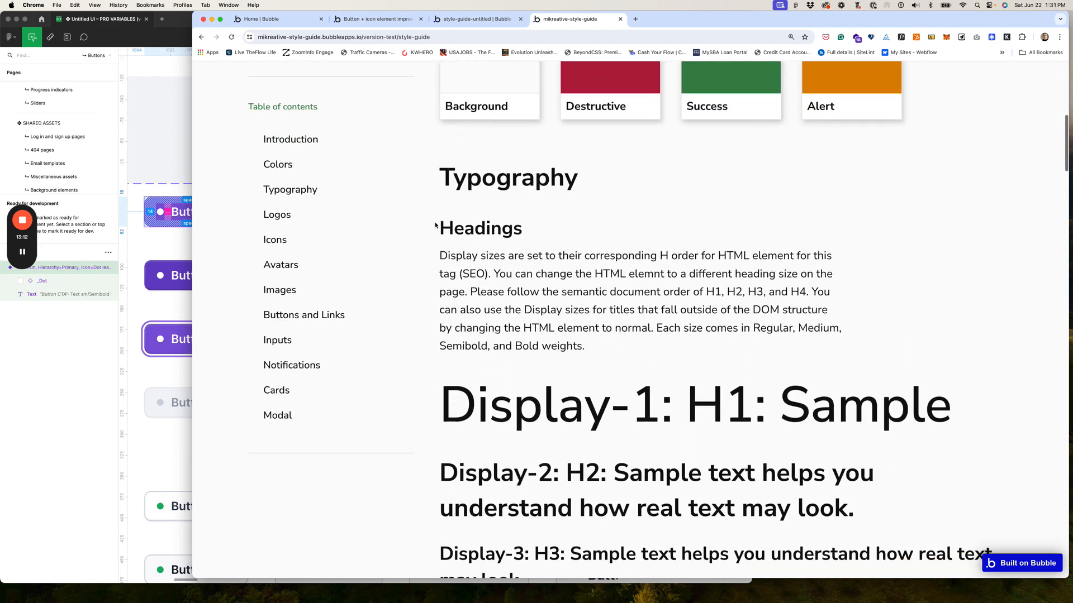
pyautogui.click(329, 317)
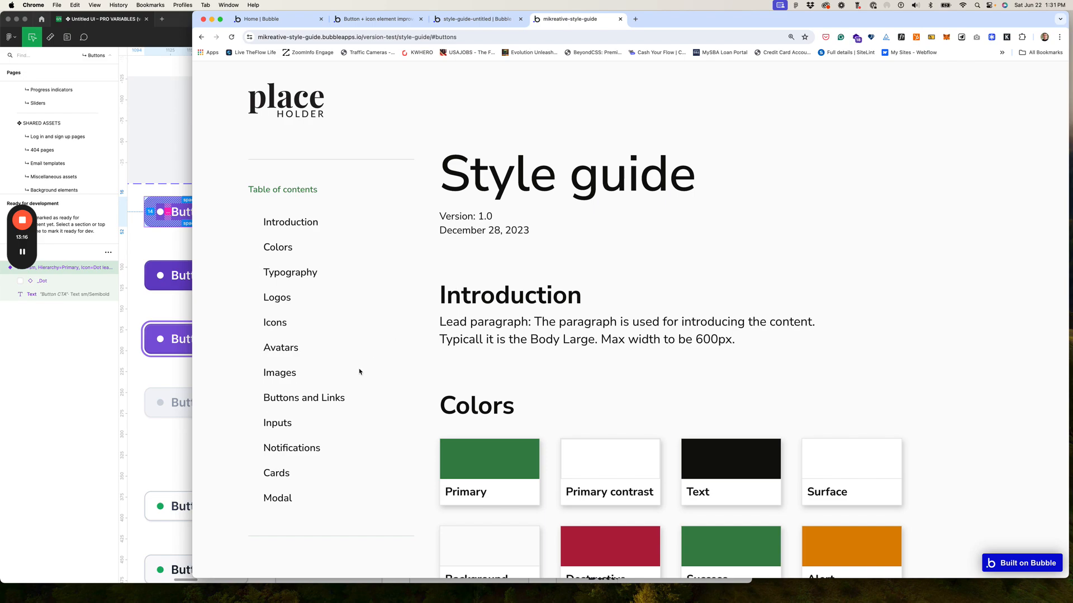
pyautogui.click(335, 396)
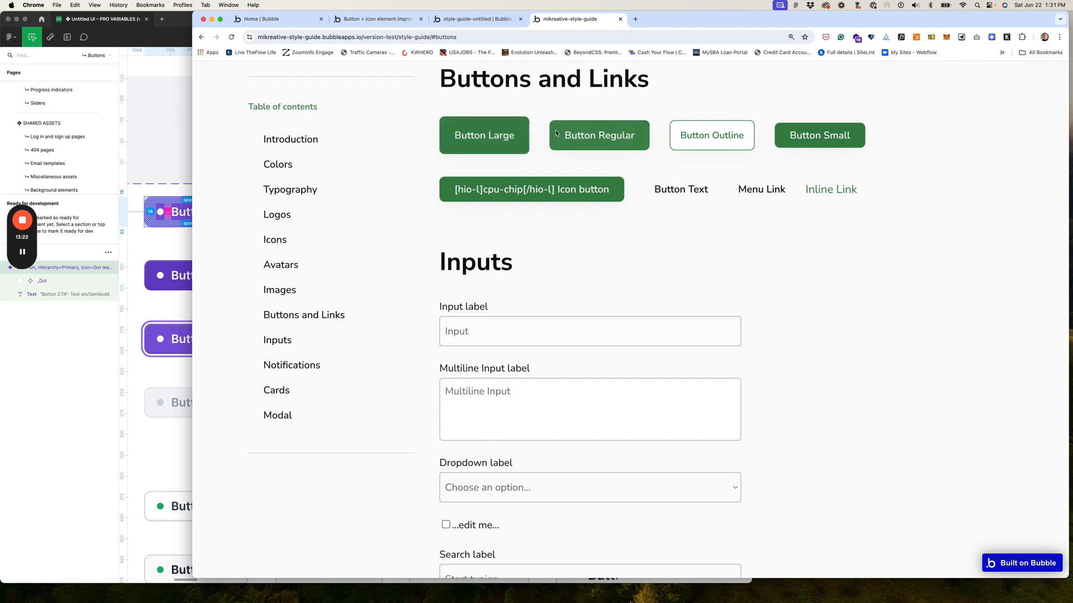
pyautogui.scroll(1, 557, 130)
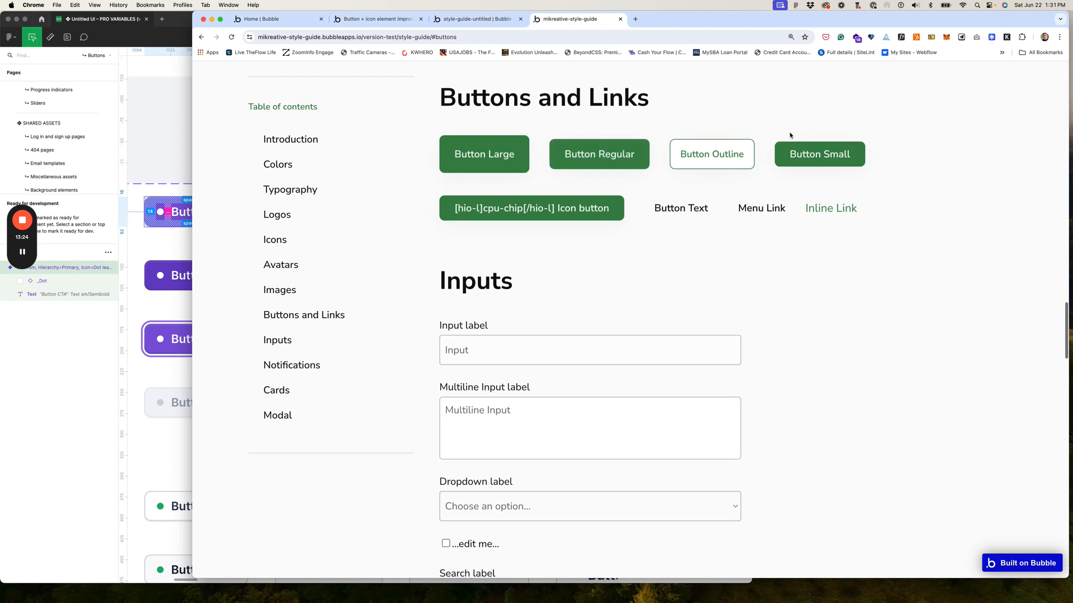
# Step: Widen the browser, inspect Button Large in DevTools, and preview at 1024px responsive width
pyautogui.rightClick(485, 150)
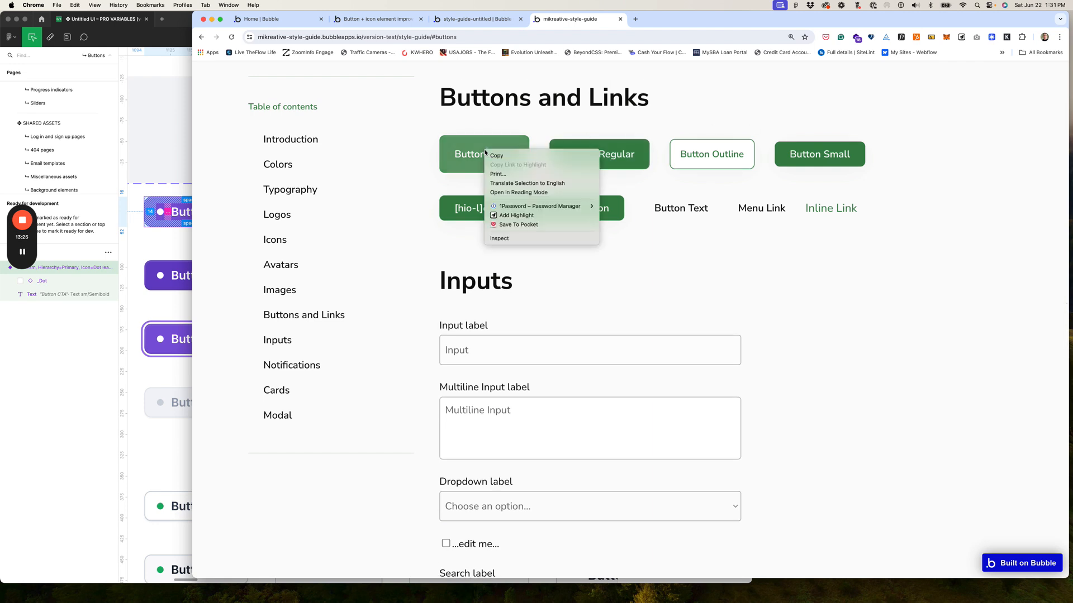
pyautogui.click(191, 269)
pyautogui.moveTo(191, 268); pyautogui.dragTo(44, 269)
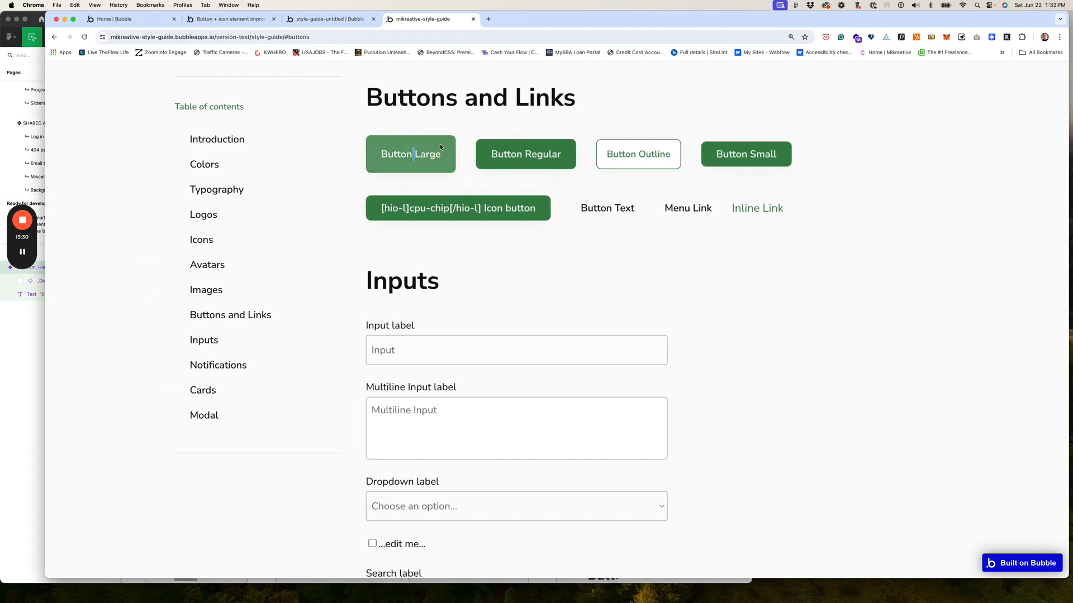
pyautogui.rightClick(439, 144)
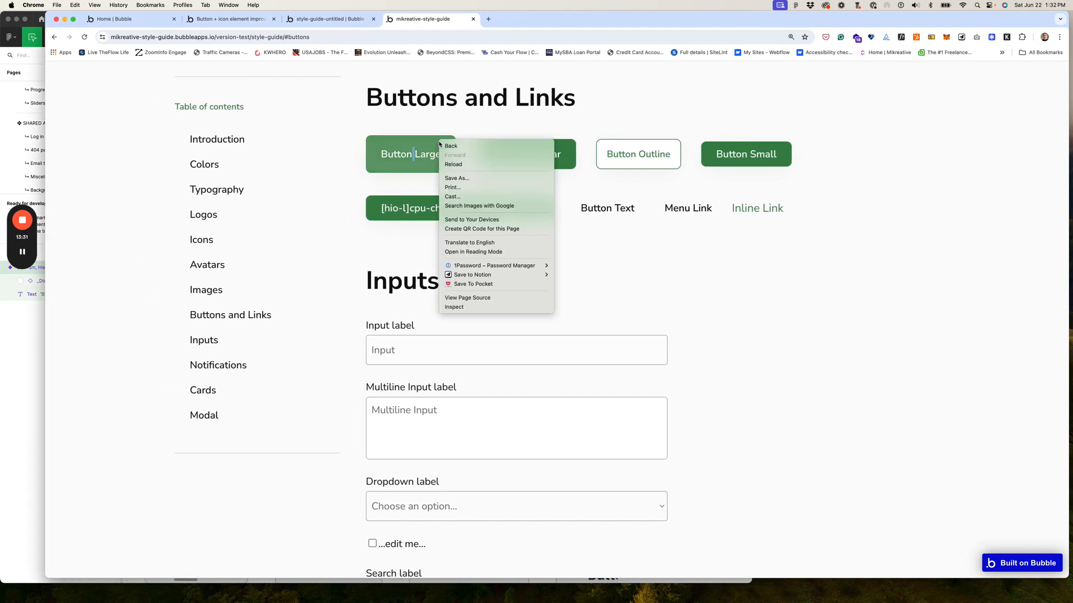
pyautogui.click(464, 307)
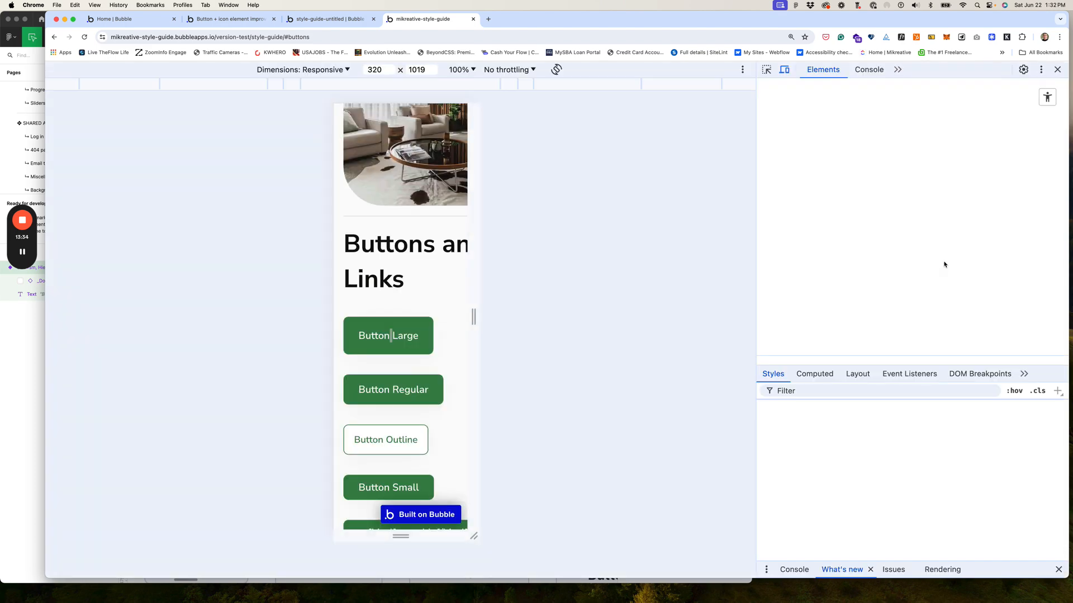
pyautogui.click(709, 86)
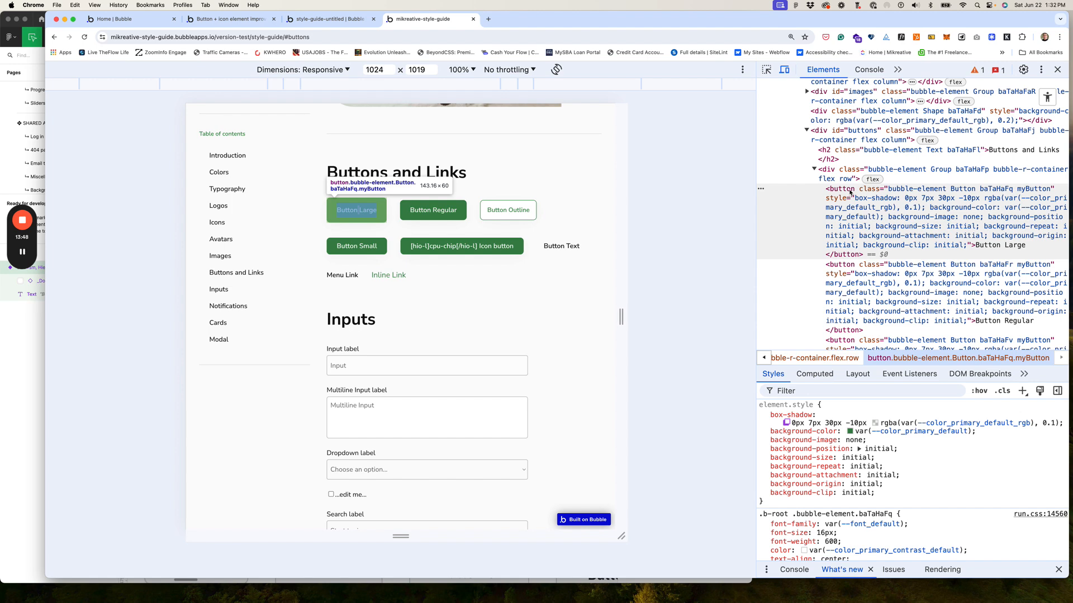
# Step: Change the global CSS rule's selector from .myButton to button and save the styles
pyautogui.click(327, 24)
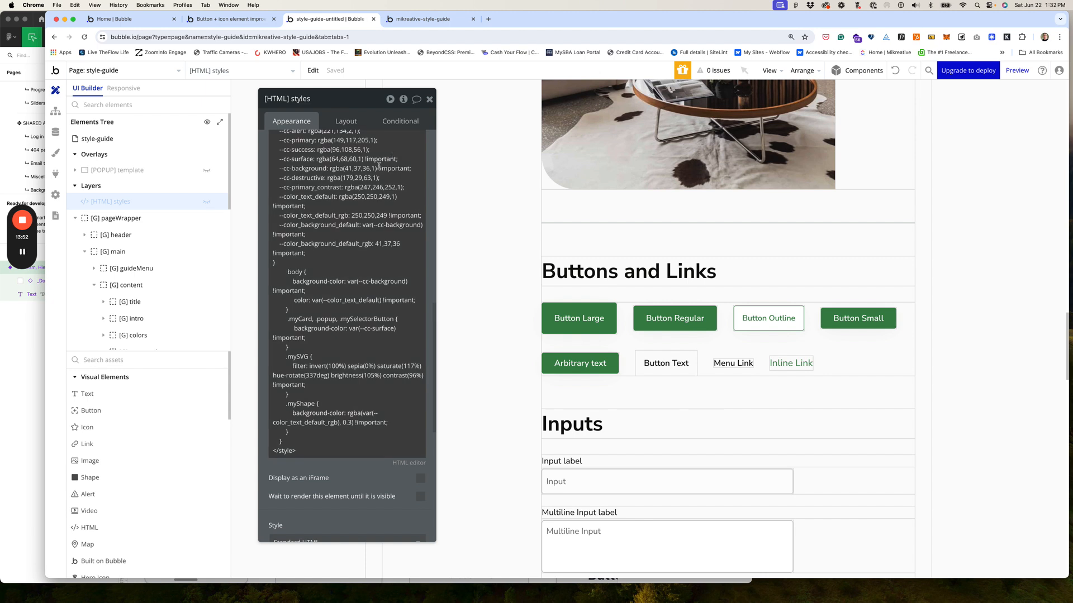
pyautogui.scroll(3, 382, 181)
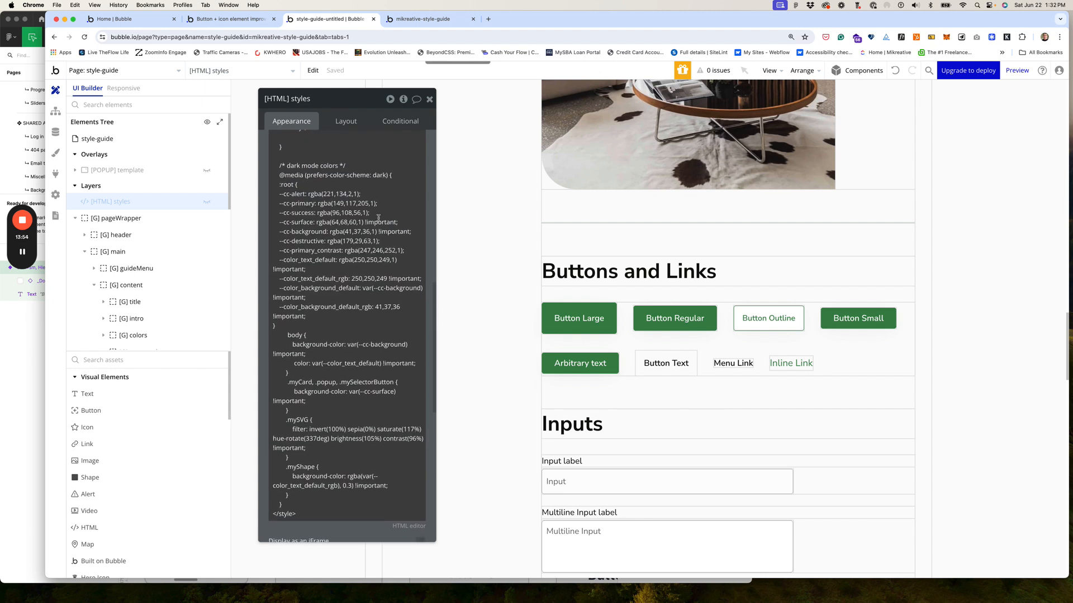
pyautogui.scroll(-5, 381, 181)
pyautogui.click(408, 424)
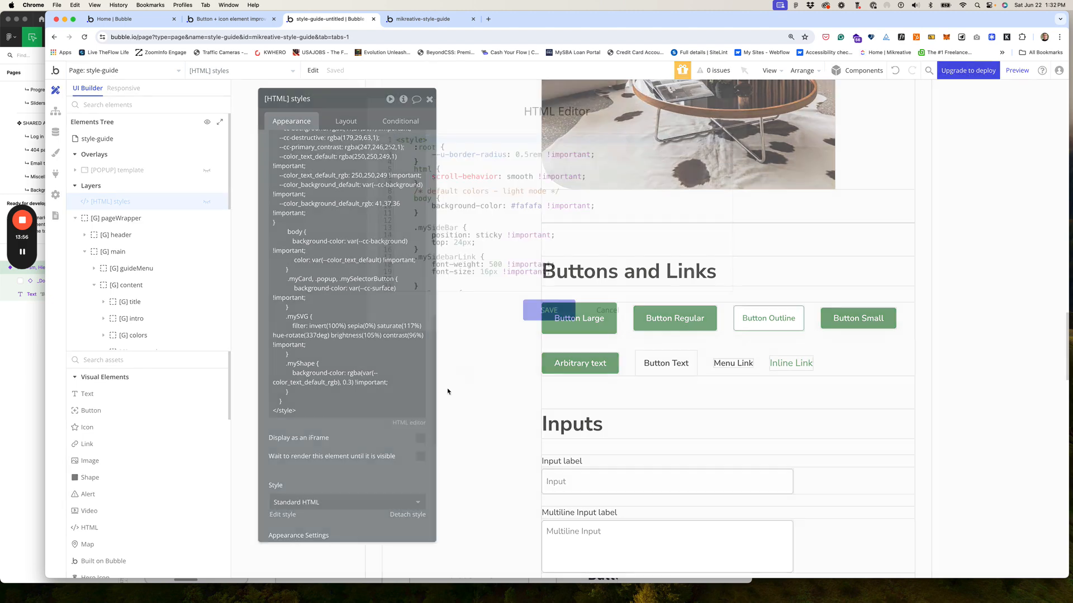
pyautogui.scroll(-3, 527, 228)
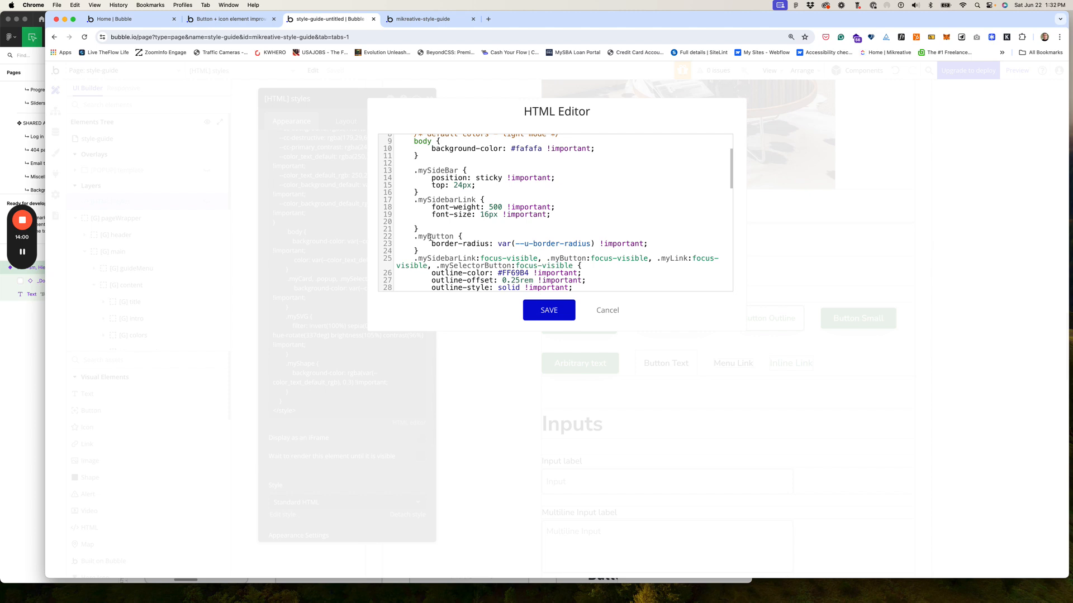
pyautogui.moveTo(429, 237); pyautogui.dragTo(415, 237)
pyautogui.write('b')
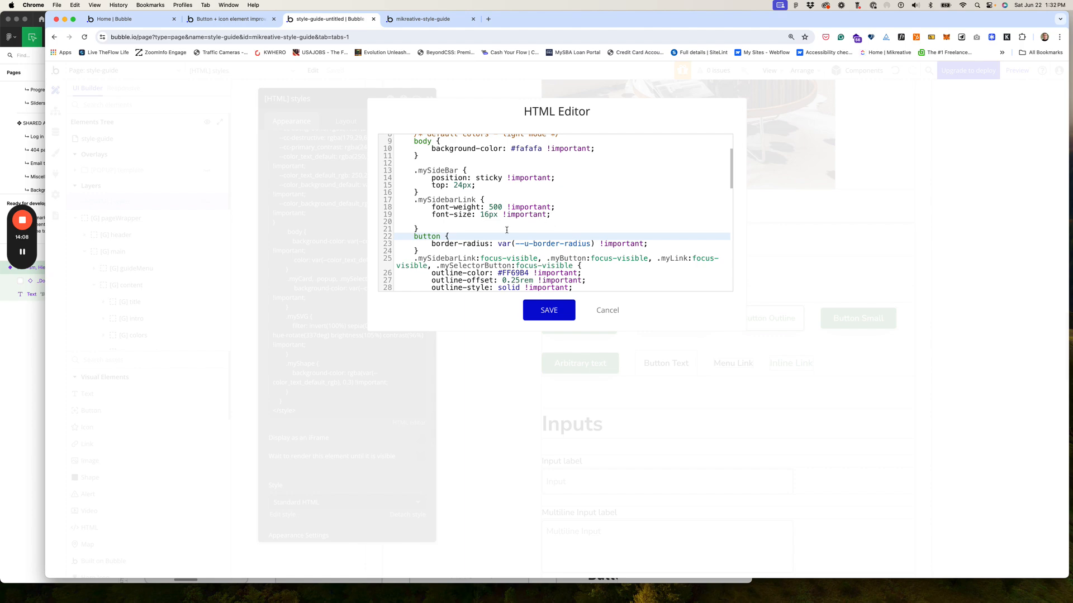
pyautogui.click(563, 308)
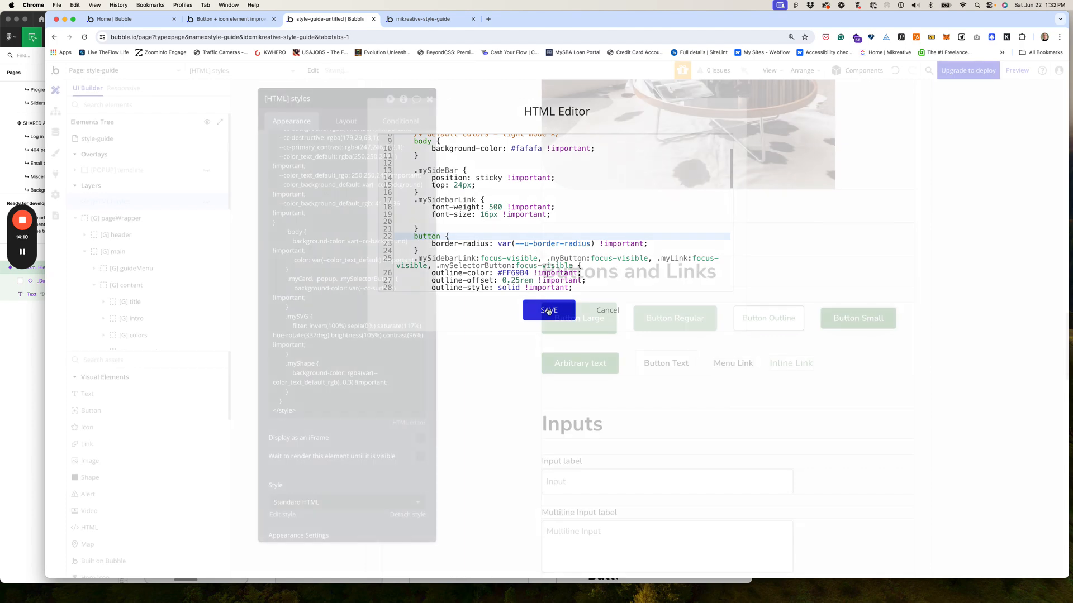
pyautogui.click(427, 19)
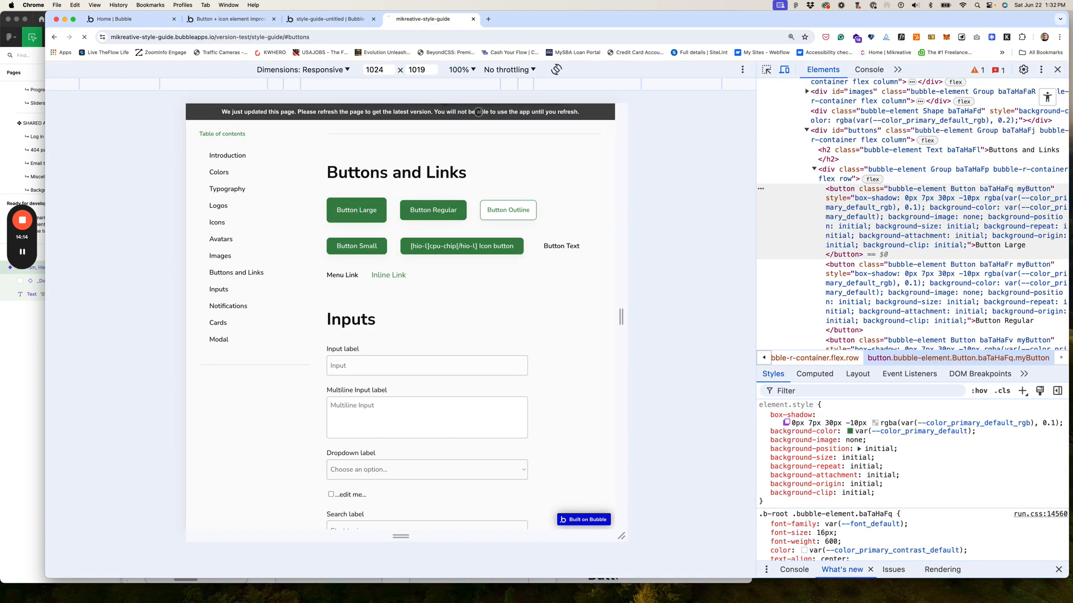
# Step: Reload the live style guide and scroll through it to check the new button styles
pyautogui.press('super+r')
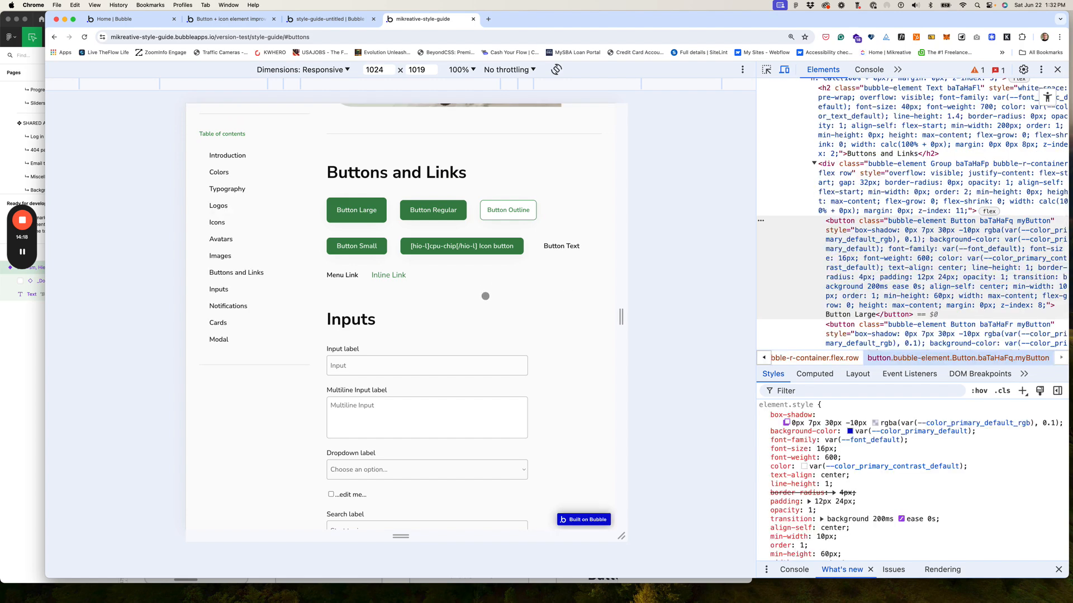
pyautogui.scroll(-1, 486, 296)
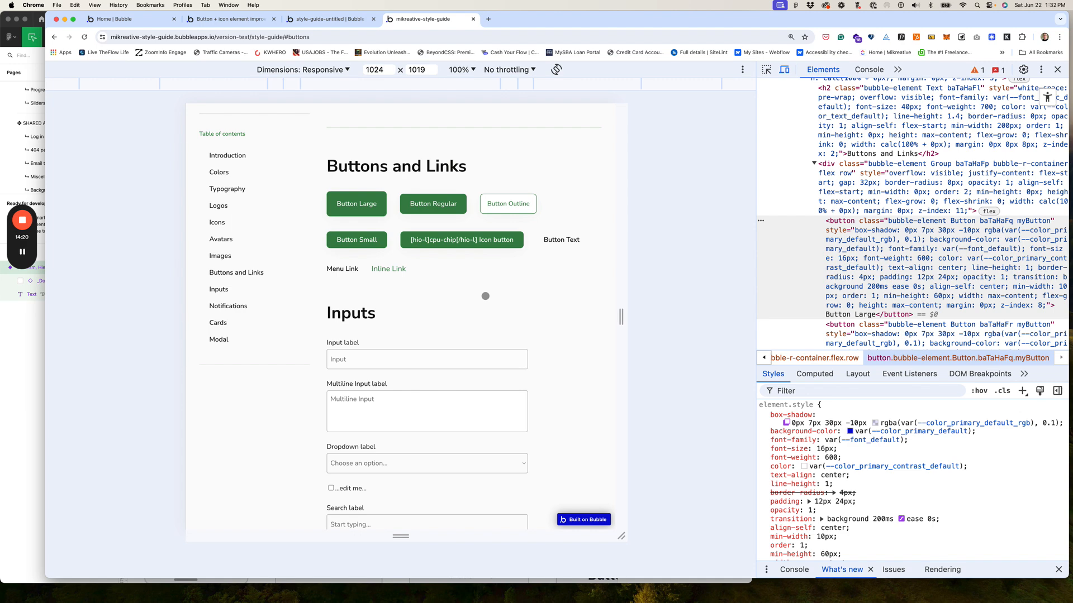
pyautogui.scroll(-15, 485, 296)
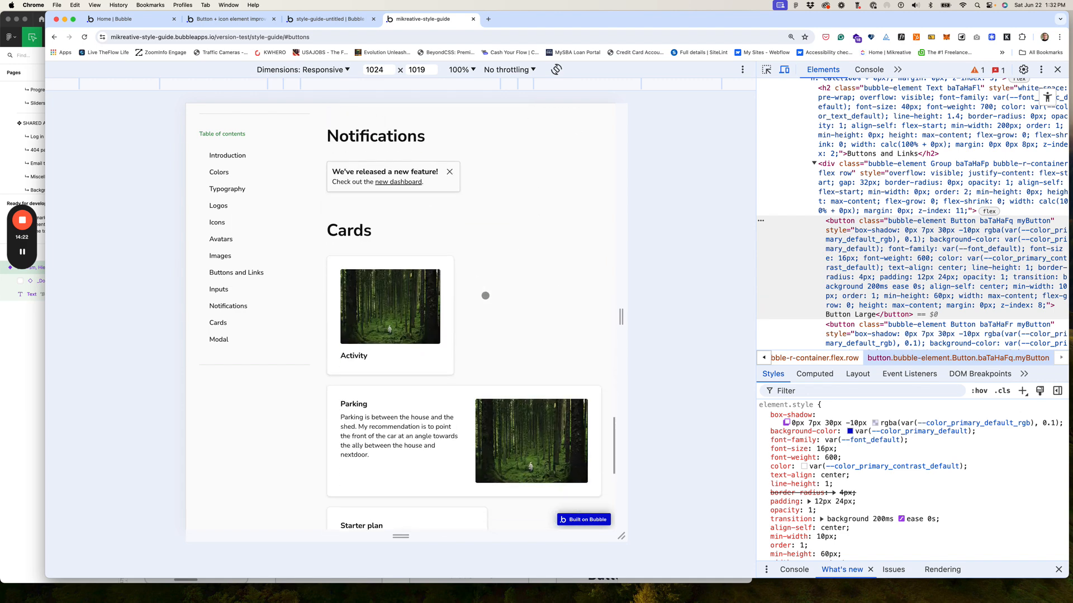
pyautogui.scroll(-10, 486, 295)
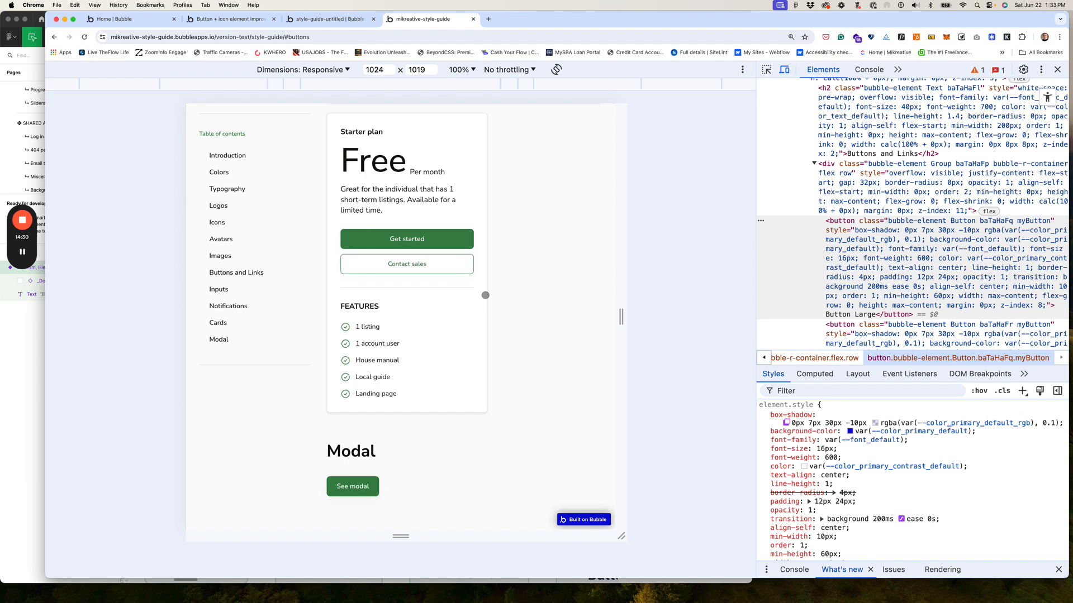
pyautogui.scroll(15, 486, 296)
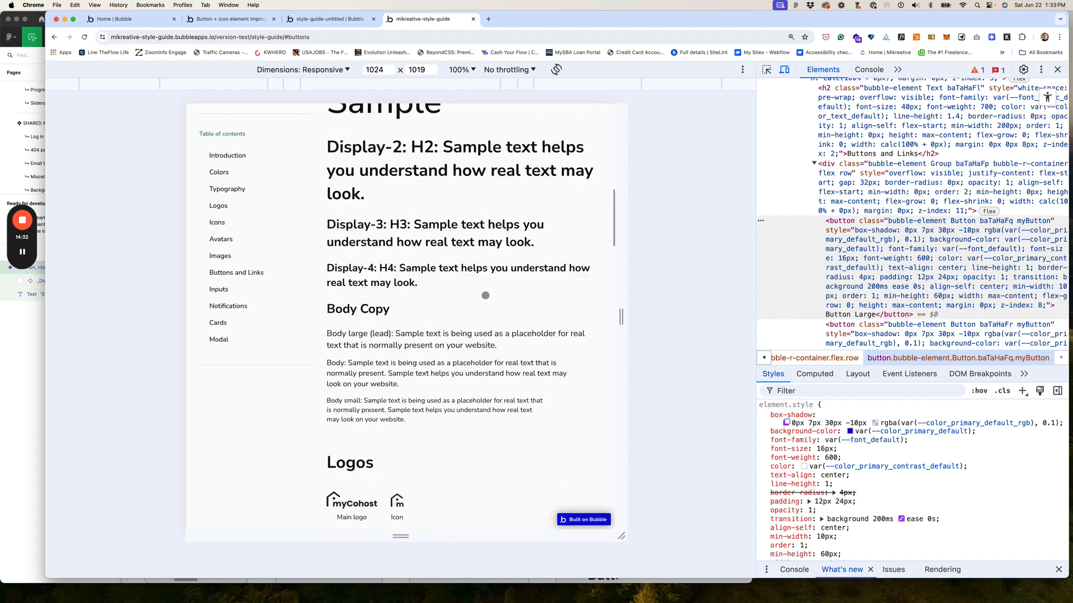
pyautogui.scroll(5, 485, 295)
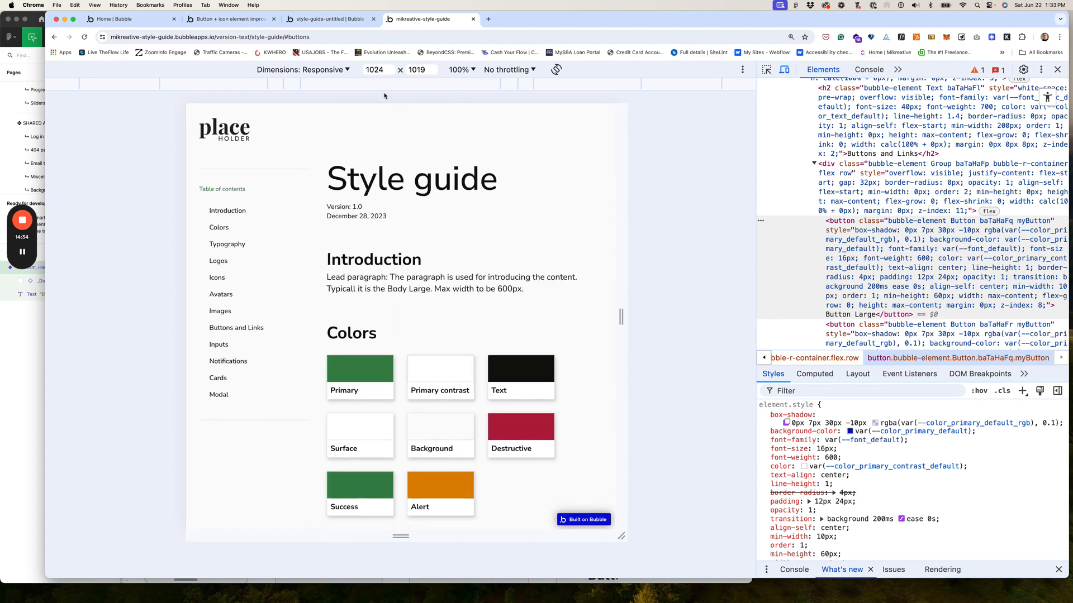
# Step: Switch the Bubble editor to the index page
pyautogui.click(339, 20)
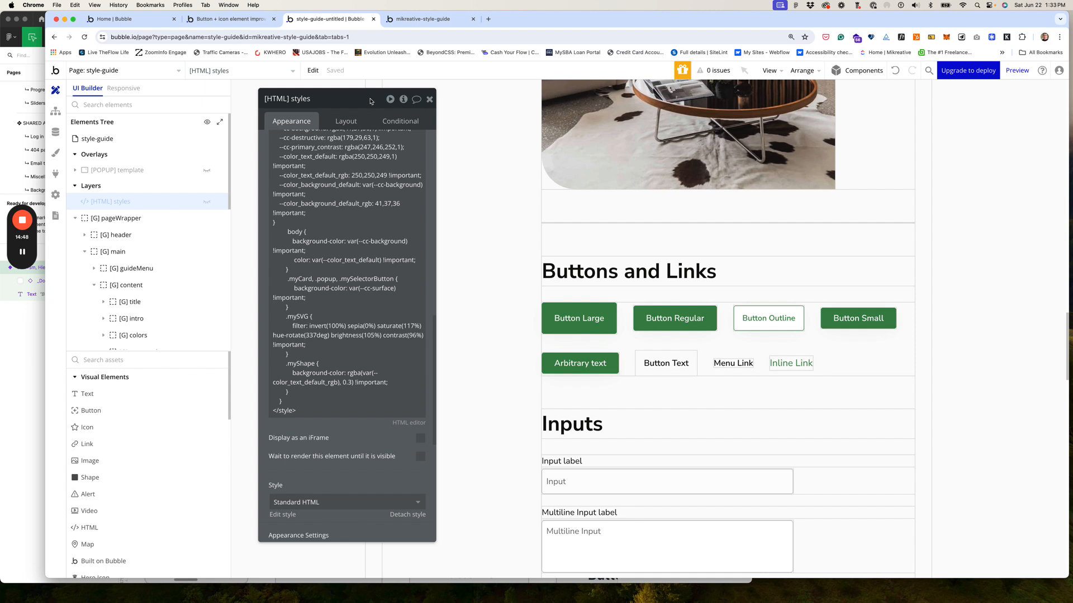
pyautogui.click(125, 73)
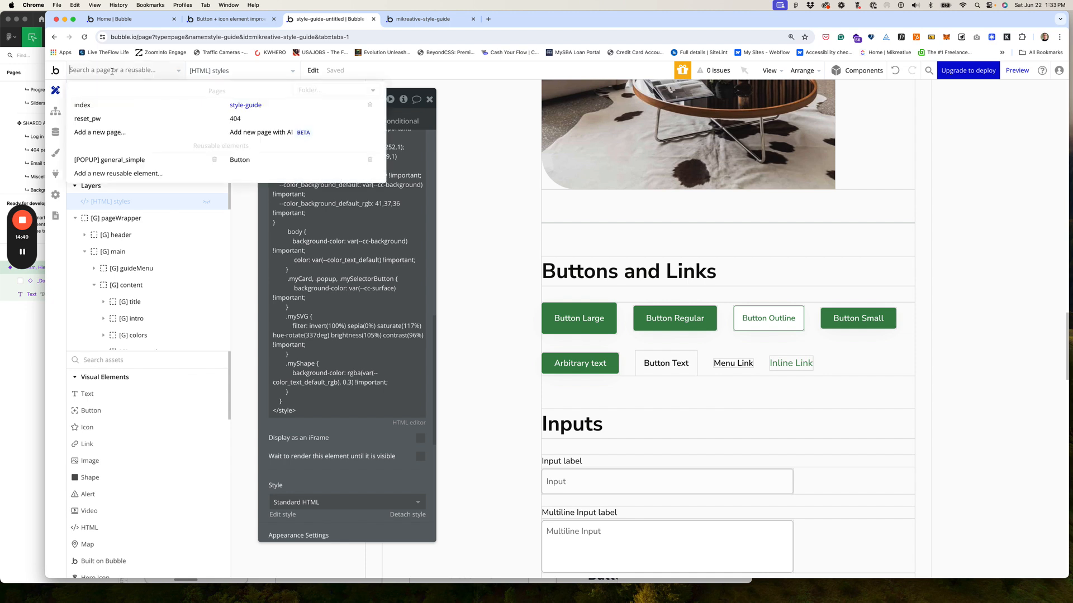
pyautogui.click(89, 105)
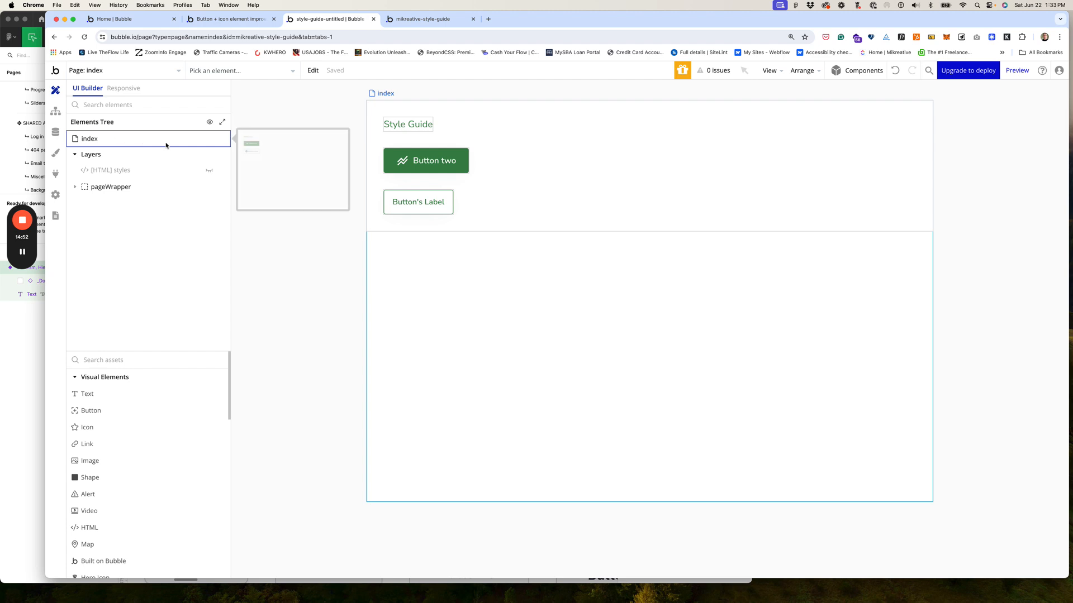
# Step: Add an index page note reading 'reusable style sheet' with lines 'root:' and '- border-radius'
pyautogui.click(95, 139)
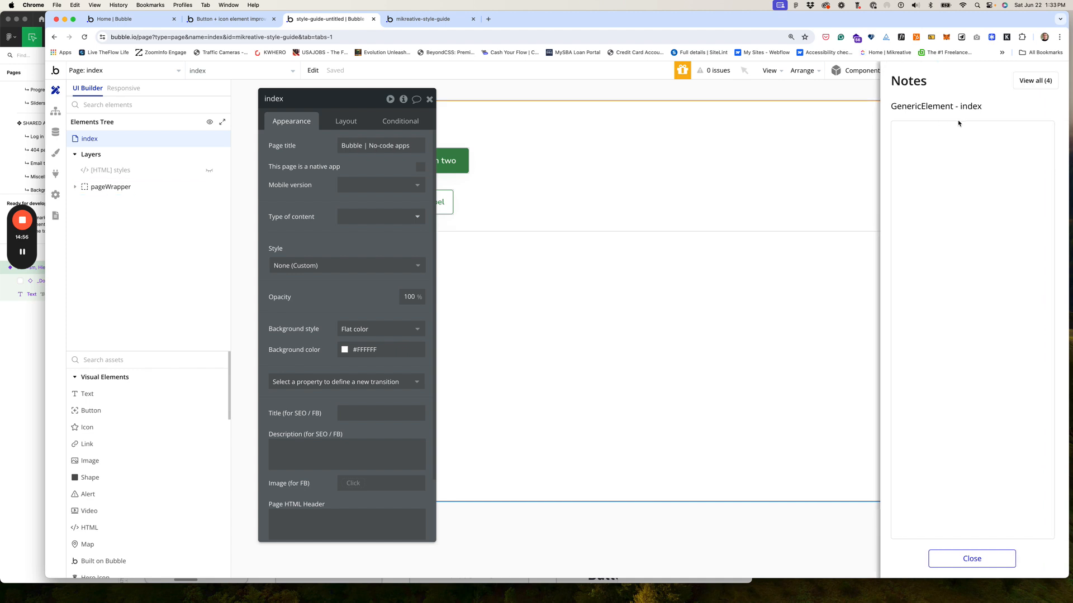
pyautogui.click(934, 129)
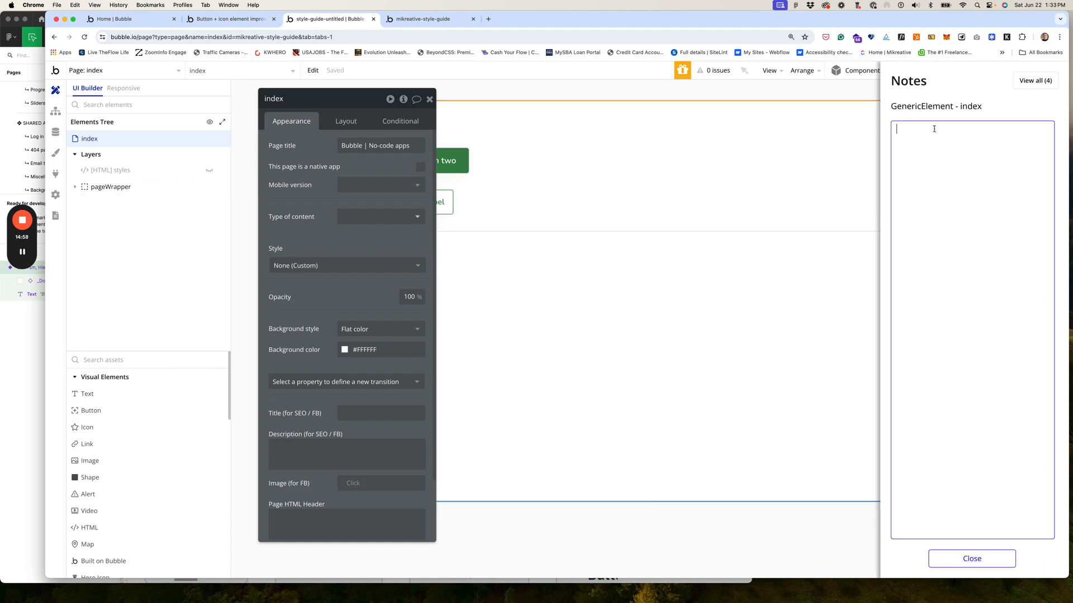
pyautogui.write('reusable style sheet')
pyautogui.press('super+l')
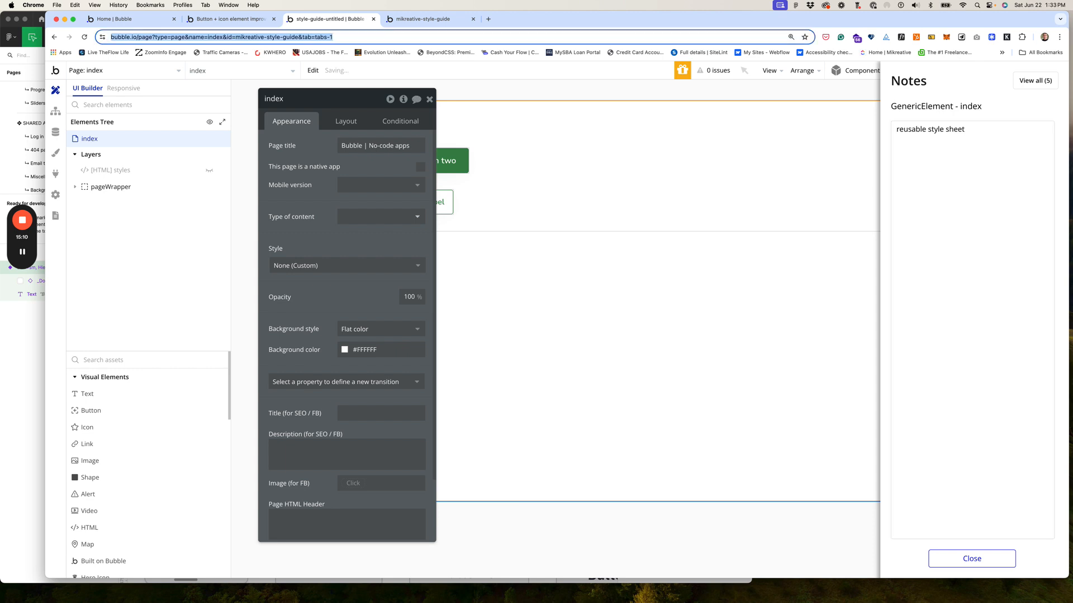
pyautogui.click(962, 135)
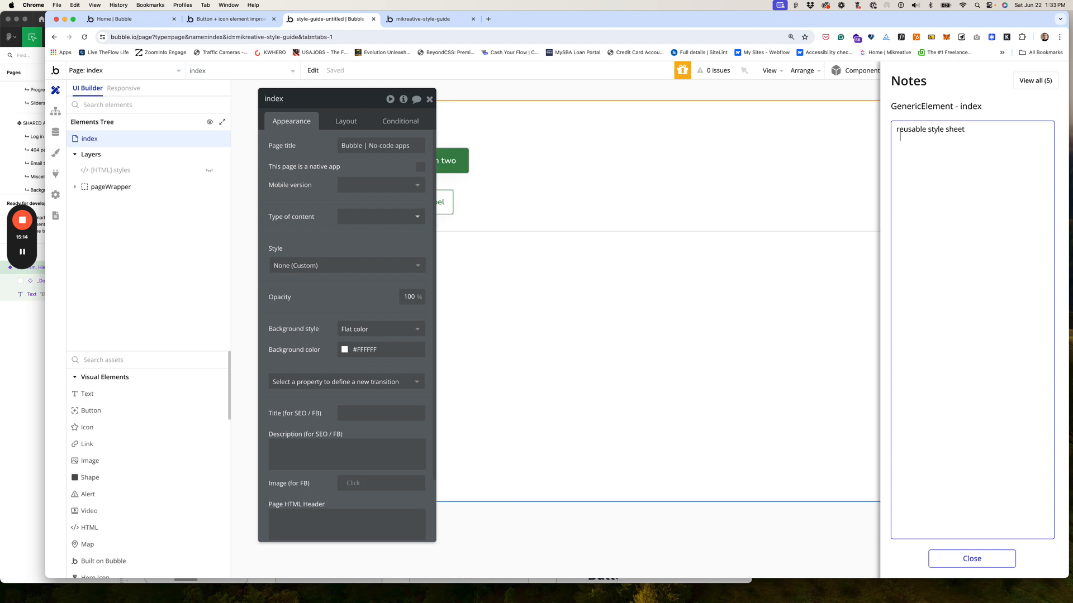
pyautogui.write('roo')
pyautogui.write('t: ')
pyautogui.write('    - border-rad')
pyautogui.write('ius')
# Step: Close the page note and open the element styles editor on the Primary Button style
pyautogui.click(952, 560)
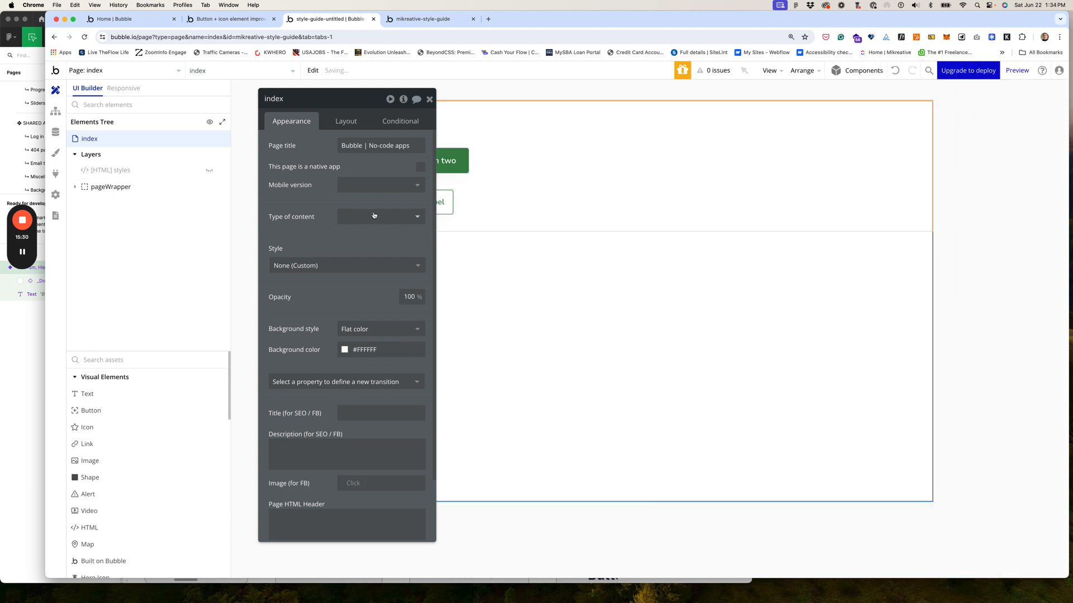
pyautogui.click(55, 152)
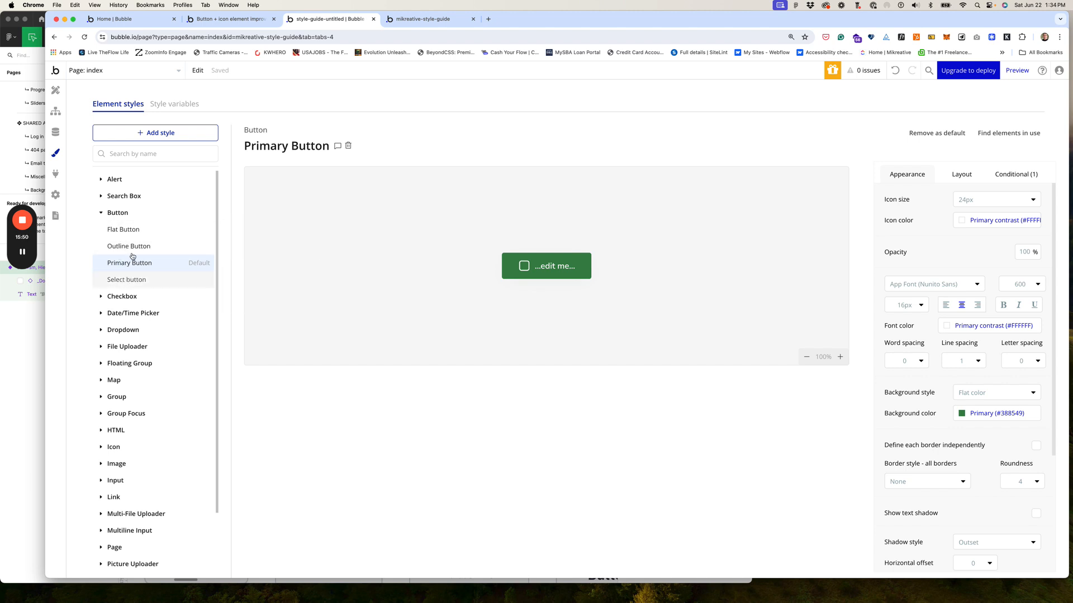
pyautogui.click(420, 19)
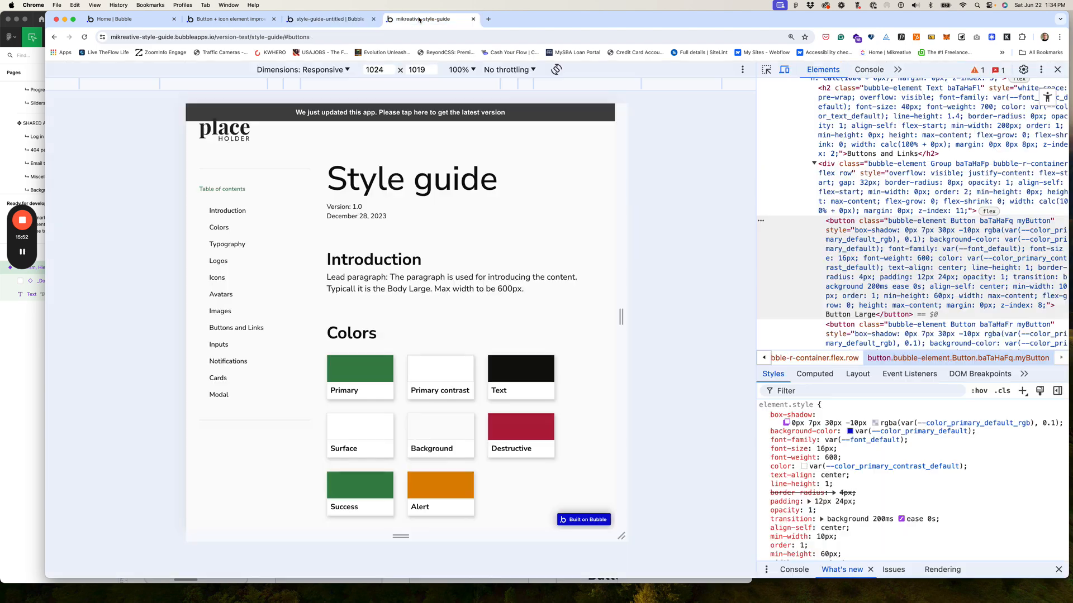
pyautogui.click(404, 112)
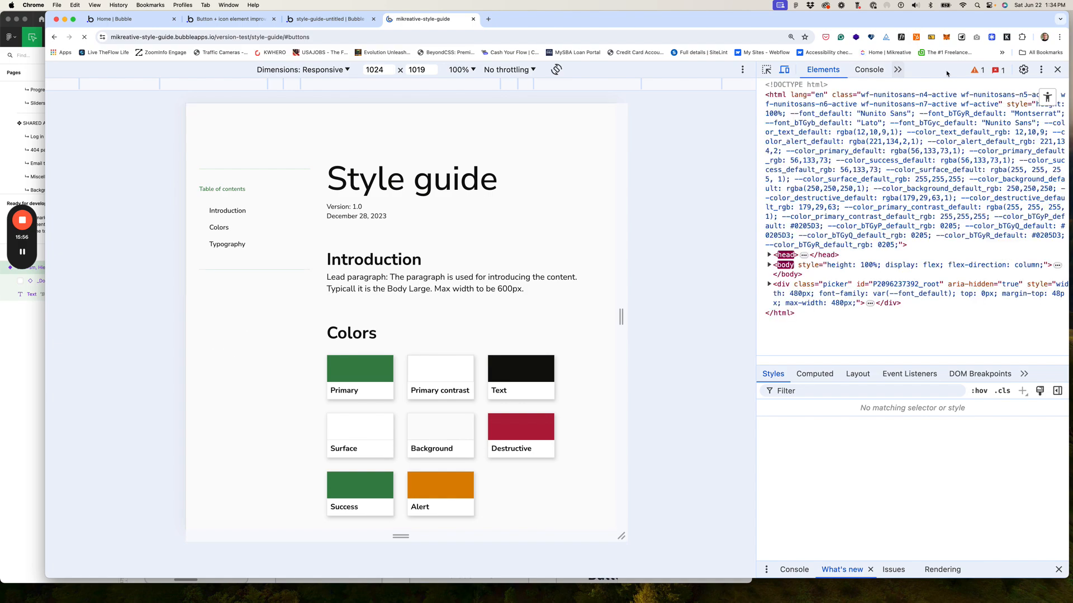
pyautogui.click(1057, 70)
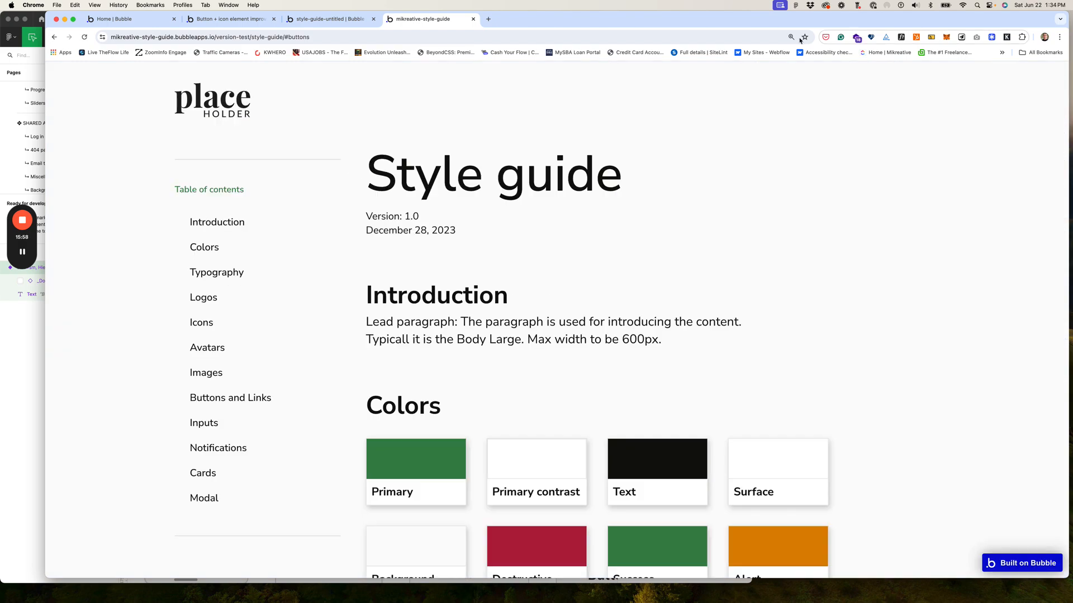
pyautogui.scroll(-5, 550, 134)
pyautogui.scroll(-15, 551, 134)
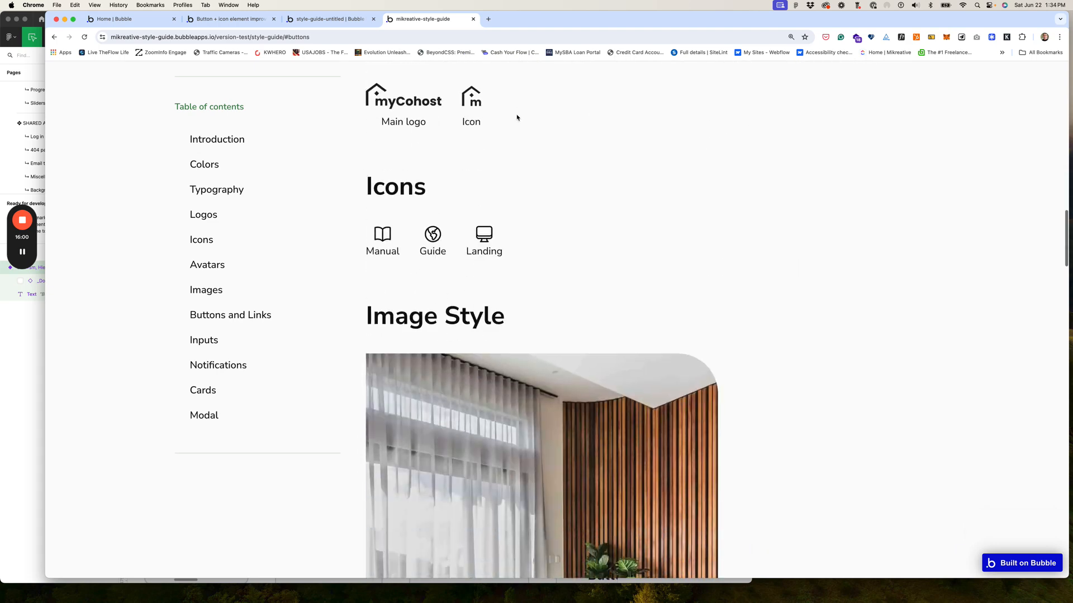
pyautogui.click(326, 20)
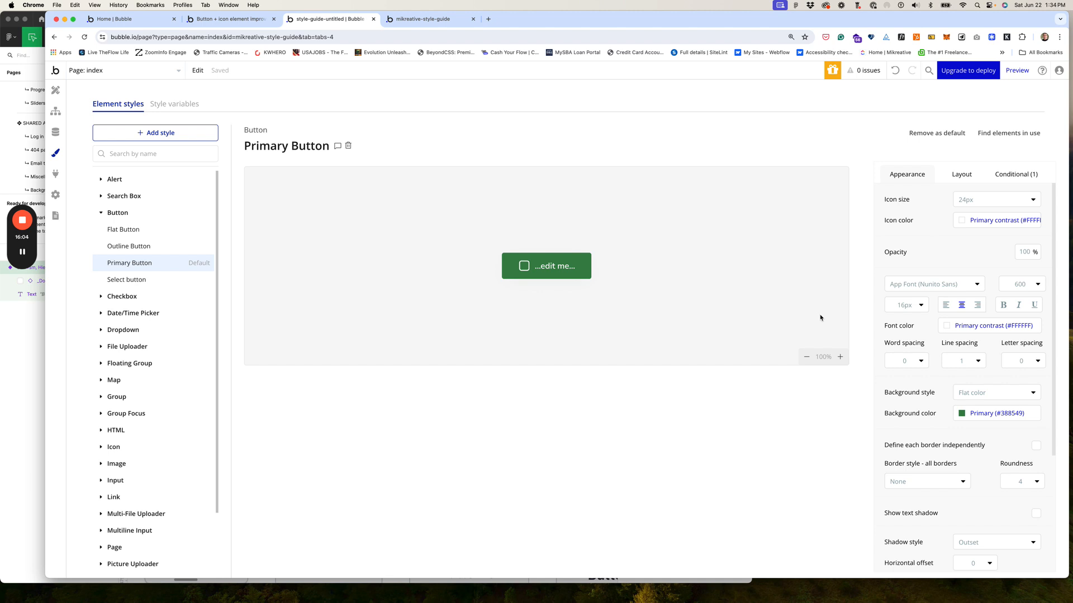
# Step: Set the Primary Button style's roundness to 8
pyautogui.scroll(-5, 942, 336)
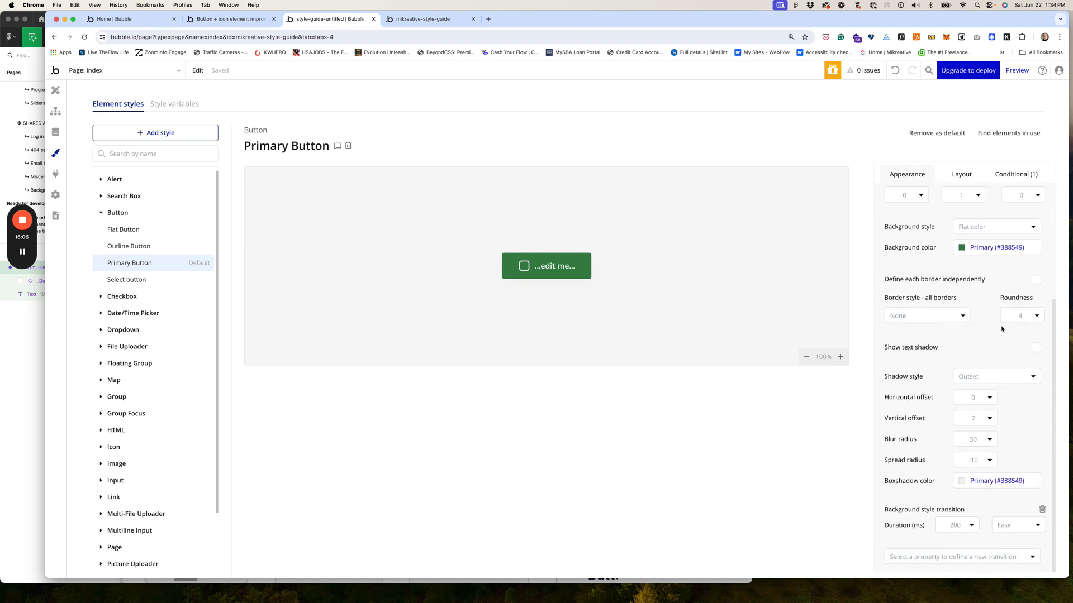
pyautogui.click(1017, 314)
pyautogui.scroll(1, 1026, 336)
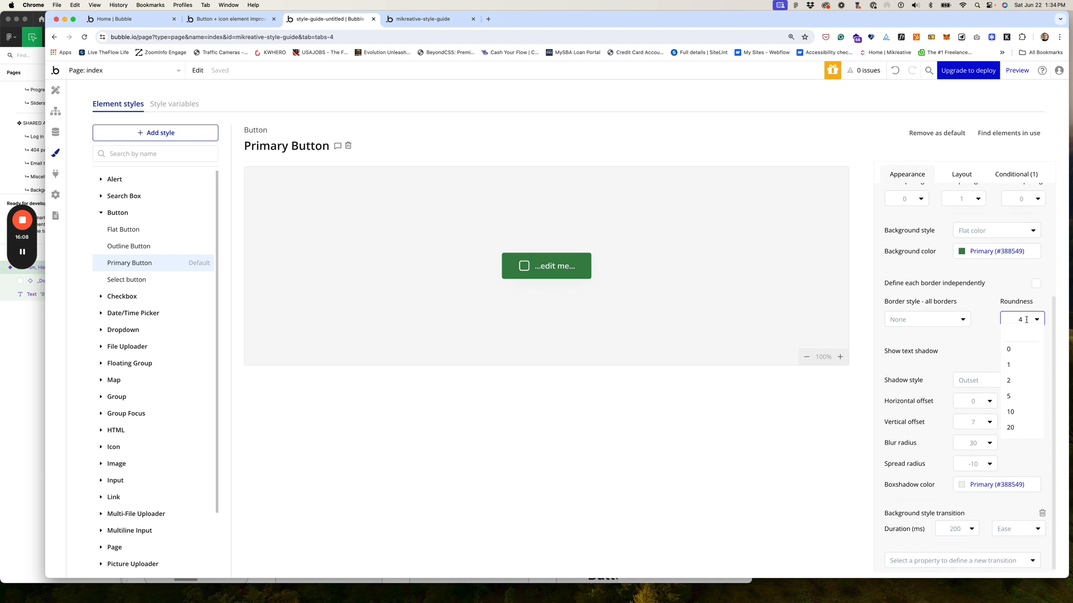
pyautogui.moveTo(1026, 319); pyautogui.dragTo(998, 319)
pyautogui.write('8')
pyautogui.press('Return')
# Step: Set the Outline Button style's roundness to 8
pyautogui.click(140, 247)
pyautogui.click(1006, 320)
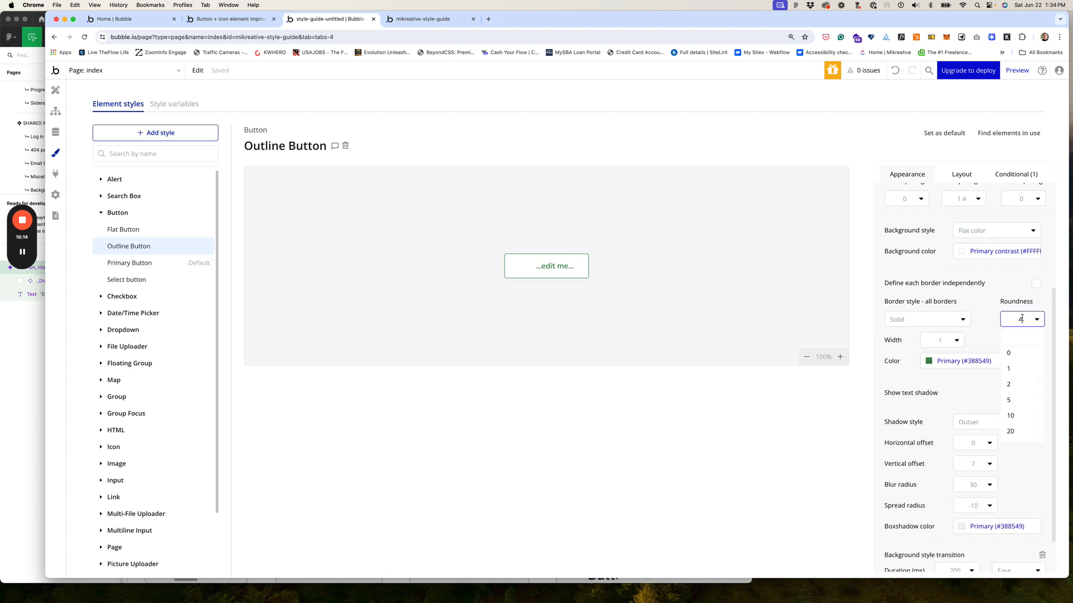
pyautogui.click(1006, 321)
pyautogui.write('8')
# Step: Check Flat Button's roundness, leaving it unchanged, and set the Select button's roundness to 8
pyautogui.click(135, 231)
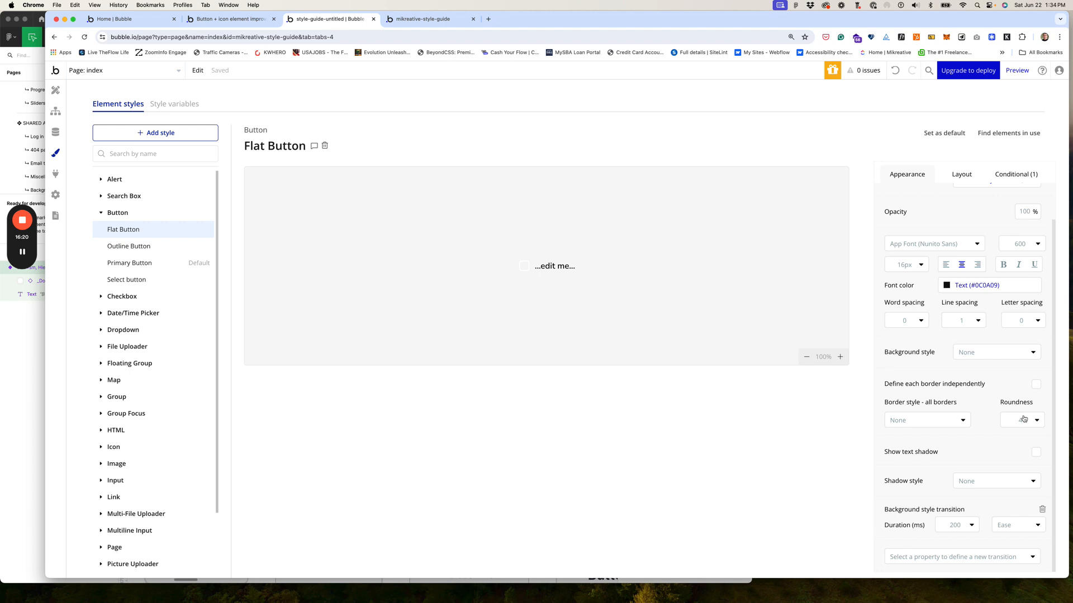
pyautogui.click(1000, 420)
pyautogui.click(1000, 422)
pyautogui.click(129, 280)
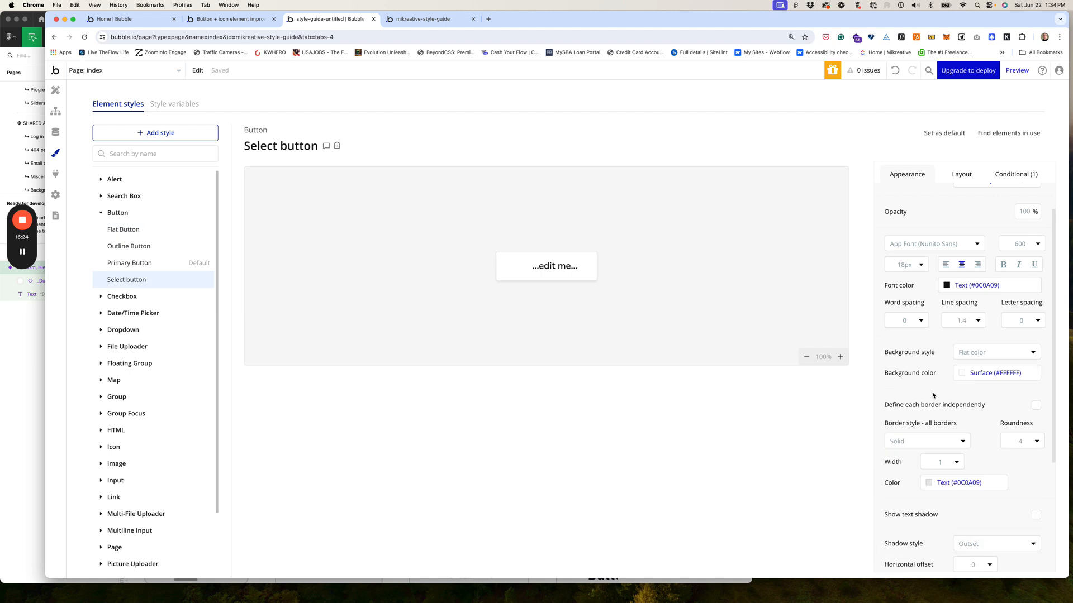
pyautogui.click(1020, 442)
pyautogui.click(1020, 442)
pyautogui.write('8')
# Step: Open the style-guide page in the Design editor and scroll to its Buttons and Links section
pyautogui.click(56, 90)
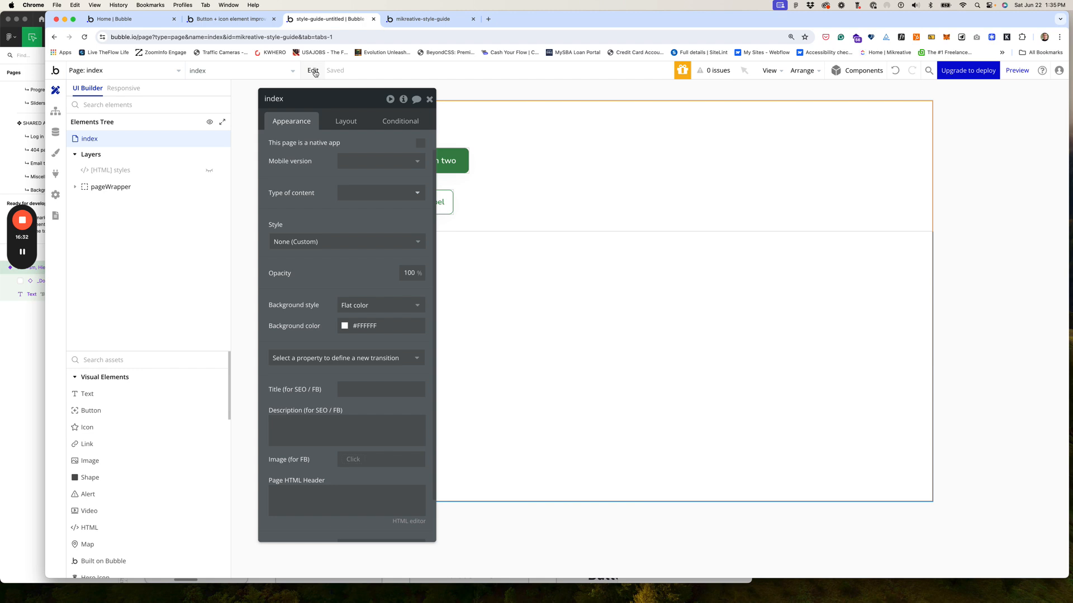
pyautogui.click(132, 73)
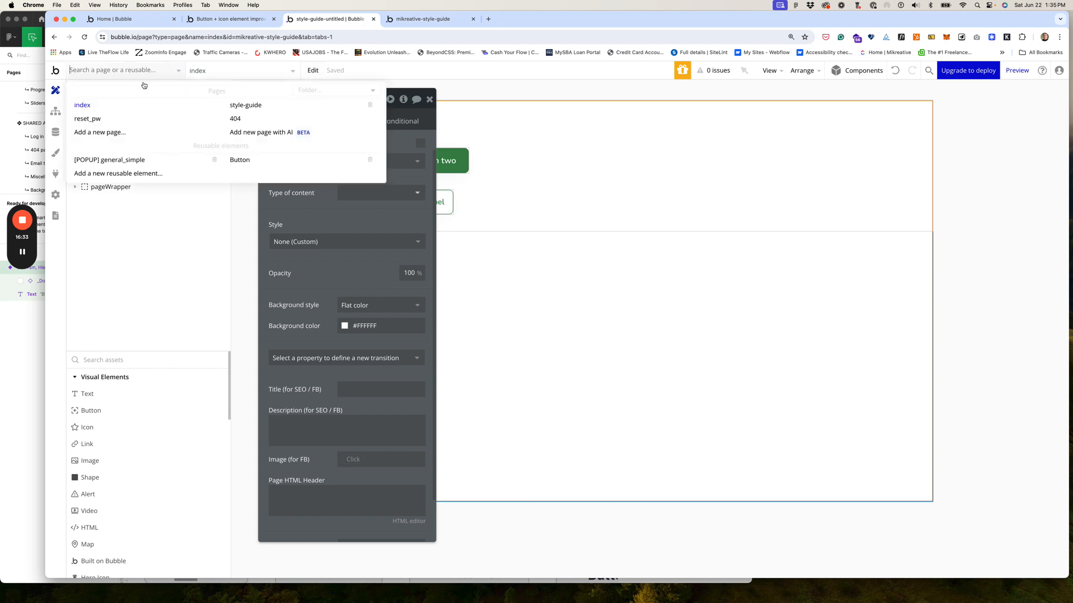
pyautogui.click(260, 106)
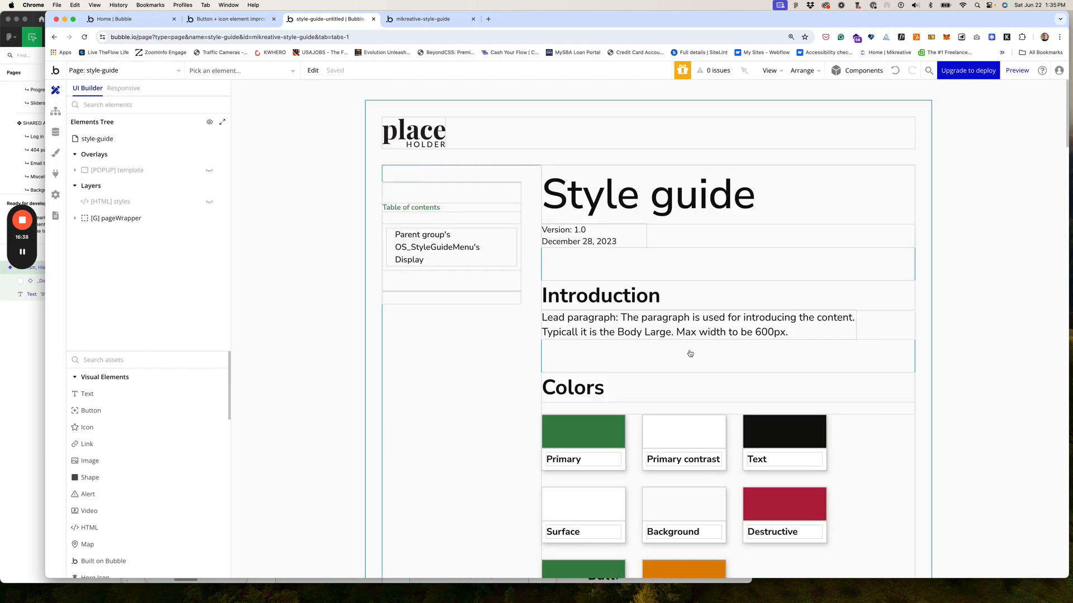
pyautogui.scroll(-20, 691, 353)
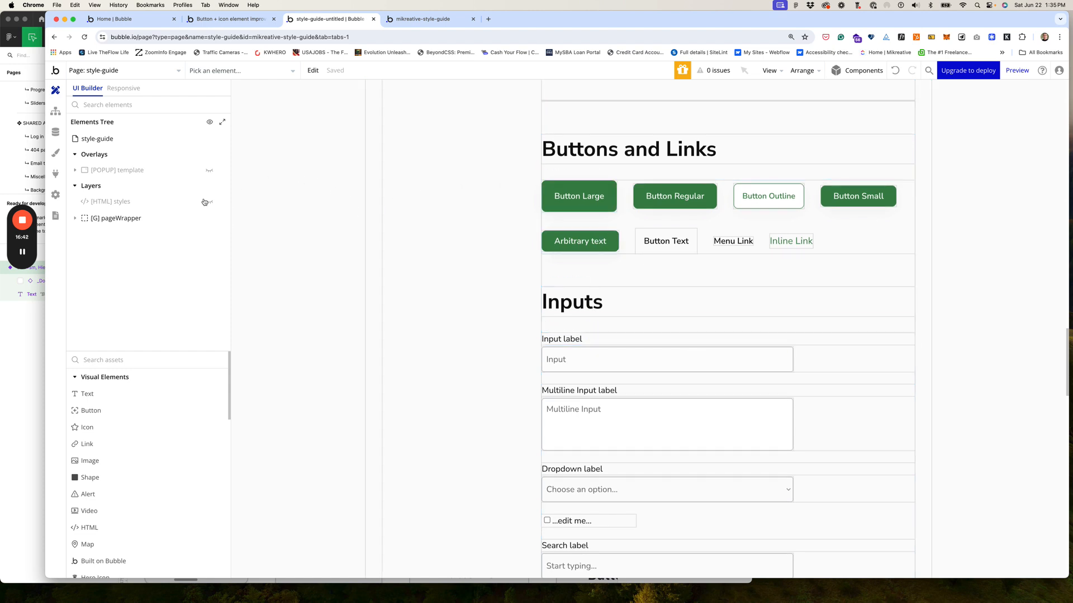
pyautogui.scroll(-4, 108, 419)
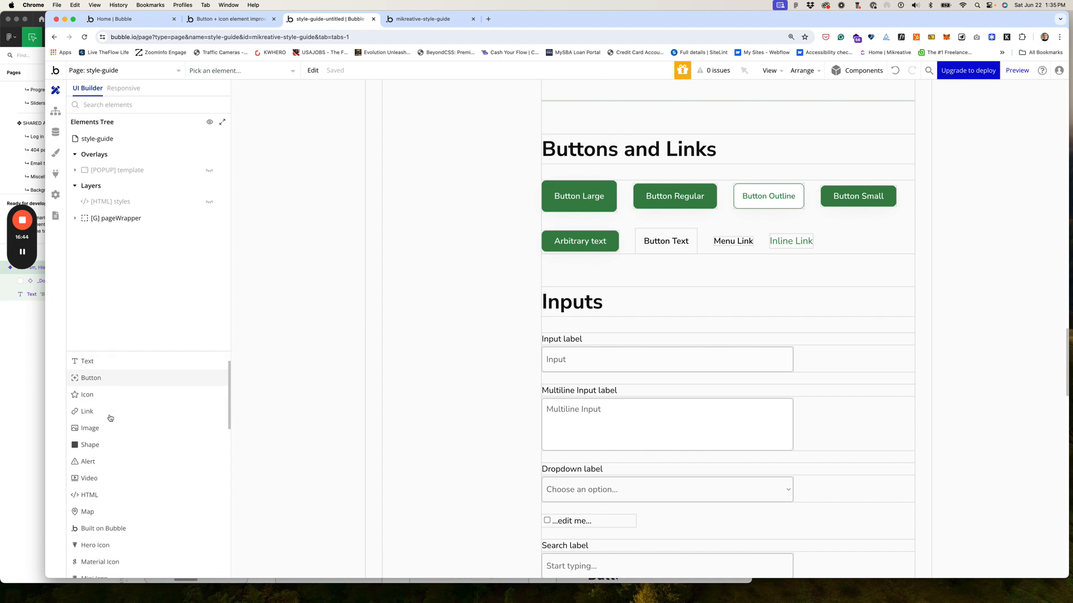
pyautogui.scroll(-1, 120, 416)
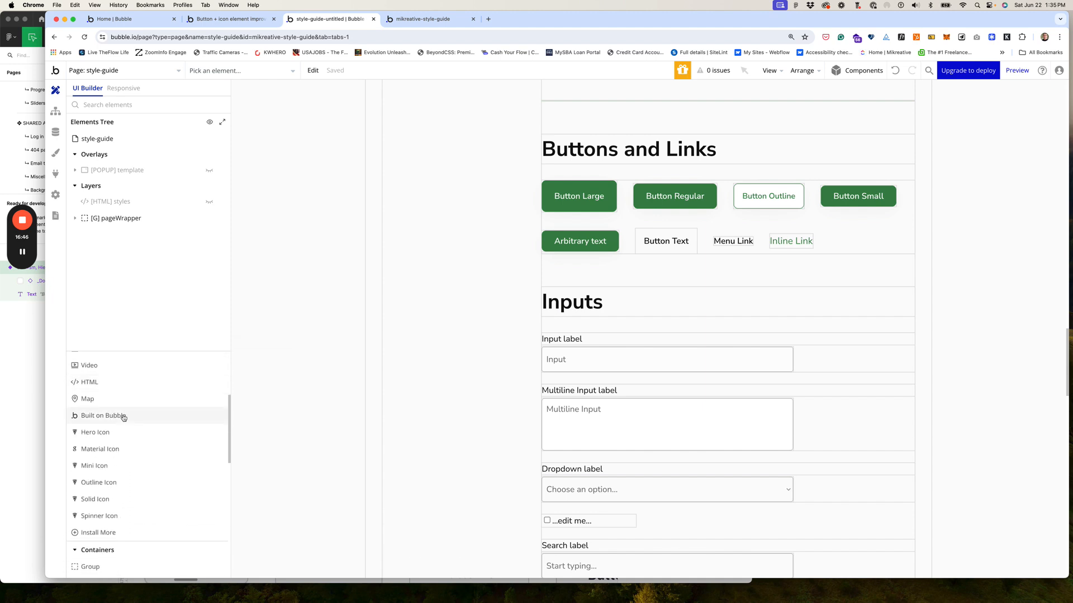
pyautogui.scroll(3, 137, 419)
pyautogui.scroll(3, 137, 418)
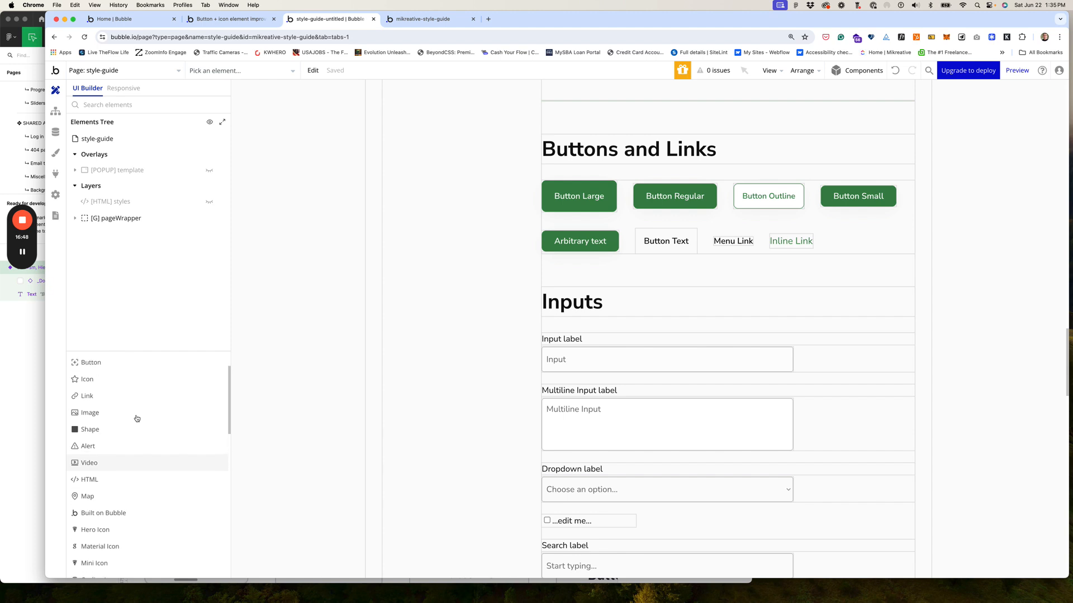
# Step: Add text 'Buttons: Are for actions / Links: Are for navigation' under Buttons and Links, then view the washington.edu article
pyautogui.moveTo(86, 398); pyautogui.dragTo(597, 191)
pyautogui.moveTo(592, 178); pyautogui.dragTo(592, 178)
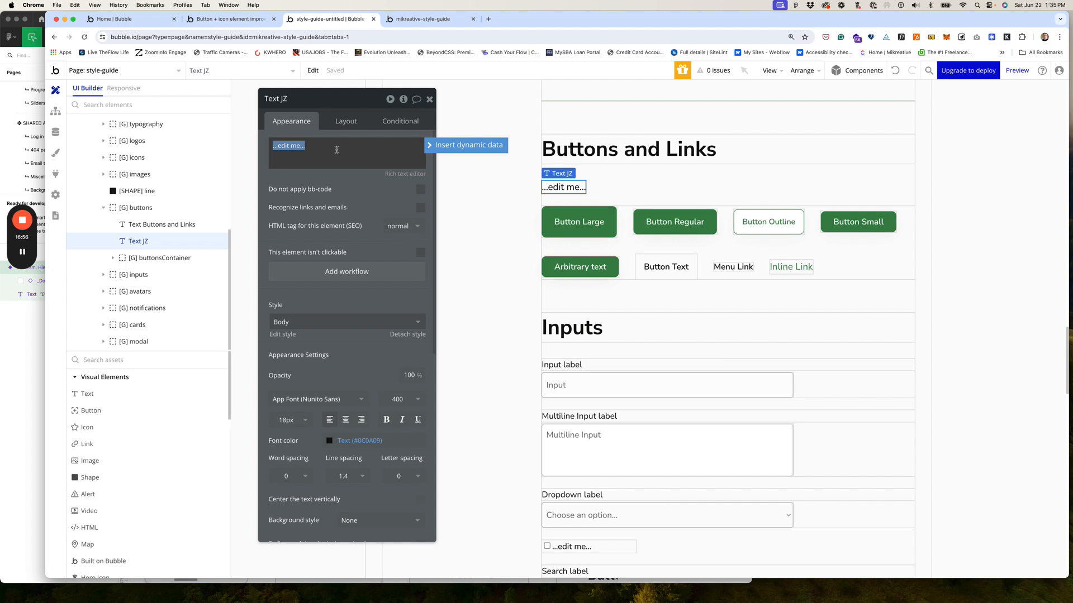
pyautogui.write('Buttons: ')
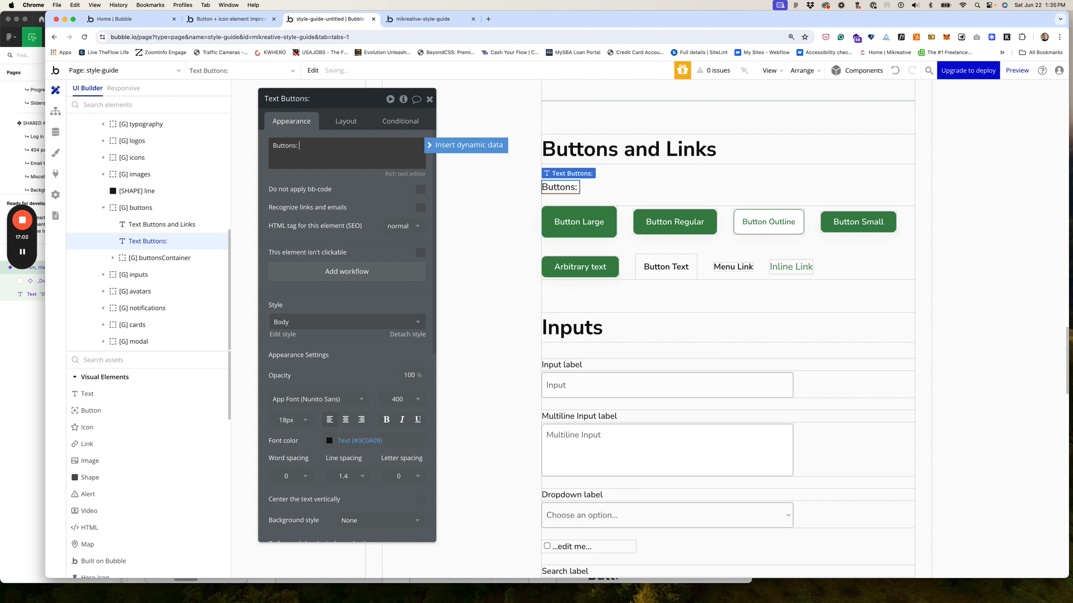
pyautogui.write('Are for actions ')
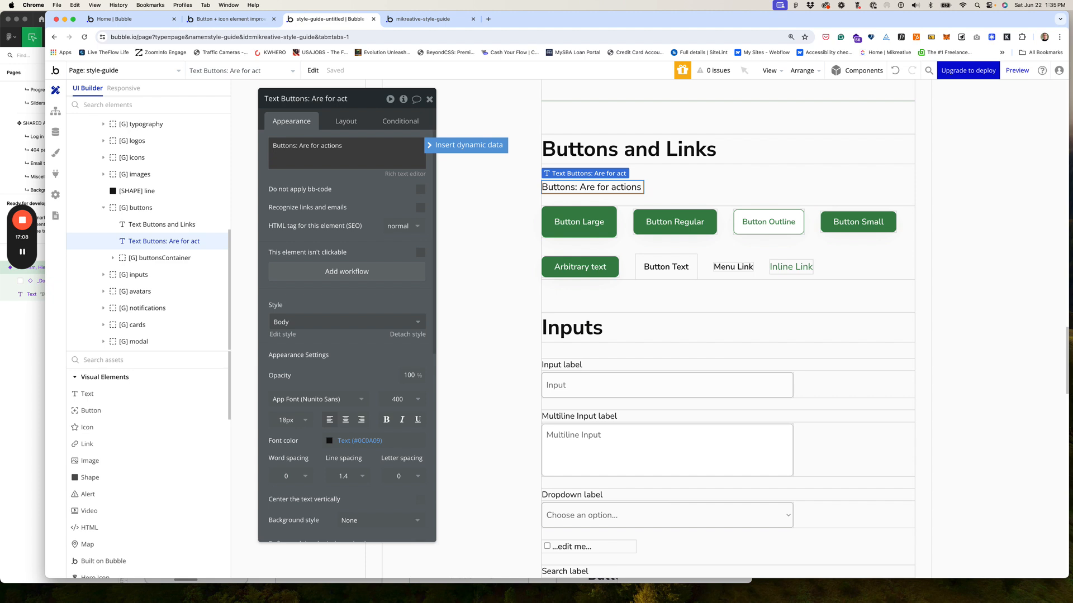
pyautogui.write('Links: Are for navigation')
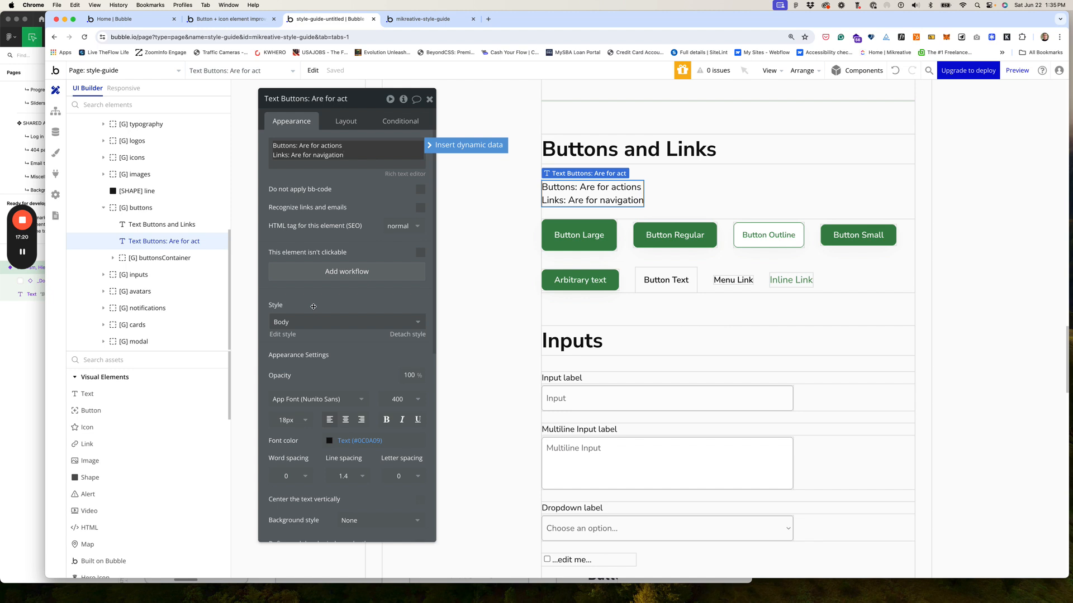
pyautogui.click(429, 99)
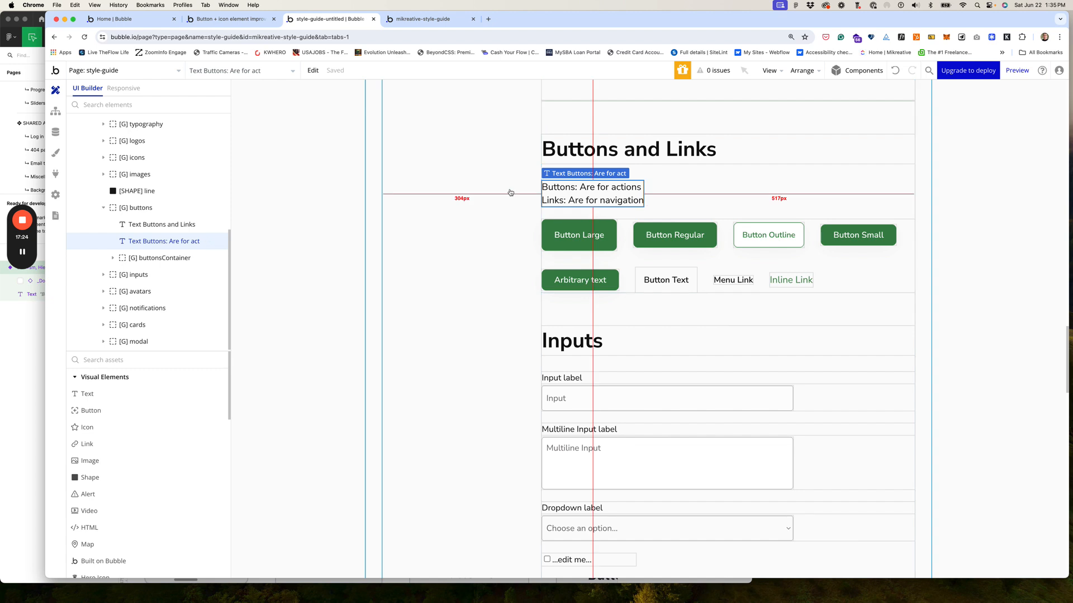
pyautogui.doubleClick(344, 198)
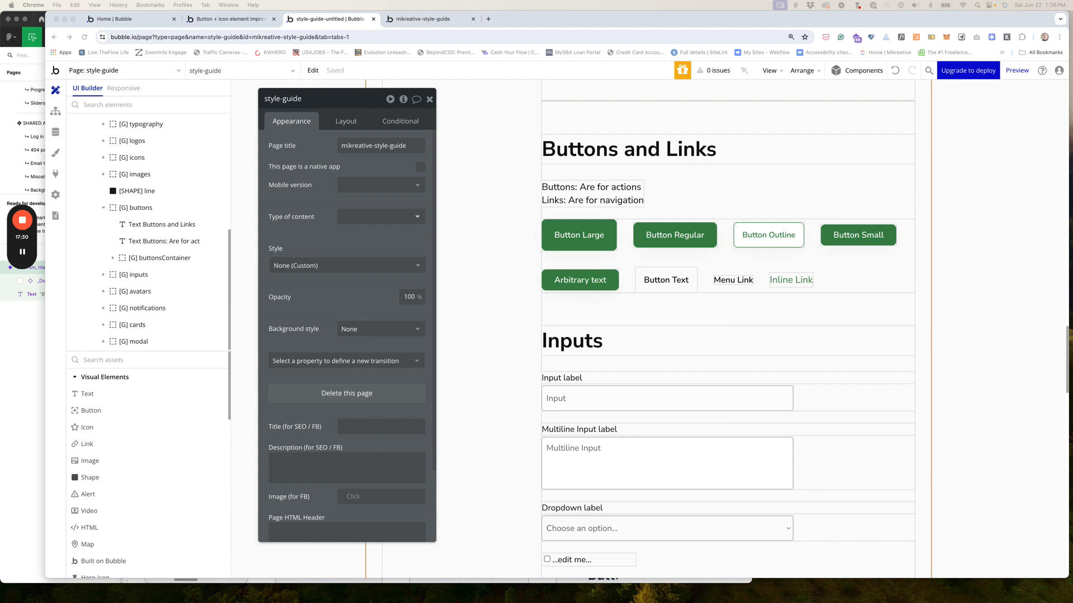
pyautogui.moveTo(454, 53); pyautogui.dragTo(358, 53)
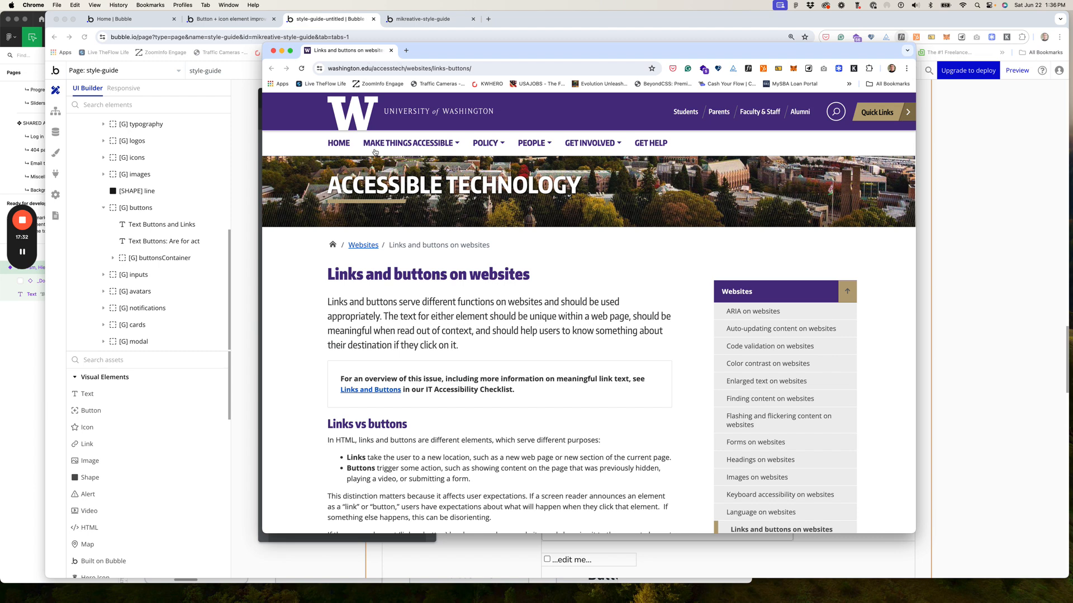
pyautogui.scroll(-8, 333, 304)
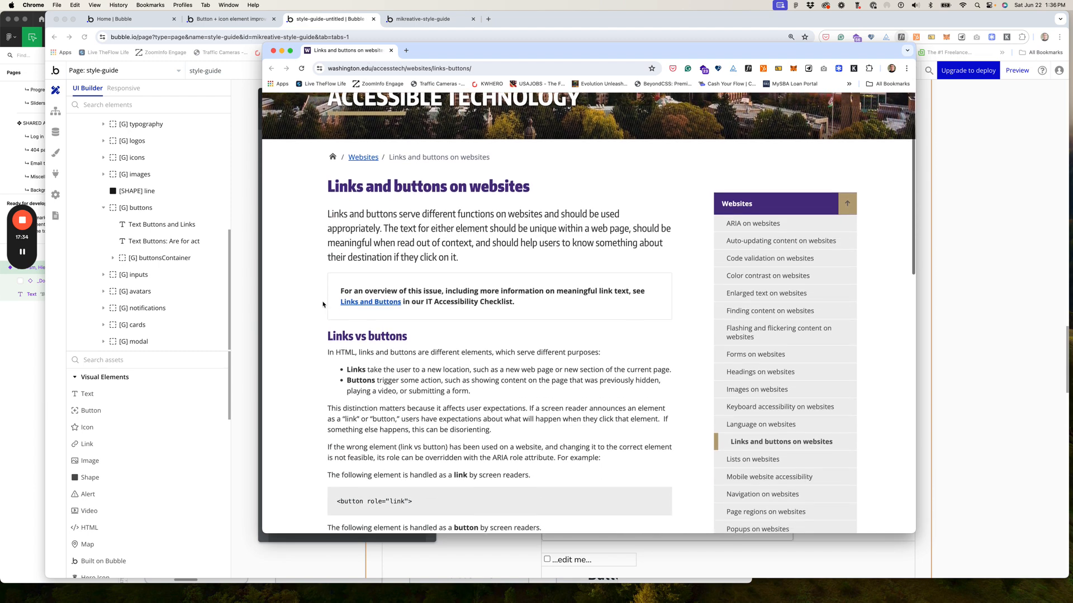
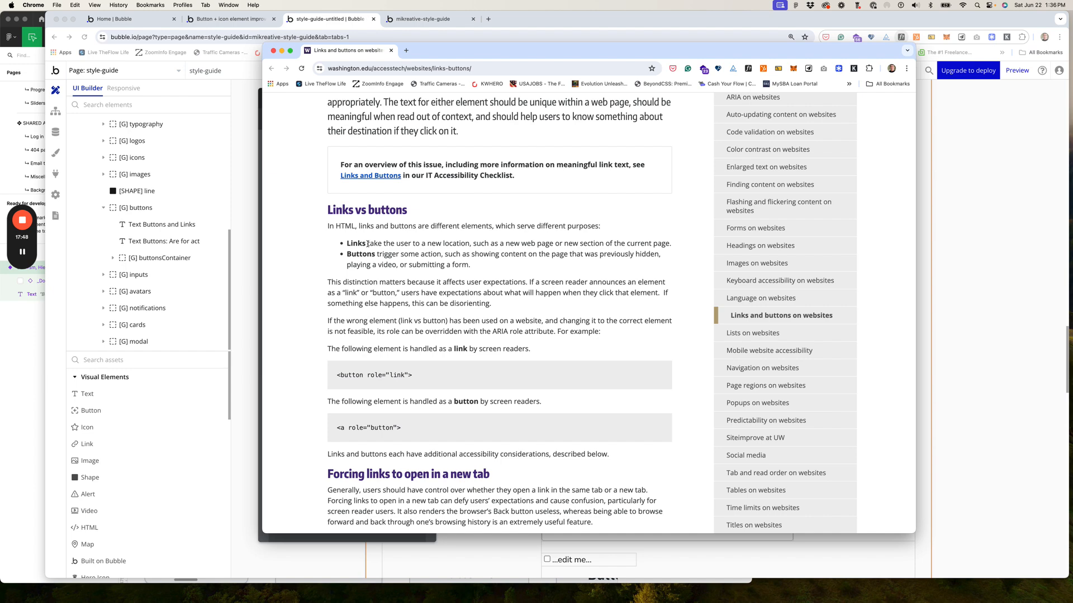
# Step: Copy the washington.edu sentence describing what links do
pyautogui.moveTo(367, 243); pyautogui.dragTo(672, 246)
pyautogui.press('super+c')
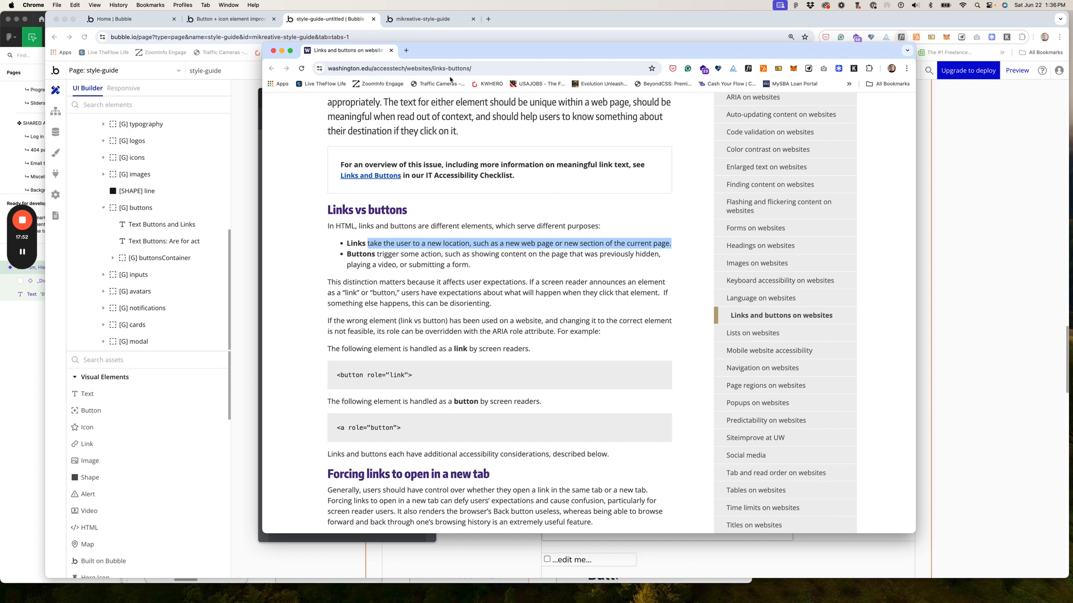
pyautogui.click(248, 21)
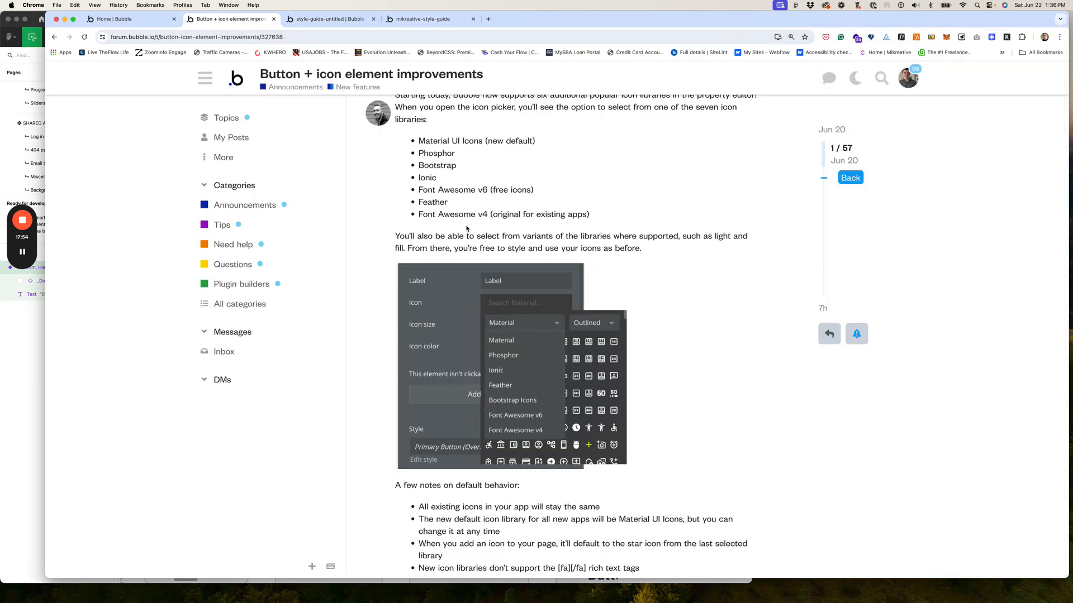
pyautogui.click(352, 22)
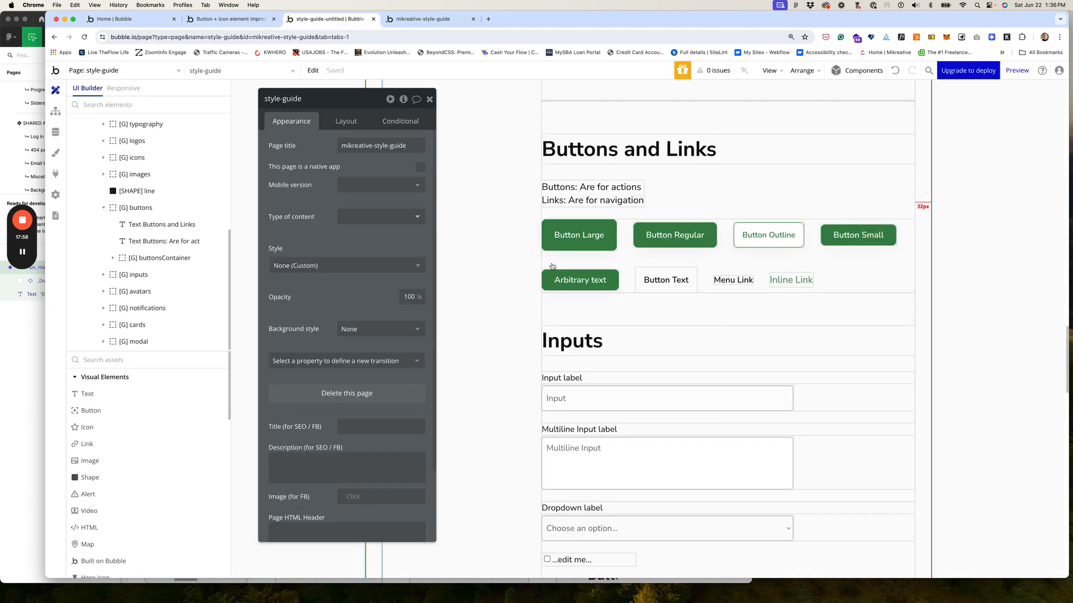
# Step: Replace the words after 'Links' in the note text with the copied links sentence
pyautogui.click(606, 192)
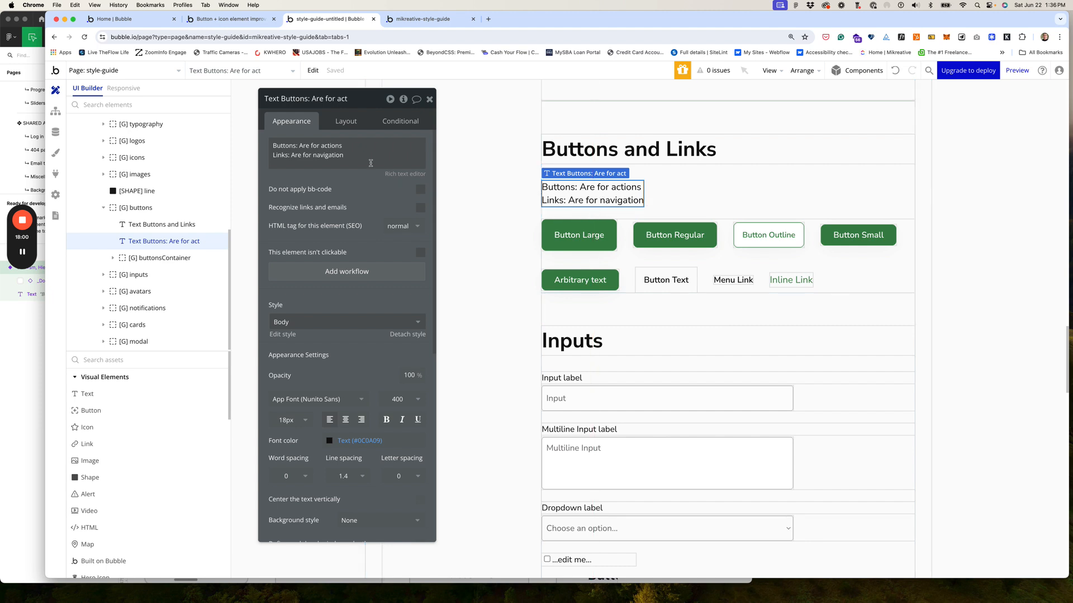
pyautogui.click(307, 154)
pyautogui.press('super+a')
pyautogui.click(300, 158)
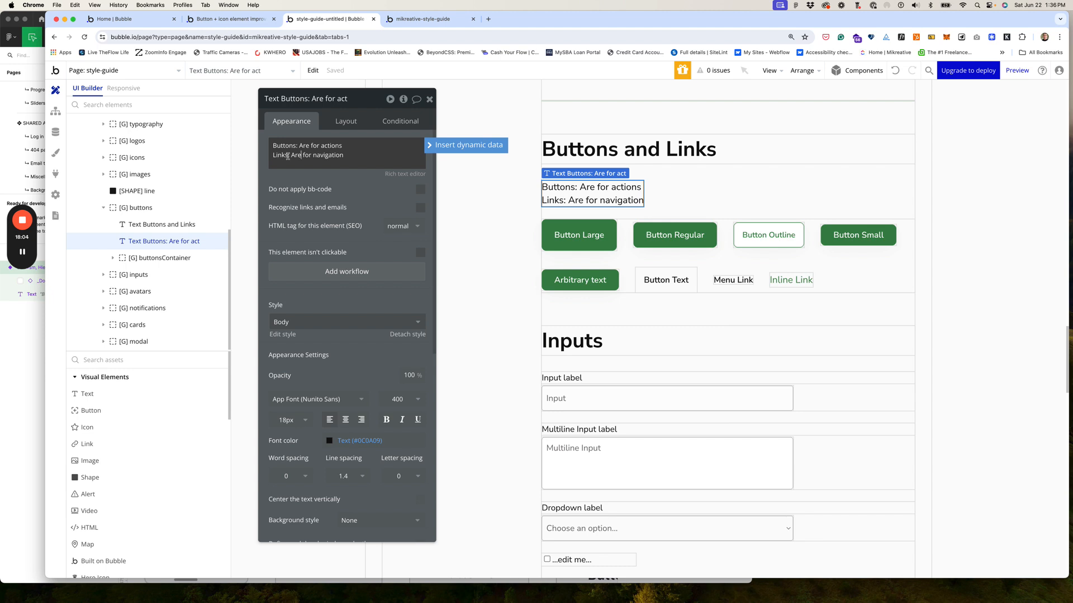
pyautogui.moveTo(287, 156); pyautogui.dragTo(369, 157)
pyautogui.press('BackSpace')
pyautogui.press('super+v')
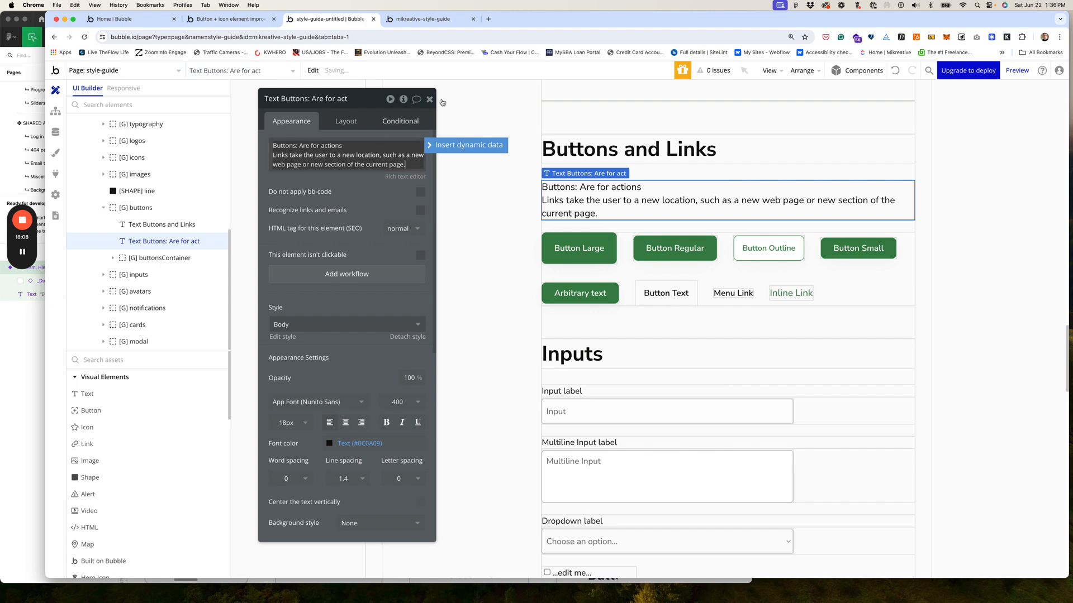
# Step: Copy the washington.edu sentence describing what buttons do
pyautogui.moveTo(563, 26); pyautogui.dragTo(563, 91)
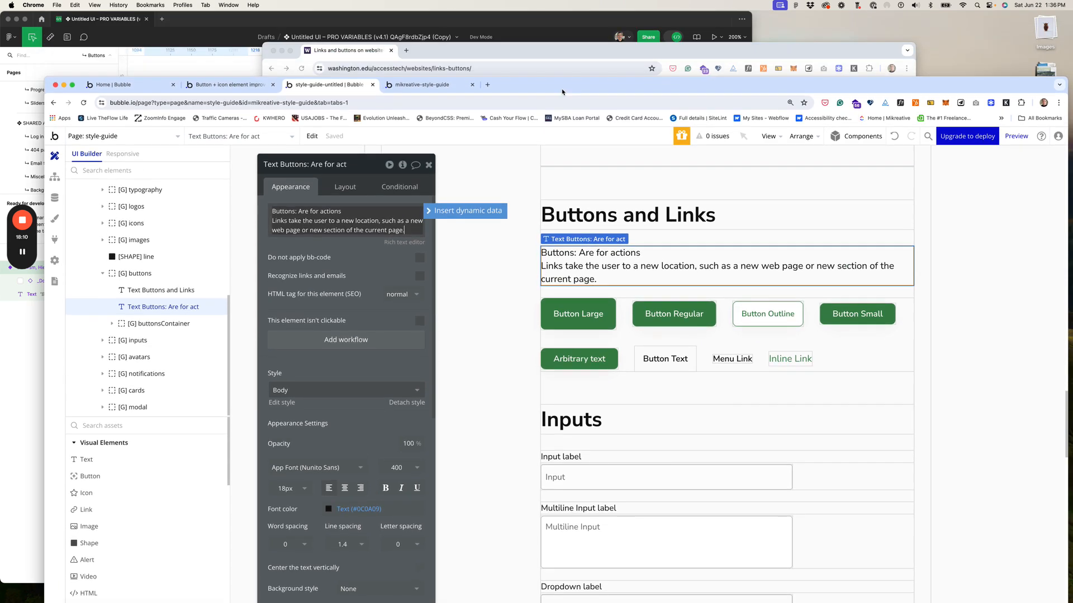
pyautogui.click(527, 51)
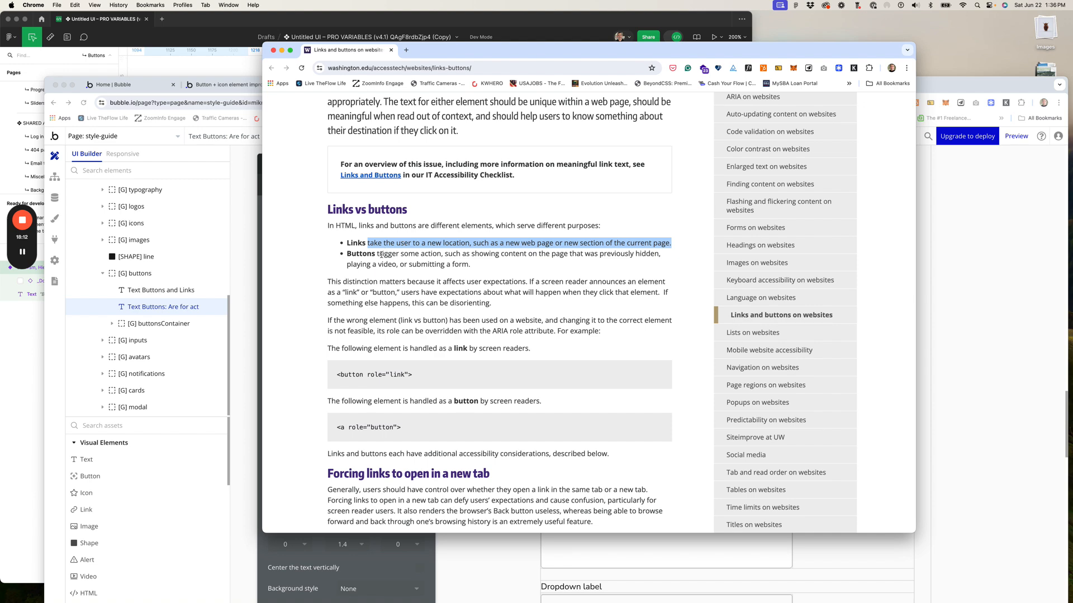
pyautogui.moveTo(349, 254); pyautogui.dragTo(473, 266)
pyautogui.press('super+c')
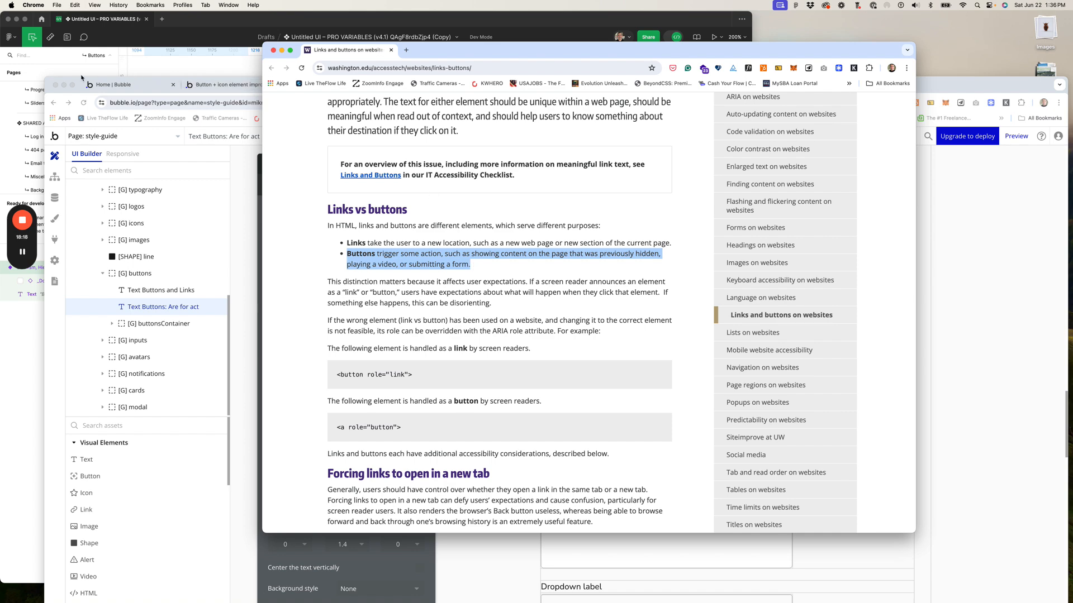
pyautogui.moveTo(62, 80); pyautogui.dragTo(88, 10)
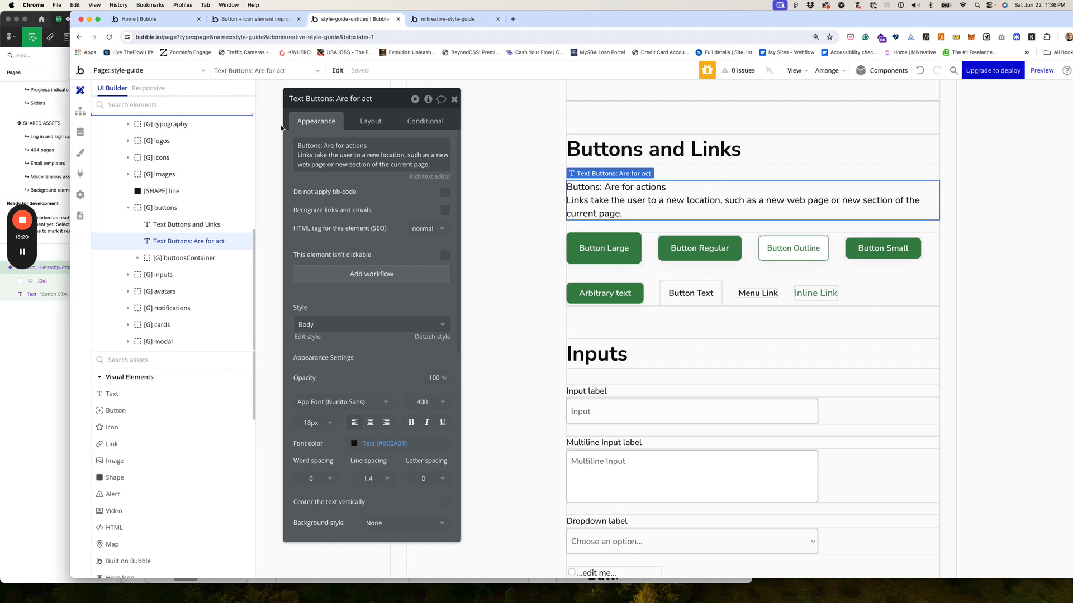
# Step: Paste the buttons sentence over 'Buttons: Are for actions' and delete the Links paragraph
pyautogui.click(310, 145)
pyautogui.click(299, 145)
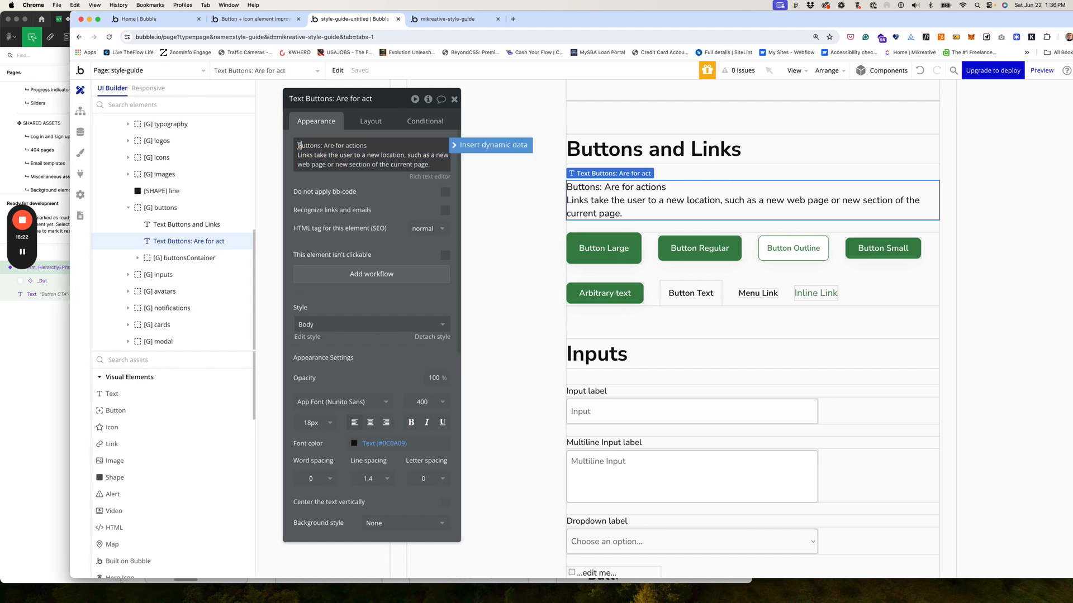
pyautogui.click(364, 145)
pyautogui.click(366, 145)
pyautogui.moveTo(367, 145); pyautogui.dragTo(298, 147)
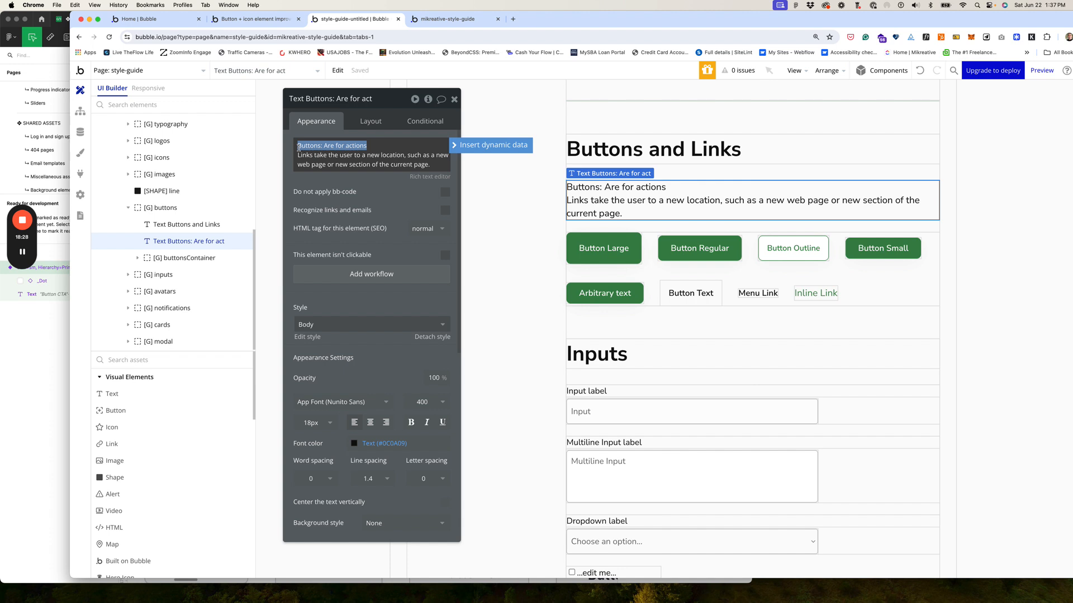
pyautogui.press('super+v')
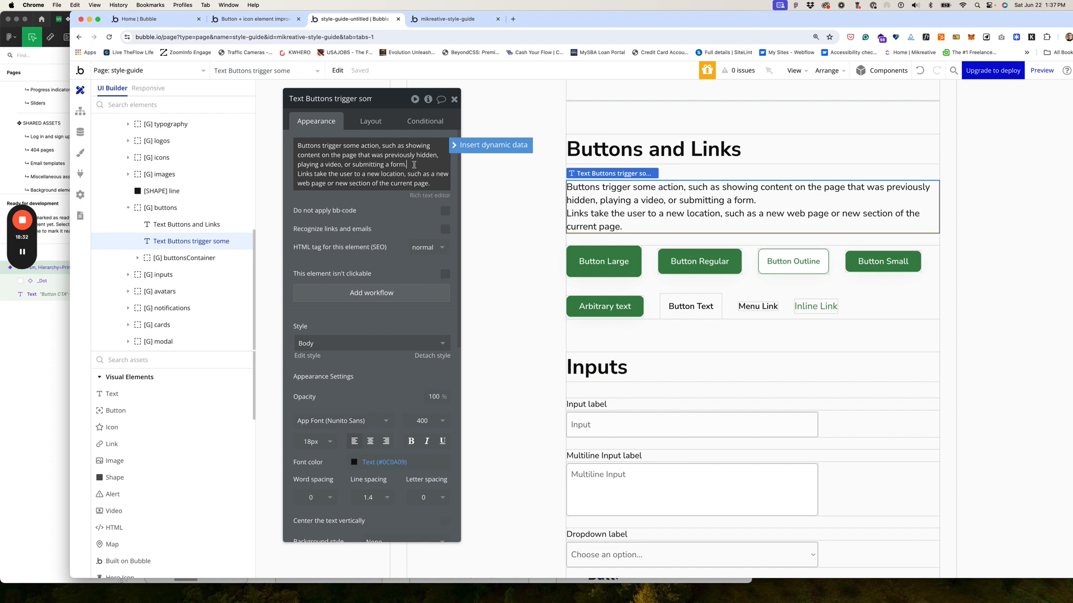
pyautogui.press('Return')
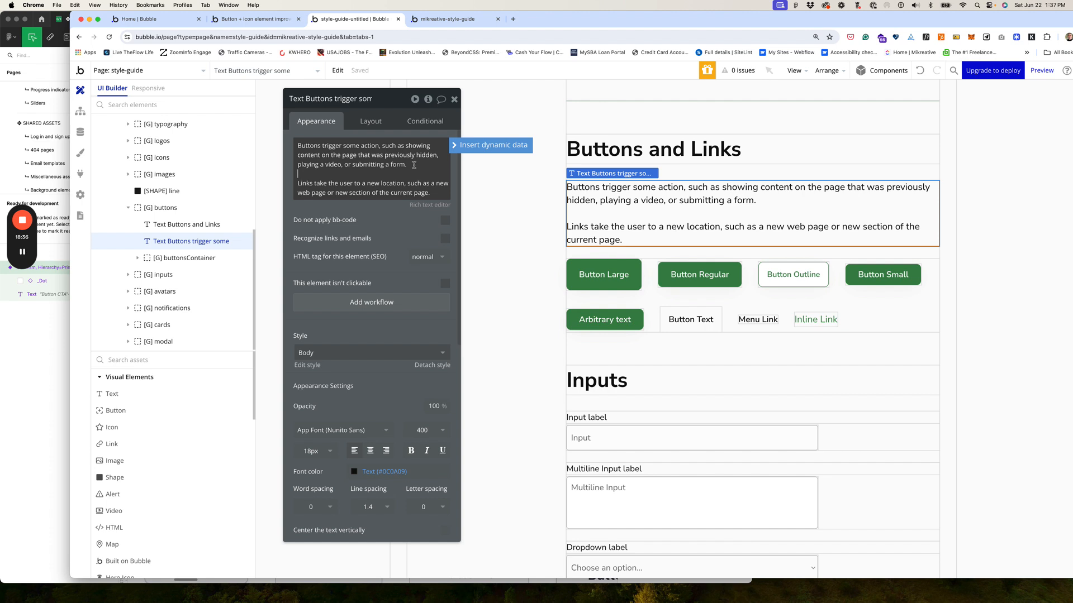
pyautogui.press('BackSpace')
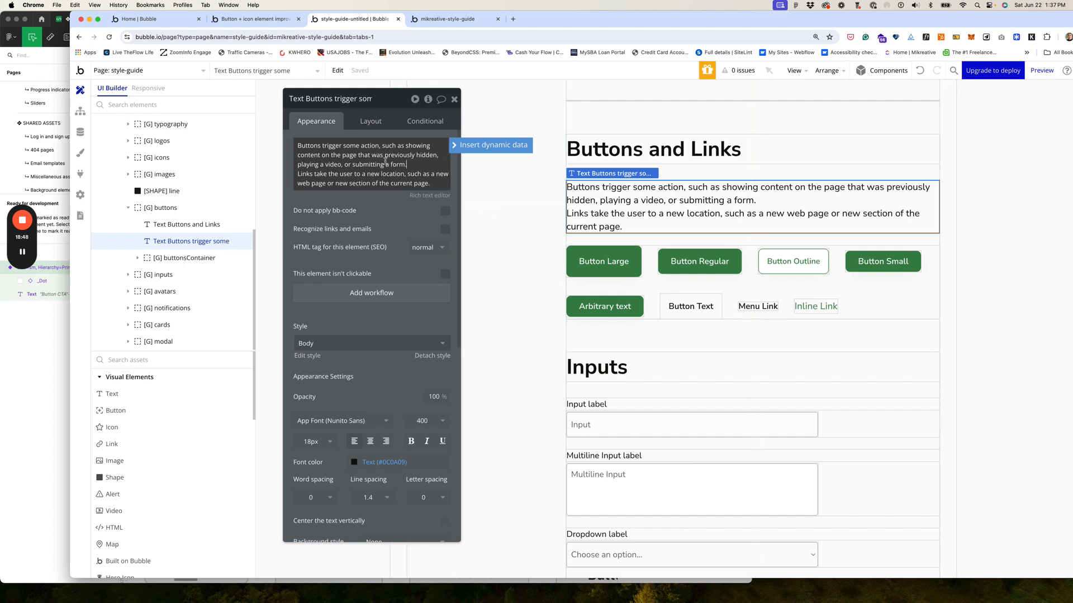
pyautogui.moveTo(432, 182); pyautogui.dragTo(298, 175)
pyautogui.press('cmd+c')
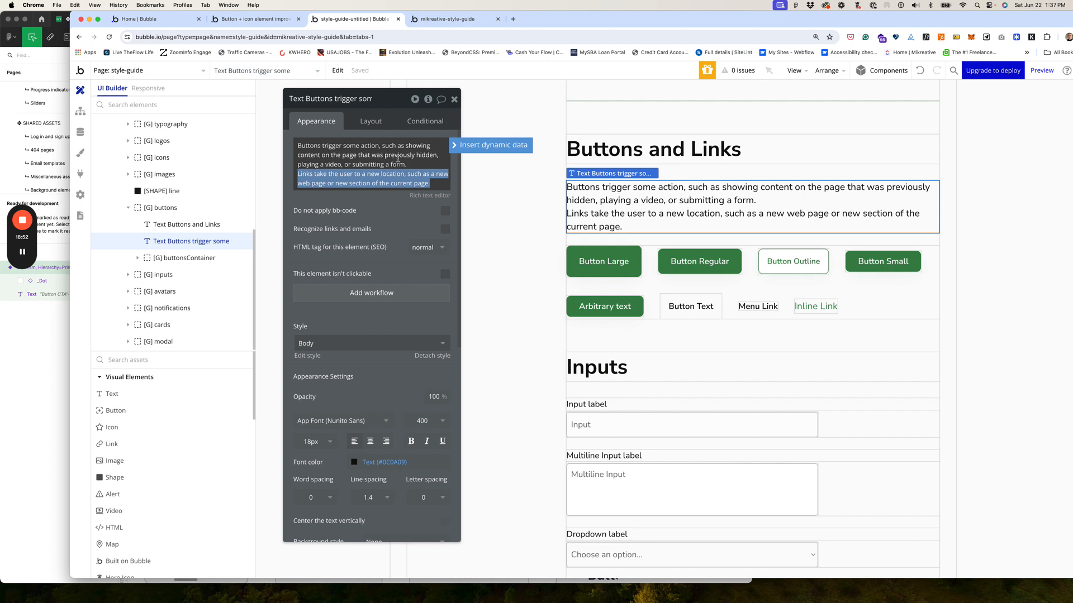
pyautogui.press('BackSpace')
pyautogui.press('BackSpace')
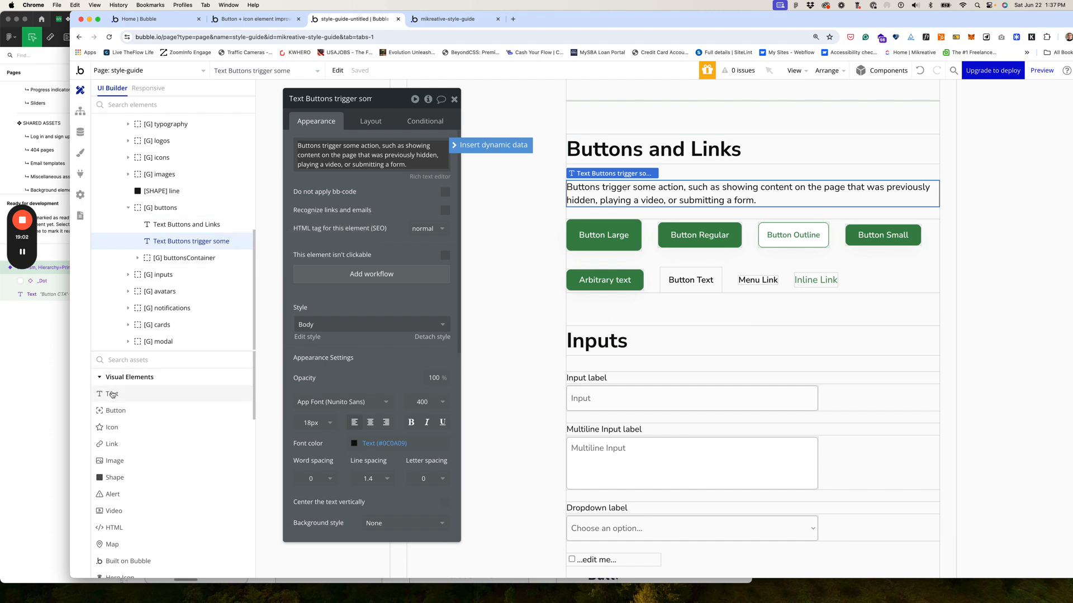
# Step: Add a new text holding the links sentence, then group both texts in a column container
pyautogui.moveTo(112, 394); pyautogui.dragTo(603, 219)
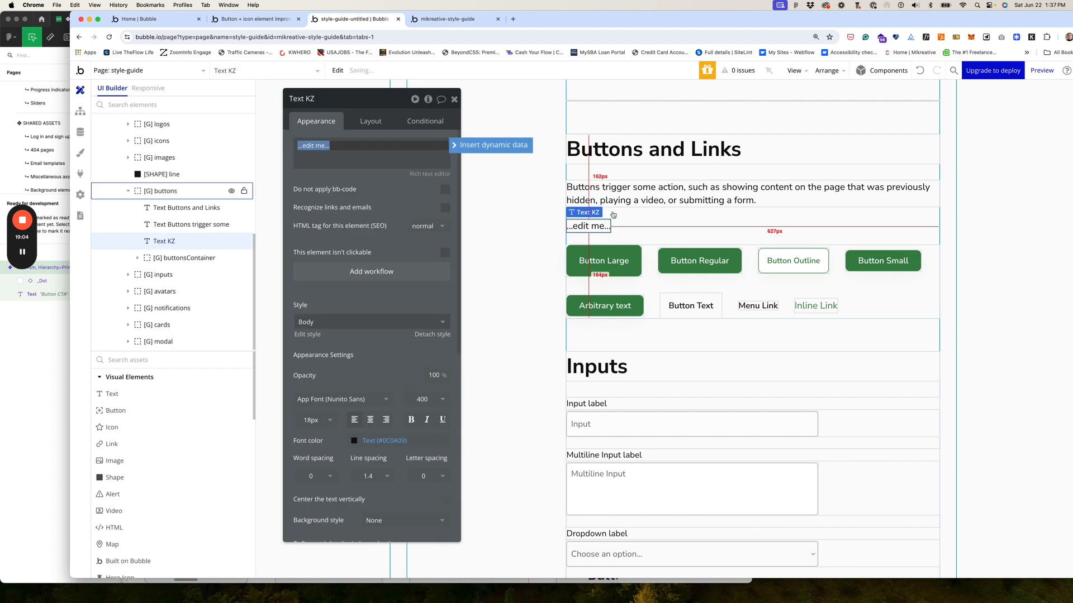
pyautogui.press('cmd+v')
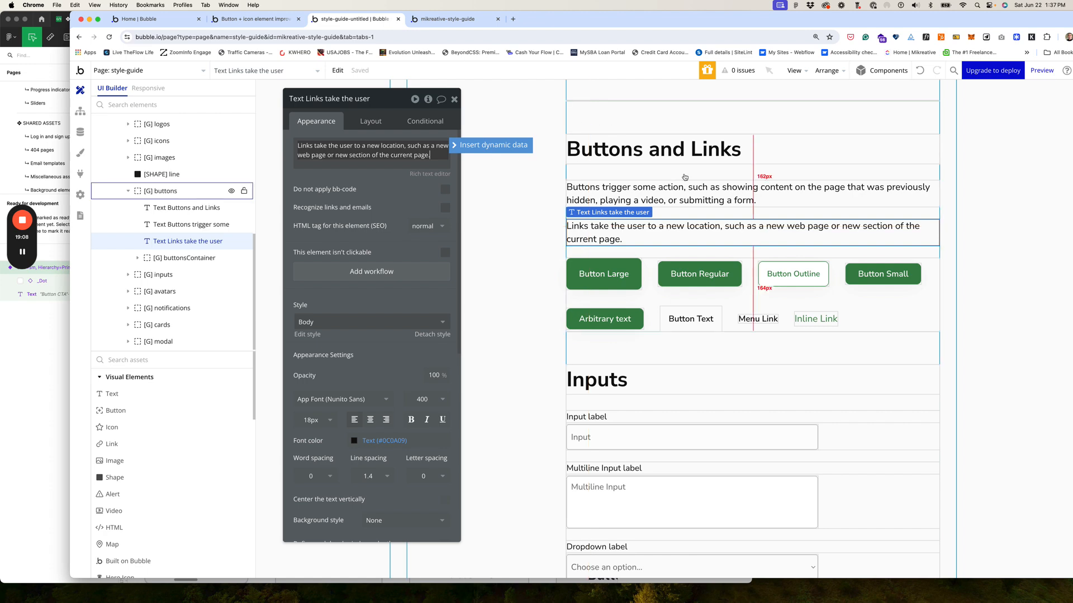
pyautogui.click(716, 210)
pyautogui.click(678, 195)
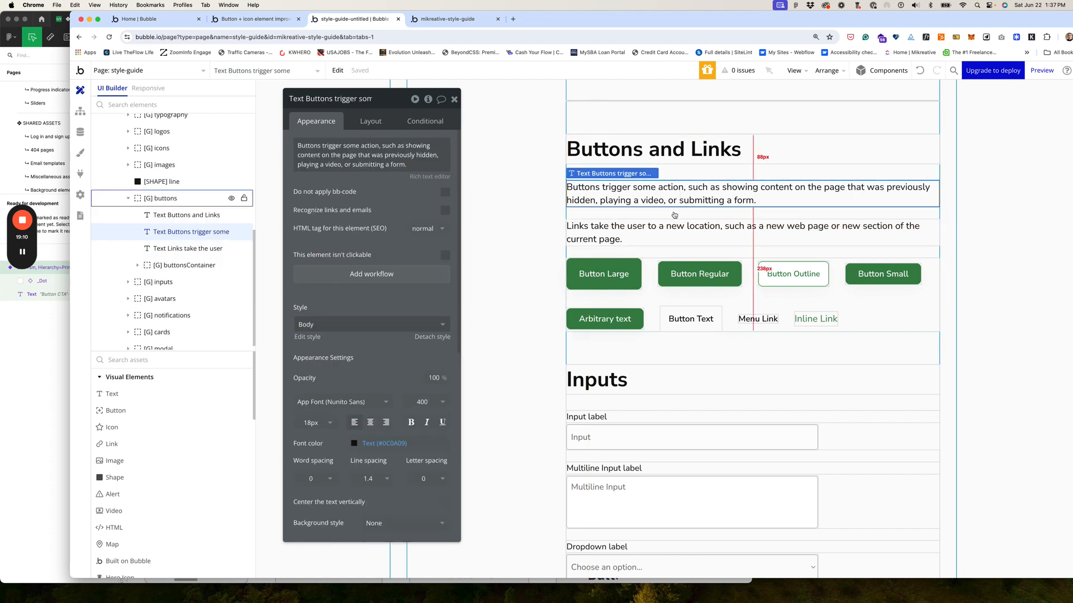
pyautogui.keyDown('shift'); pyautogui.click(666, 230); pyautogui.keyUp('shift')
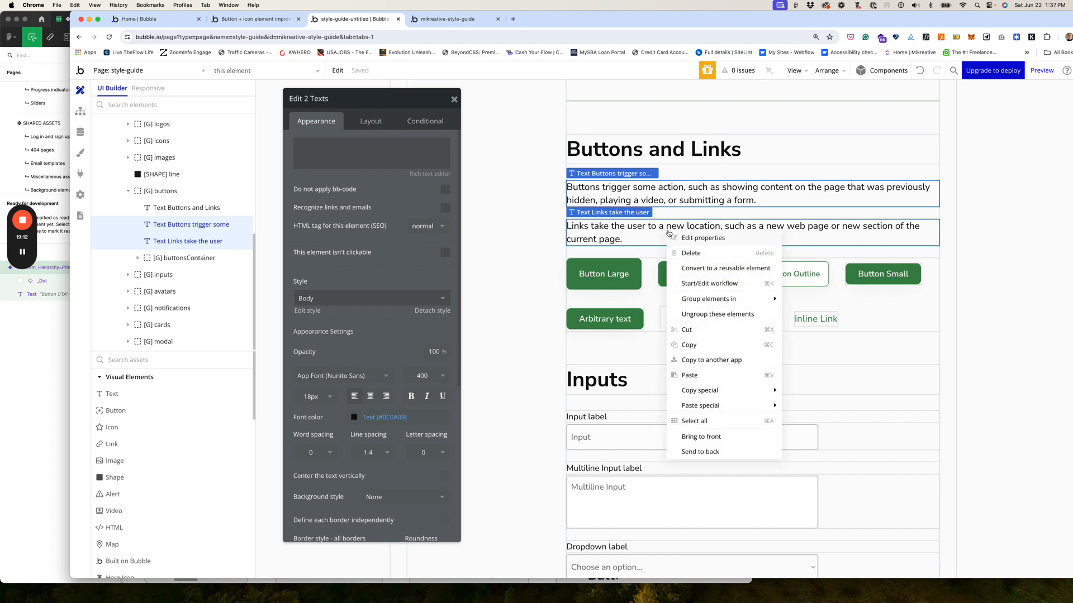
pyautogui.rightClick(666, 230)
pyautogui.moveTo(726, 299)
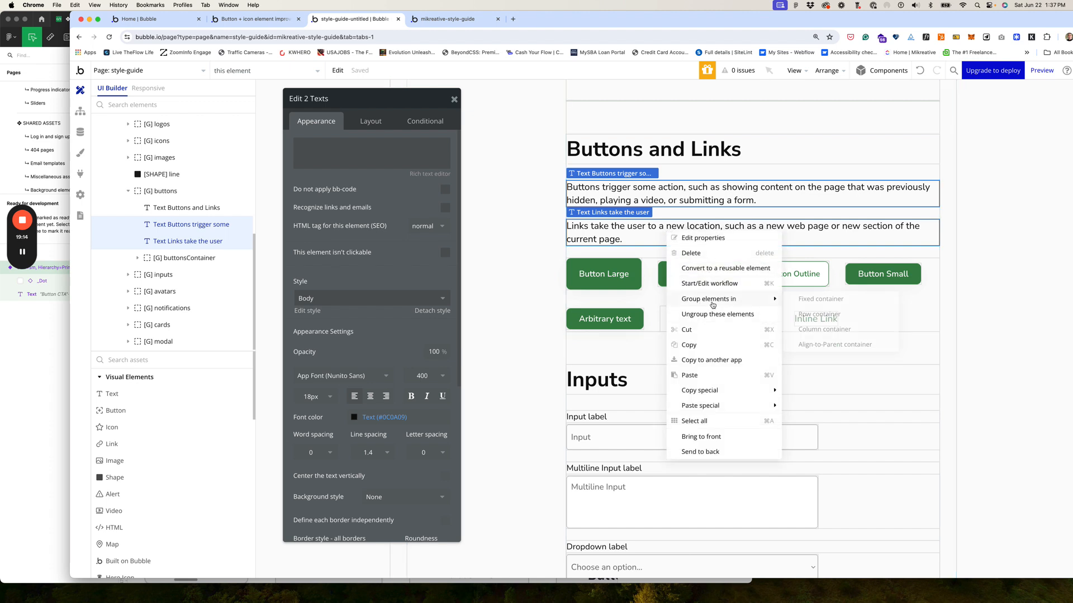
pyautogui.click(807, 329)
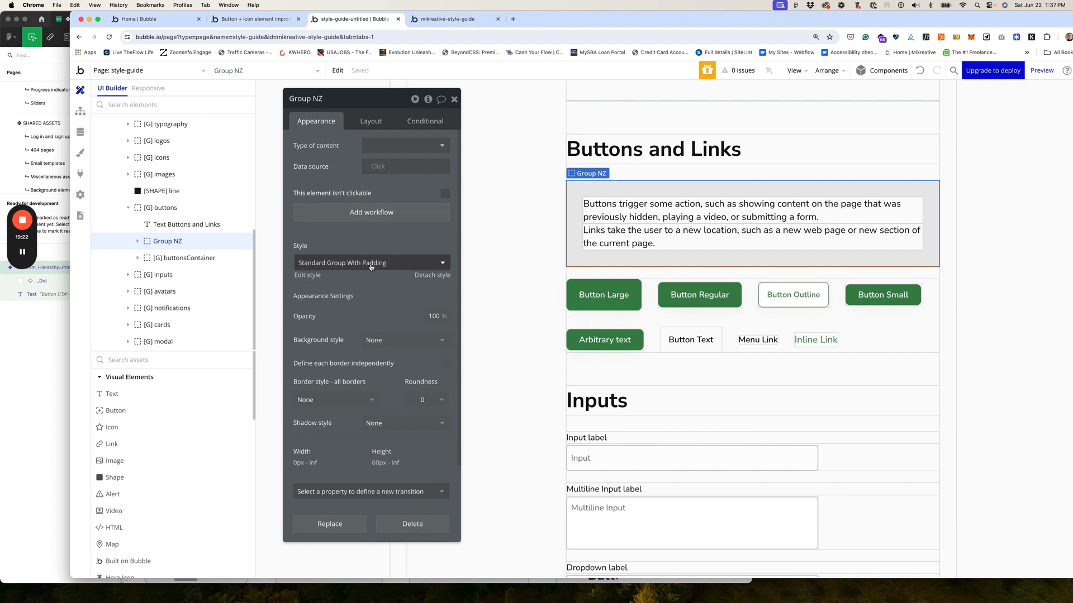
# Step: Give the new group the Standard Group style with gap spacing and an 8 px row gap
pyautogui.click(402, 268)
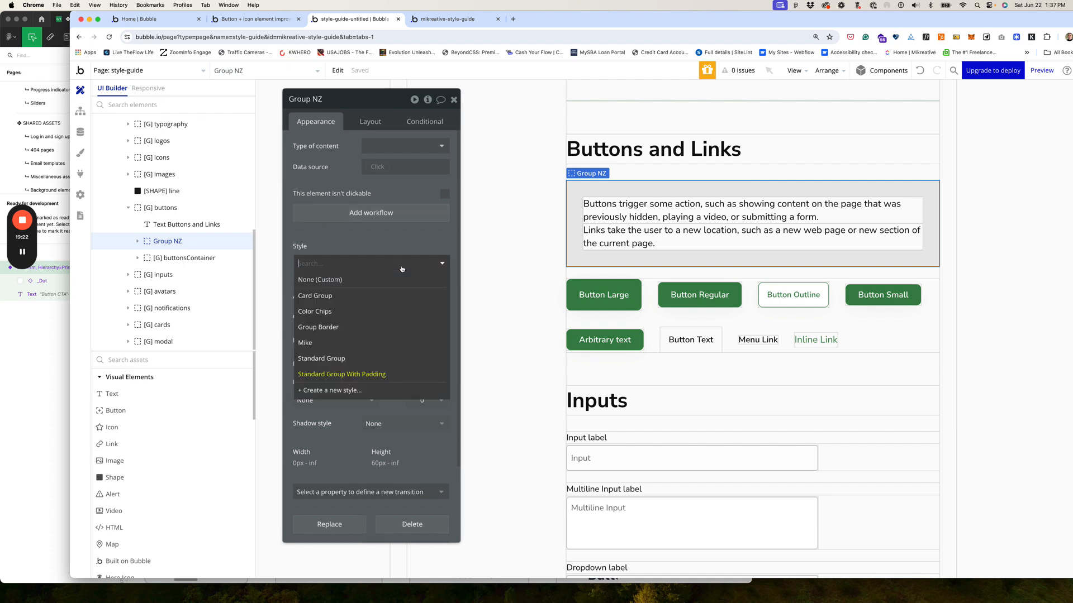
pyautogui.click(345, 358)
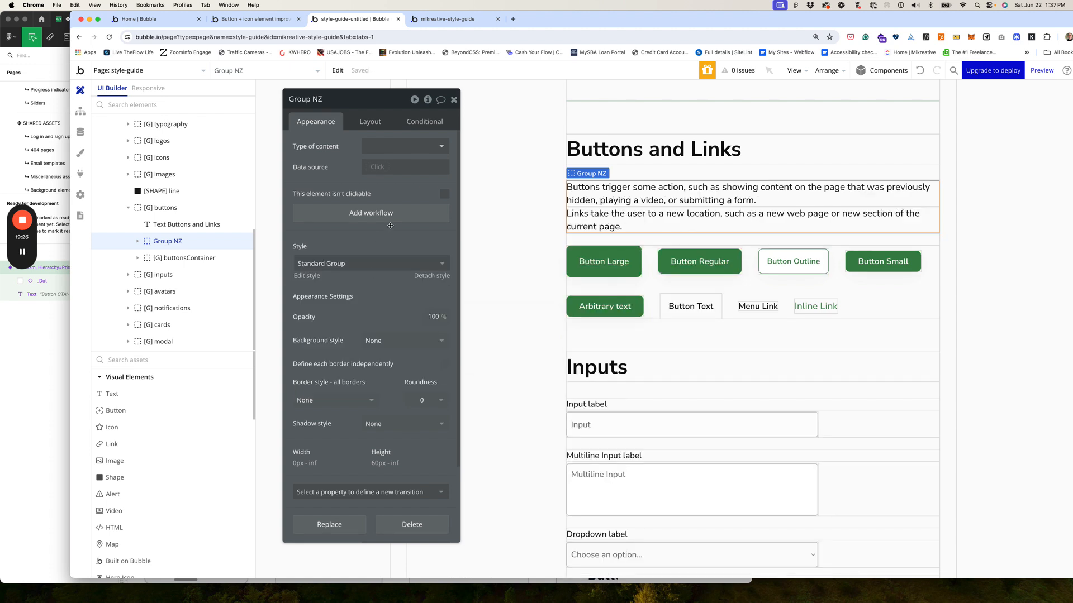
pyautogui.click(370, 122)
pyautogui.click(444, 188)
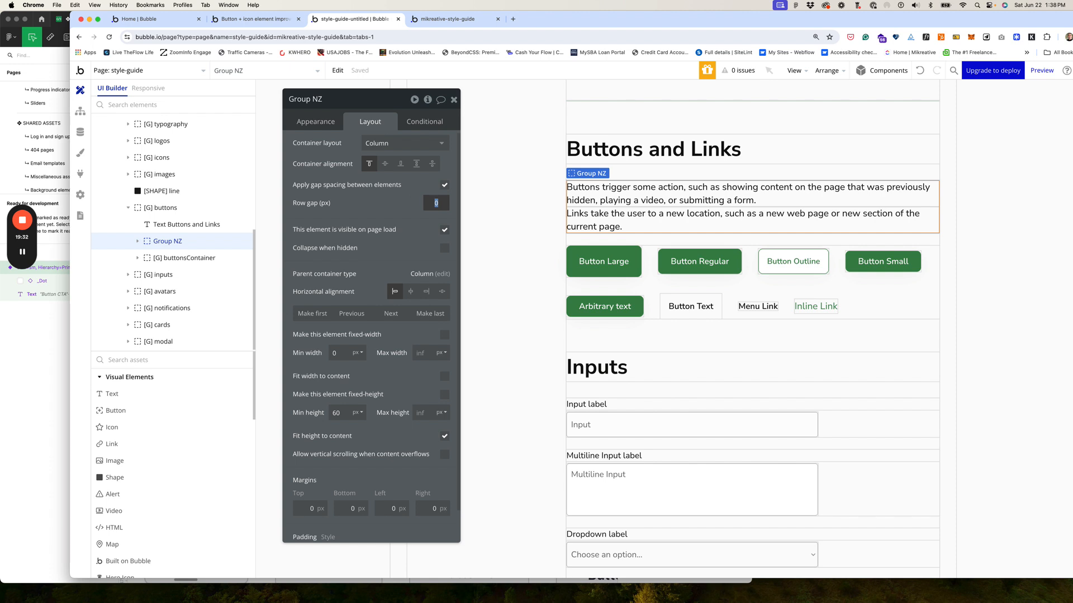
pyautogui.write('4')
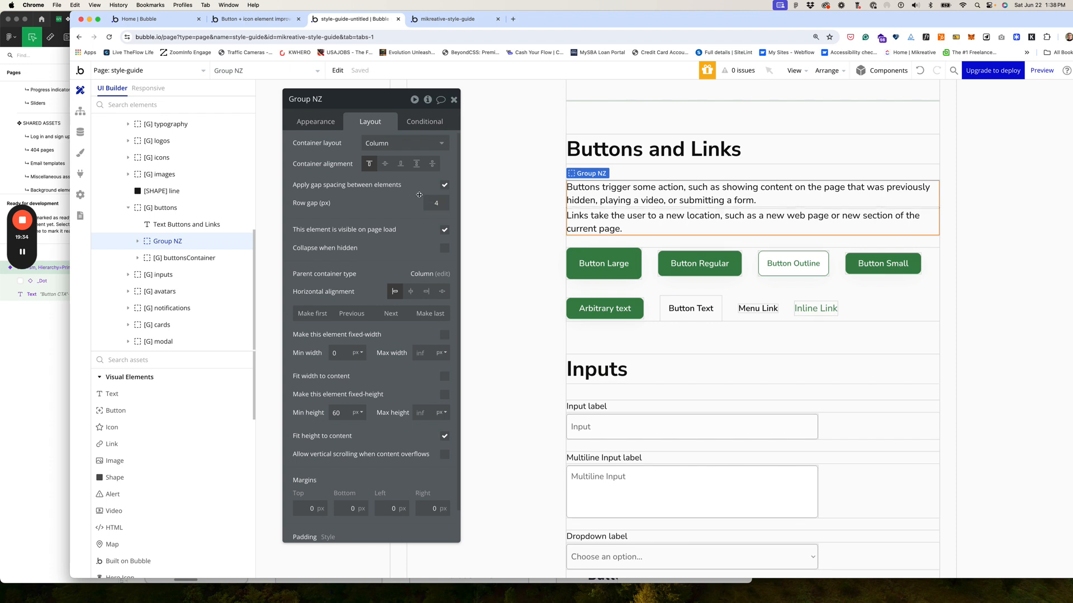
pyautogui.click(436, 202)
pyautogui.write('8')
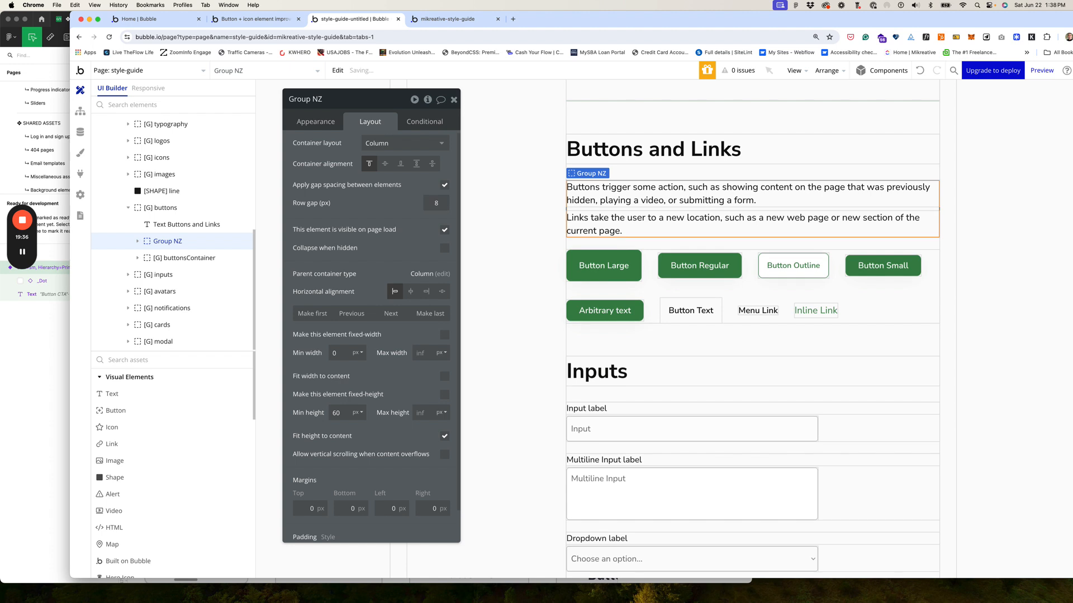
# Step: Rename the group '[G] notes'
pyautogui.click(322, 99)
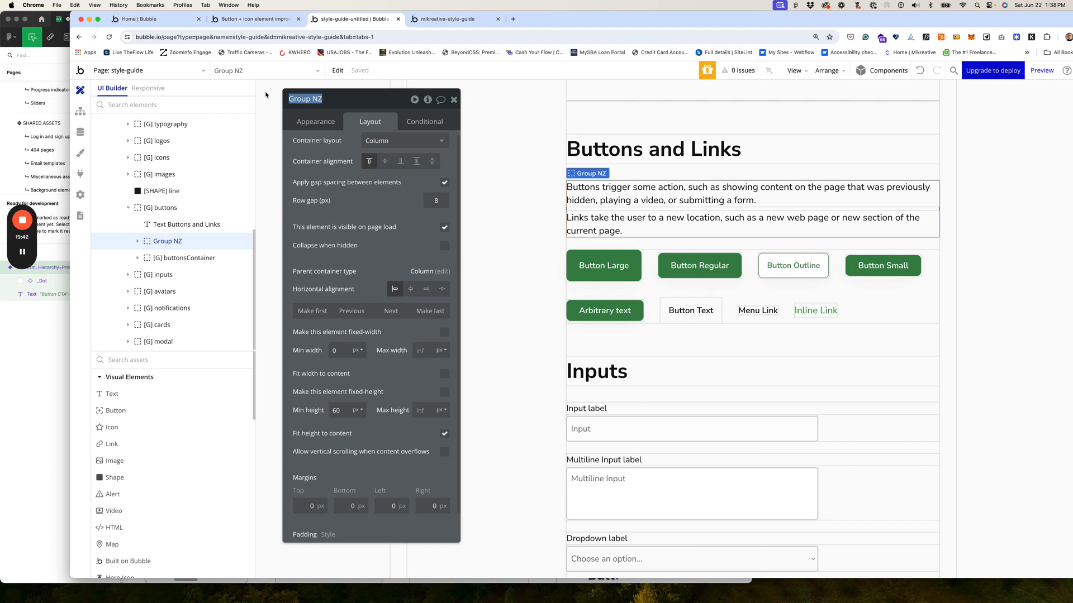
pyautogui.write('{g')
pyautogui.press('BackSpace')
pyautogui.press('BackSpace')
pyautogui.write('G] notes')
pyautogui.press('Return')
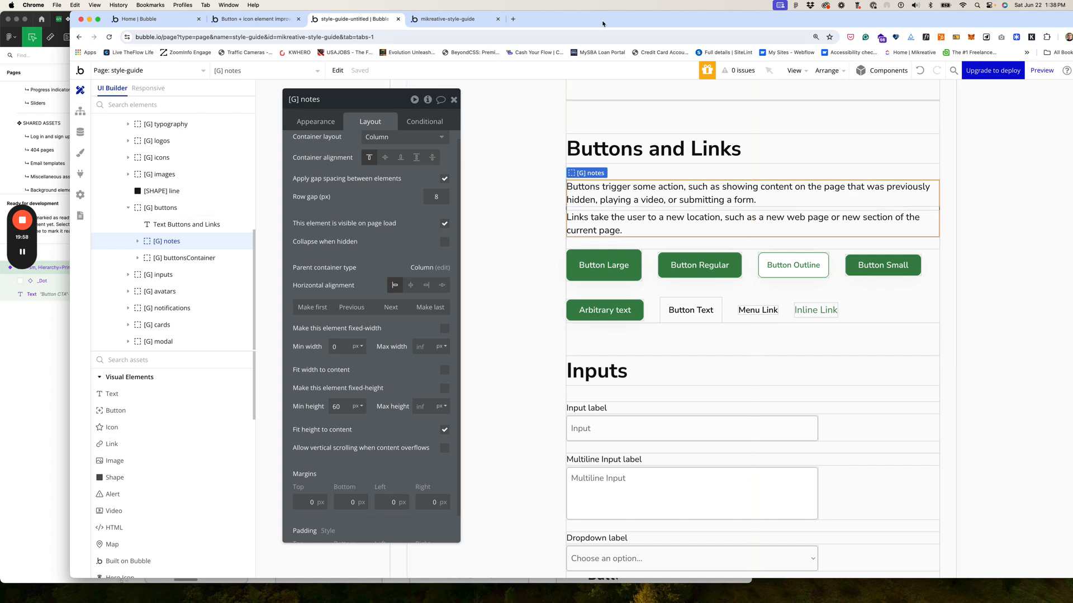
pyautogui.moveTo(603, 23); pyautogui.dragTo(598, 83)
pyautogui.moveTo(509, 52); pyautogui.dragTo(1072, 142)
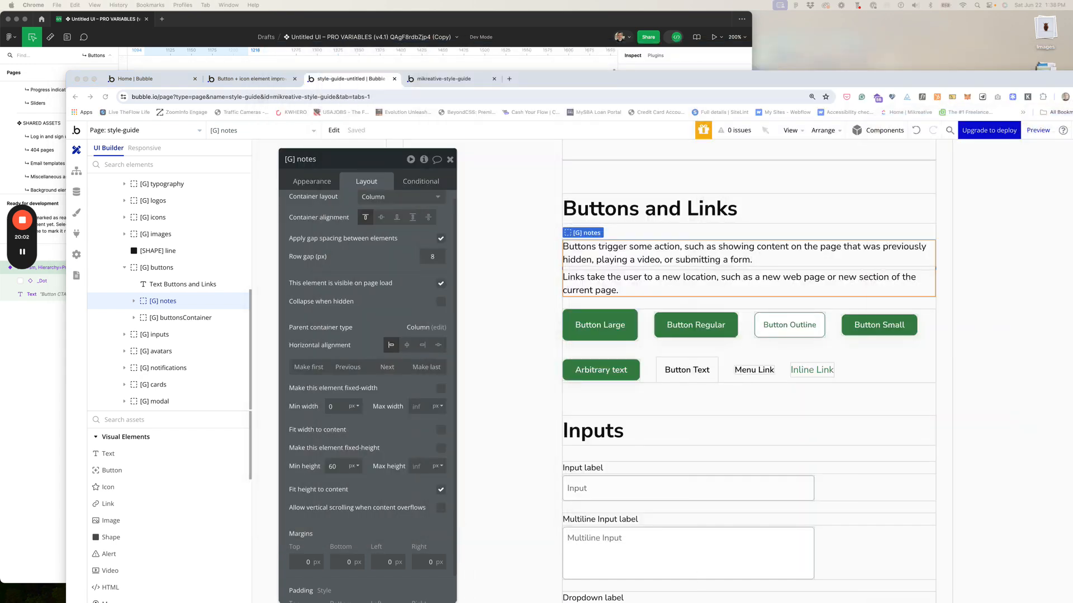
pyautogui.click(521, 19)
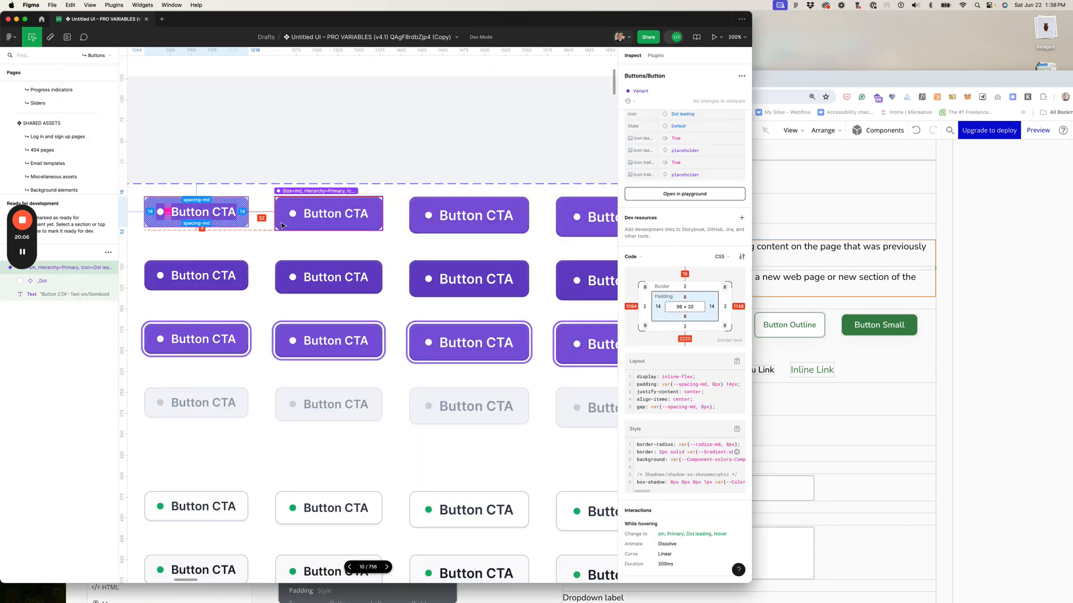
pyautogui.hscroll(-5, 274, 219)
pyautogui.hscroll(3, 280, 222)
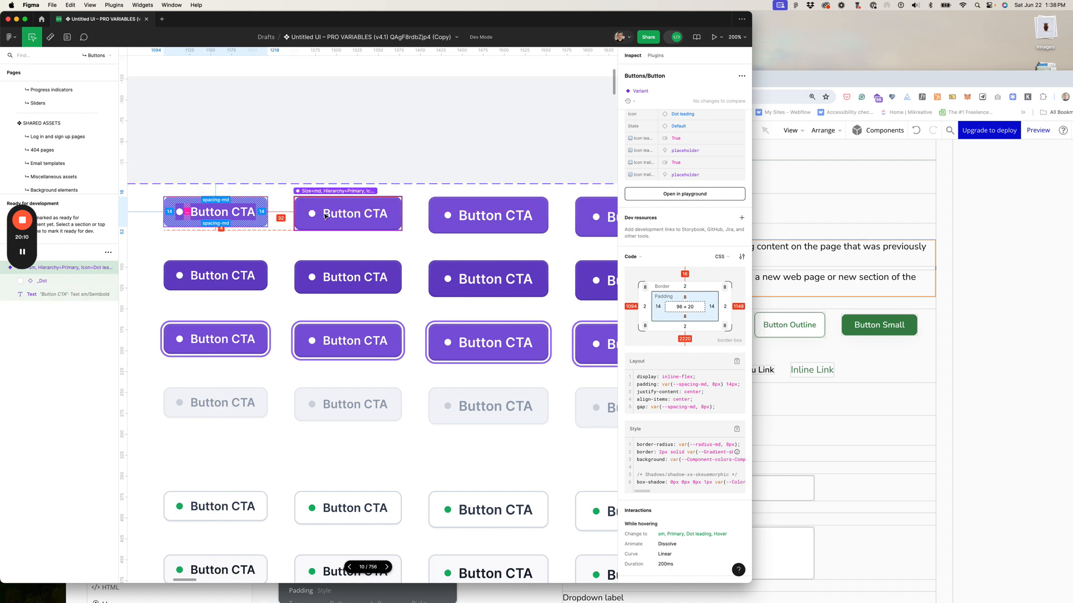
pyautogui.hscroll(6, 455, 211)
pyautogui.hscroll(3, 455, 211)
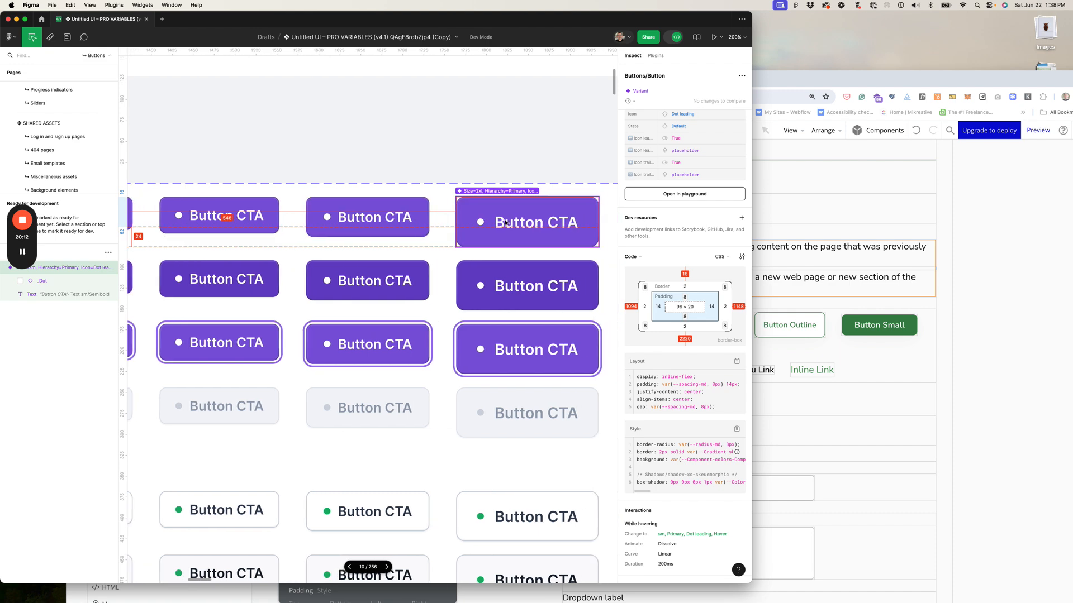
pyautogui.scroll(-1, 303, 281)
pyautogui.hscroll(-10, 303, 281)
pyautogui.scroll(1, 304, 281)
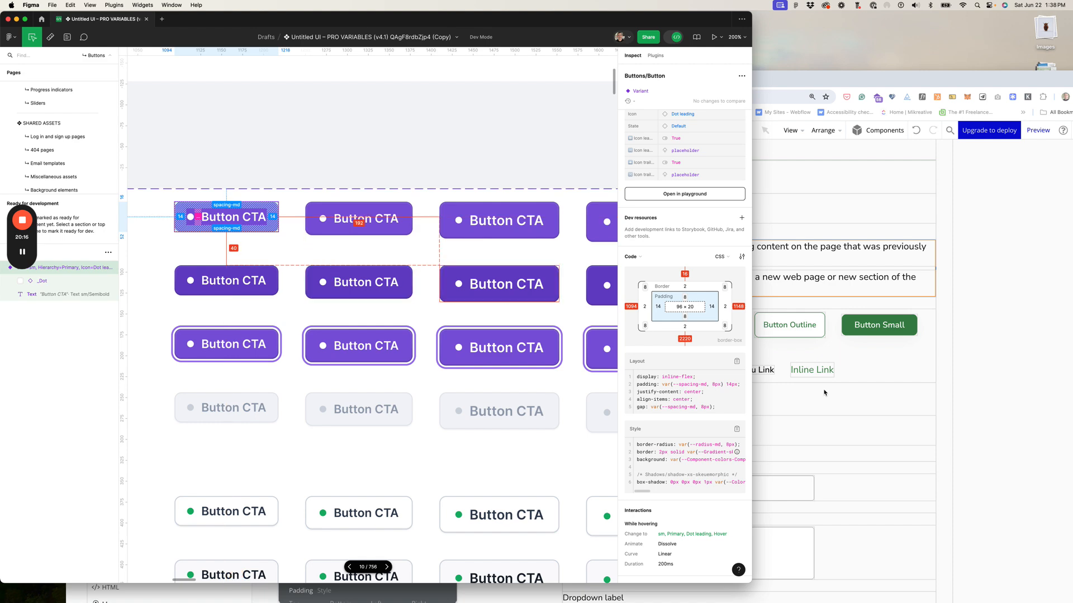
pyautogui.click(887, 364)
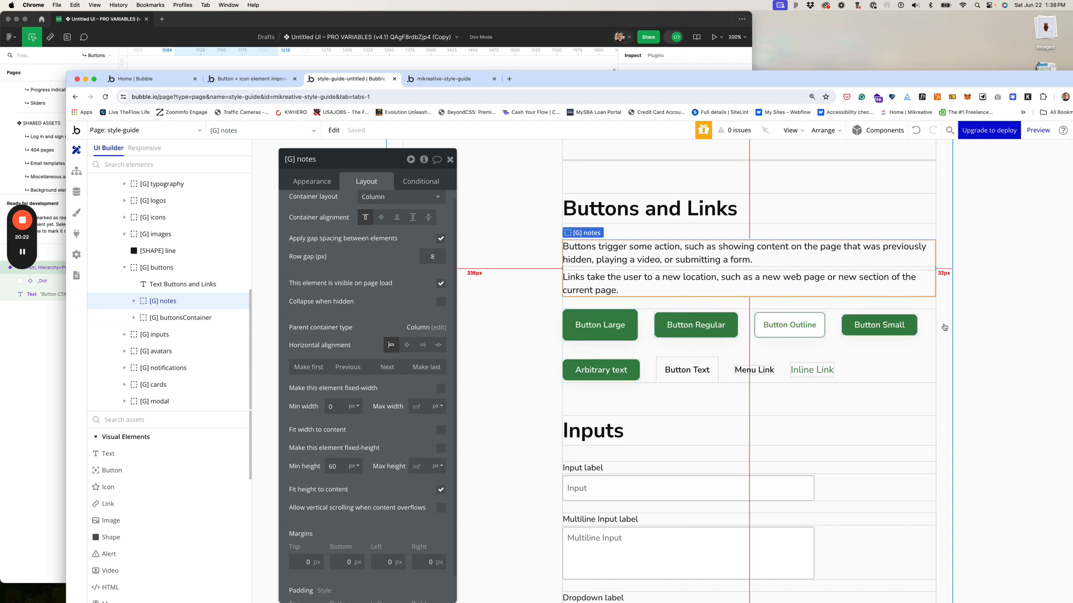
# Step: Rename the Button Large element from '[BTN] large' to '[BTN] 2xl'
pyautogui.click(584, 325)
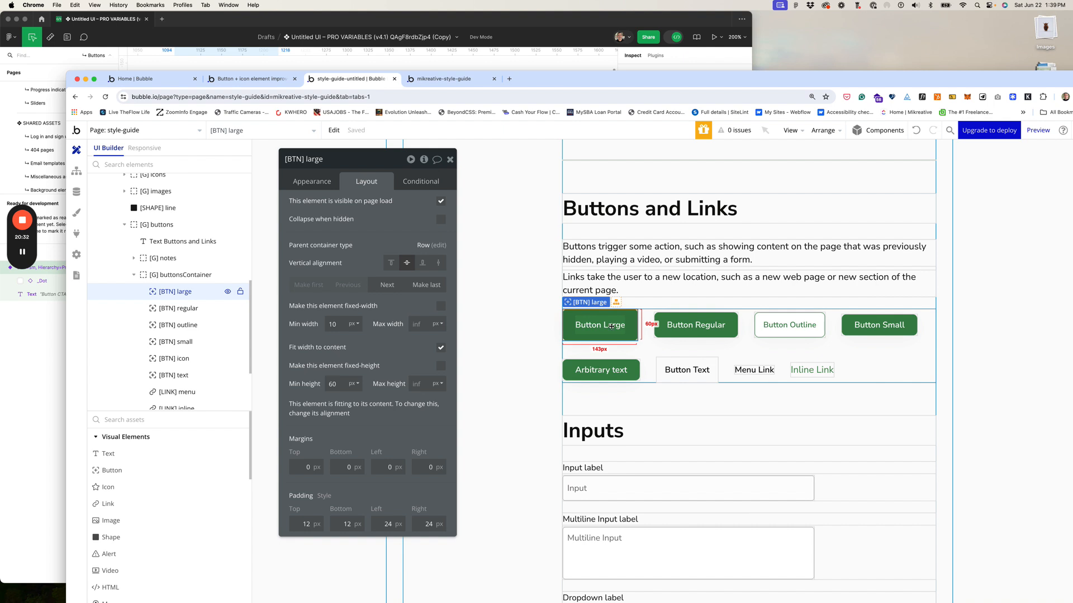
pyautogui.click(311, 160)
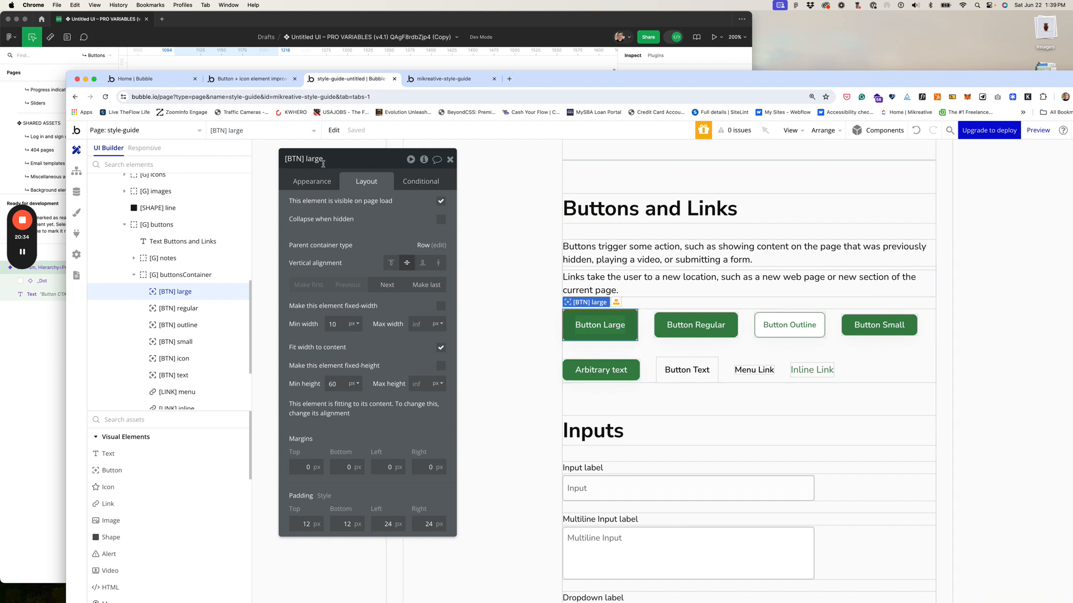
pyautogui.click(306, 160)
pyautogui.write('2x')
pyautogui.click(335, 159)
pyautogui.press('BackSpace')
pyautogui.press('BackSpace')
pyautogui.press('BackSpace')
pyautogui.press('Return')
# Step: Inspect the 2xl Button CTA variant in Figma Dev Mode
pyautogui.click(528, 27)
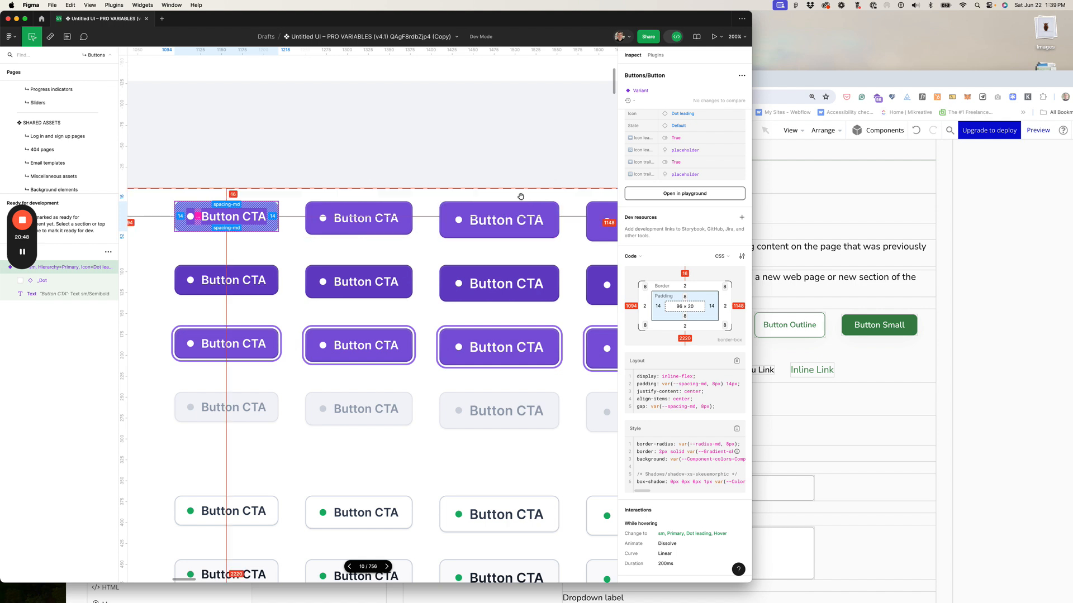
pyautogui.hscroll(10, 520, 197)
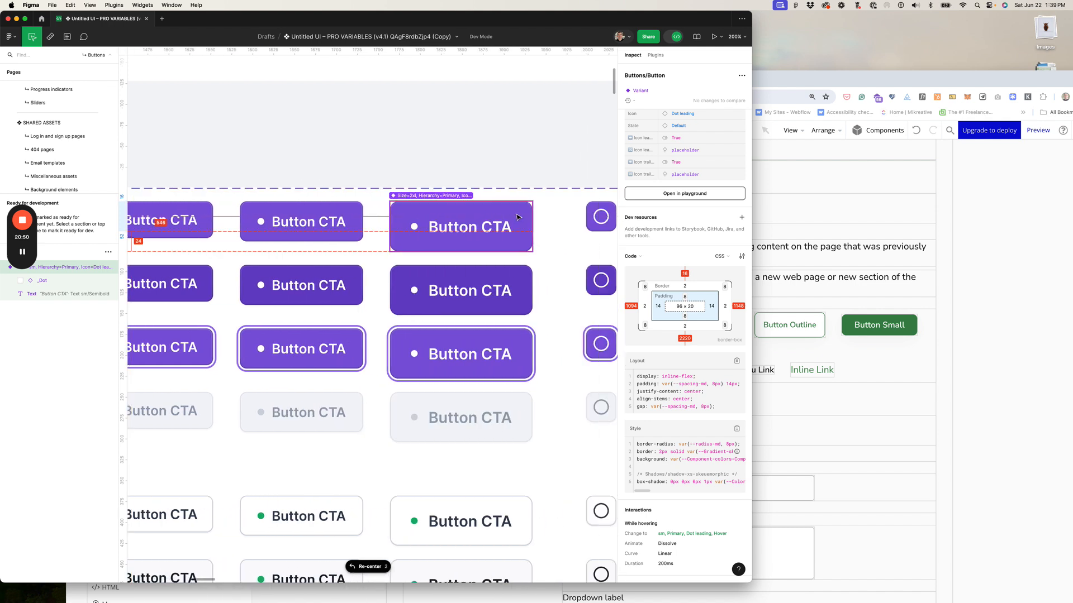
pyautogui.click(517, 217)
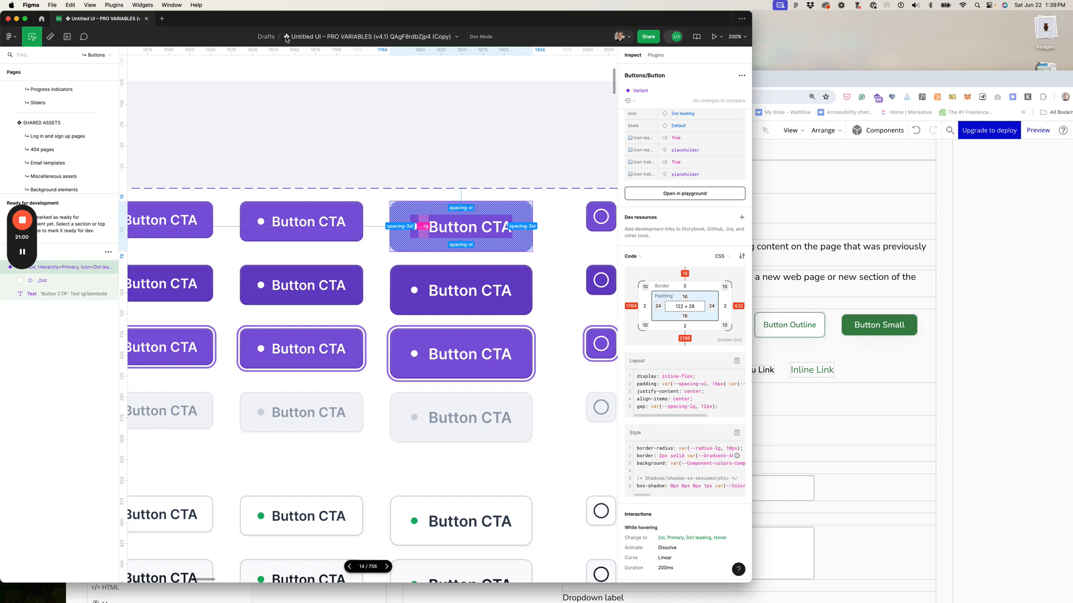
pyautogui.click(802, 103)
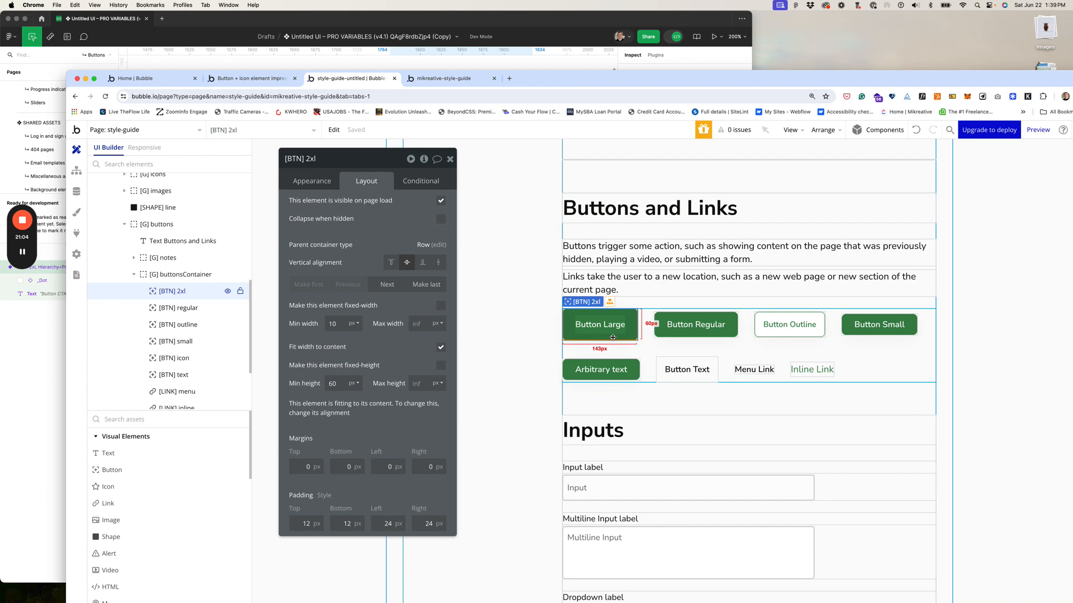
# Step: Read the 2xl button text layer's Text lg/Semibold typography, then show Bubble's Appearance settings
pyautogui.click(412, 31)
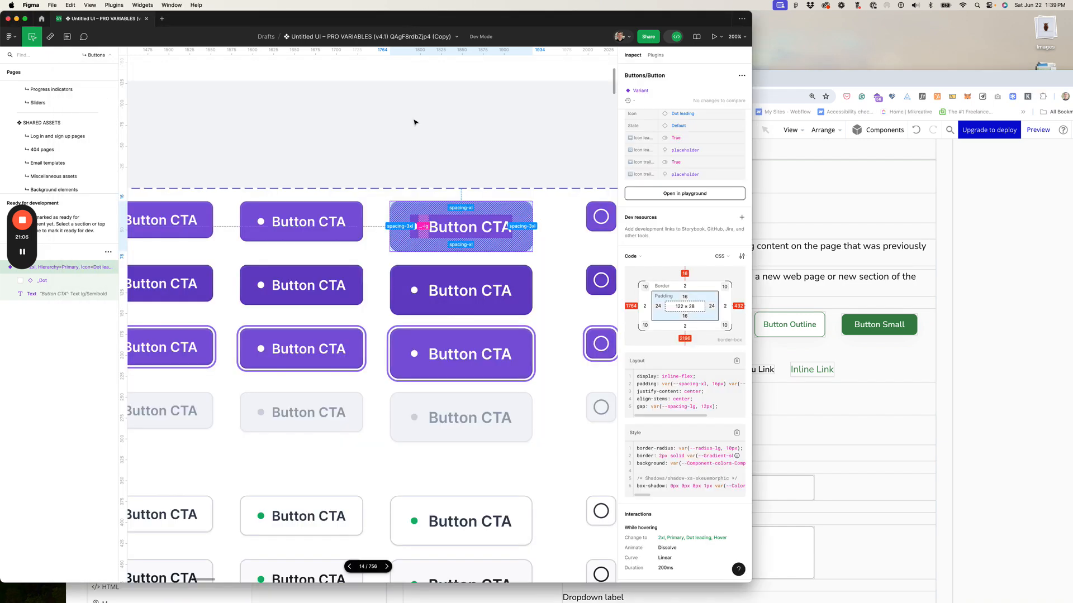
pyautogui.click(485, 228)
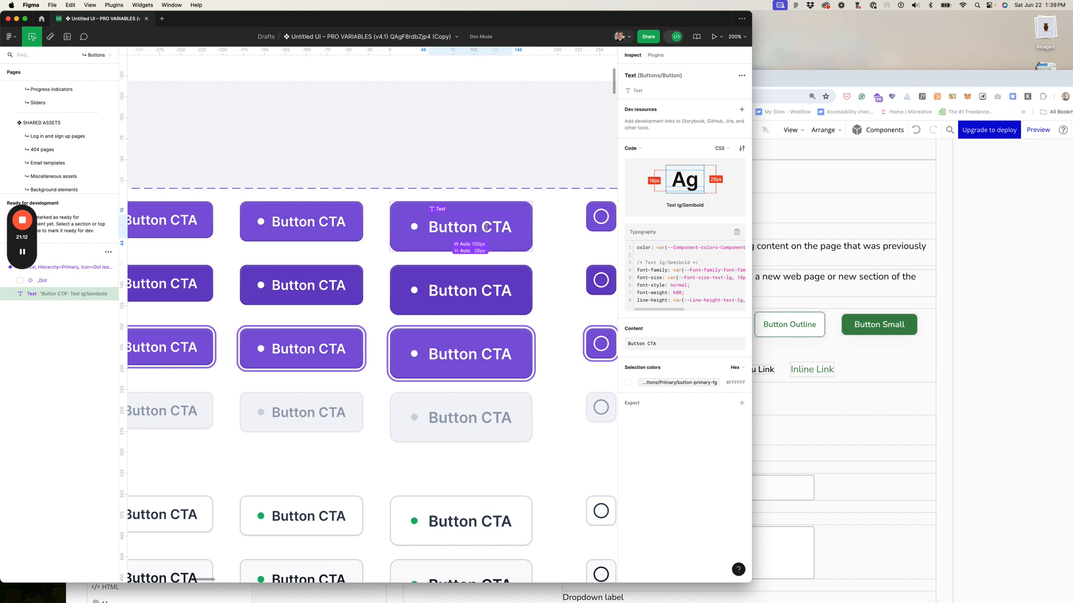
pyautogui.hscroll(1, 684, 276)
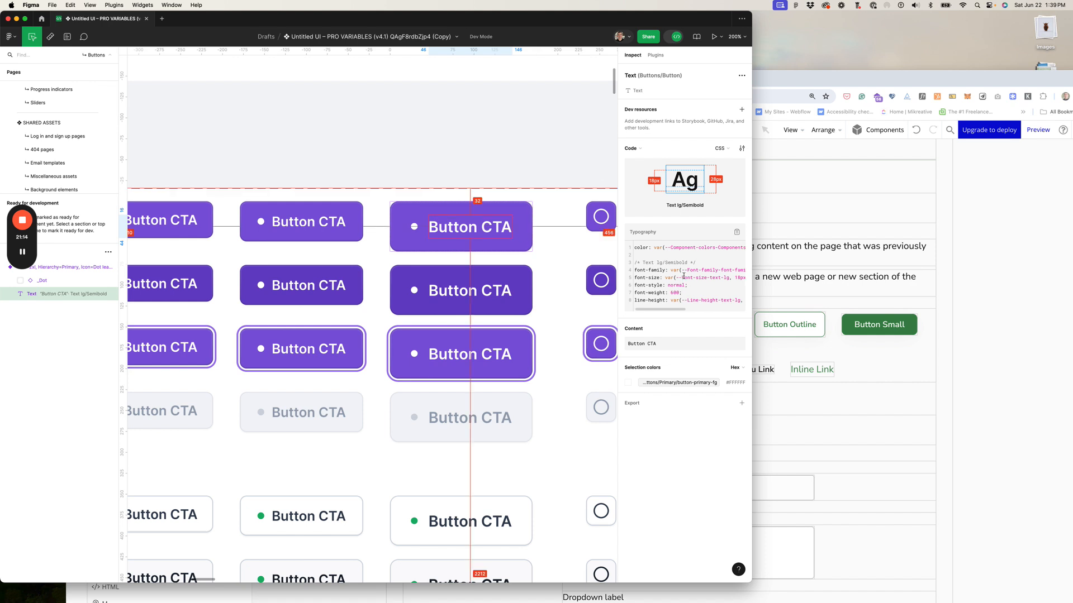
pyautogui.hscroll(5, 683, 276)
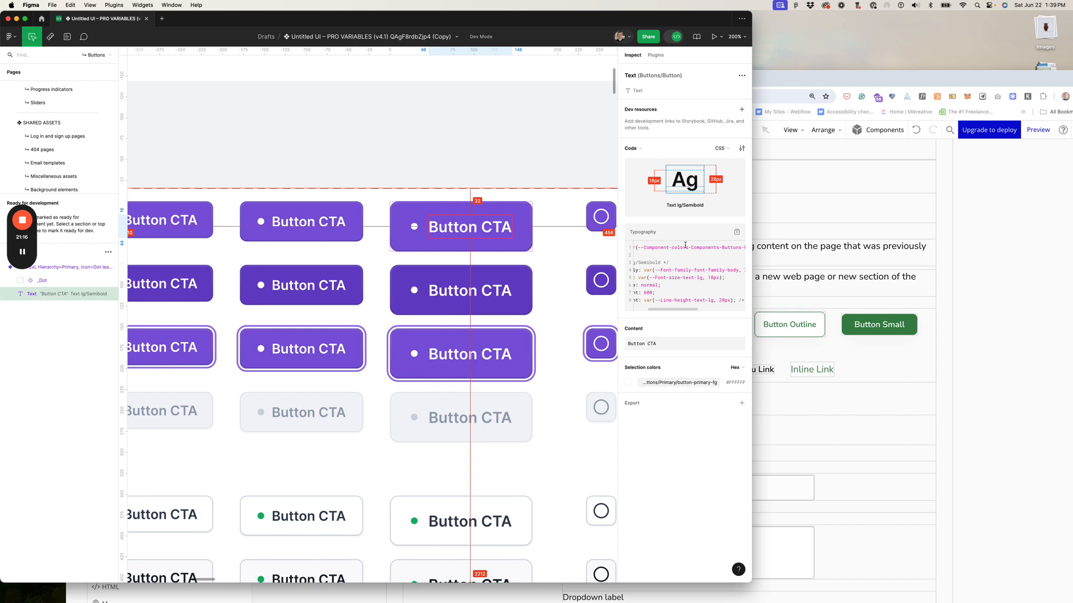
pyautogui.click(776, 75)
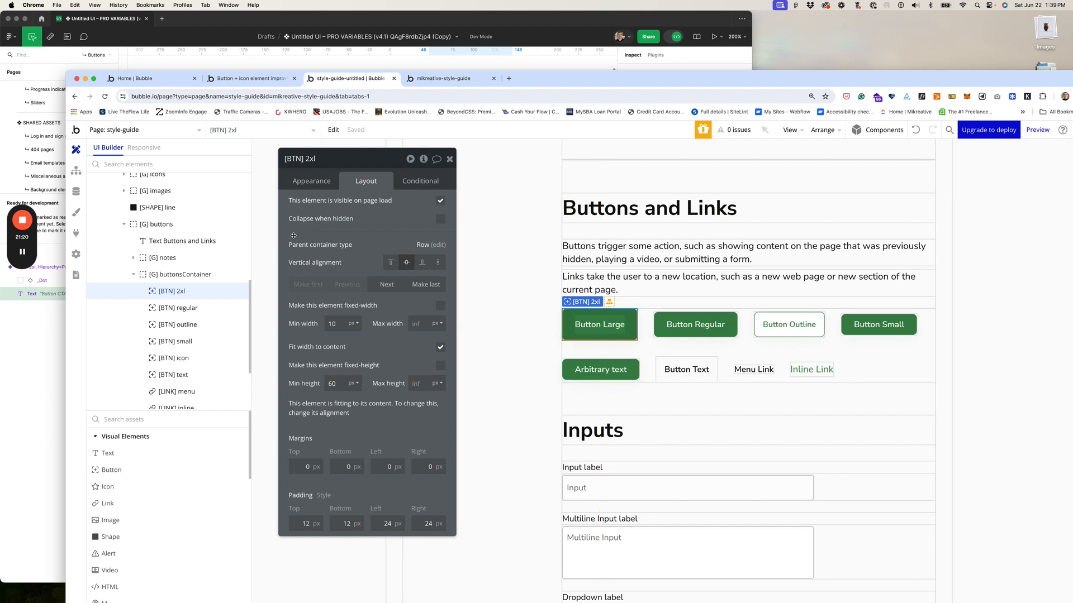
pyautogui.click(293, 183)
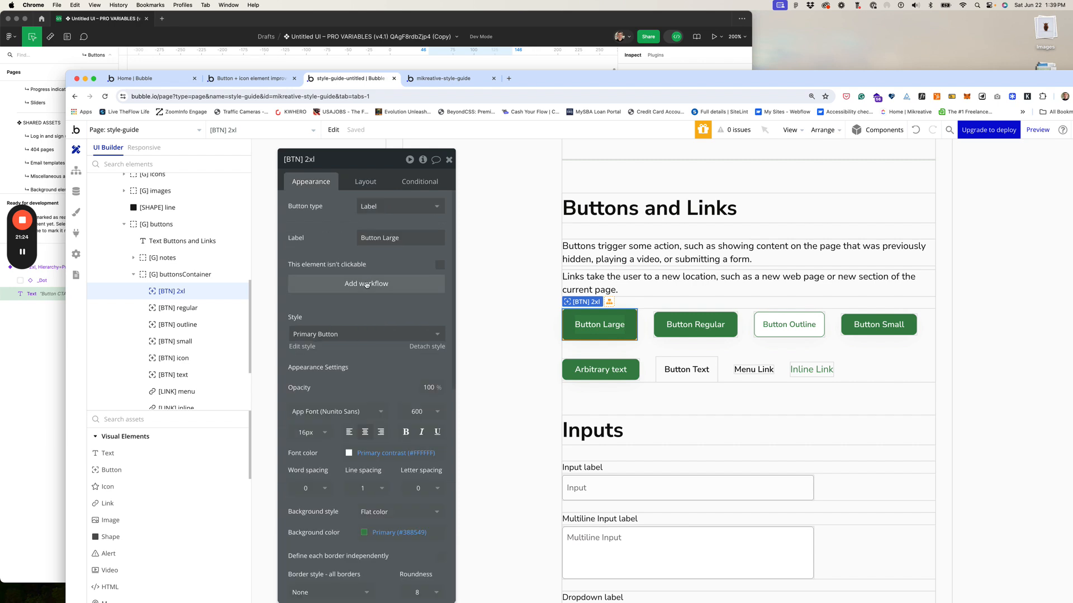
# Step: Set the [BTN] 2xl label's font size to 18 after checking the text size in Figma
pyautogui.moveTo(370, 160); pyautogui.dragTo(367, 125)
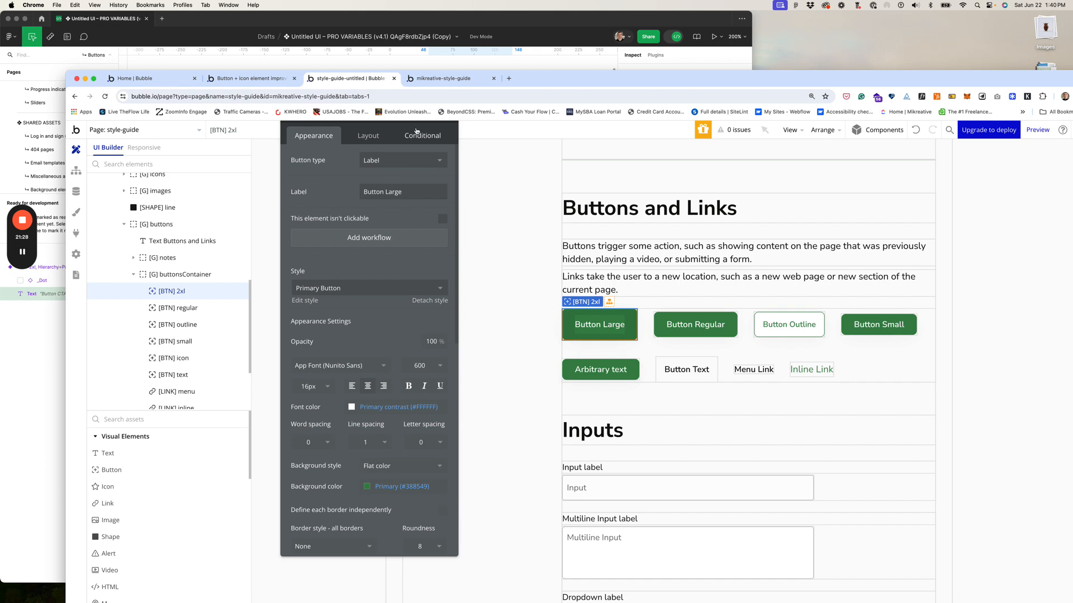
pyautogui.moveTo(538, 81); pyautogui.dragTo(530, 22)
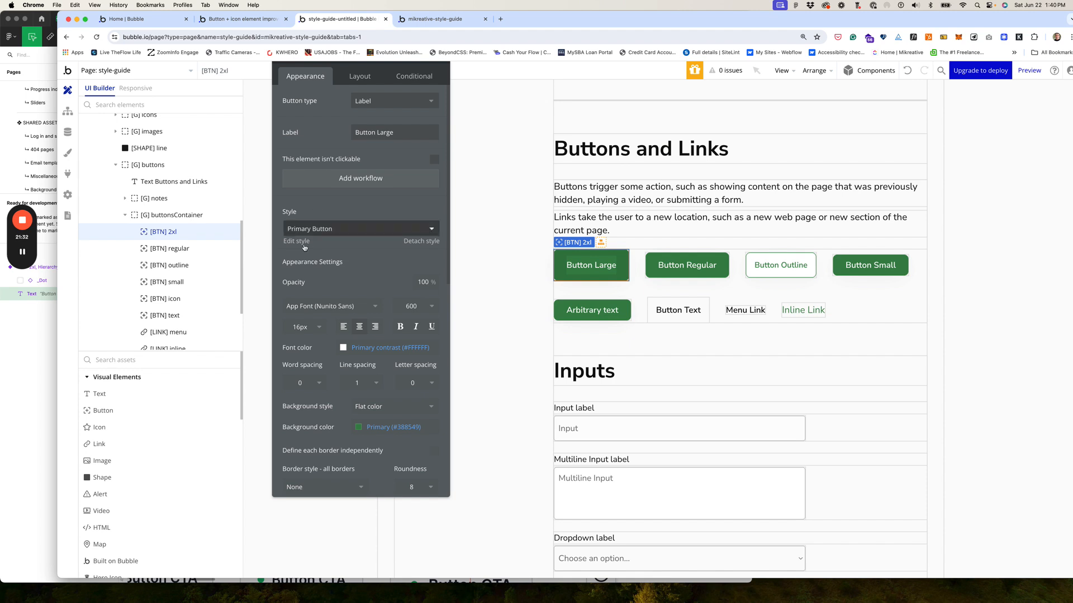
pyautogui.click(301, 331)
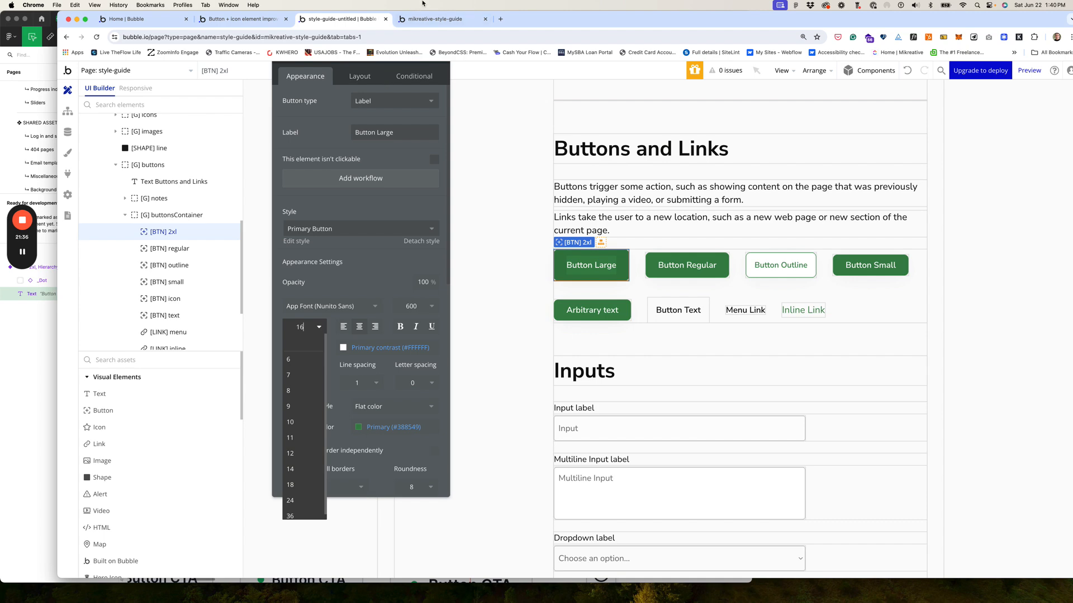
pyautogui.click(7, 12)
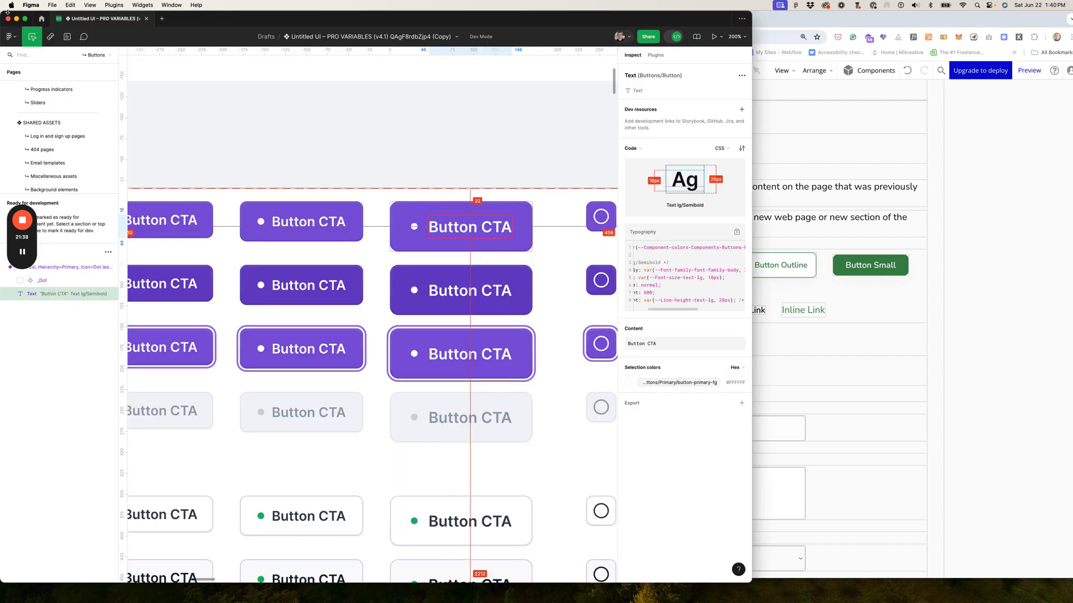
pyautogui.click(289, 228)
pyautogui.click(287, 223)
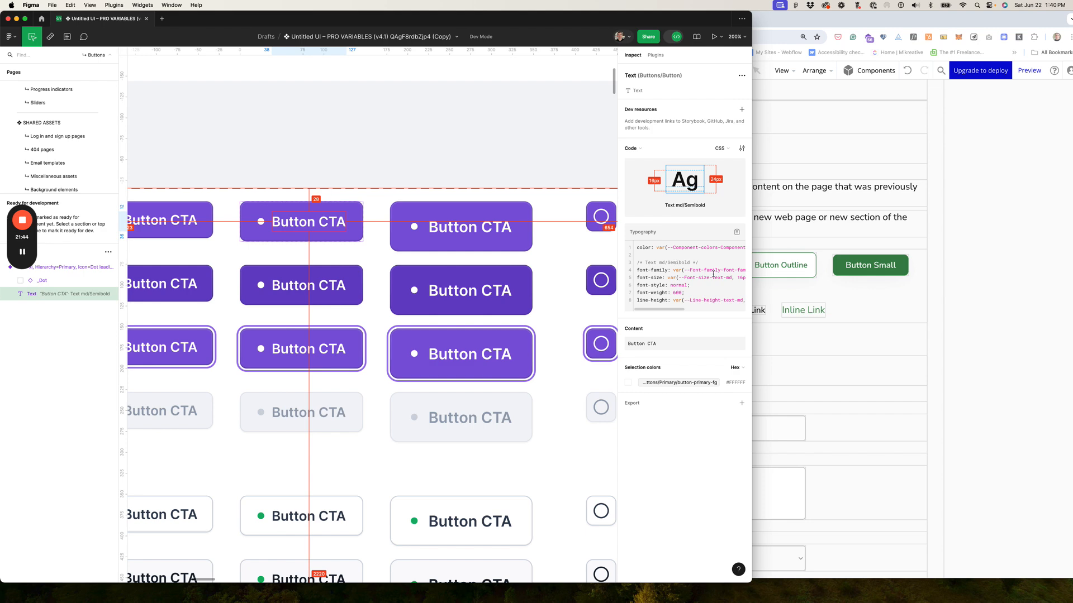
pyautogui.hscroll(3, 713, 274)
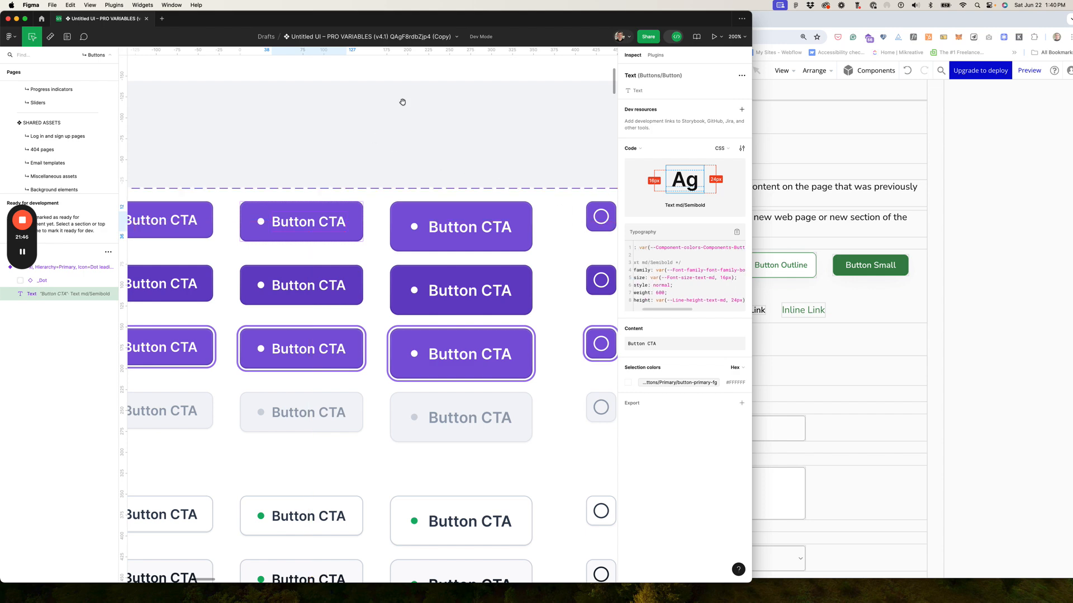
pyautogui.click(833, 24)
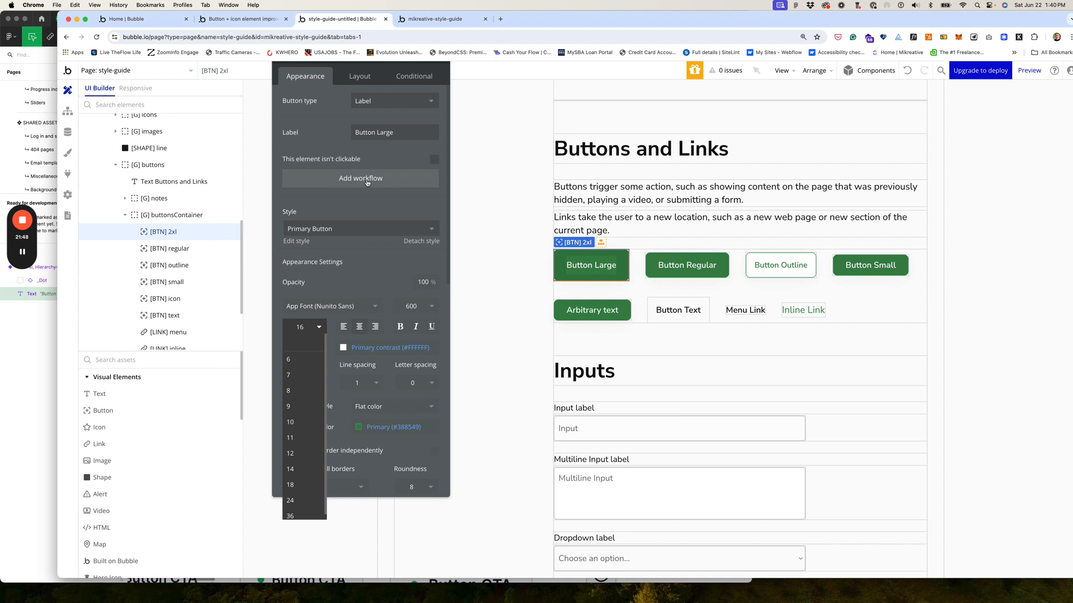
pyautogui.click(301, 485)
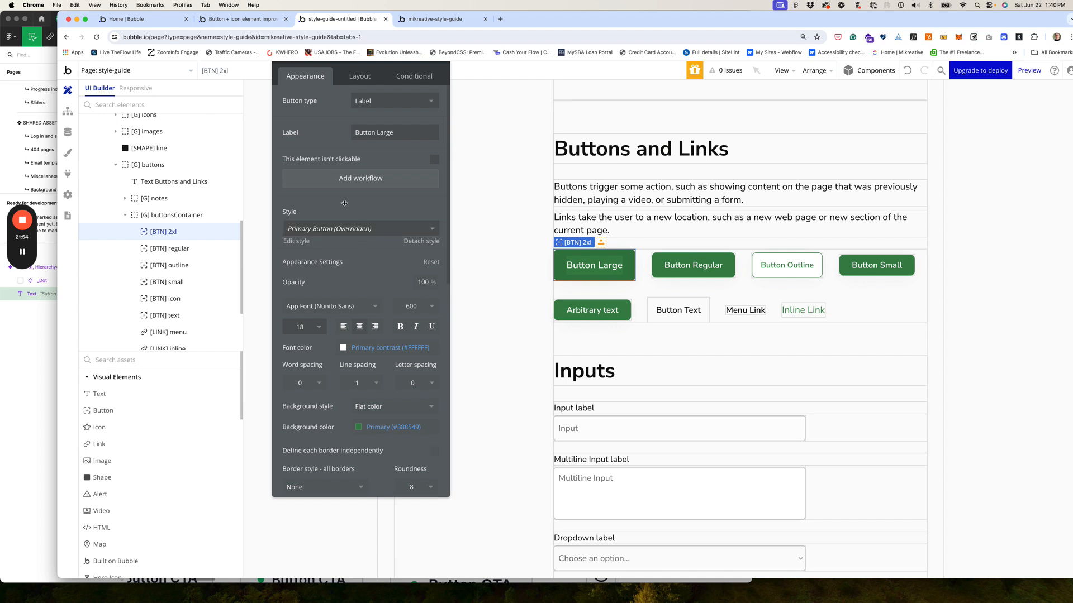
# Step: Make the button a Label and icon type using the Material icon library
pyautogui.click(380, 105)
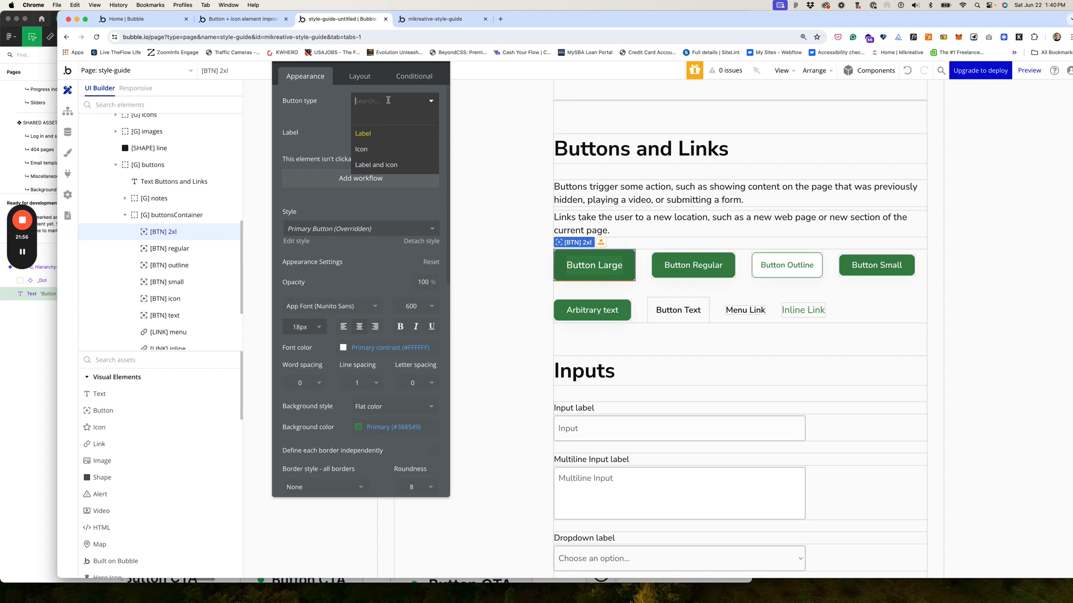
pyautogui.click(379, 165)
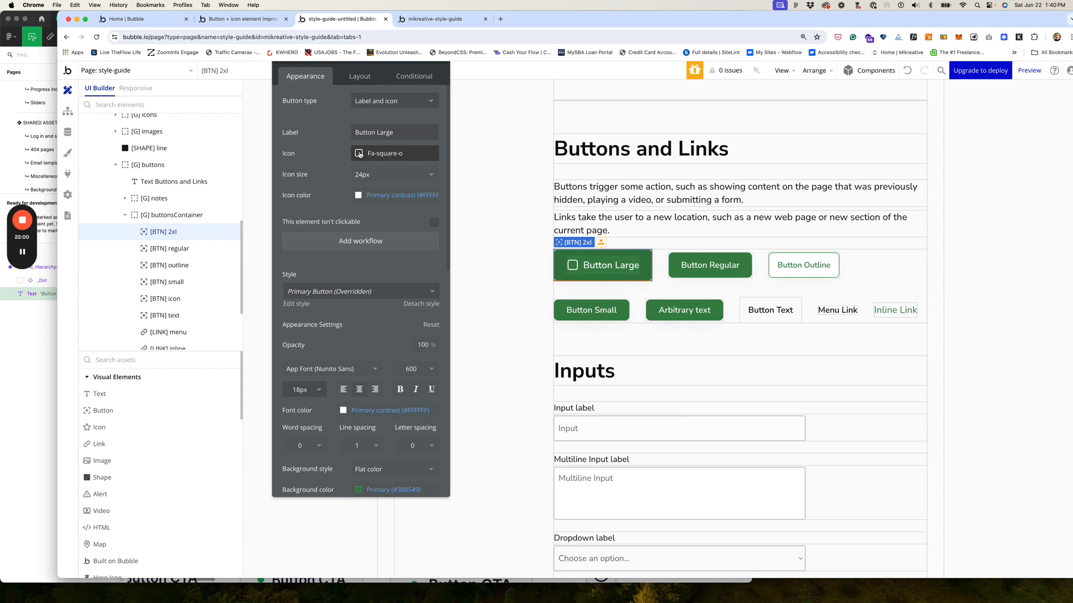
pyautogui.click(359, 152)
pyautogui.click(419, 172)
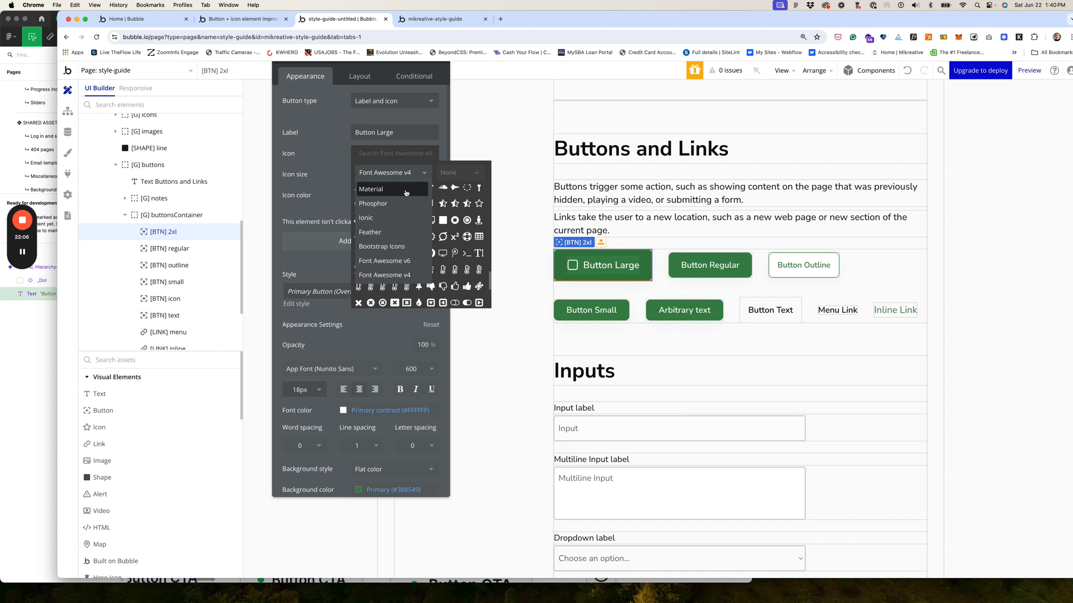
pyautogui.click(406, 190)
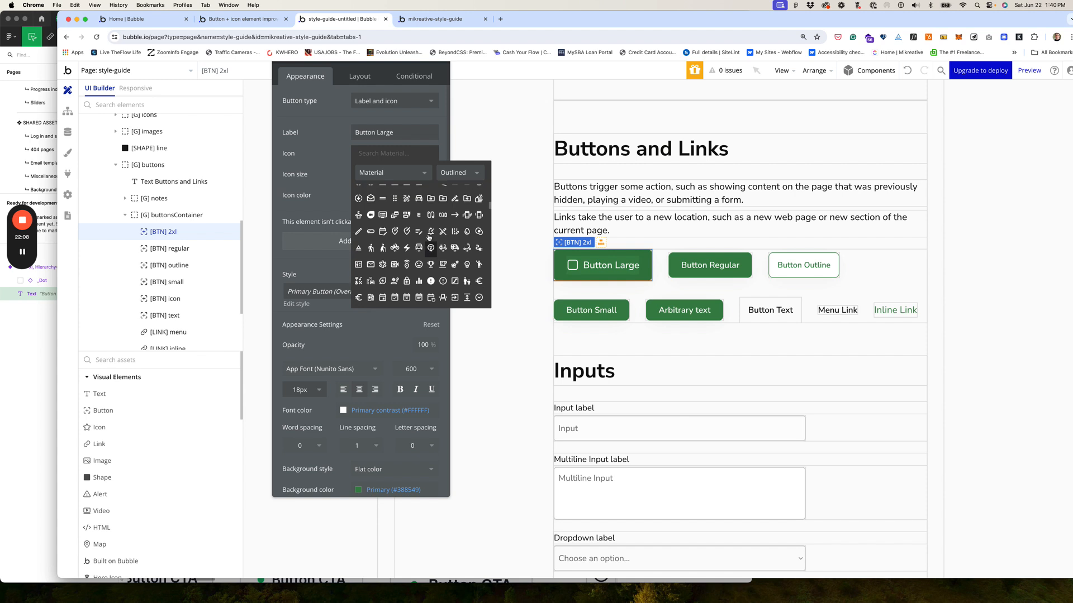
# Step: Search the Material icons for 'time' and pick the Access_time clock icon
pyautogui.scroll(2, 429, 237)
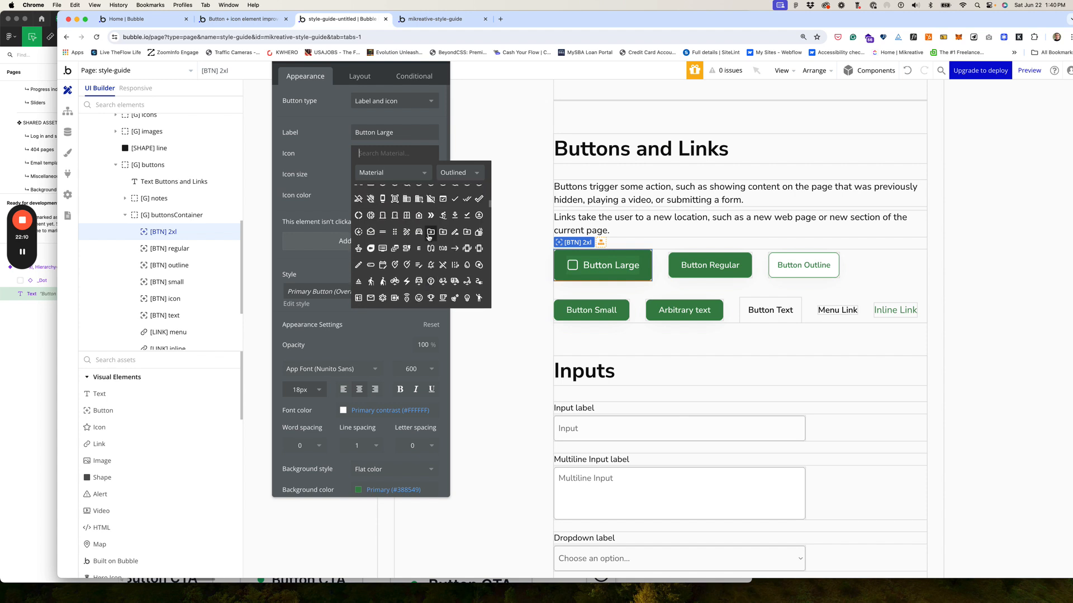
pyautogui.scroll(5, 429, 237)
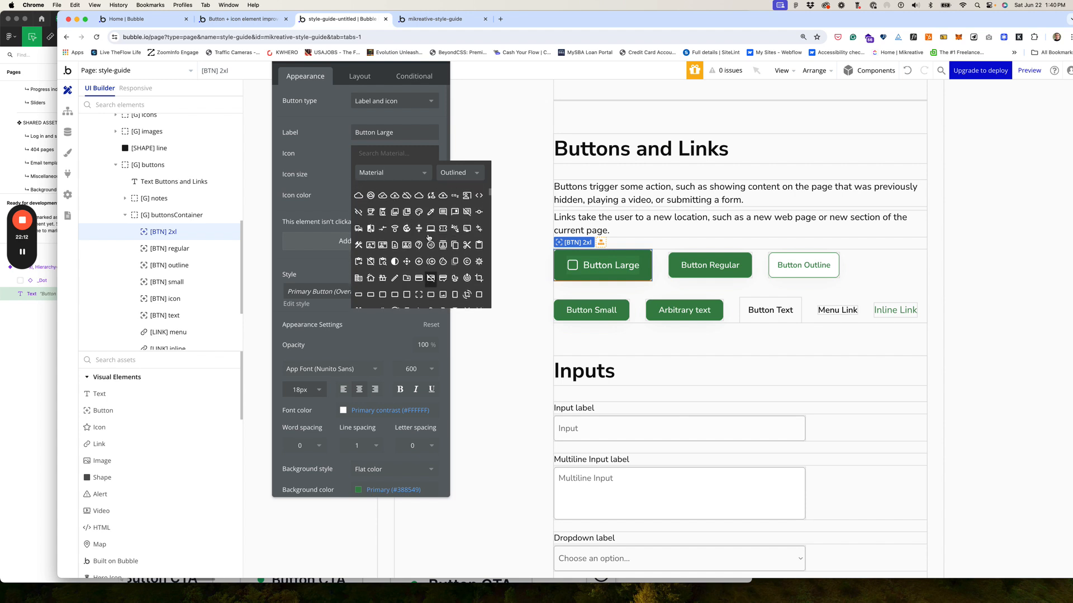
pyautogui.scroll(5, 428, 238)
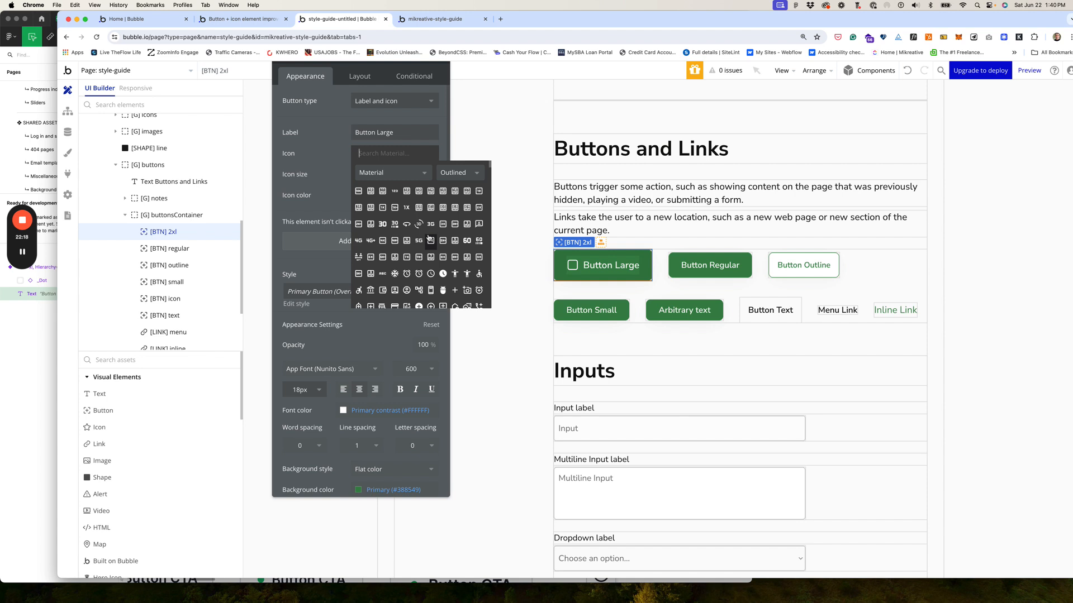
pyautogui.write('ban')
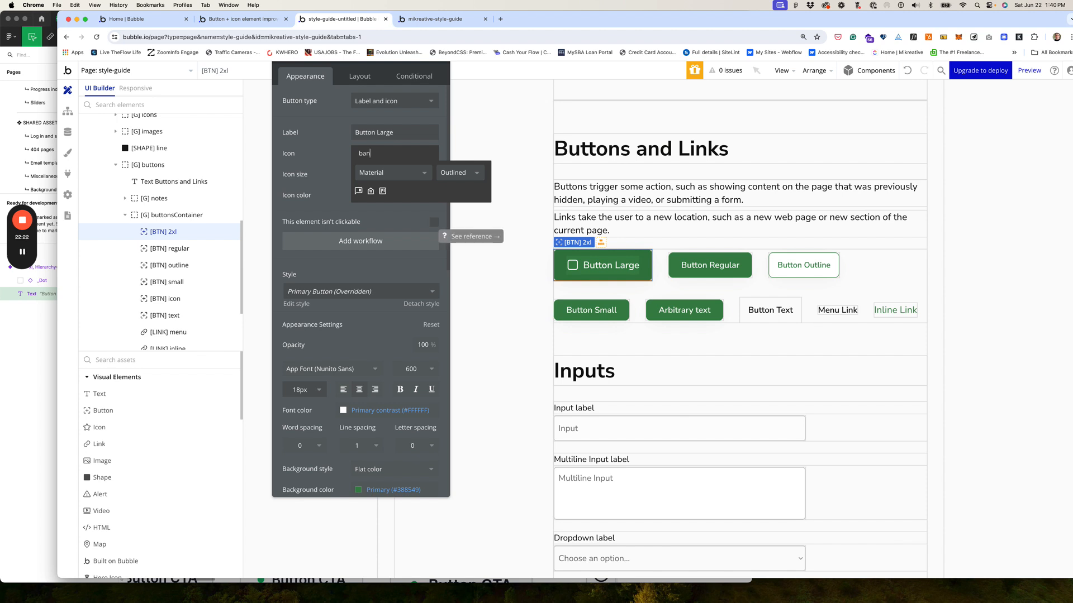
pyautogui.press('BackSpace')
pyautogui.press('BackSpace')
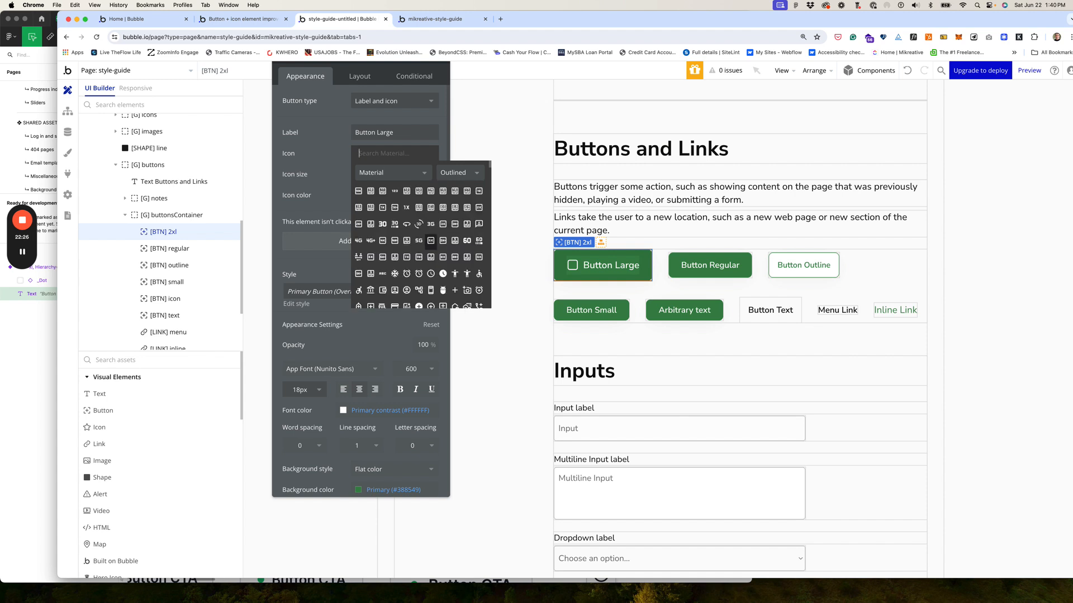
pyautogui.write('cl')
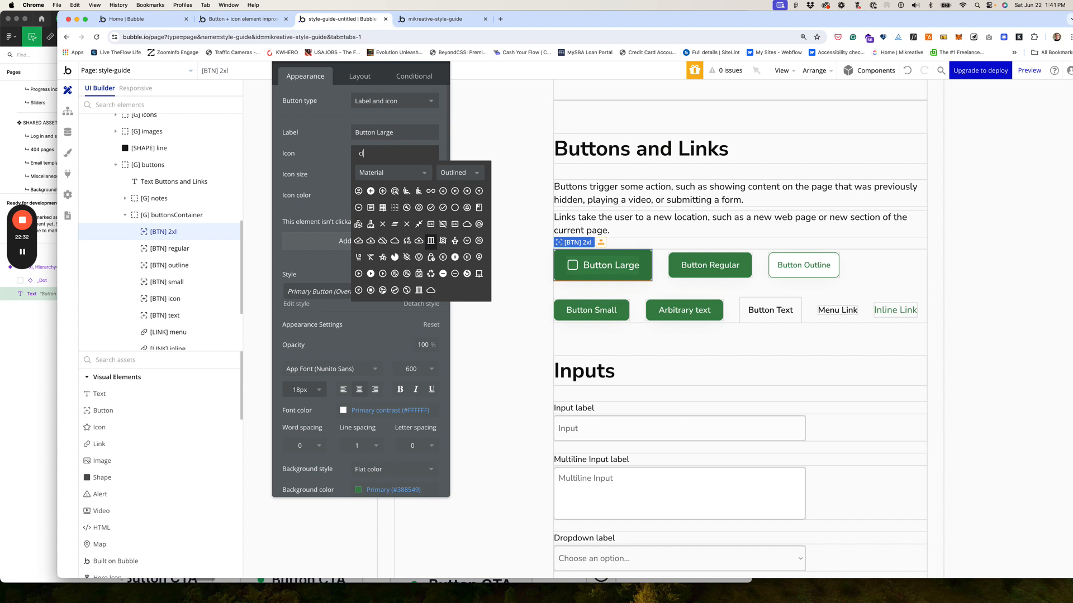
pyautogui.write('o')
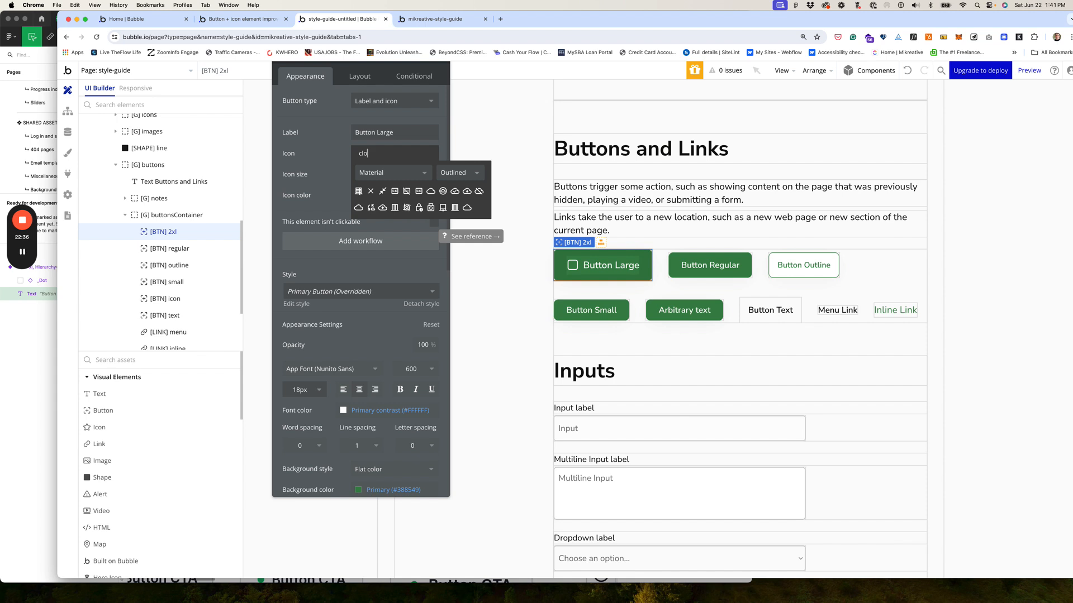
pyautogui.press('BackSpace')
pyautogui.press('BackSpace')
pyautogui.press('BackSpace')
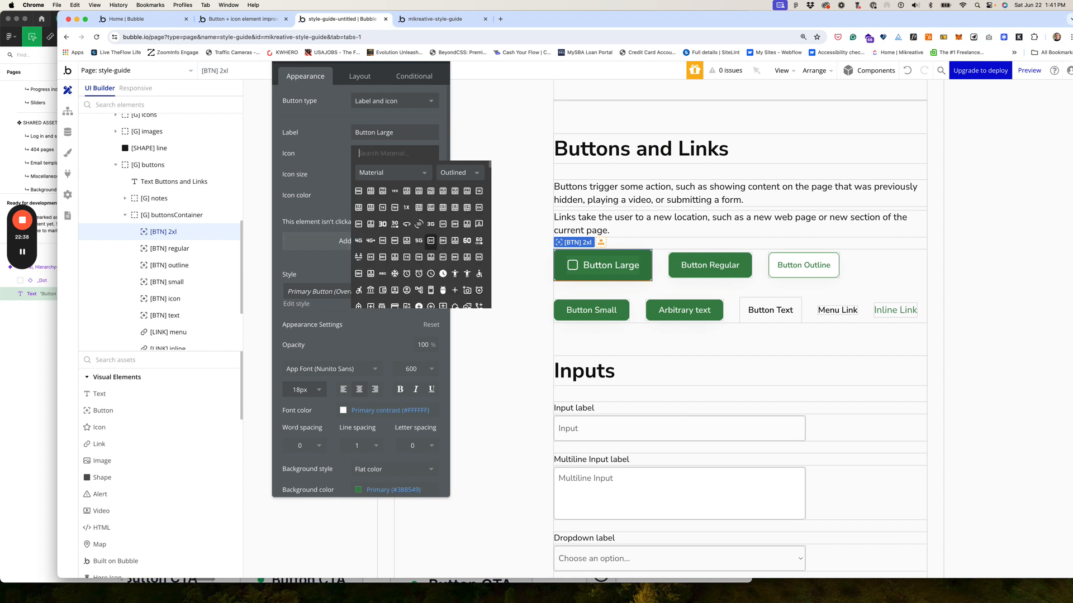
pyautogui.write('timer')
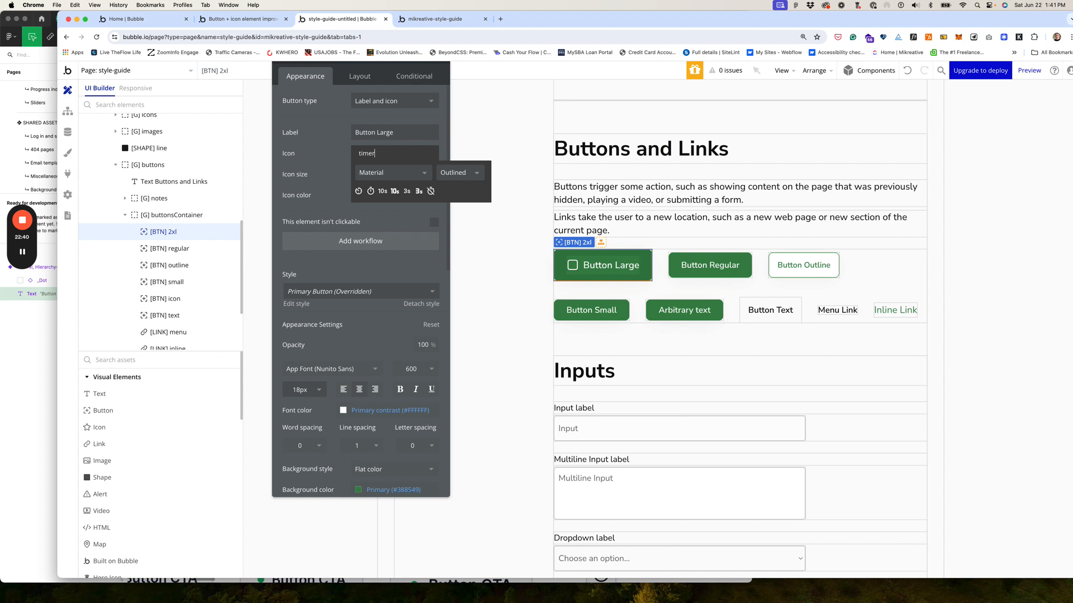
pyautogui.press('BackSpace')
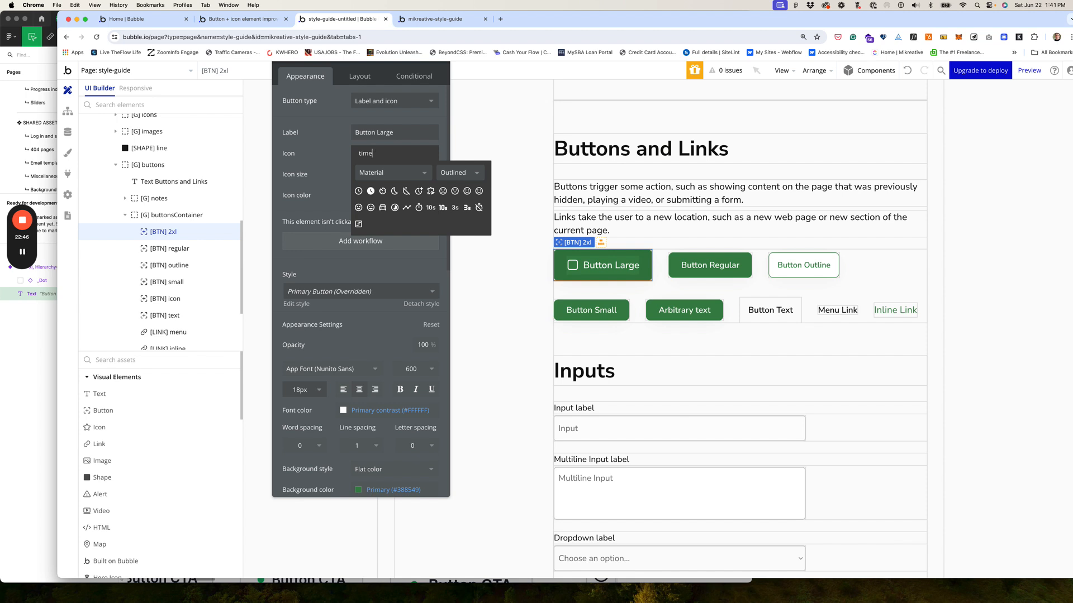
pyautogui.click(358, 191)
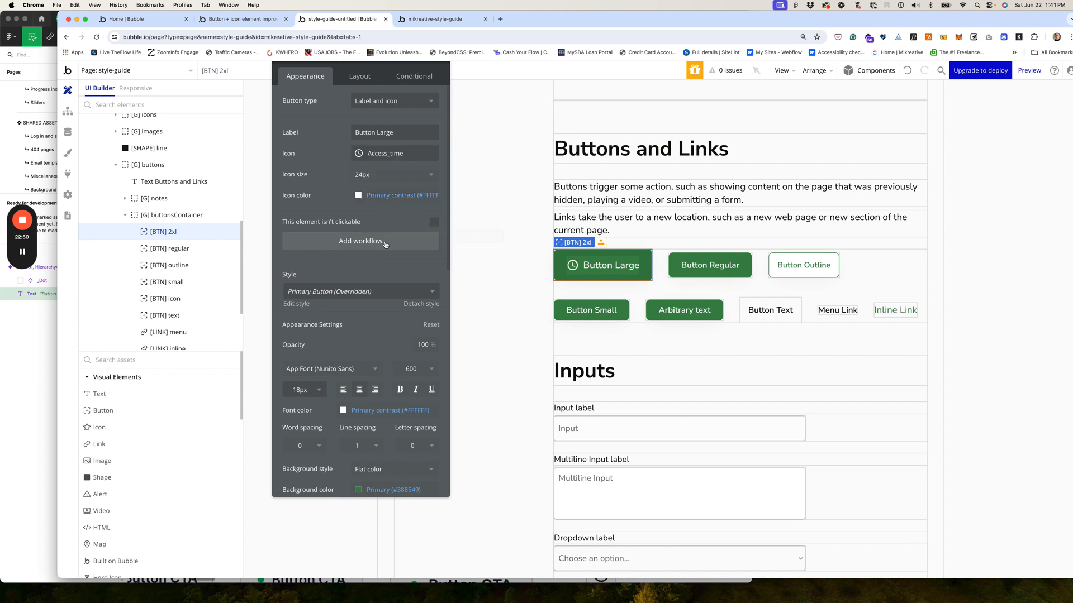
pyautogui.scroll(-1, 391, 258)
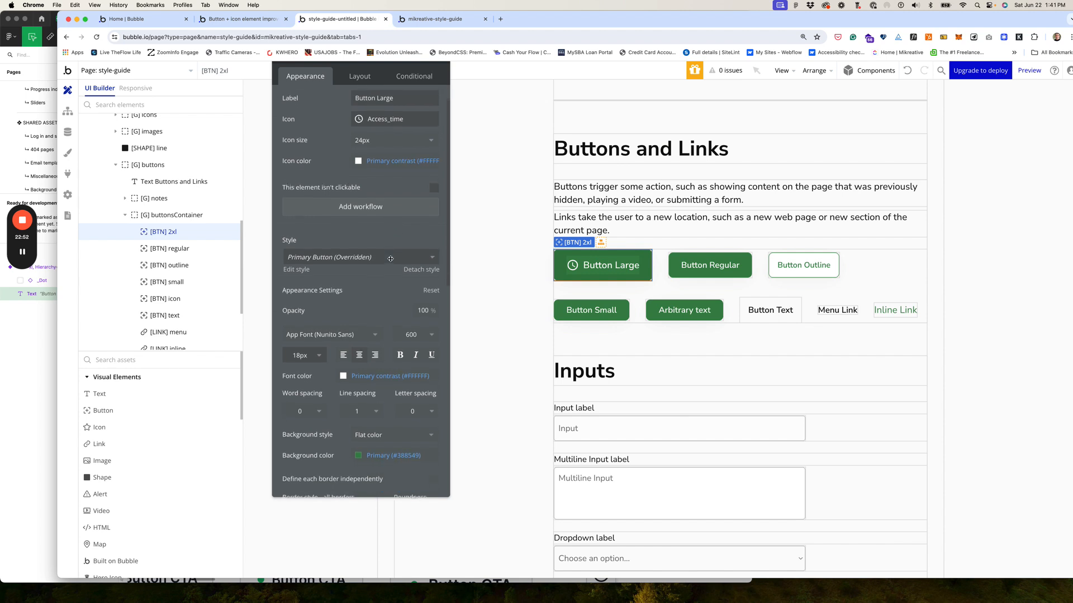
pyautogui.scroll(-2, 391, 259)
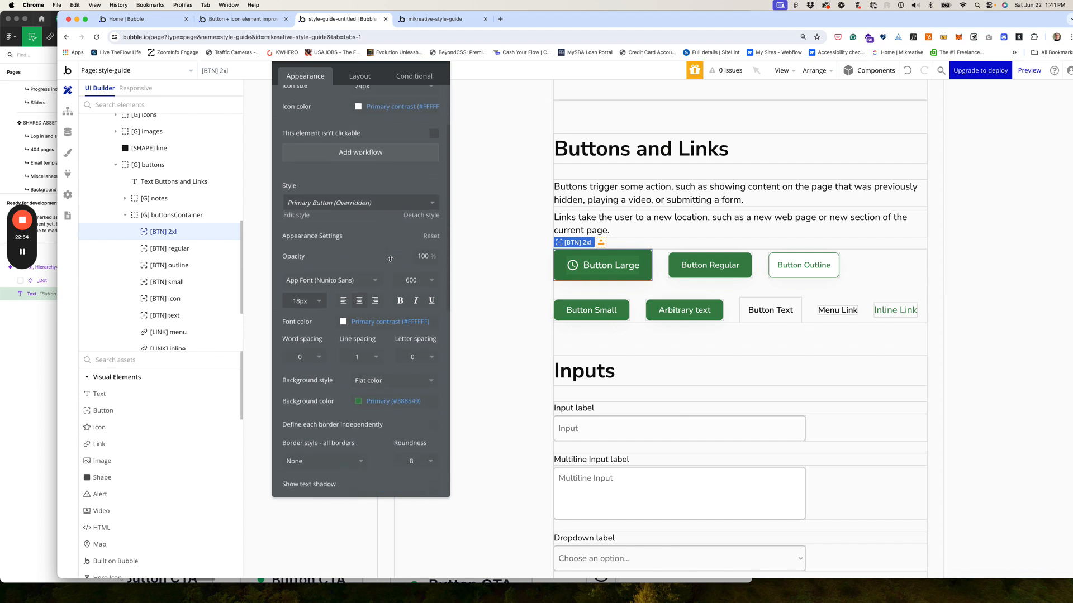
pyautogui.scroll(3, 390, 258)
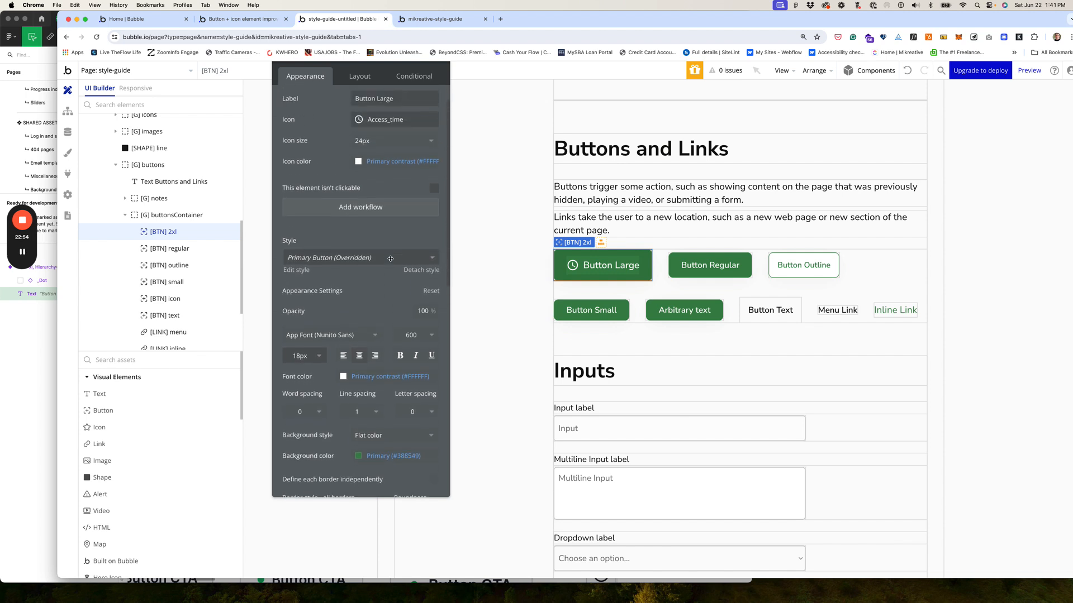
pyautogui.click(662, 267)
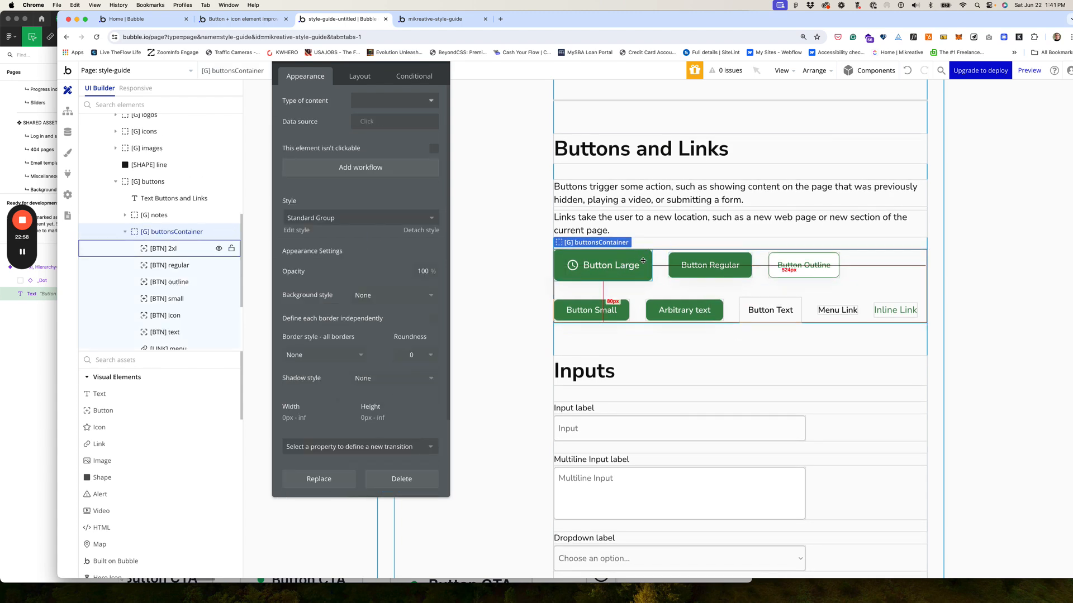
pyautogui.click(706, 266)
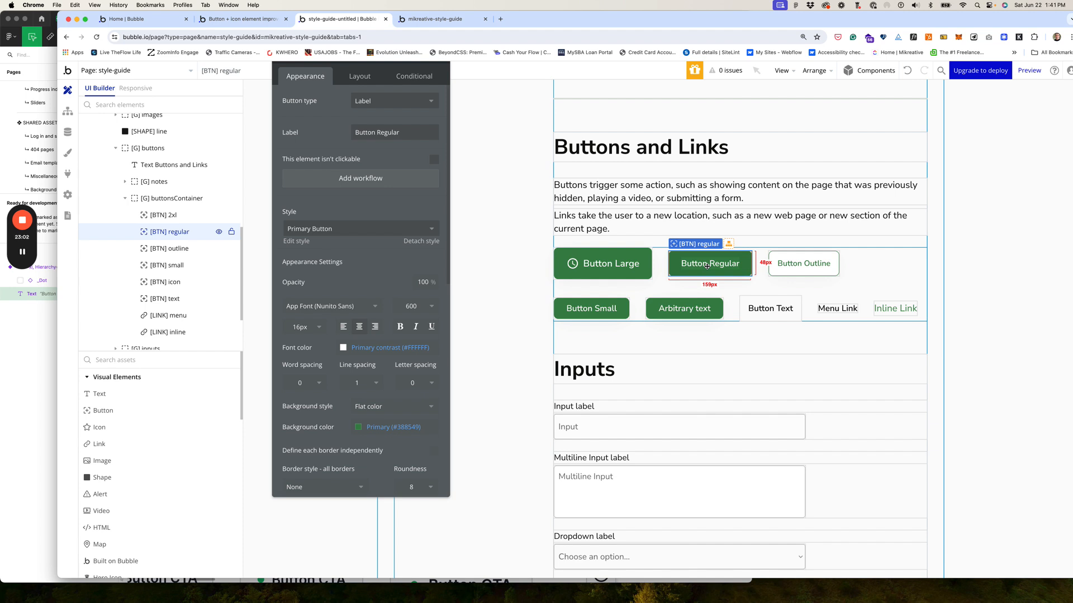
pyautogui.click(32, 17)
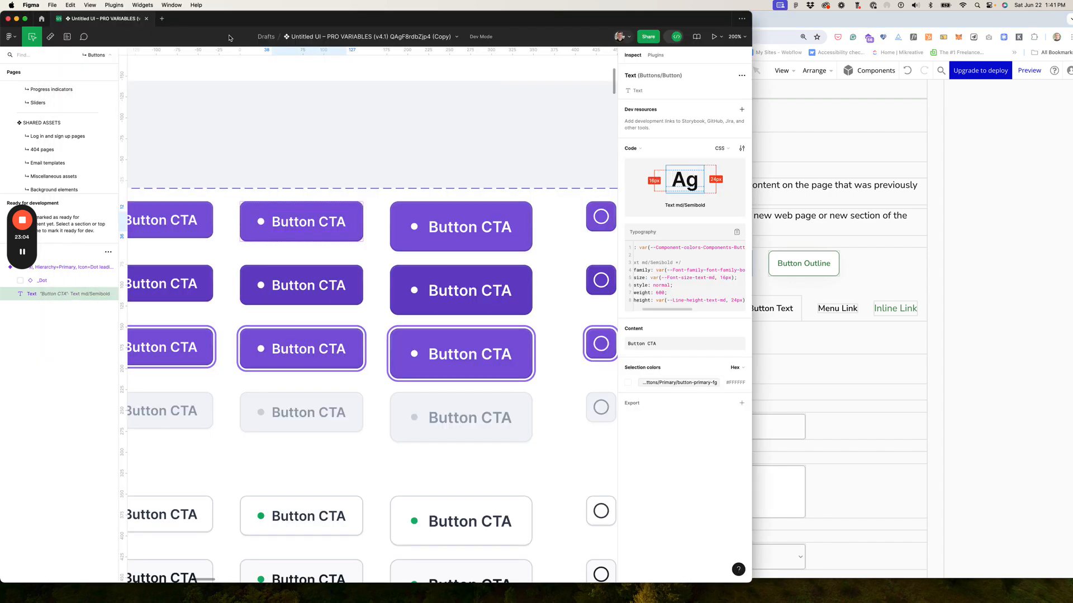
pyautogui.click(349, 212)
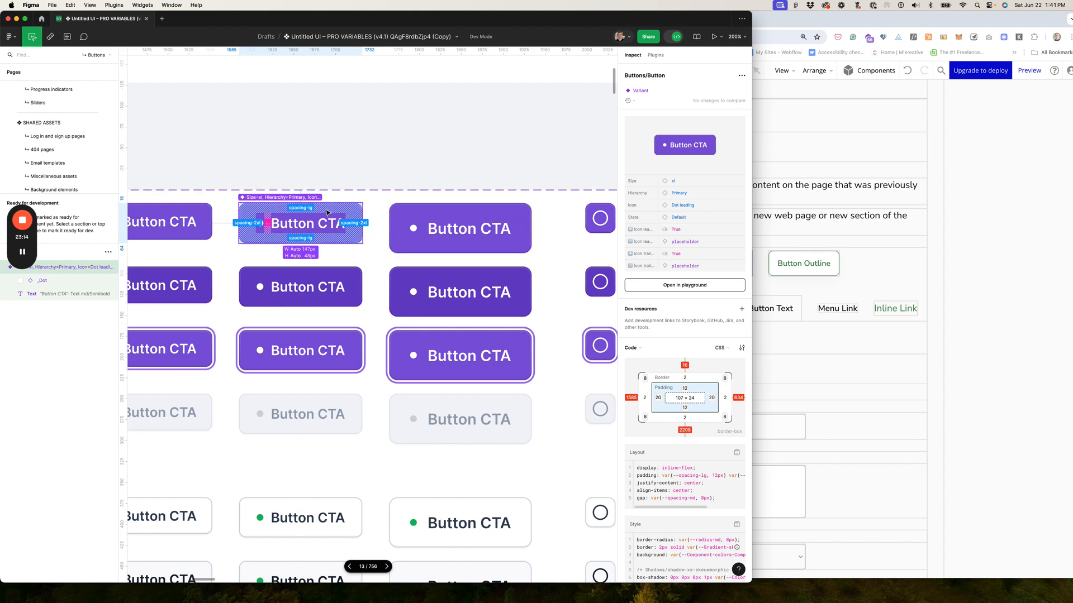
pyautogui.press('super+Tab')
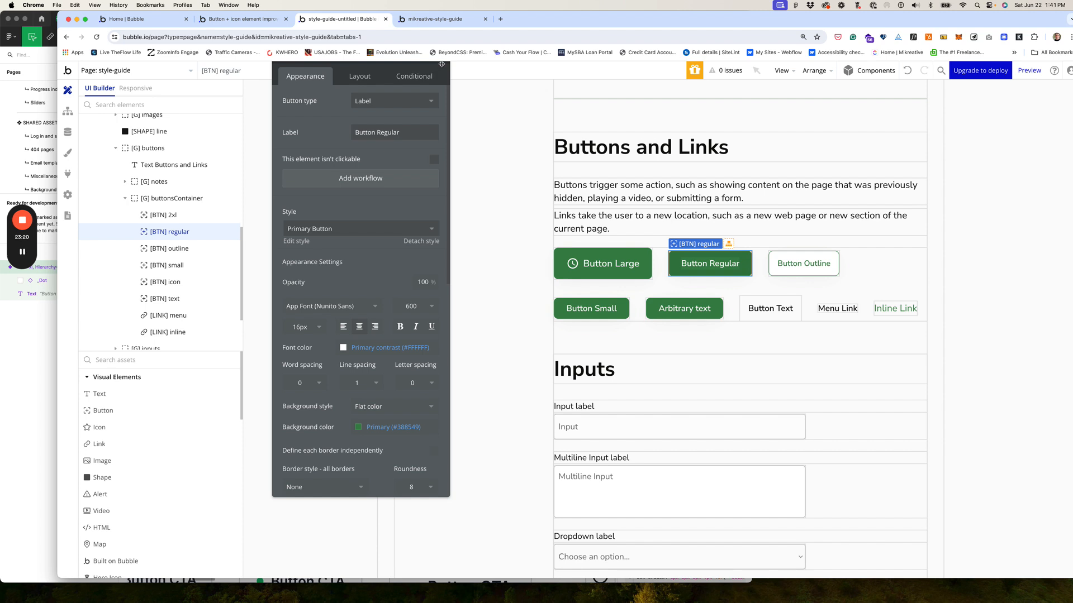
# Step: Rename [BTN] regular to '[BTN] xl' and set its label to 'Button XL'
pyautogui.moveTo(441, 66); pyautogui.dragTo(446, 99)
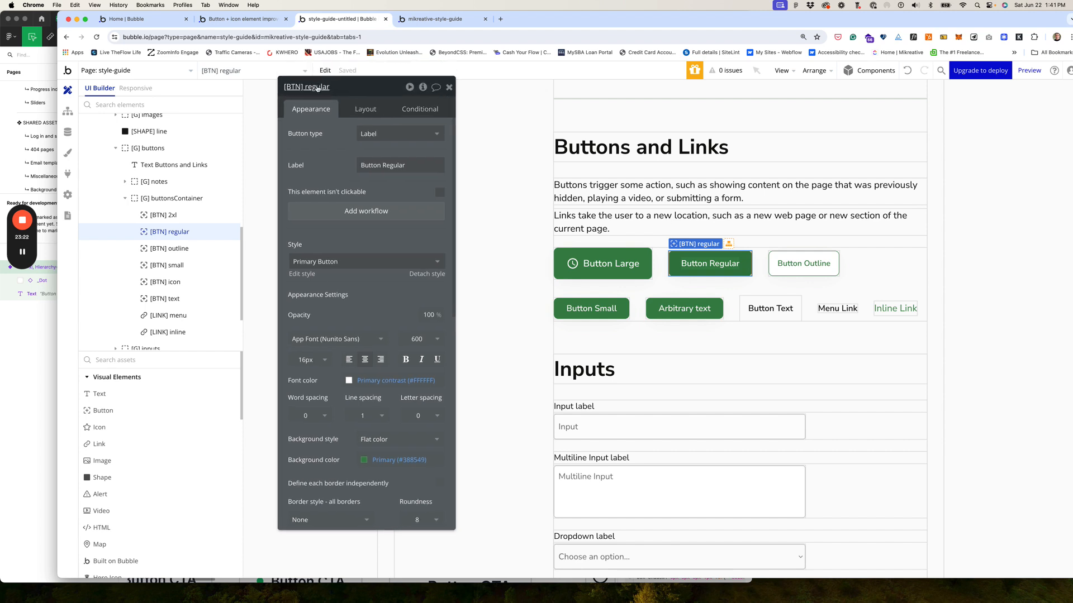
pyautogui.moveTo(305, 87); pyautogui.dragTo(342, 88)
pyautogui.write('xl')
pyautogui.click(734, 272)
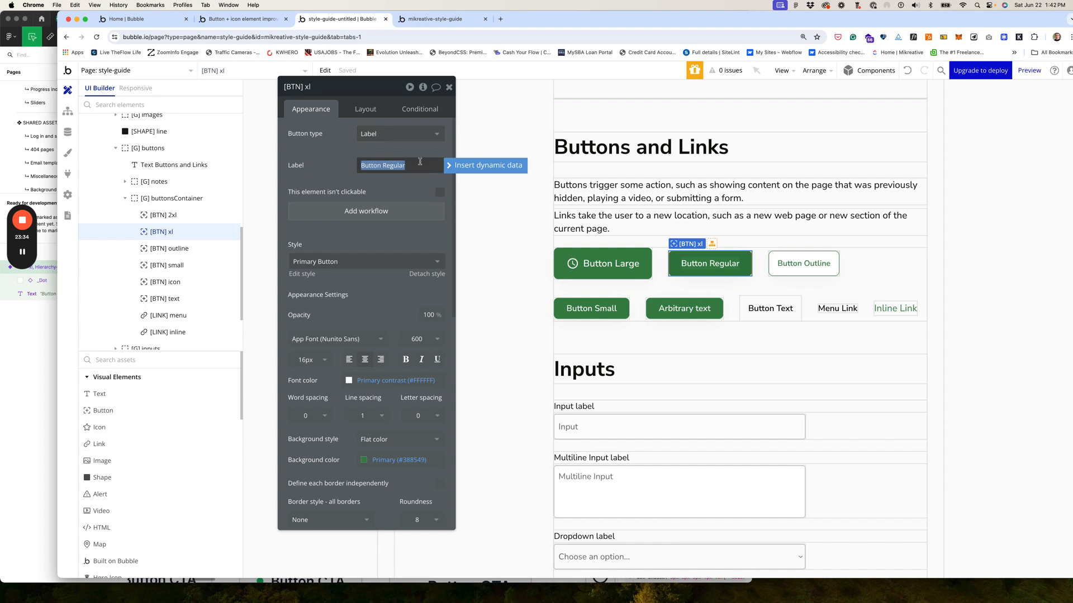
pyautogui.write('Button')
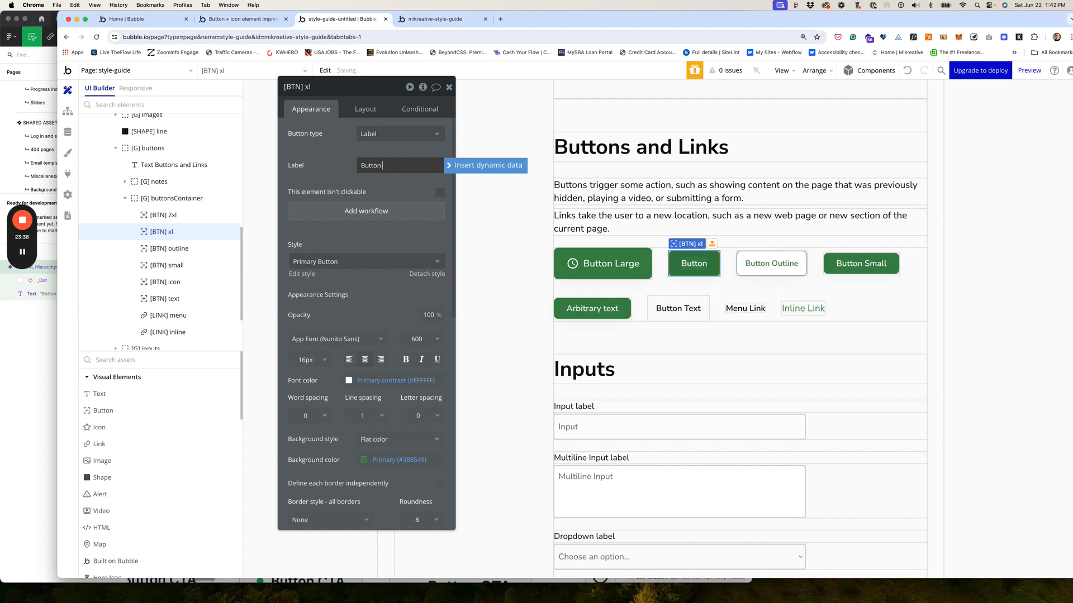
pyautogui.write(' XL')
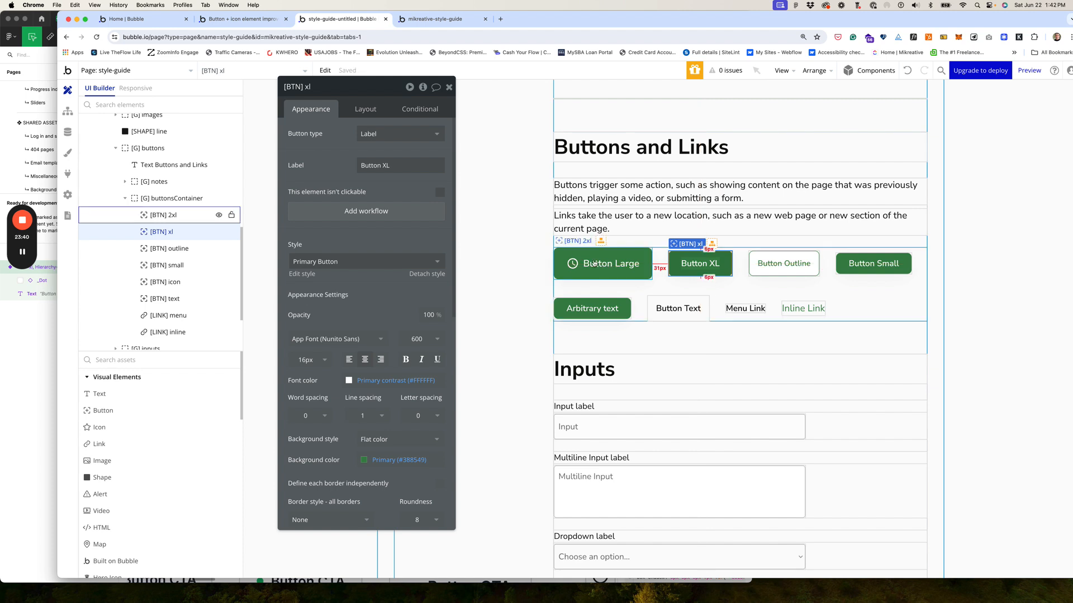
# Step: Change the large button's label from 'Button Large' to 'Button 2XL'
pyautogui.click(594, 263)
pyautogui.tripleClick(385, 165)
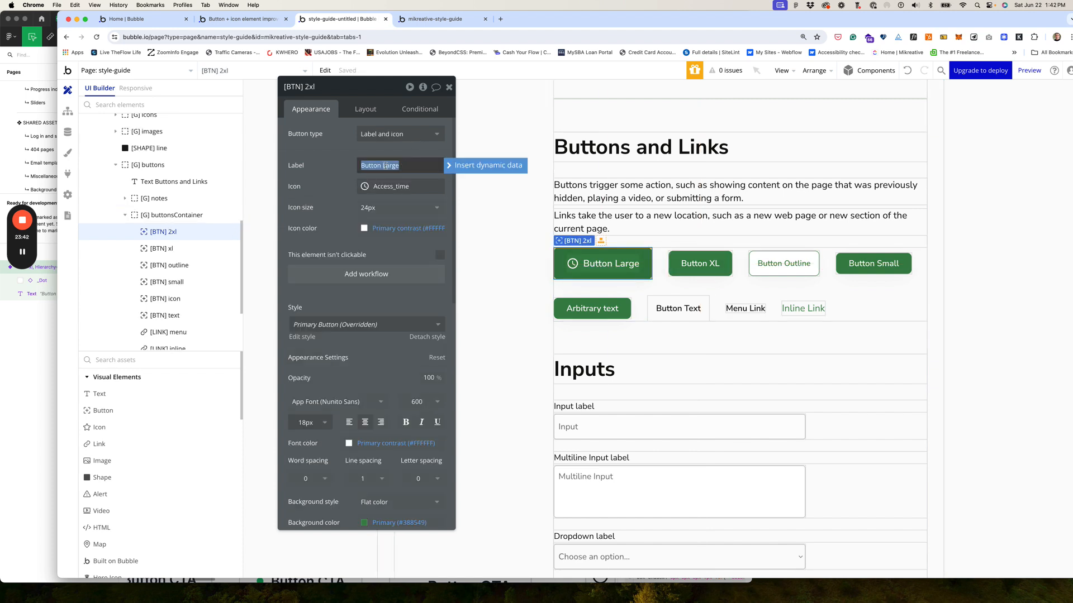
pyautogui.click(385, 165)
pyautogui.moveTo(382, 165); pyautogui.dragTo(424, 166)
pyautogui.write('2X')
pyautogui.click(448, 180)
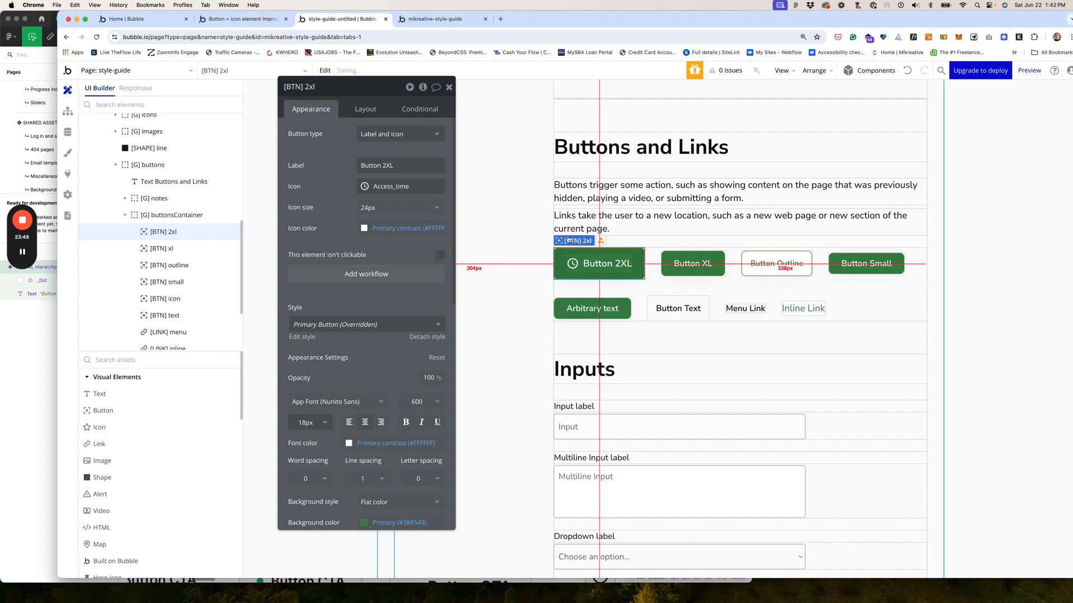
pyautogui.click(705, 273)
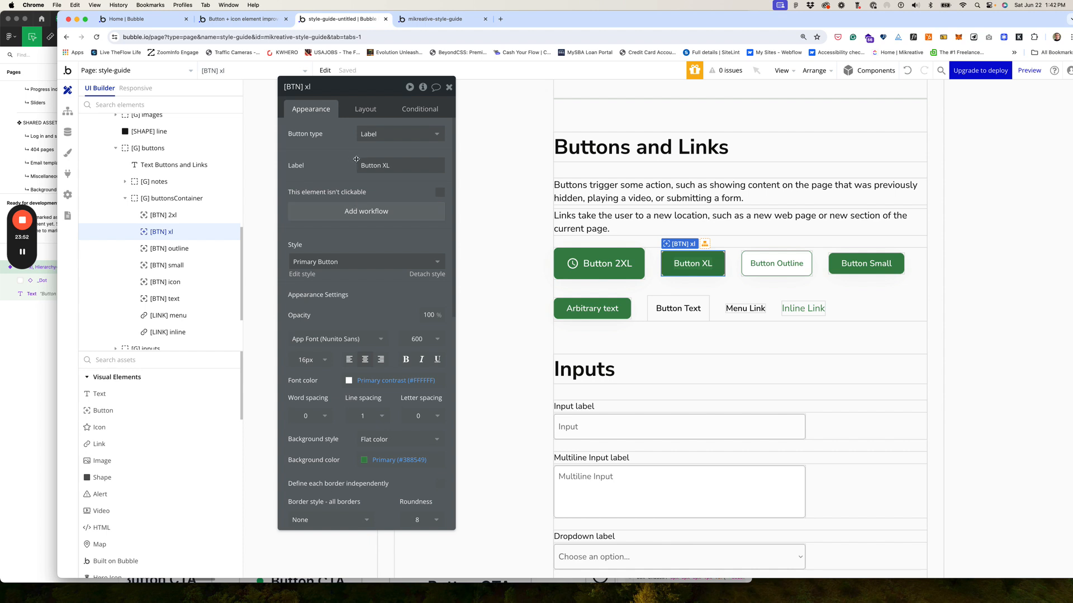
# Step: Make [BTN] xl a Label and icon button showing the Fa-tachometer icon
pyautogui.click(384, 132)
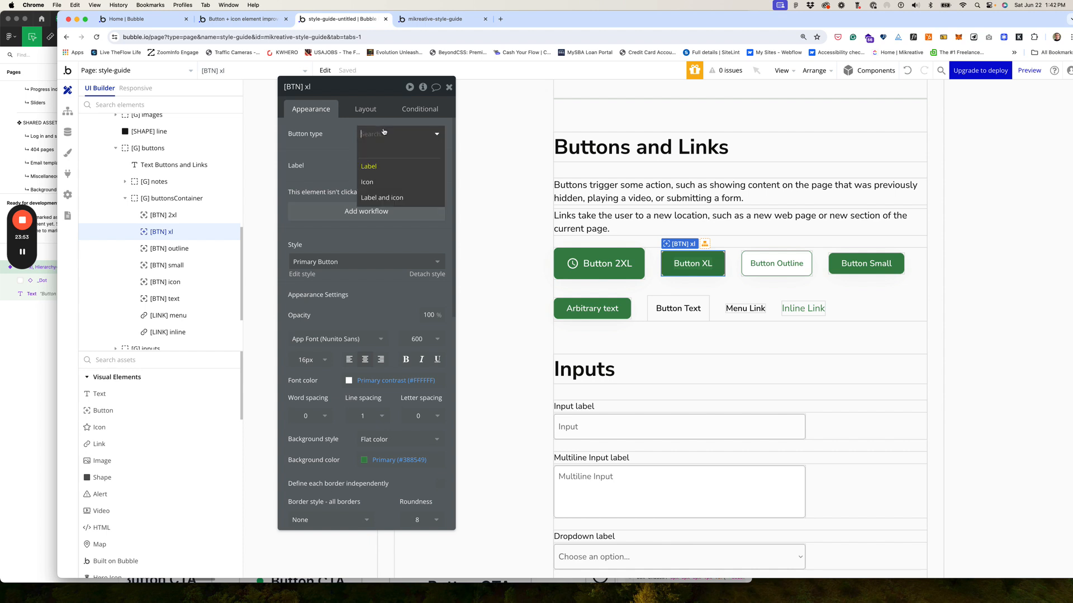
pyautogui.click(385, 199)
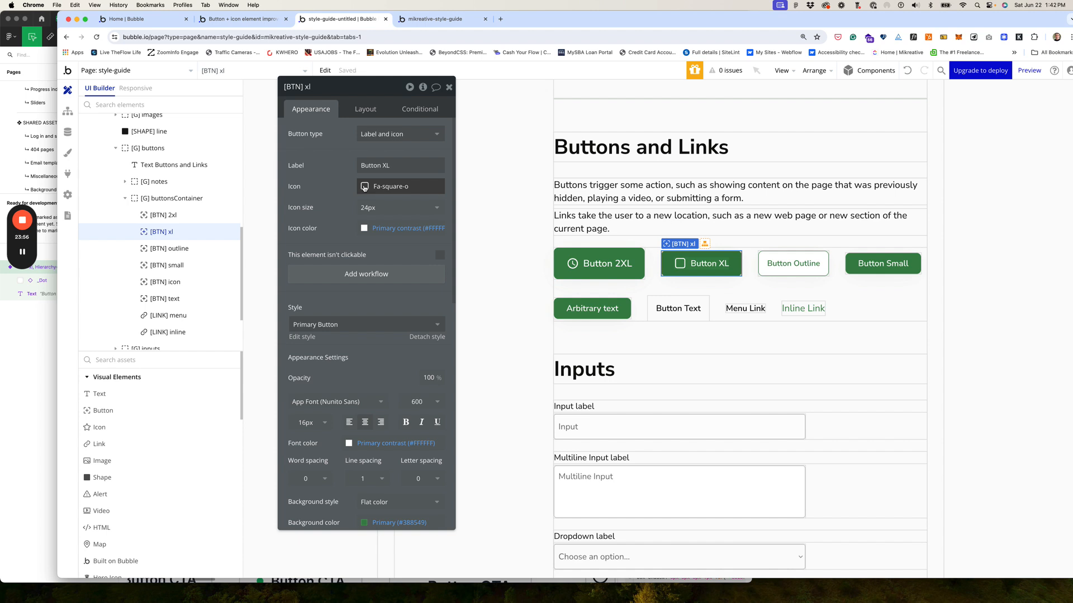
pyautogui.click(364, 187)
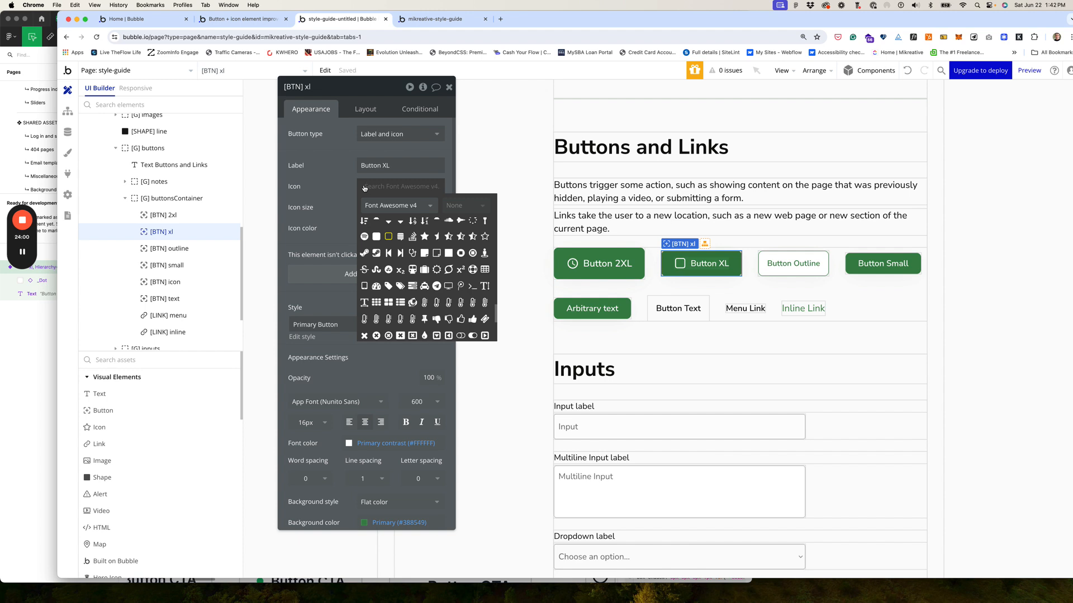
pyautogui.click(377, 286)
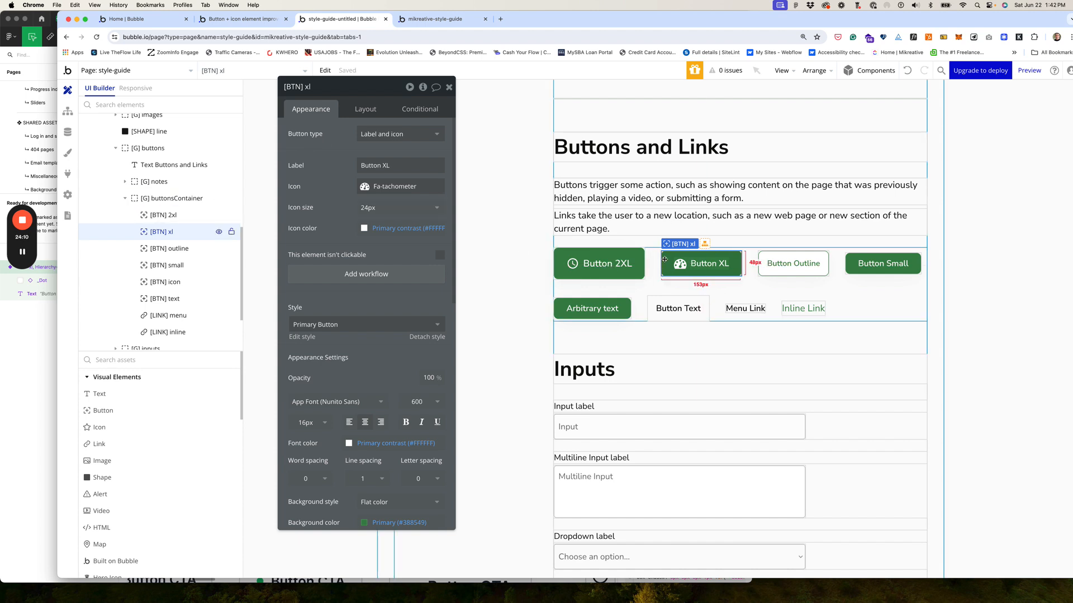
# Step: Duplicate Button XL and move the copy up so it sits right after Button XL
pyautogui.press('super+d')
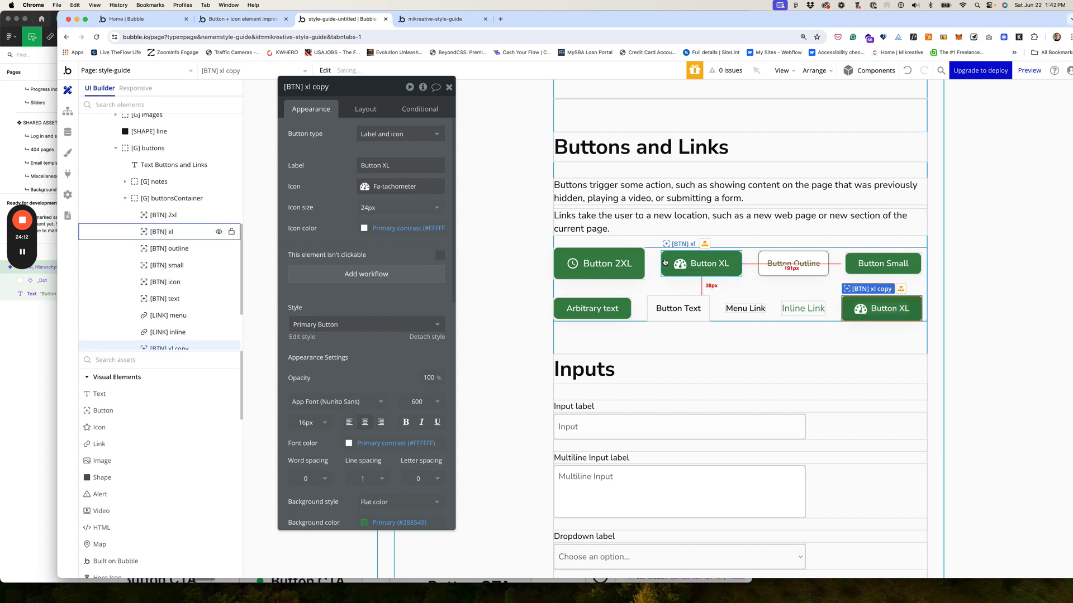
pyautogui.click(365, 110)
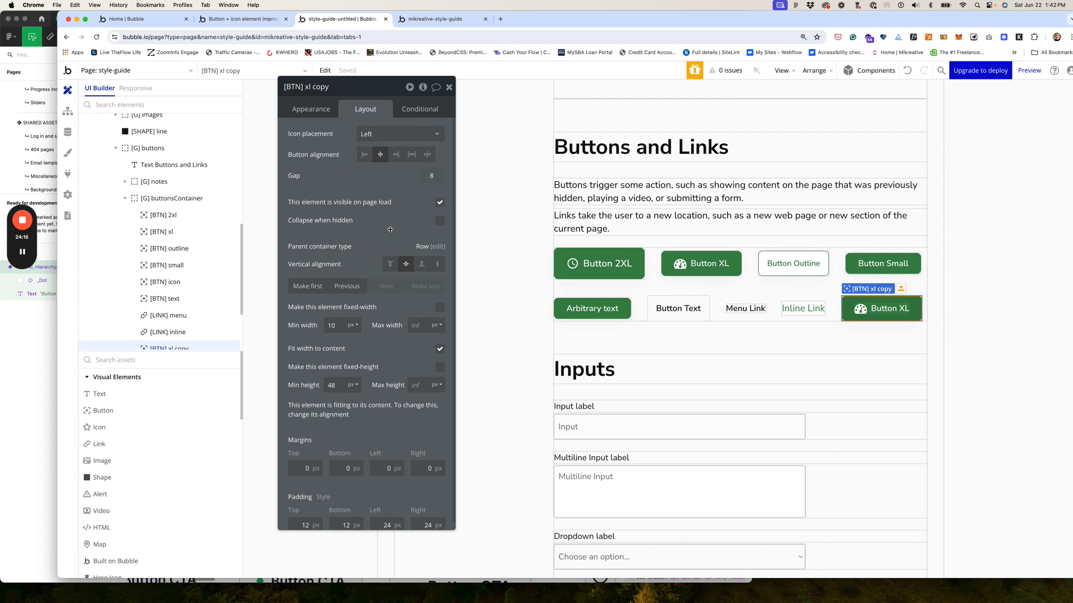
pyautogui.click(347, 286)
pyautogui.click(347, 286)
pyautogui.click(347, 286)
pyautogui.click(346, 286)
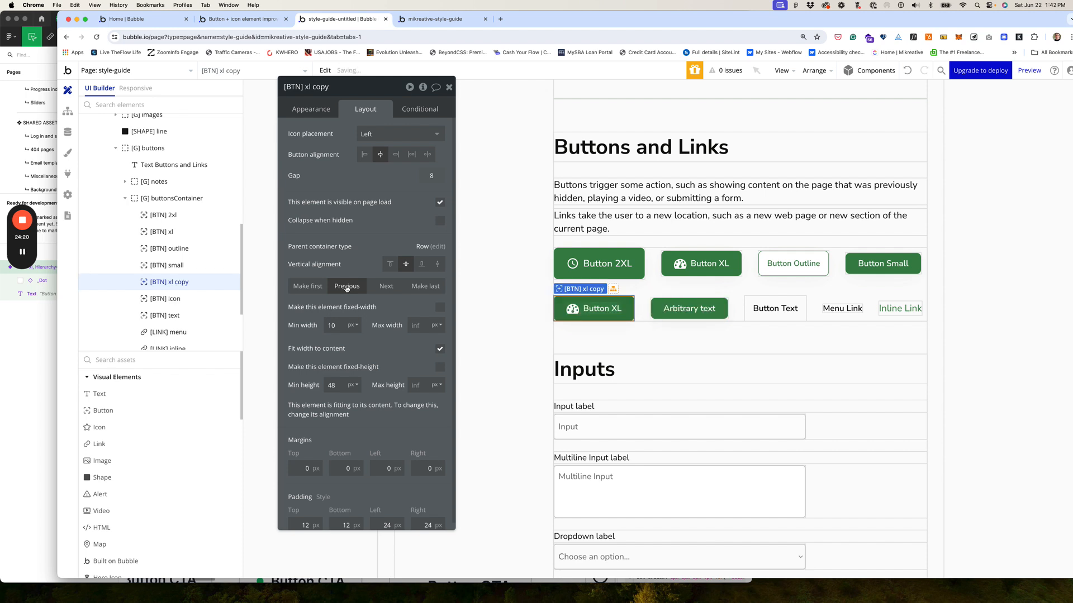
pyautogui.click(346, 287)
pyautogui.click(346, 287)
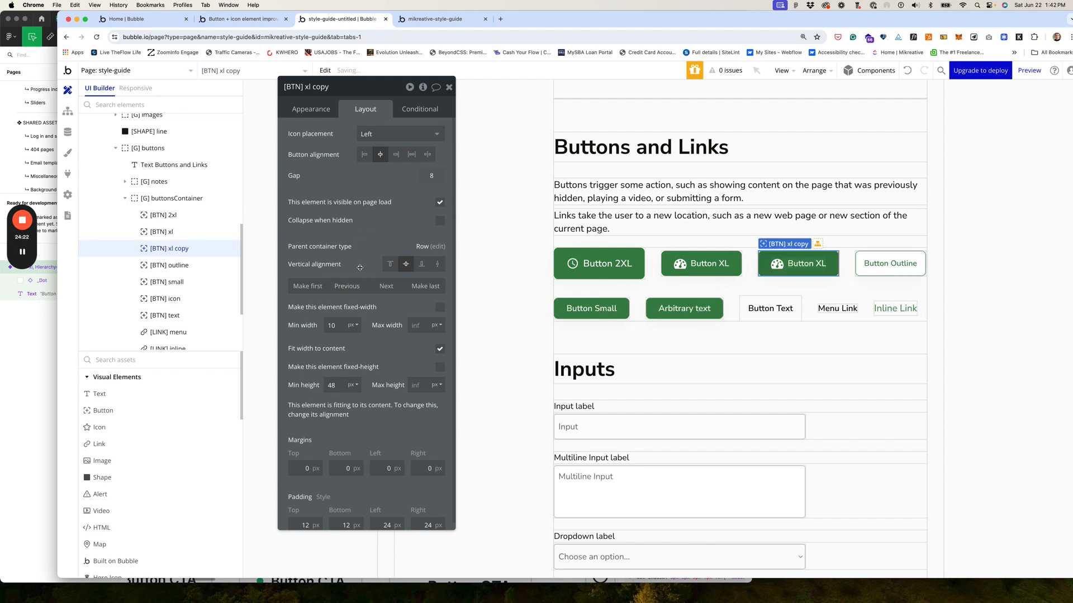
# Step: Rename the copy from its xl copy name to [BTN] large
pyautogui.click(325, 111)
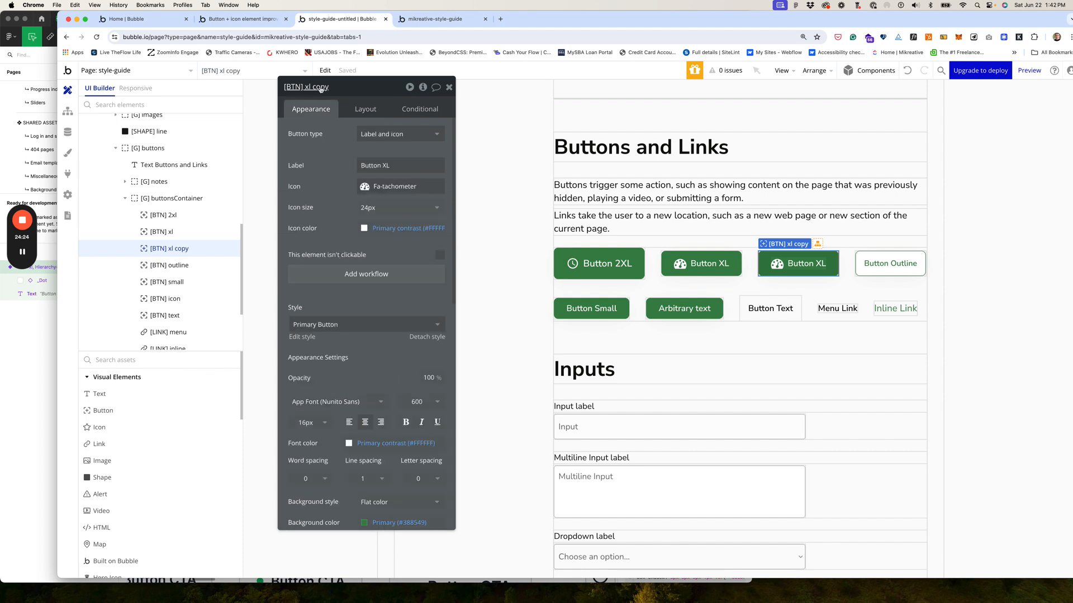
pyautogui.click(307, 87)
pyautogui.moveTo(307, 87); pyautogui.dragTo(345, 88)
pyautogui.write('large')
# Step: Check the lg Button CTA's padding values in the Figma design
pyautogui.click(4, 26)
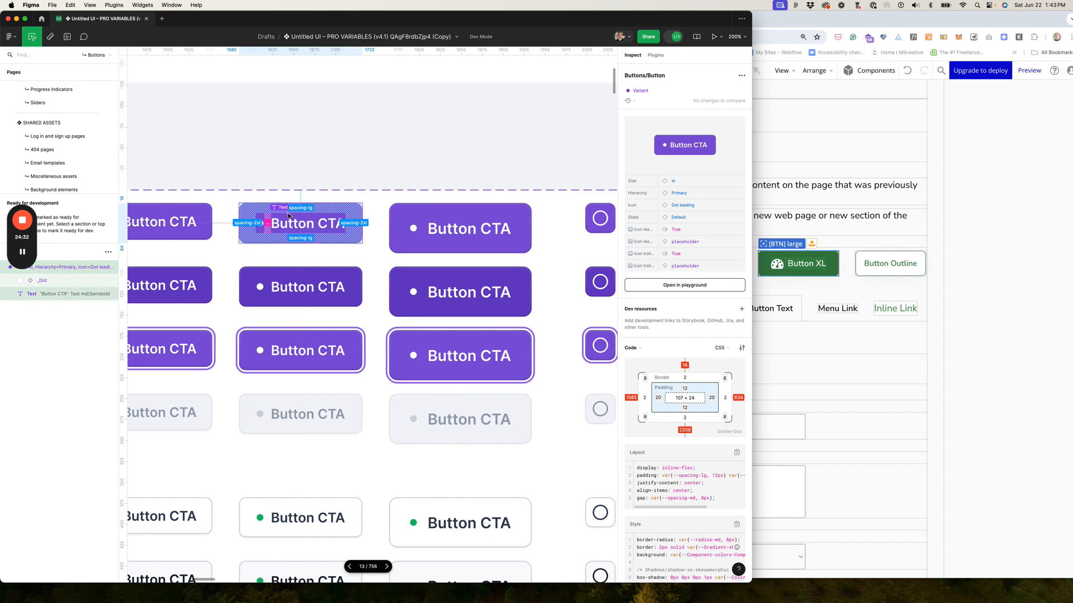
pyautogui.hscroll(-5, 310, 216)
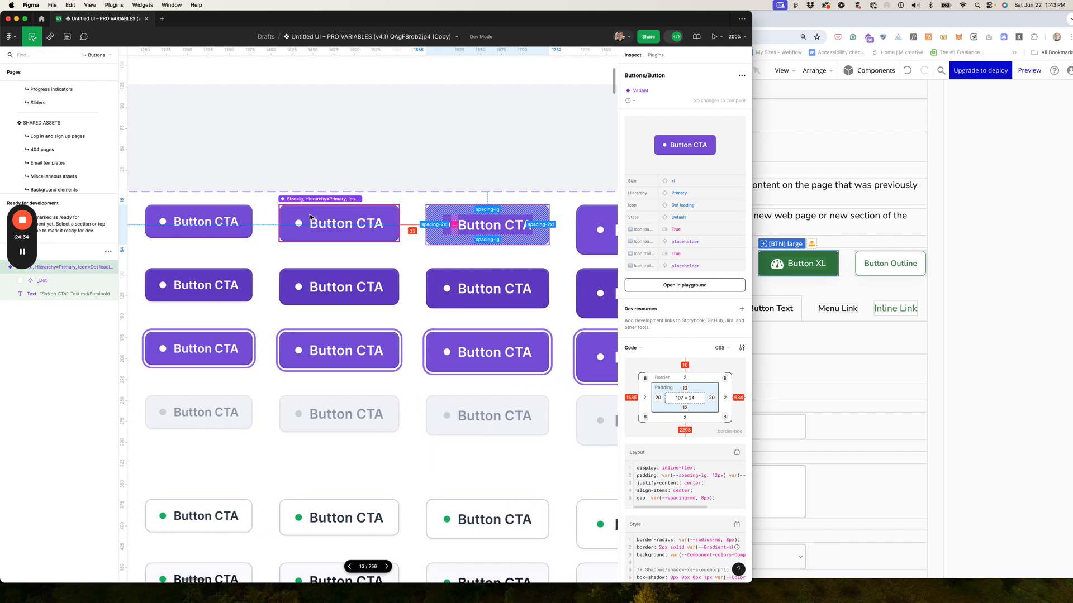
pyautogui.click(310, 217)
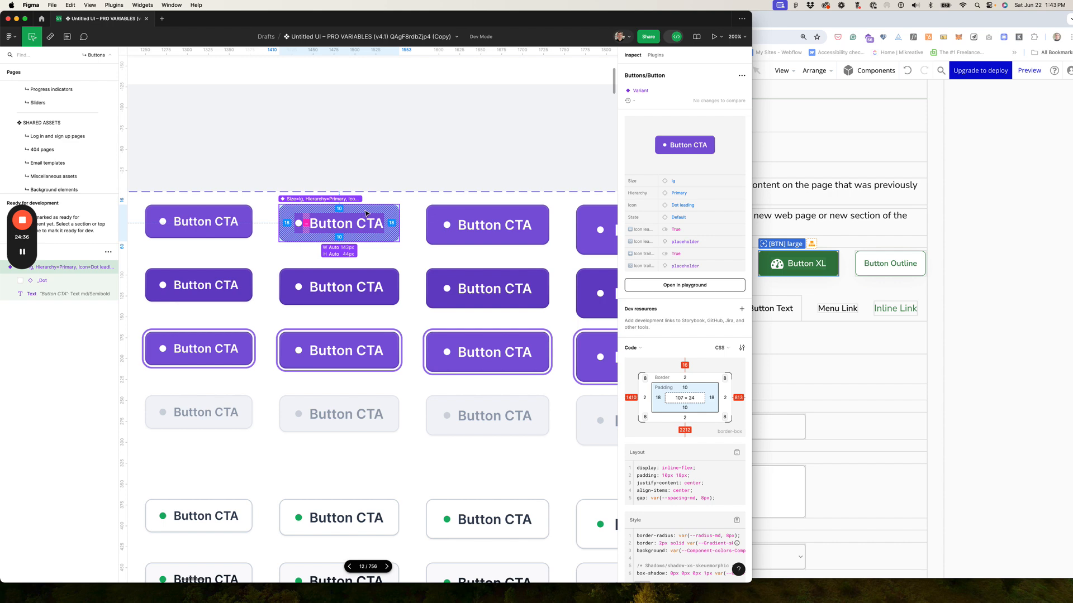
# Step: Change the third button's label from Button XL to Button Large
pyautogui.click(944, 304)
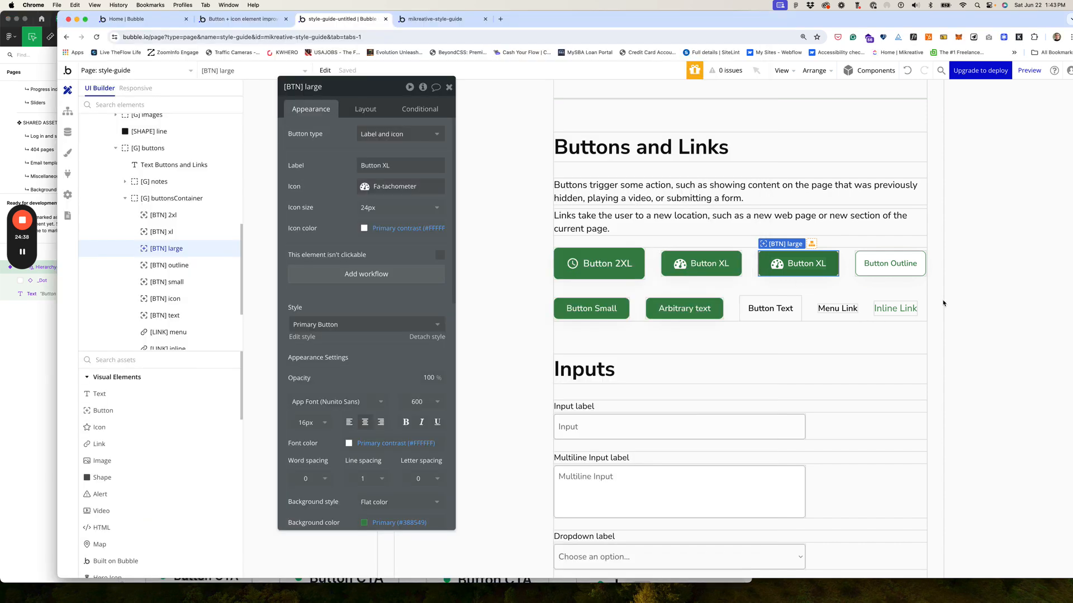
pyautogui.click(787, 274)
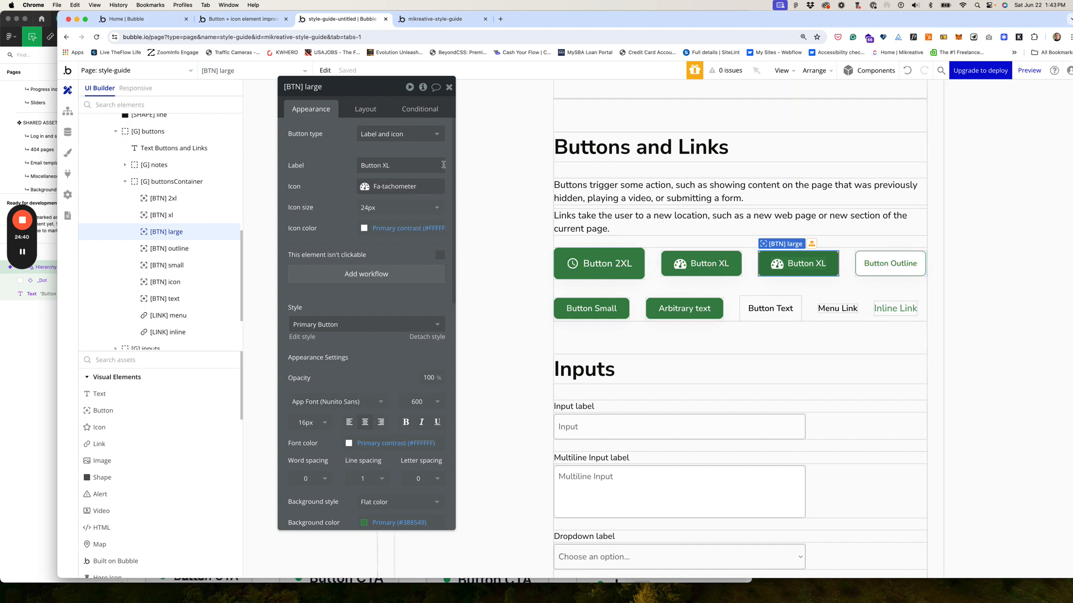
pyautogui.tripleClick(388, 166)
pyautogui.doubleClick(385, 166)
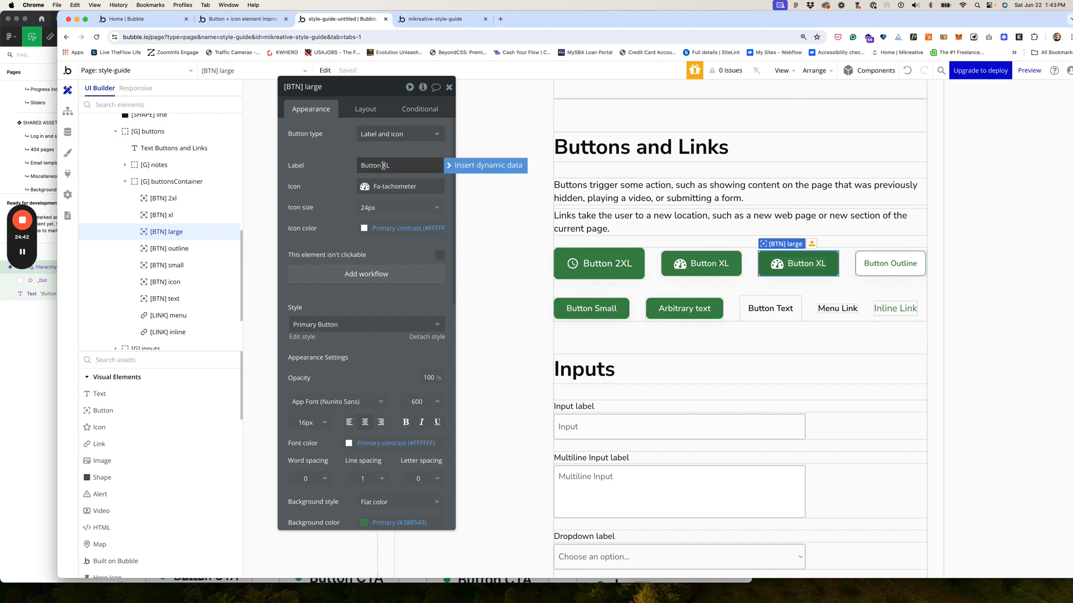
pyautogui.write('Large')
# Step: Lower Button Large's minimum height from 48 to 44 px
pyautogui.click(365, 109)
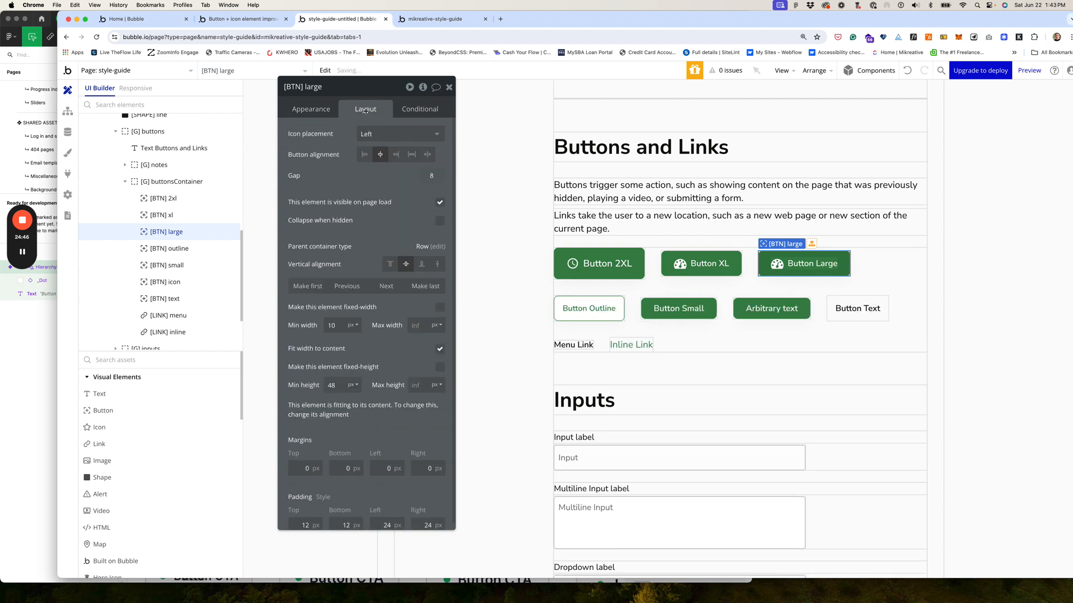
pyautogui.click(336, 387)
pyautogui.press('BackSpace')
pyautogui.write('4')
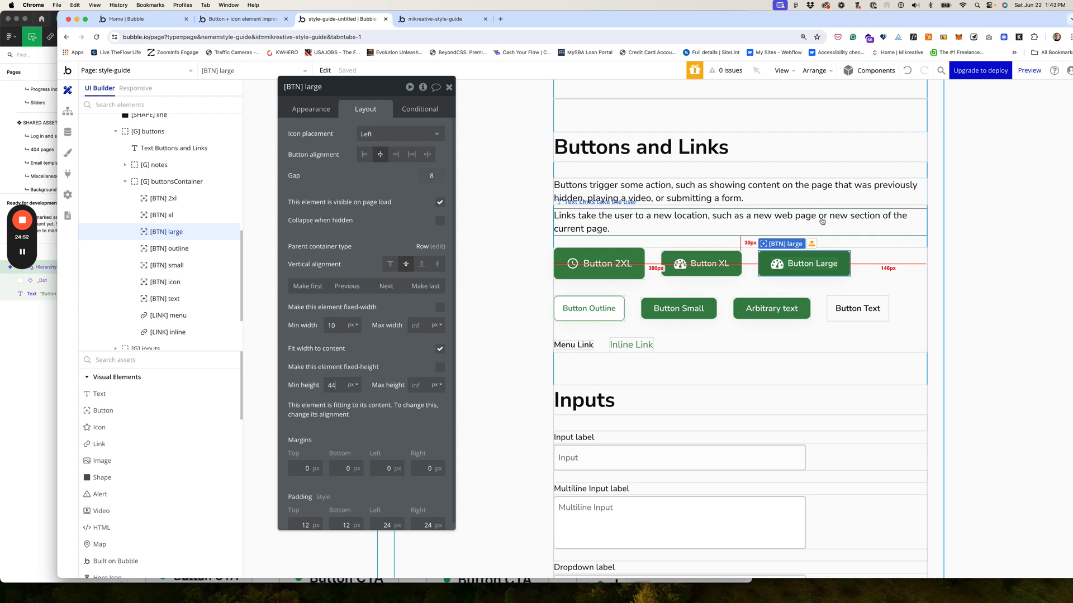
pyautogui.click(869, 266)
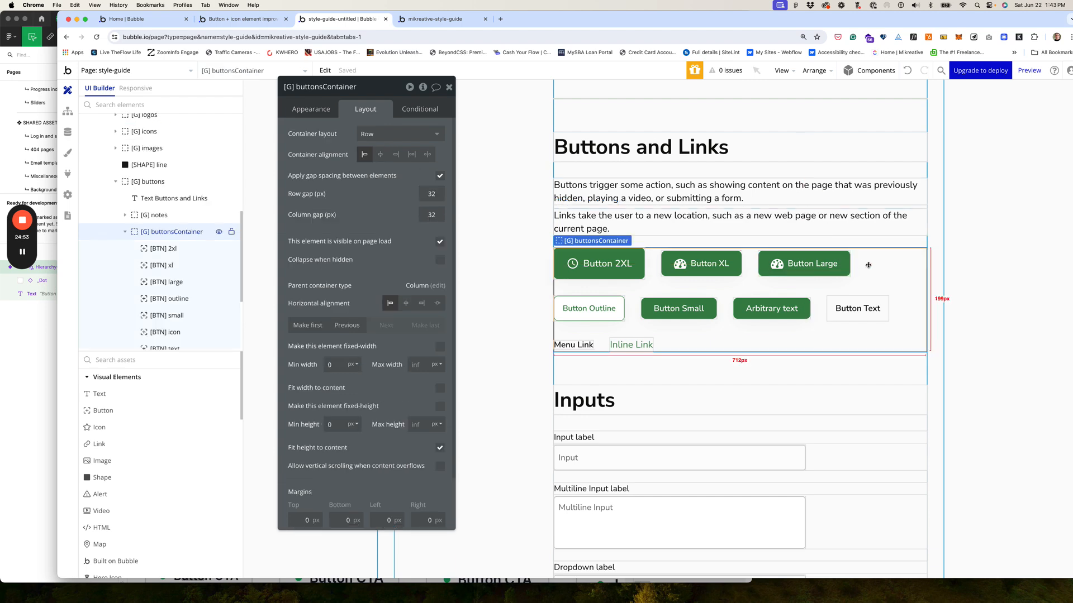
pyautogui.click(804, 265)
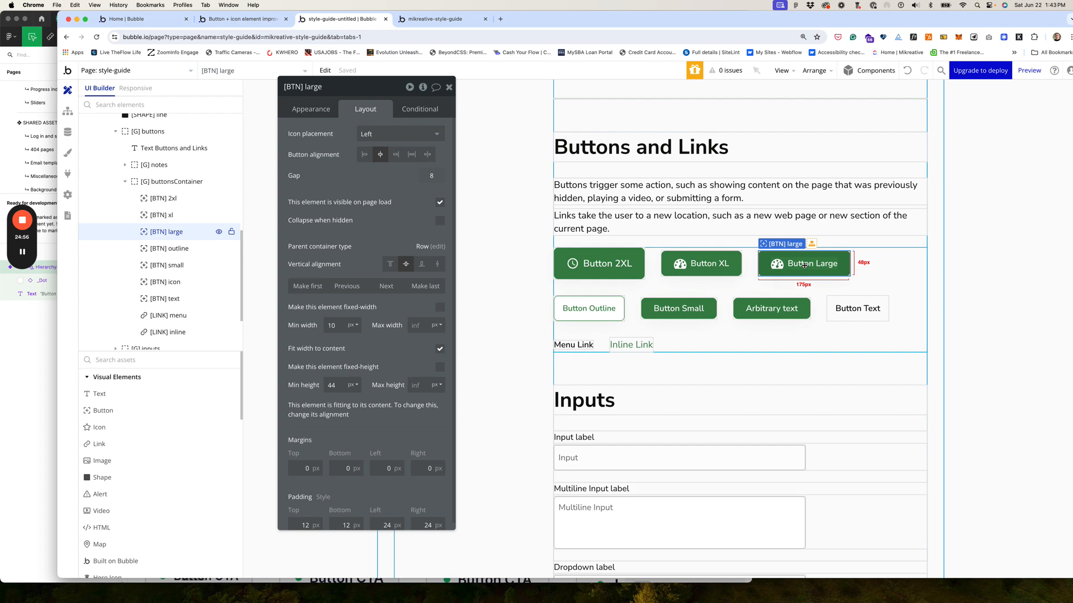
pyautogui.click(450, 21)
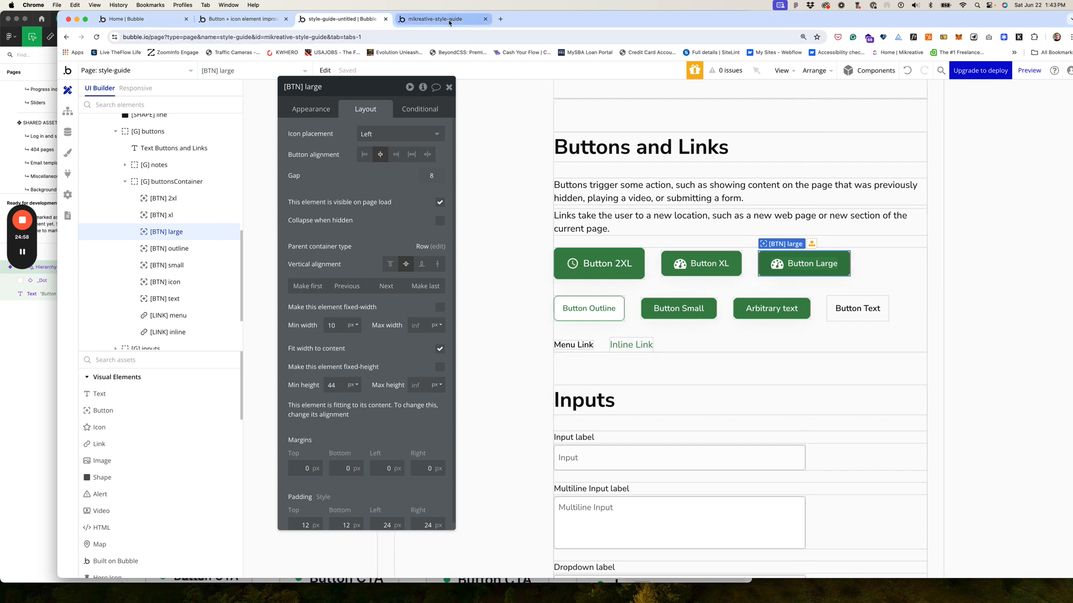
pyautogui.click(458, 78)
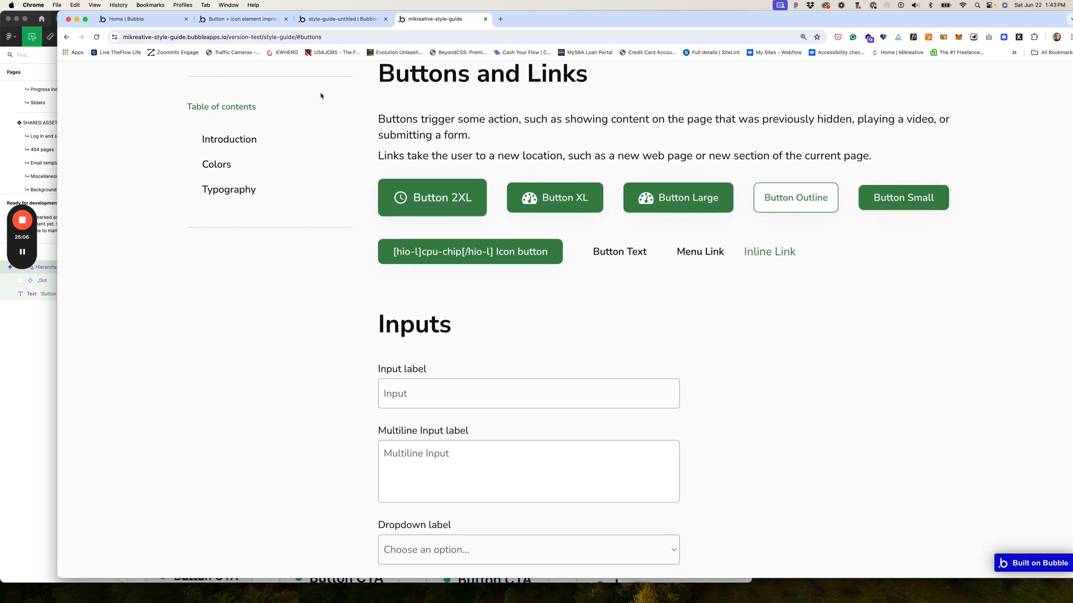
pyautogui.click(332, 19)
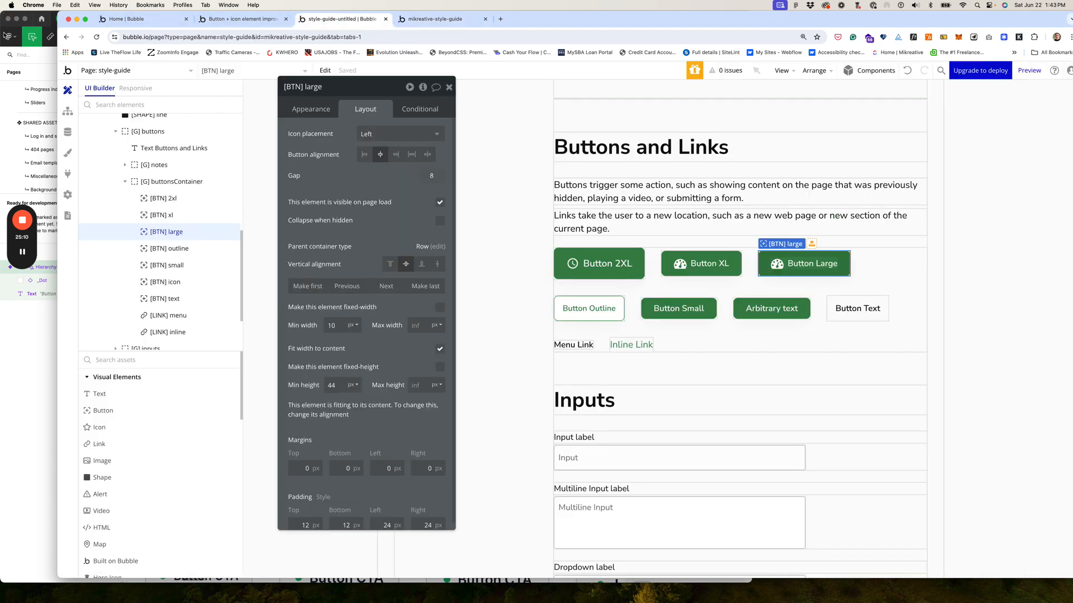
pyautogui.click(9, 36)
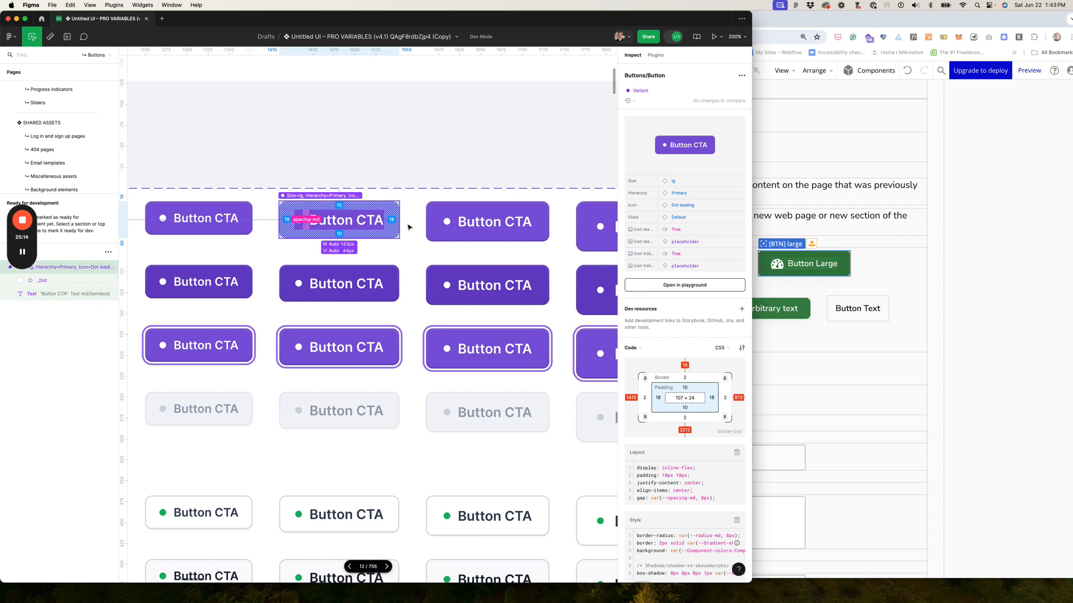
pyautogui.click(534, 216)
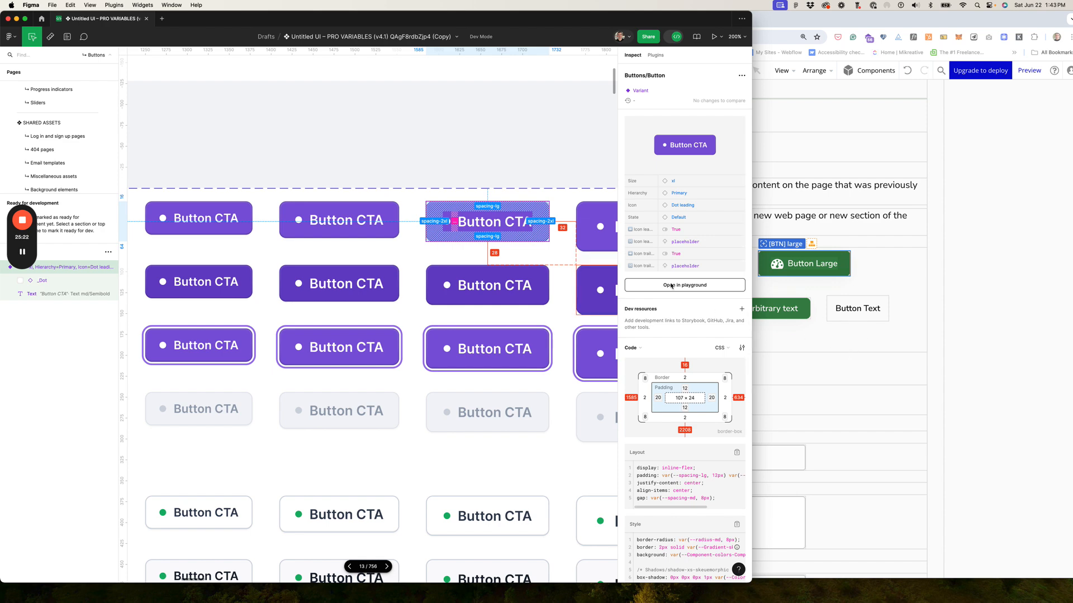
pyautogui.click(590, 244)
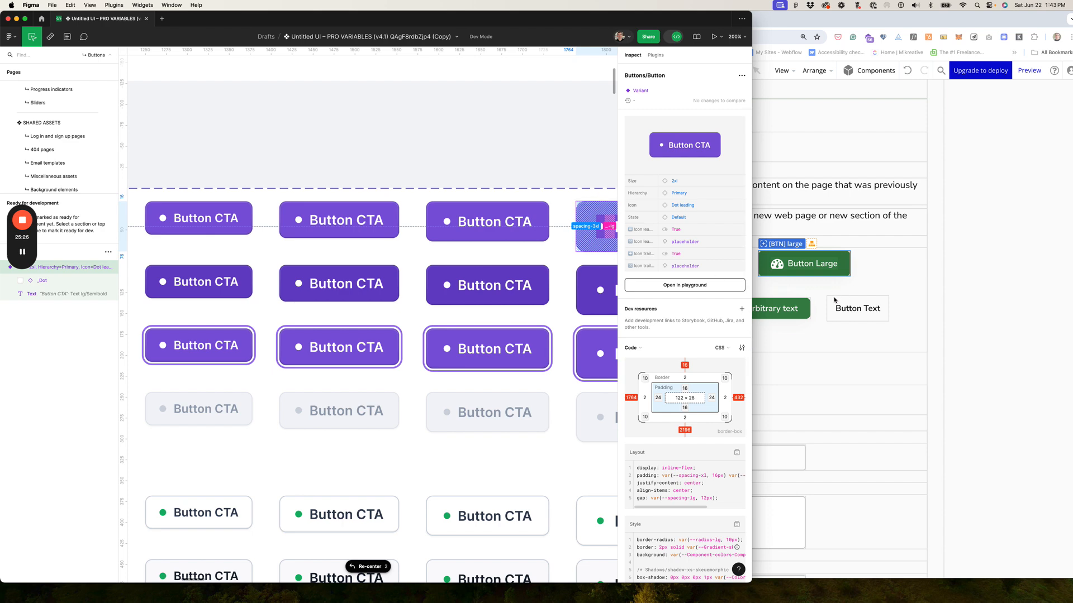
pyautogui.click(808, 289)
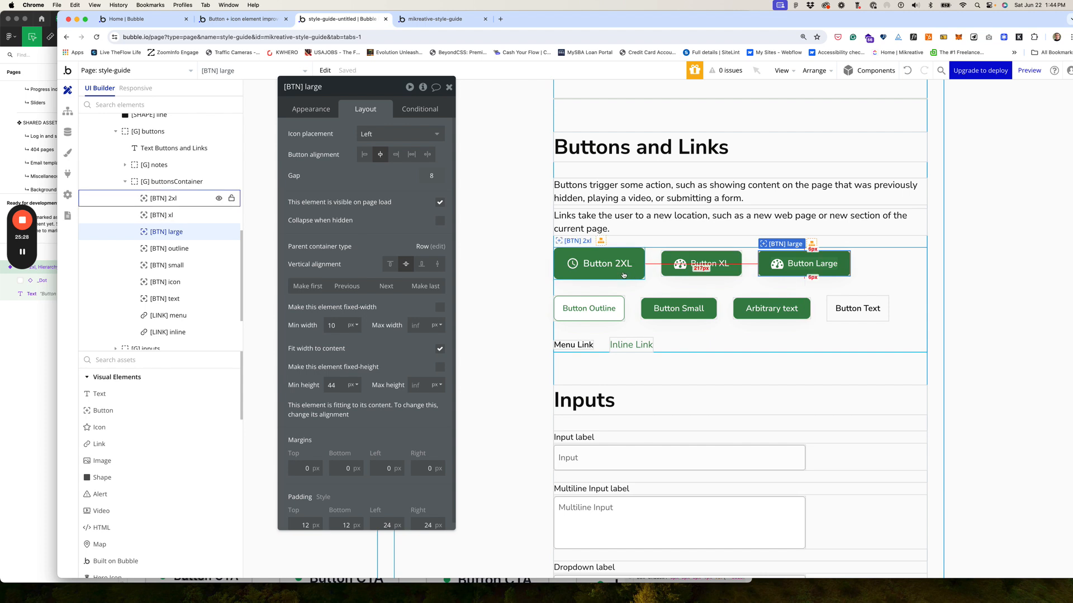
# Step: Give [BTN] 2xl 16 px top and bottom padding, keeping 24 px on the sides
pyautogui.click(599, 264)
pyautogui.scroll(-1, 321, 366)
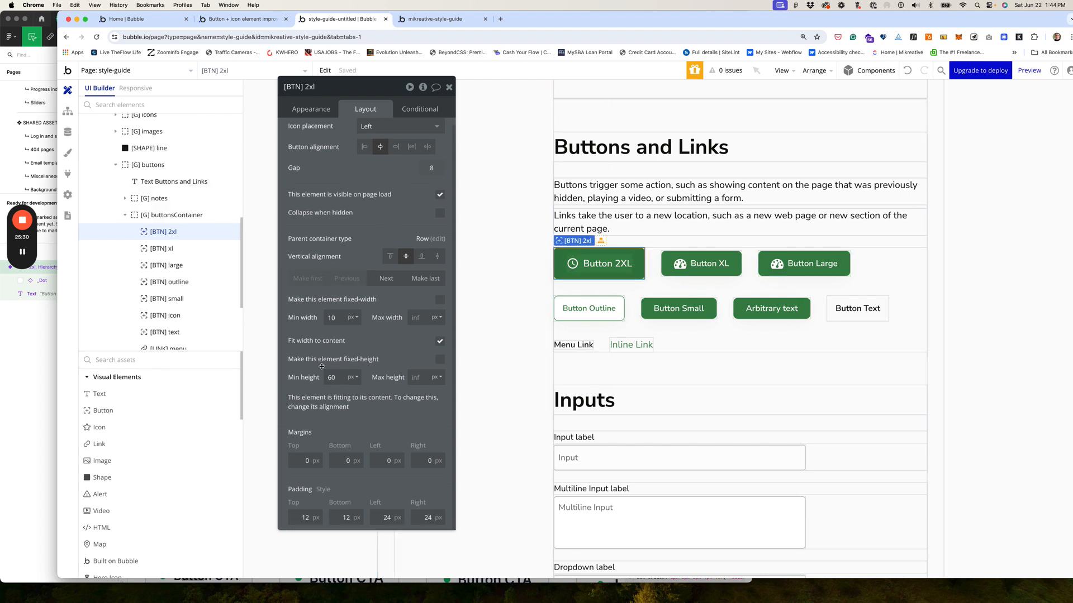
pyautogui.moveTo(311, 516); pyautogui.dragTo(289, 516)
pyautogui.write('16')
pyautogui.press('Tab')
pyautogui.write('16')
pyautogui.press('Tab')
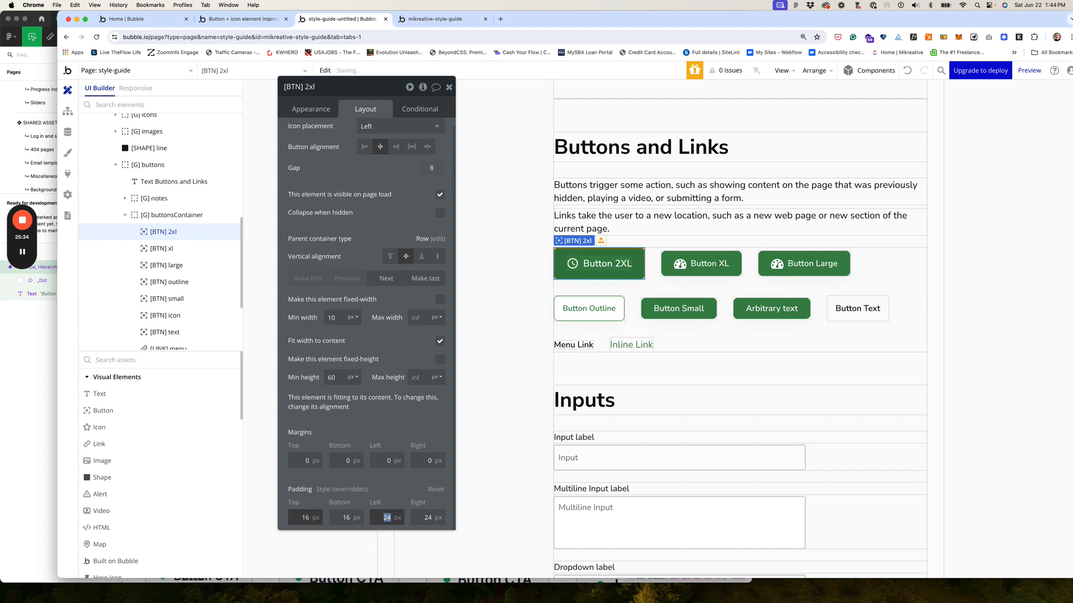
pyautogui.press('Tab')
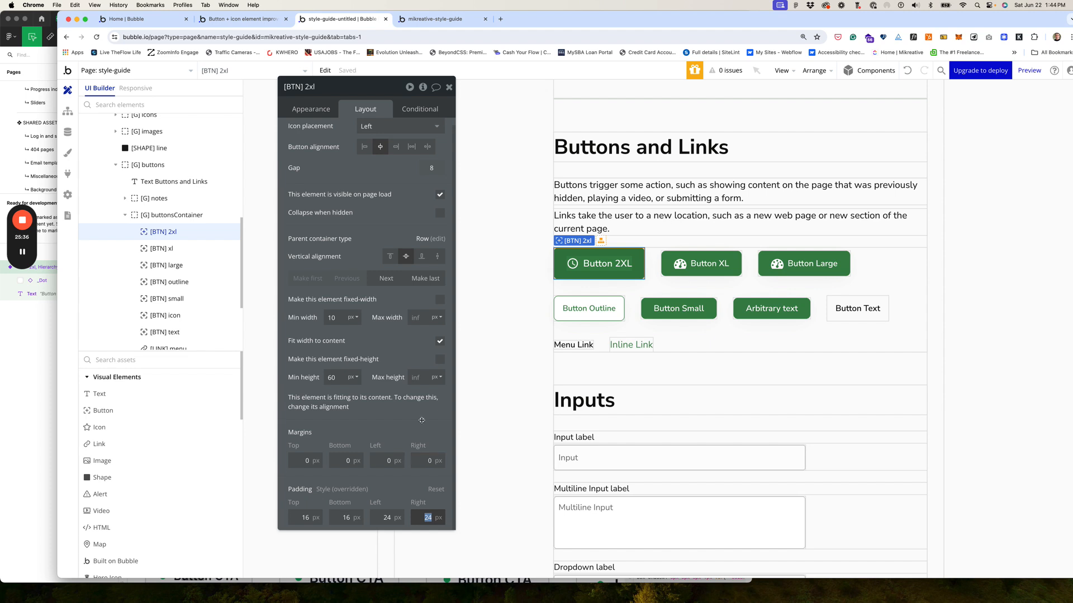
pyautogui.click(311, 109)
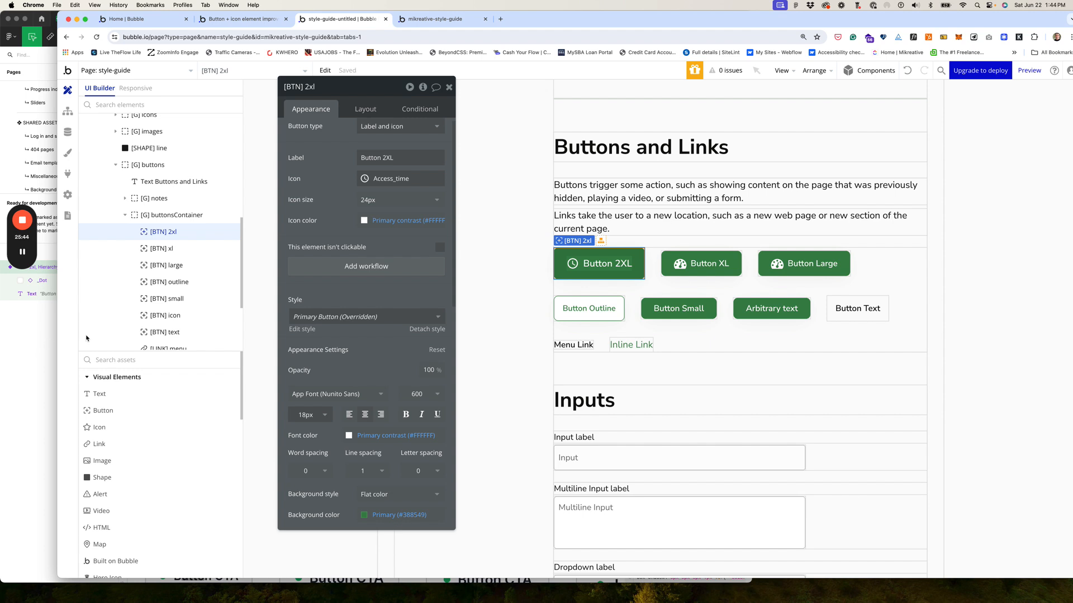
pyautogui.click(699, 271)
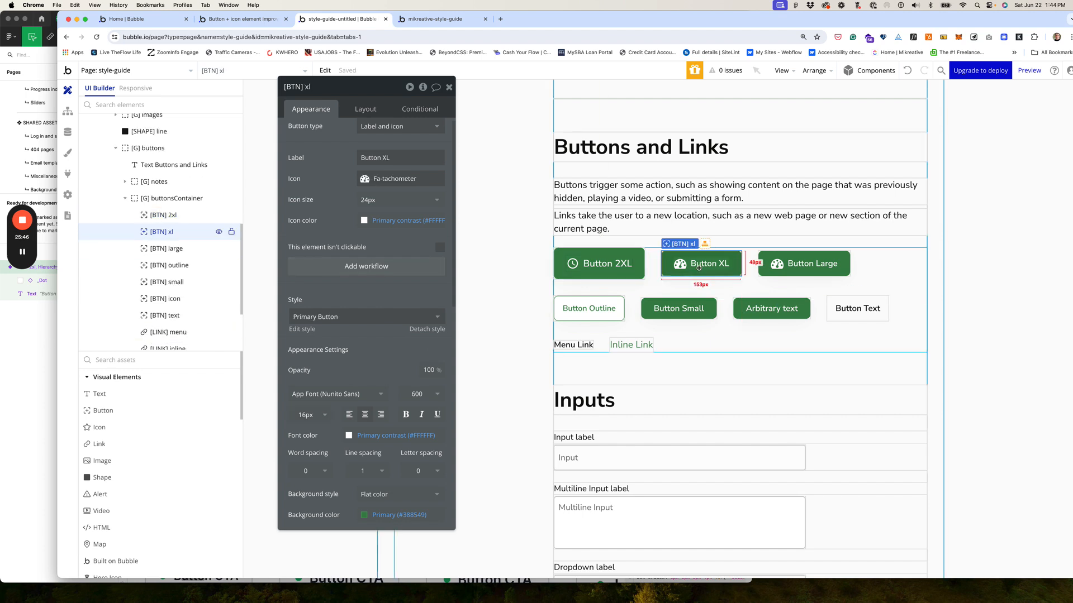
# Step: After checking Figma's xl spec, set Button XL's left and right padding to 20 px
pyautogui.click(33, 358)
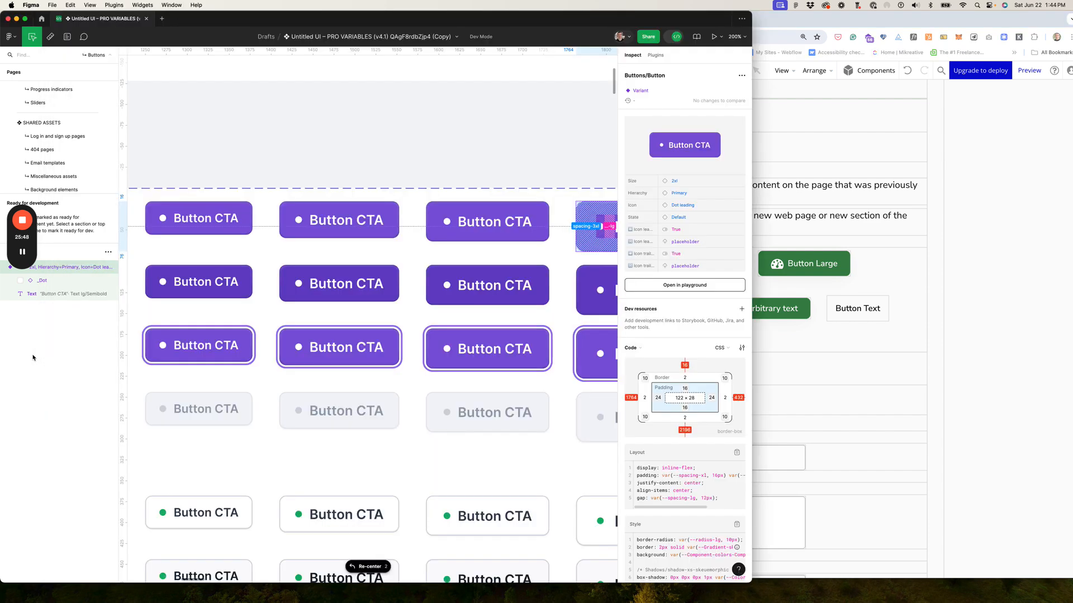
pyautogui.click(529, 242)
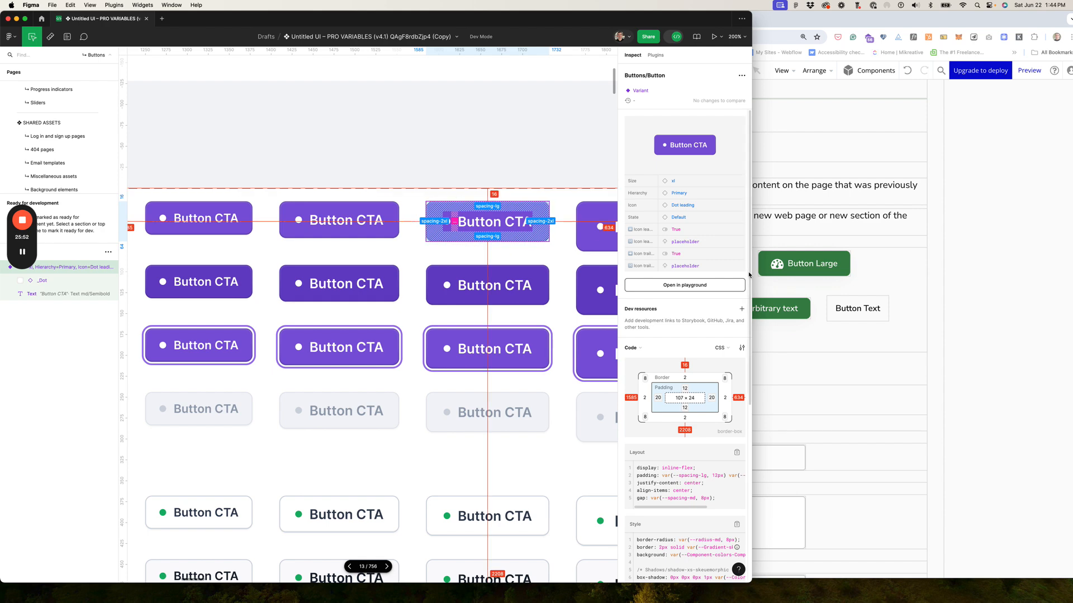
pyautogui.click(825, 330)
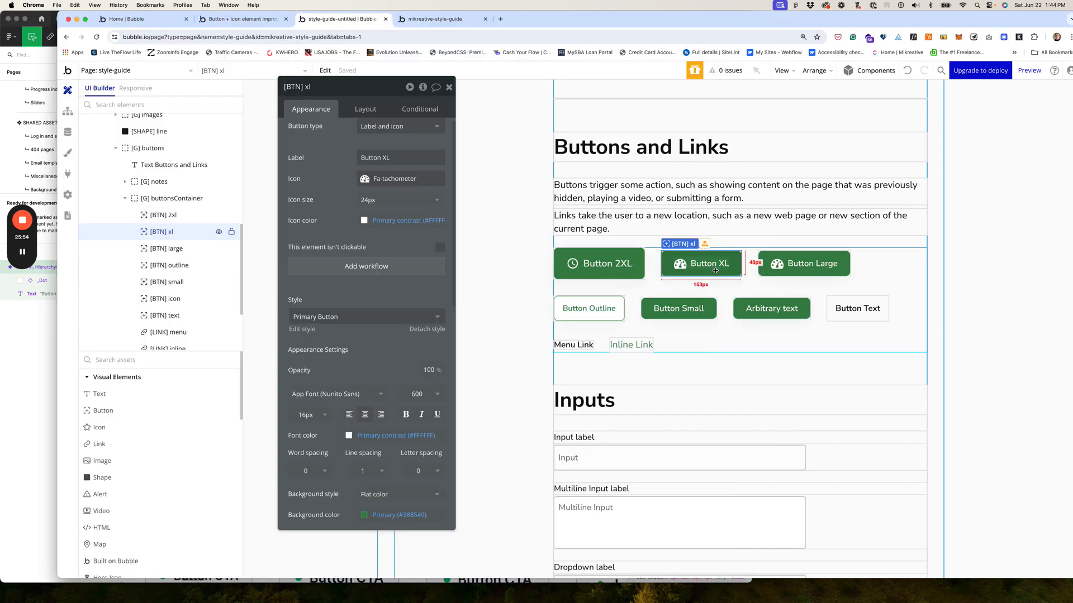
pyautogui.scroll(-1, 390, 129)
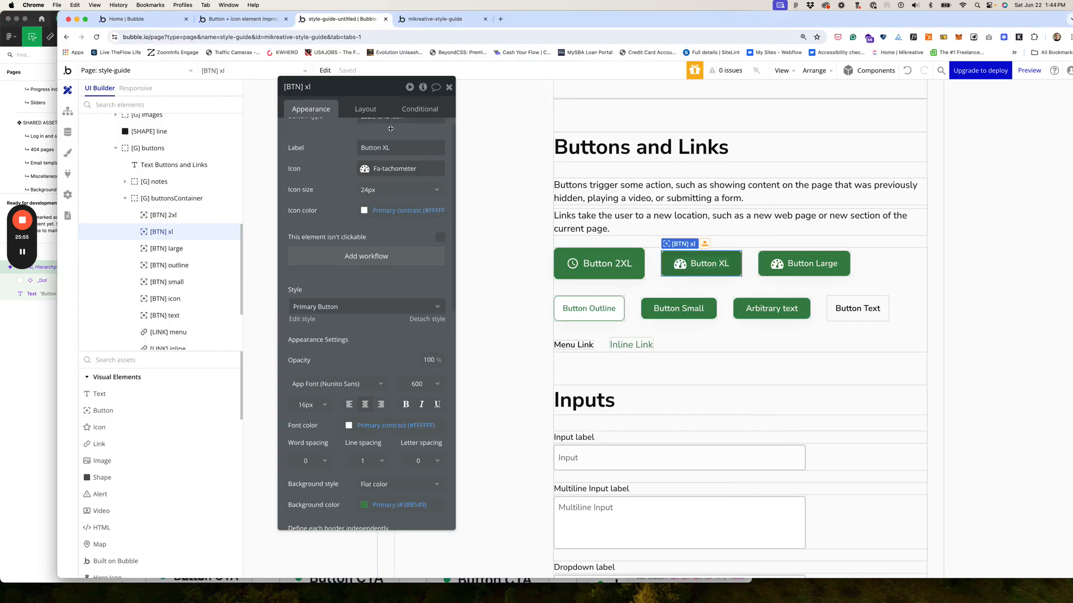
pyautogui.click(365, 107)
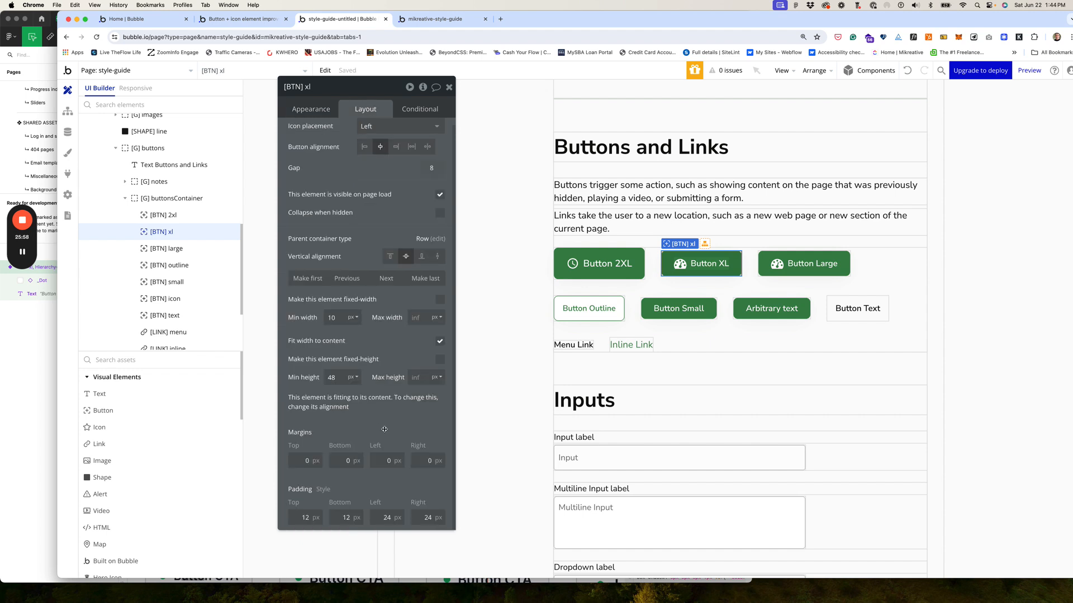
pyautogui.click(389, 517)
pyautogui.press('BackSpace')
pyautogui.write('0')
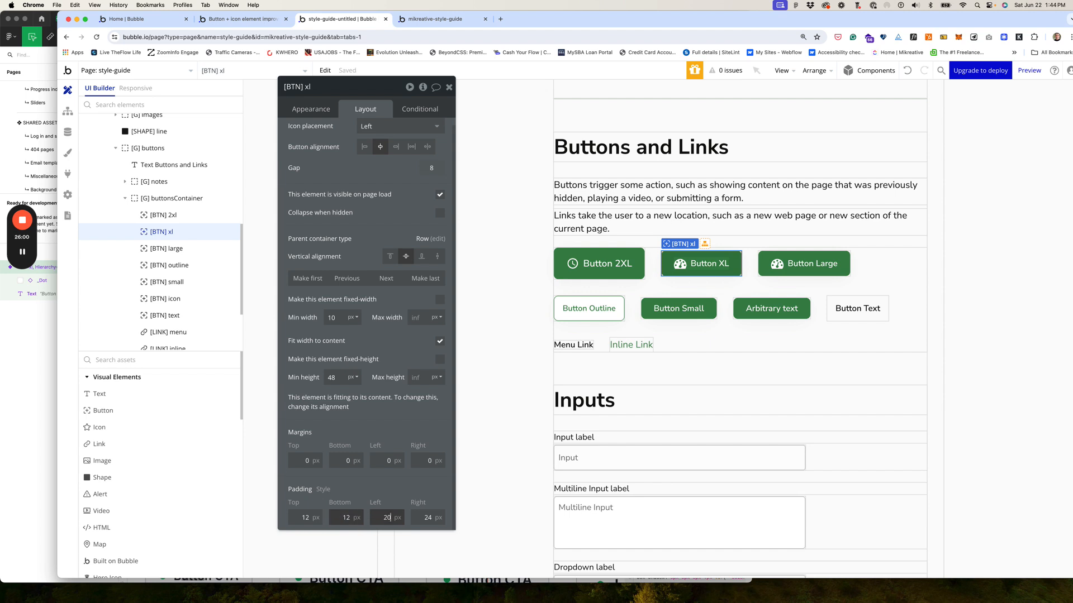
pyautogui.press('Tab')
pyautogui.write('20')
pyautogui.press('Tab')
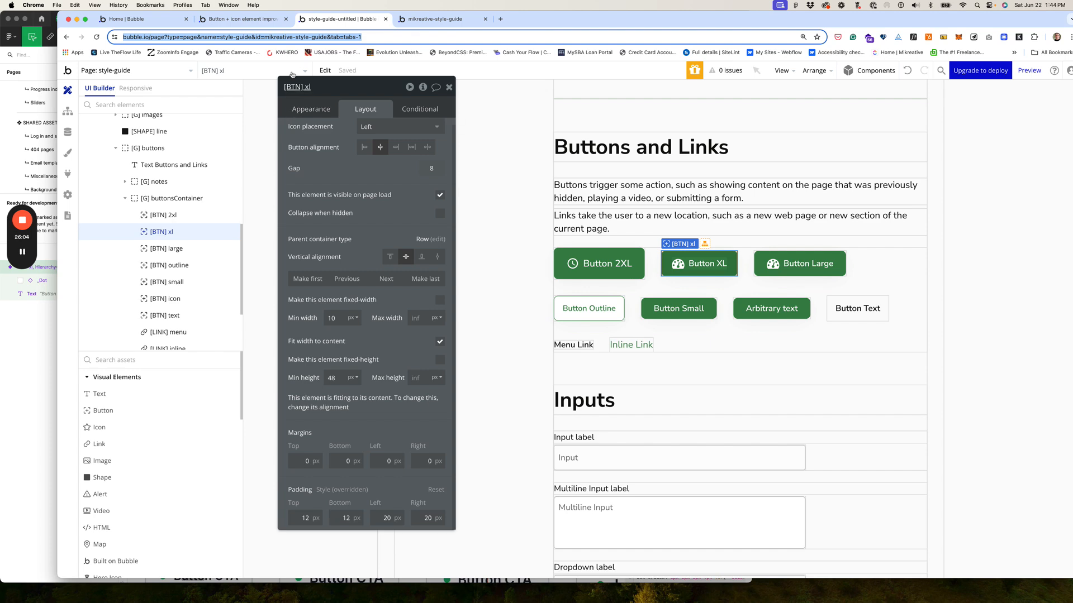
# Step: Match Figma's lg spec: give Button Large 10 px vertical and 18 px side padding
pyautogui.click(5, 85)
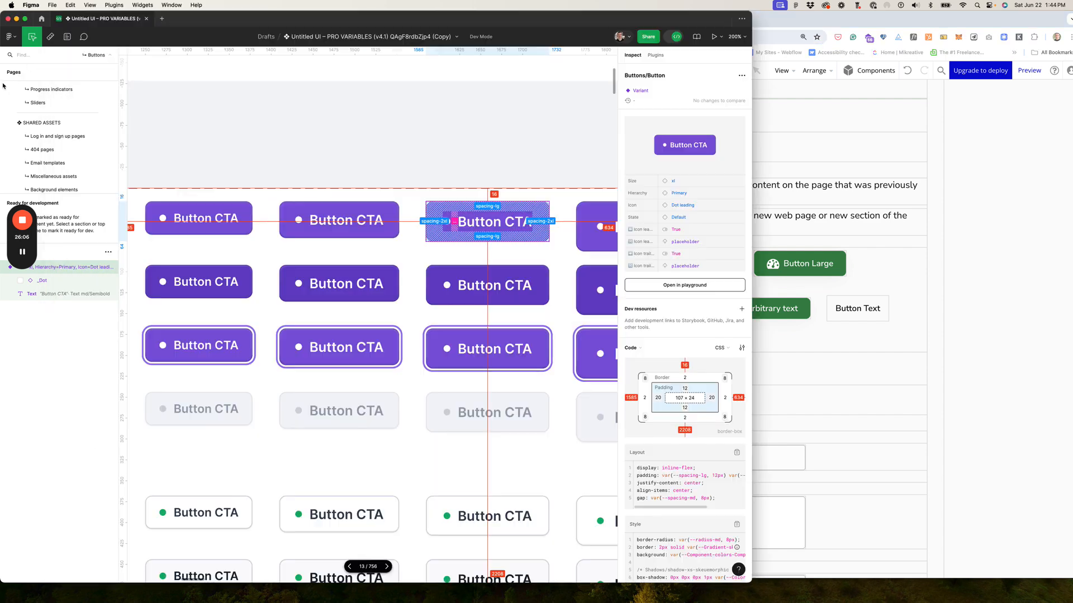
pyautogui.click(329, 236)
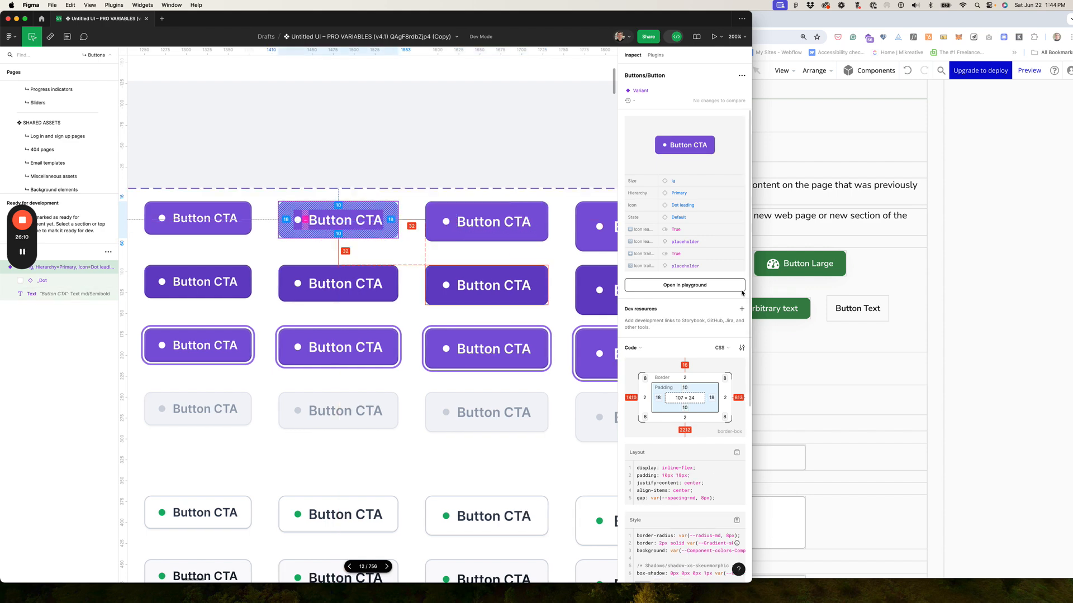
pyautogui.click(813, 274)
pyautogui.click(813, 273)
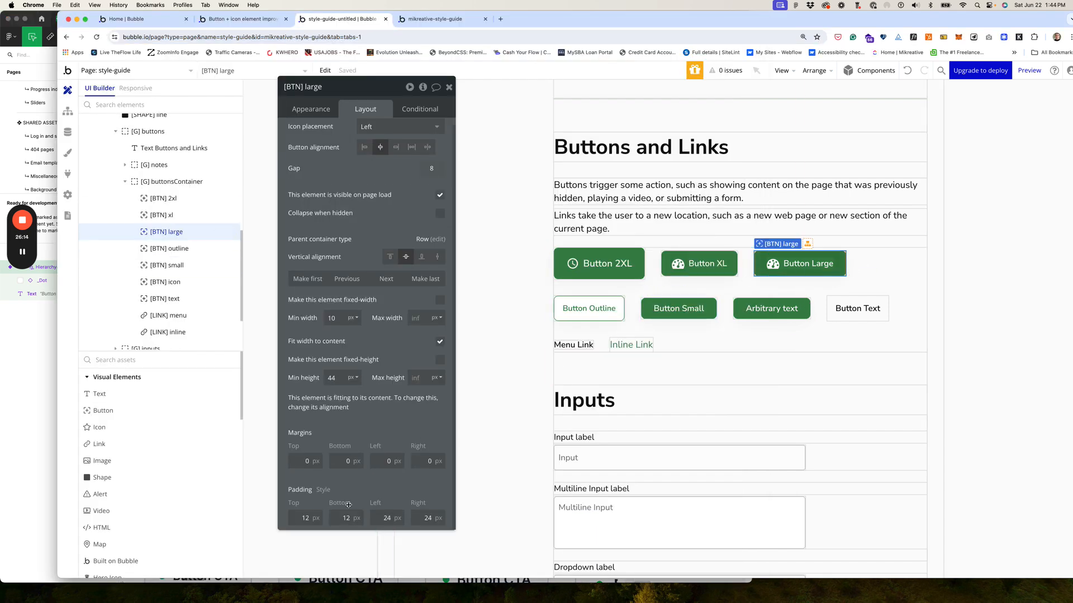
pyautogui.doubleClick(315, 518)
pyautogui.write('10')
pyautogui.press('Tab')
pyautogui.write('10')
pyautogui.press('Tab')
pyautogui.write('18')
pyautogui.press('Tab')
pyautogui.write('18')
pyautogui.press('Tab')
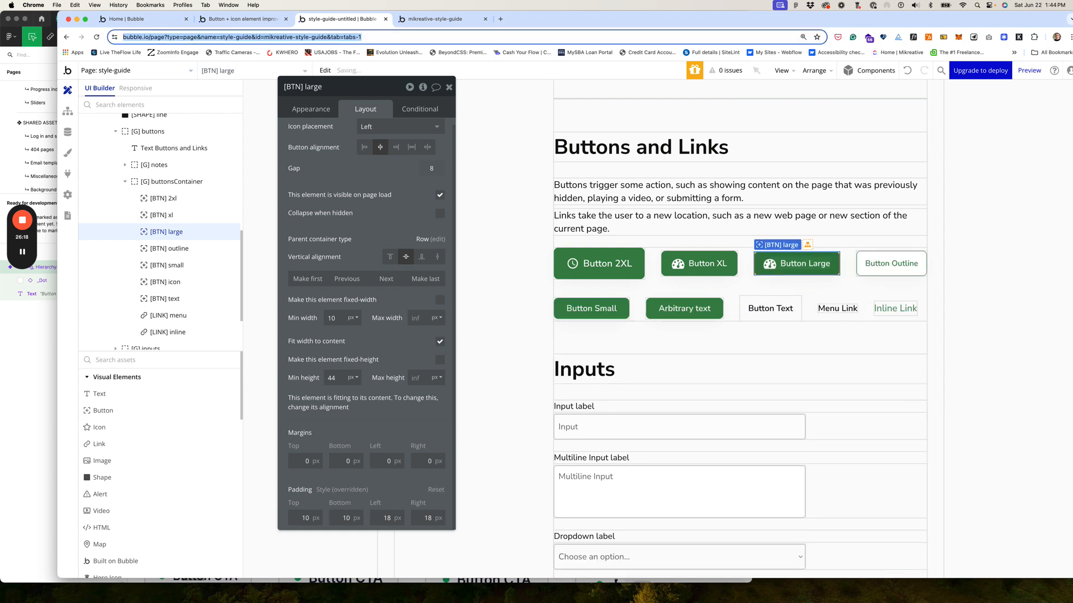
# Step: Read the lg label typography and the md and sm variants' padding and text styles in Figma
pyautogui.click(47, 322)
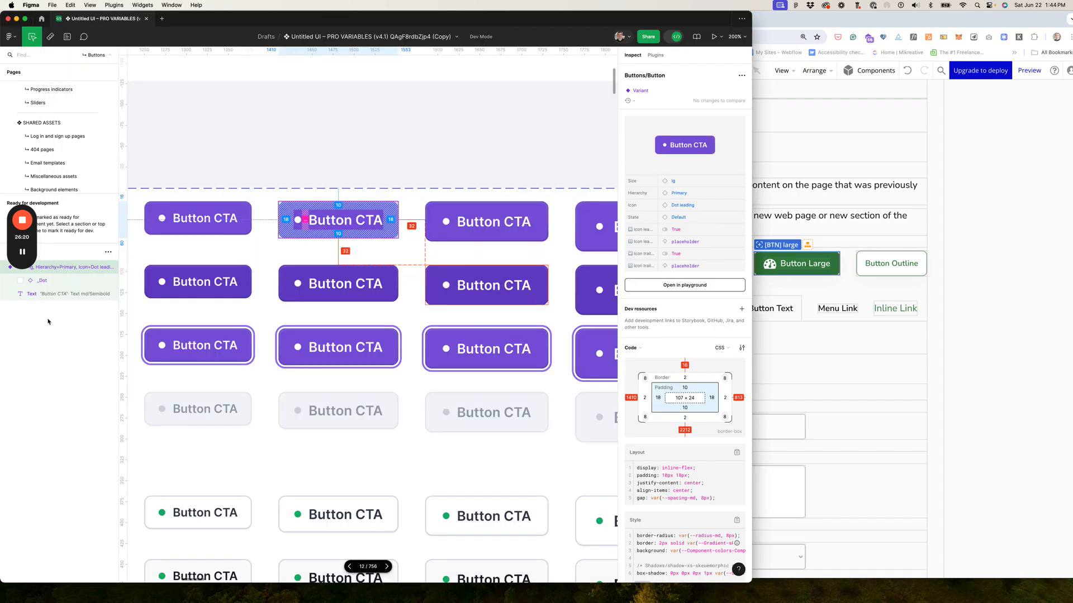
pyautogui.click(334, 220)
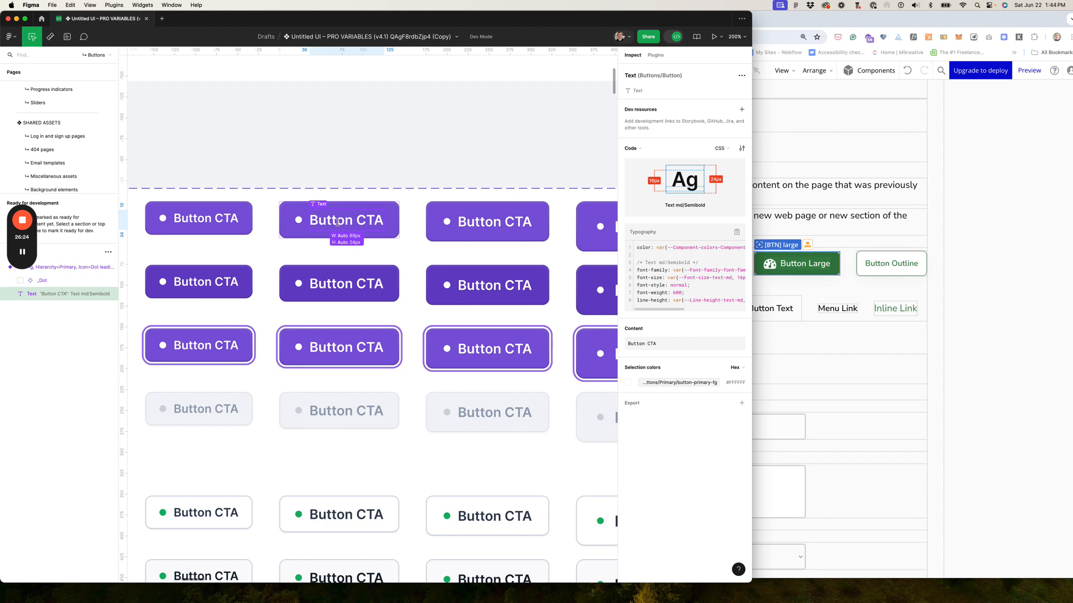
pyautogui.click(182, 223)
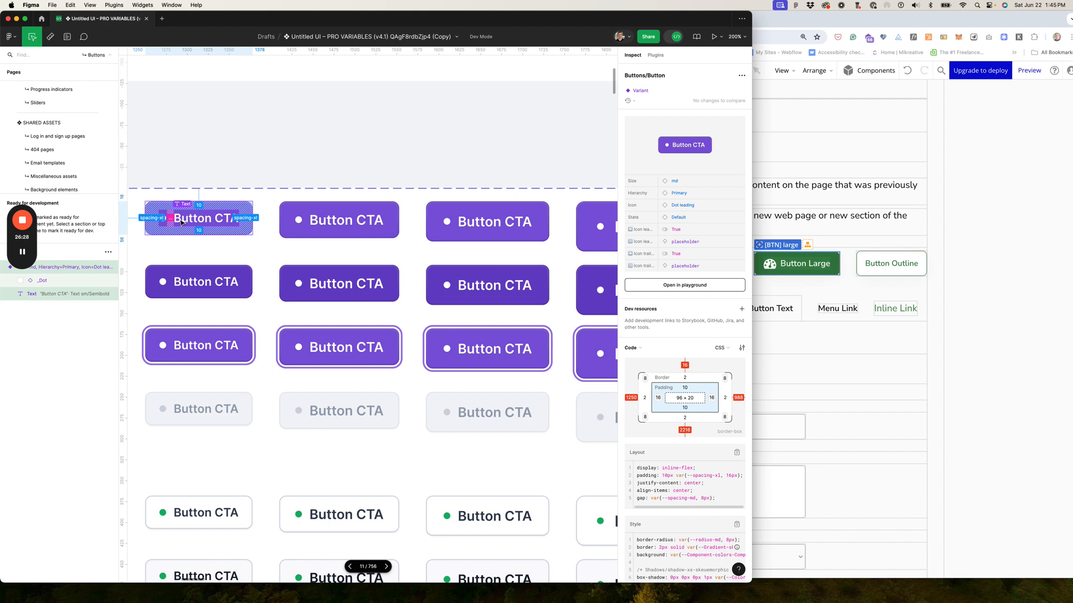
pyautogui.click(193, 217)
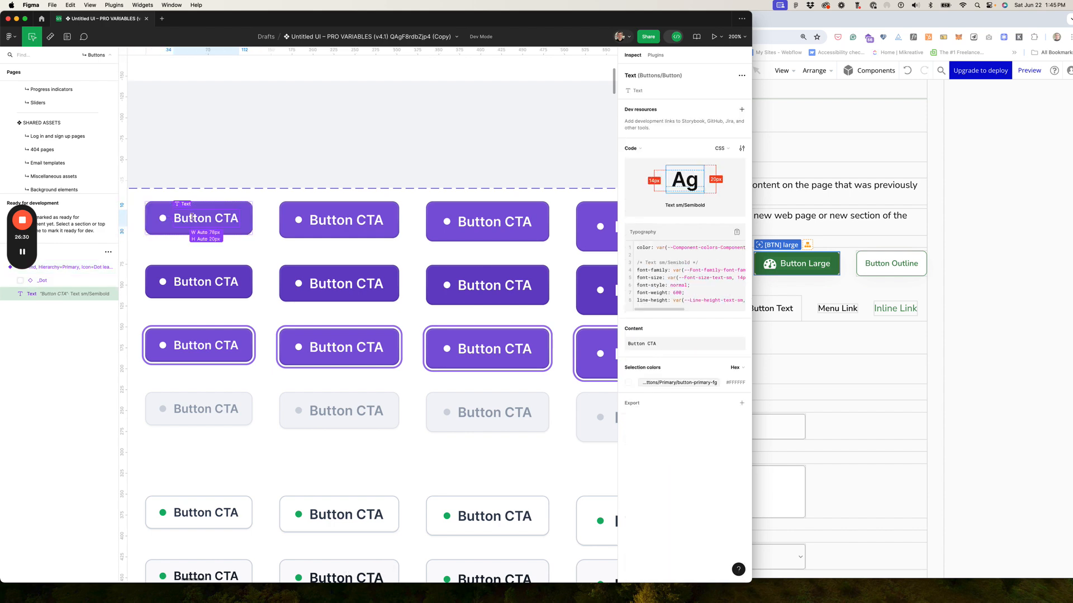
pyautogui.hscroll(-3, 193, 217)
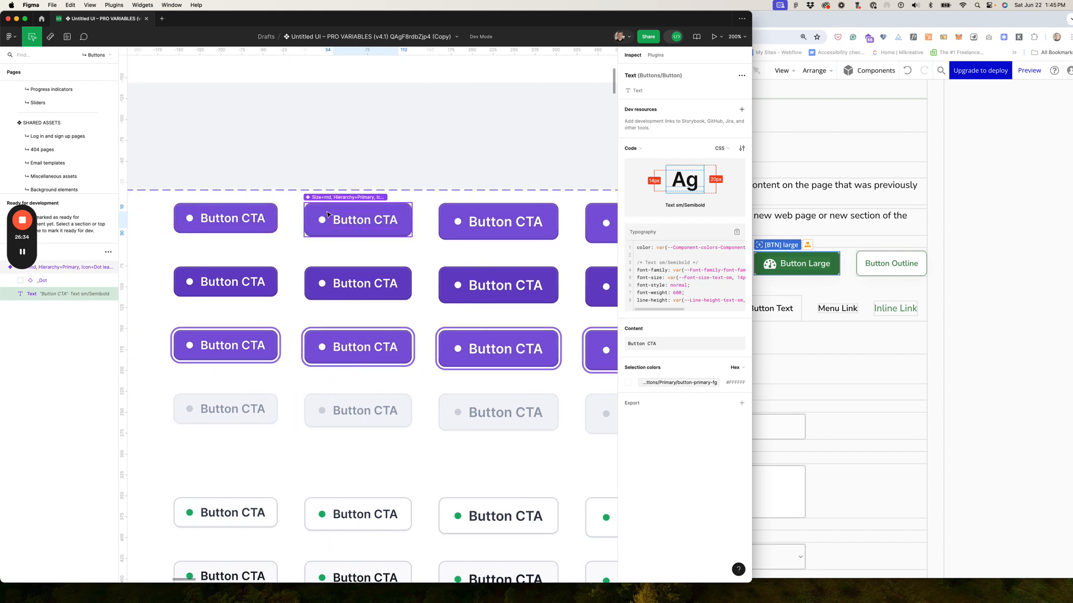
pyautogui.click(211, 222)
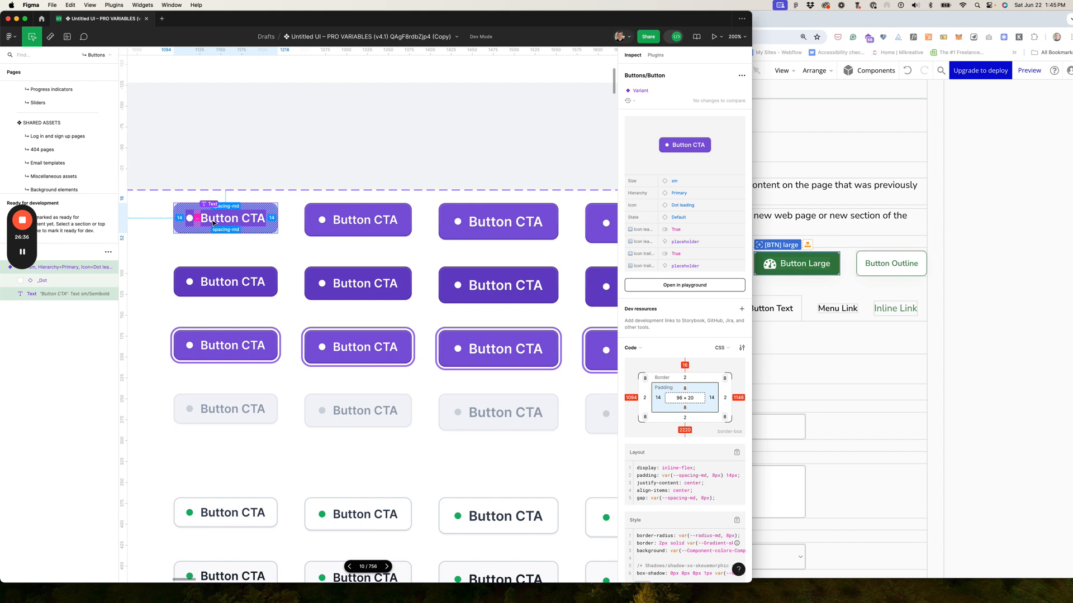
pyautogui.click(212, 221)
pyautogui.hscroll(4, 218, 218)
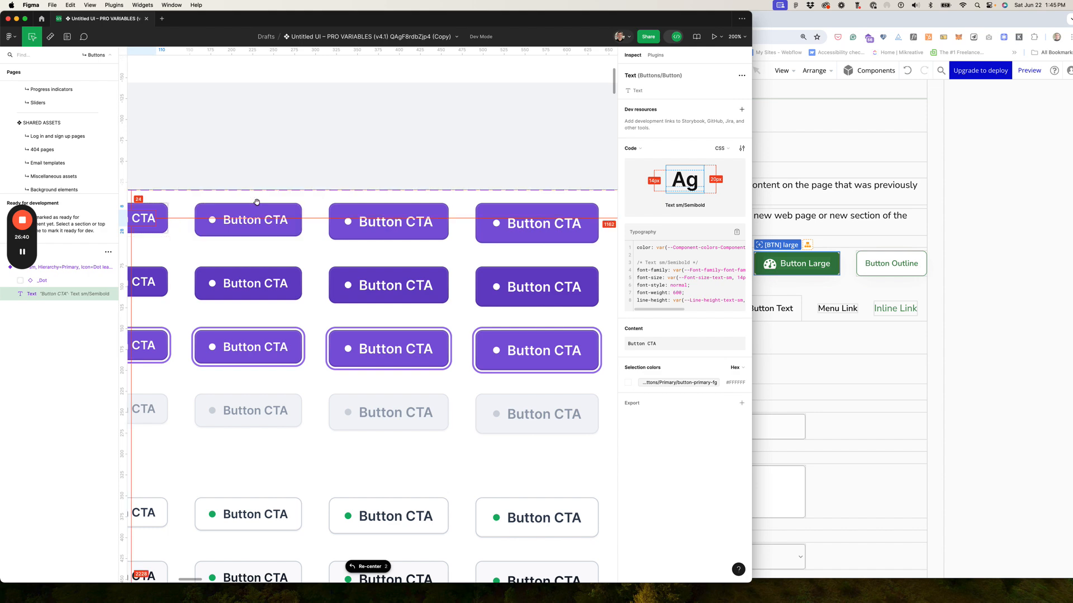
pyautogui.hscroll(-1, 257, 204)
pyautogui.click(955, 302)
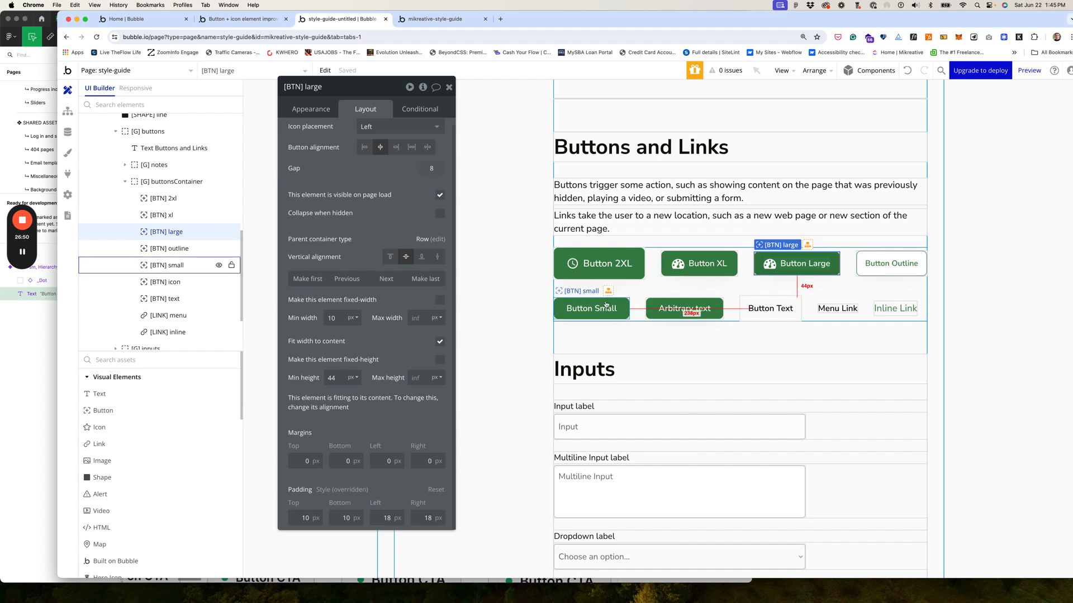
pyautogui.click(770, 266)
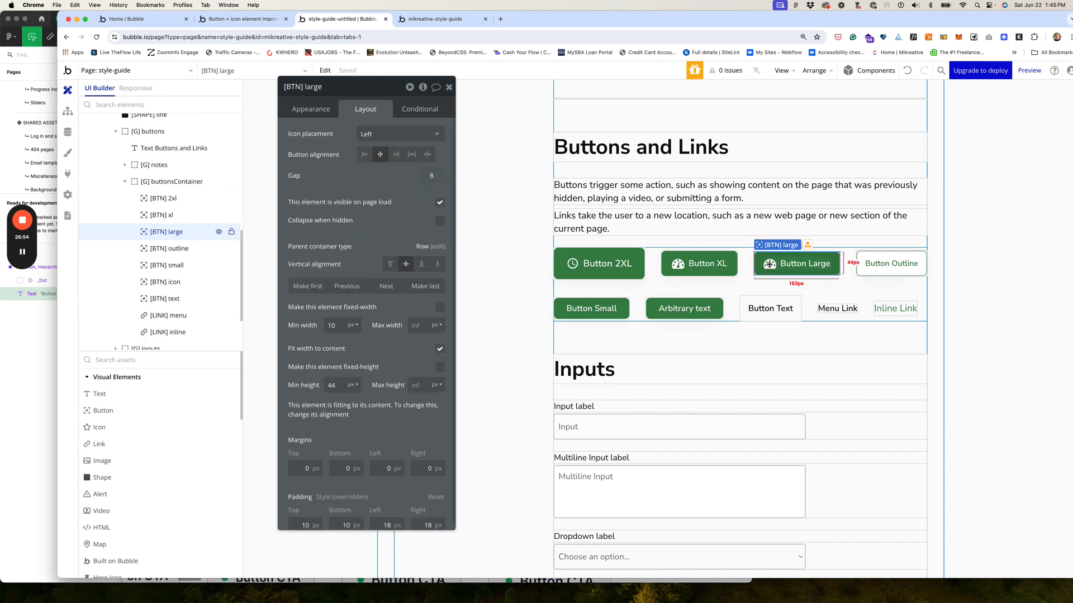
pyautogui.click(678, 266)
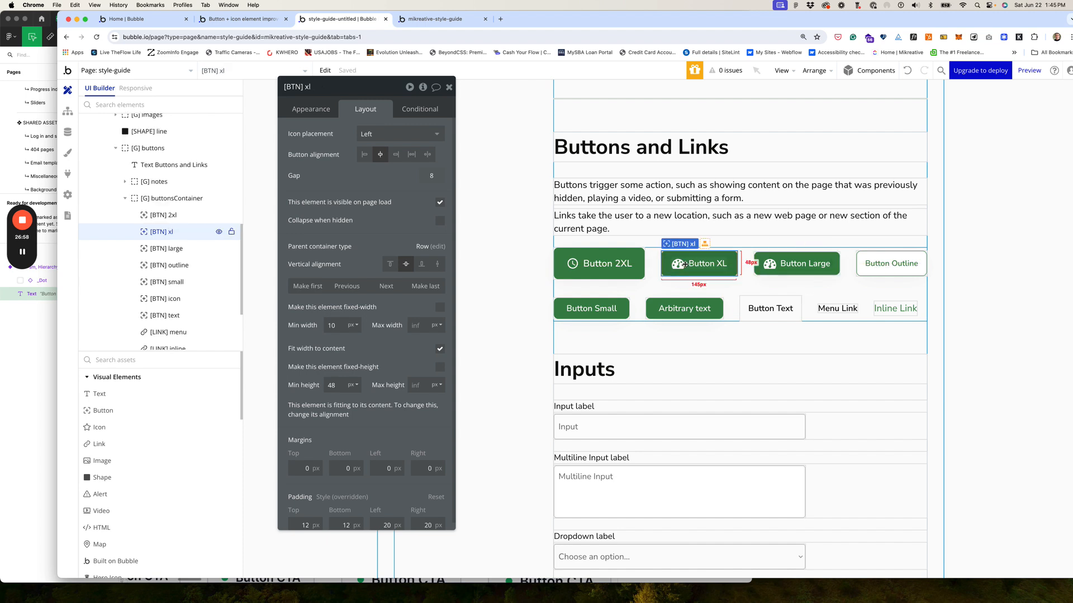
pyautogui.click(312, 111)
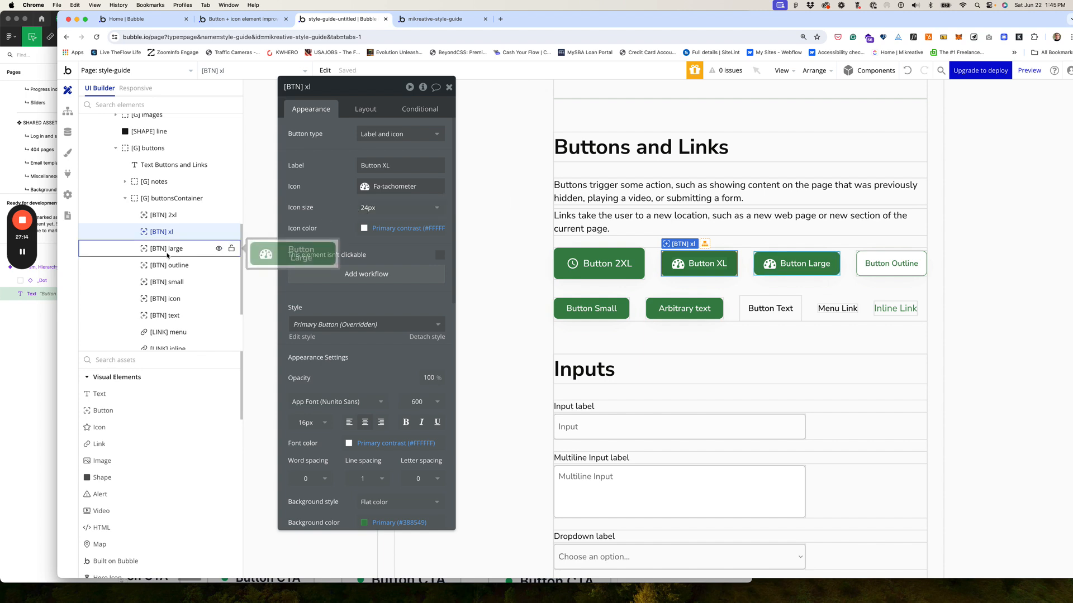
pyautogui.click(162, 282)
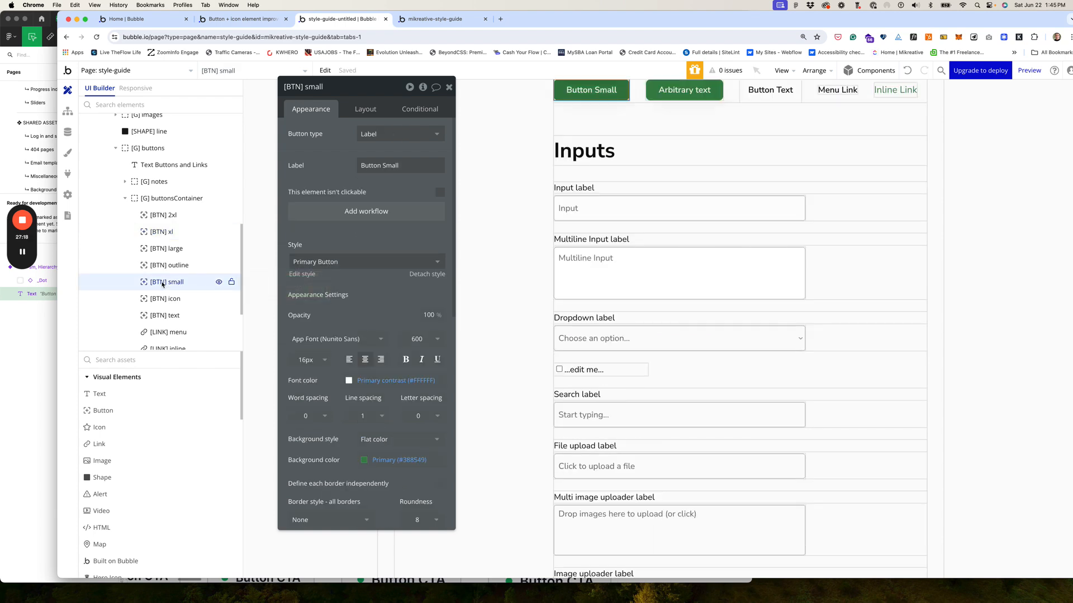
pyautogui.click(168, 252)
pyautogui.scroll(2, 648, 270)
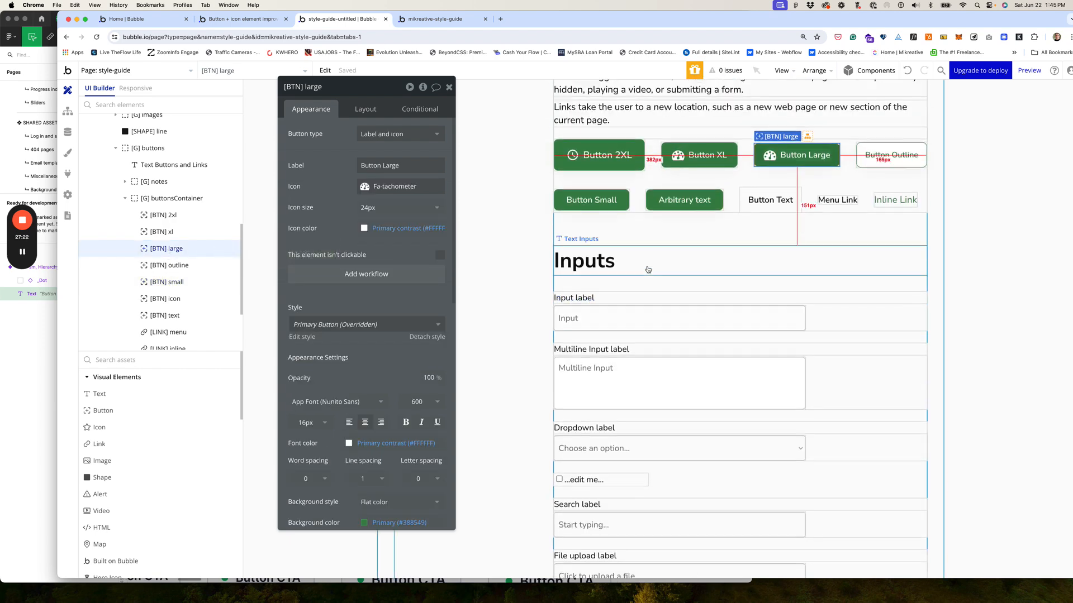
# Step: Paste a copy of Button Large, place it right after Button Large, and name it [BTN] medium
pyautogui.hotkey('ctrl', 'v')
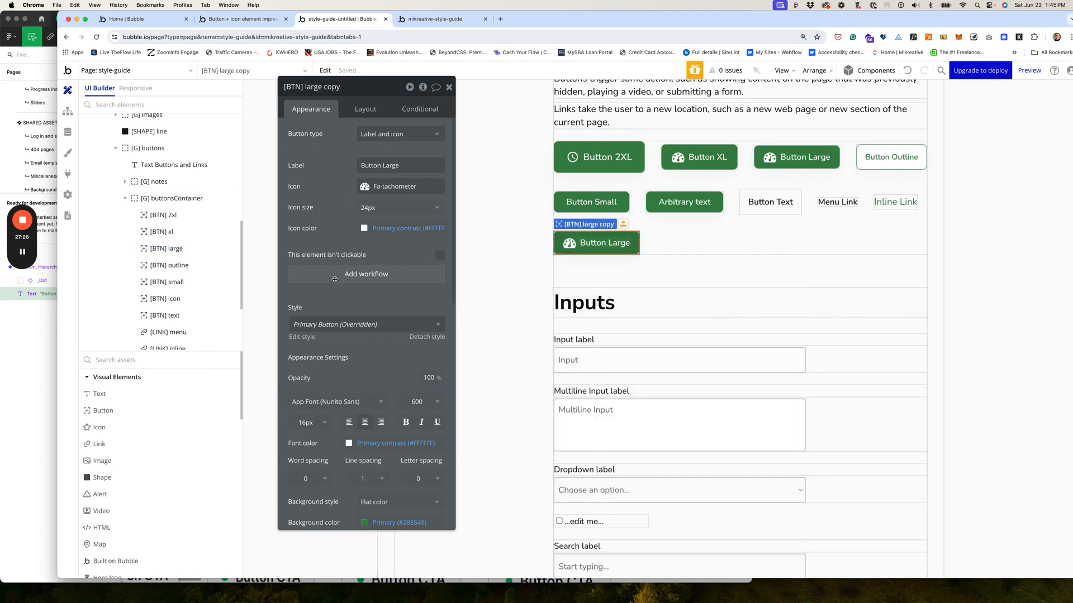
pyautogui.click(361, 110)
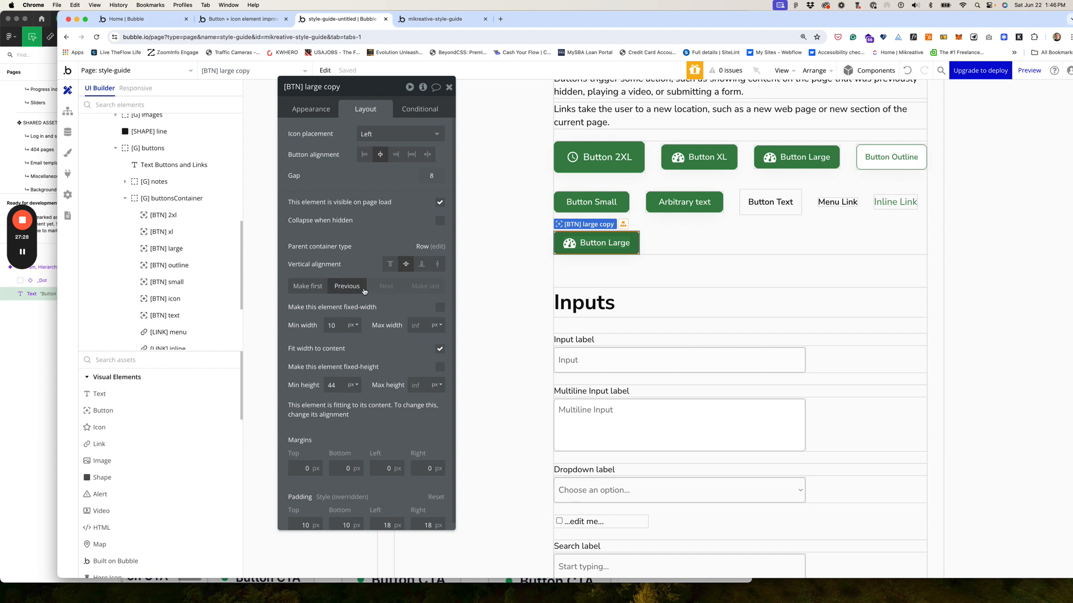
pyautogui.click(354, 286)
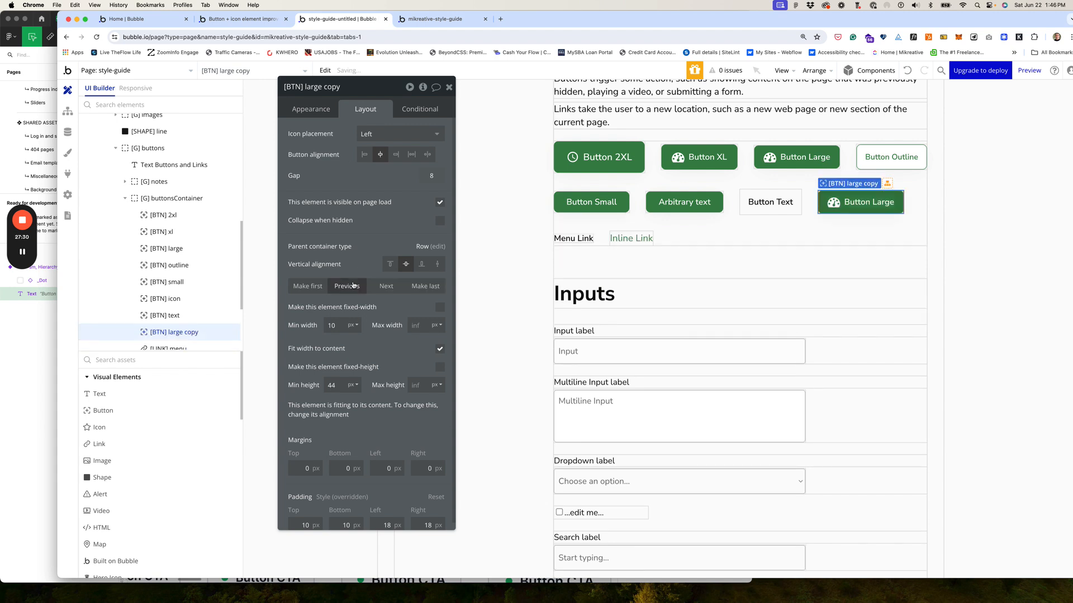
pyautogui.click(353, 285)
pyautogui.click(353, 285)
pyautogui.click(353, 285)
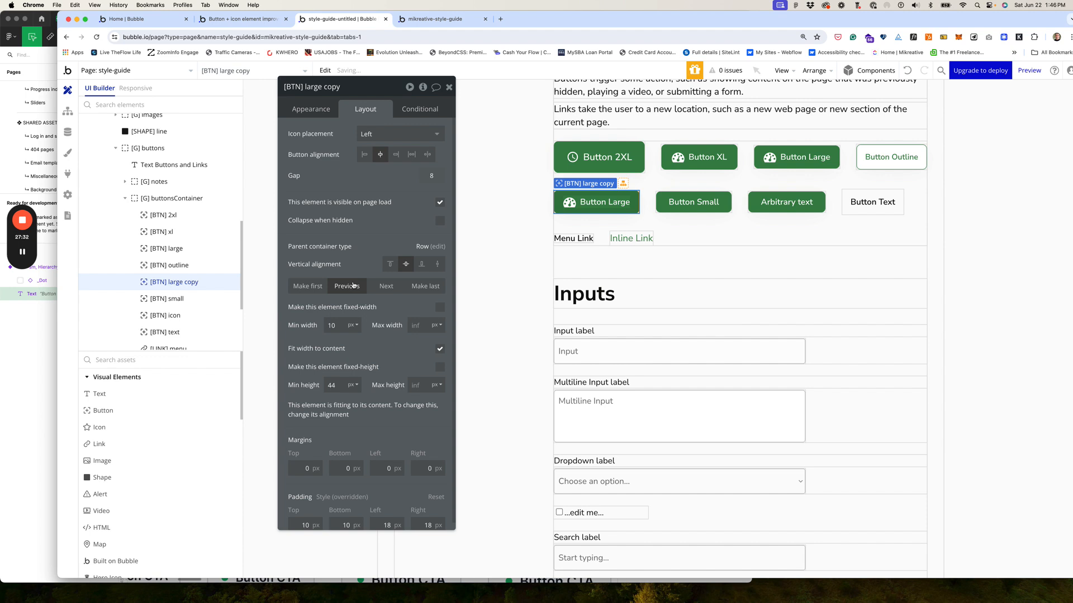
pyautogui.click(353, 285)
pyautogui.click(353, 286)
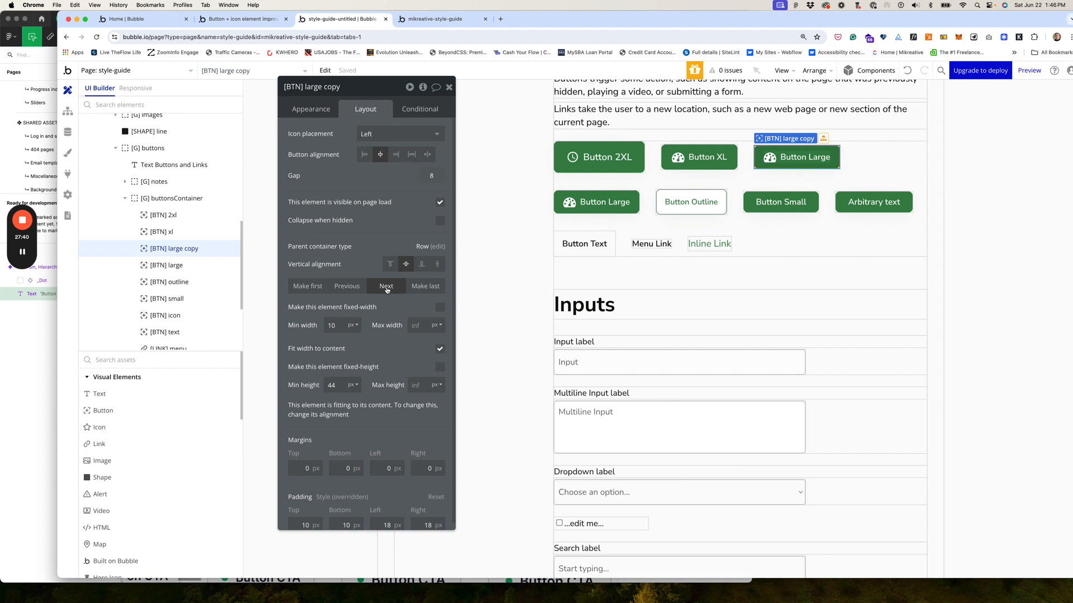
pyautogui.click(386, 287)
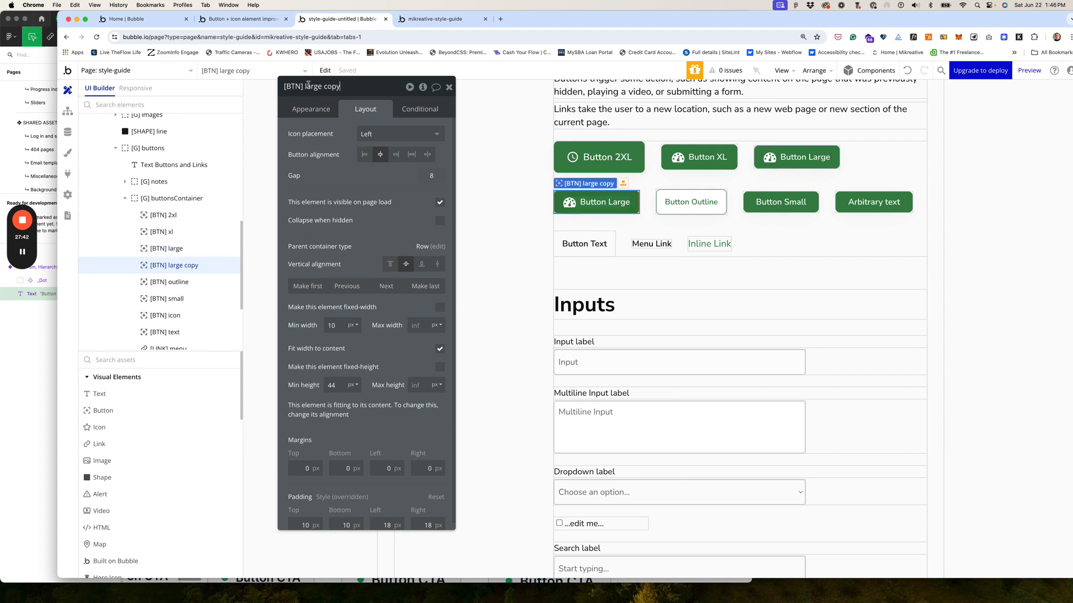
pyautogui.moveTo(305, 86); pyautogui.dragTo(351, 87)
pyautogui.write('medium')
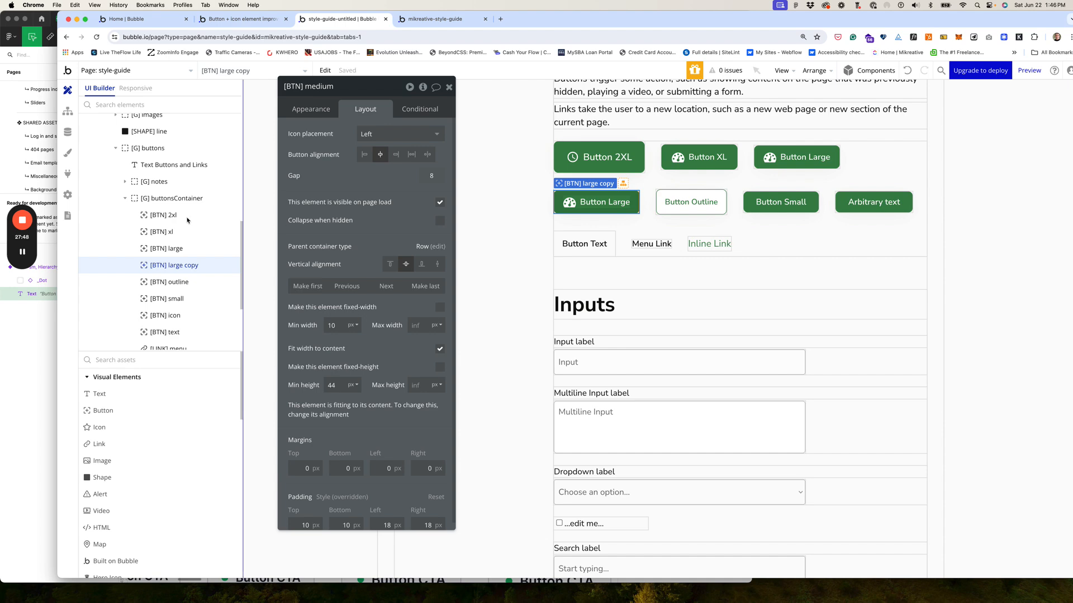
# Step: Check the md Button CTA's 10 by 16 px padding in Figma
pyautogui.click(47, 340)
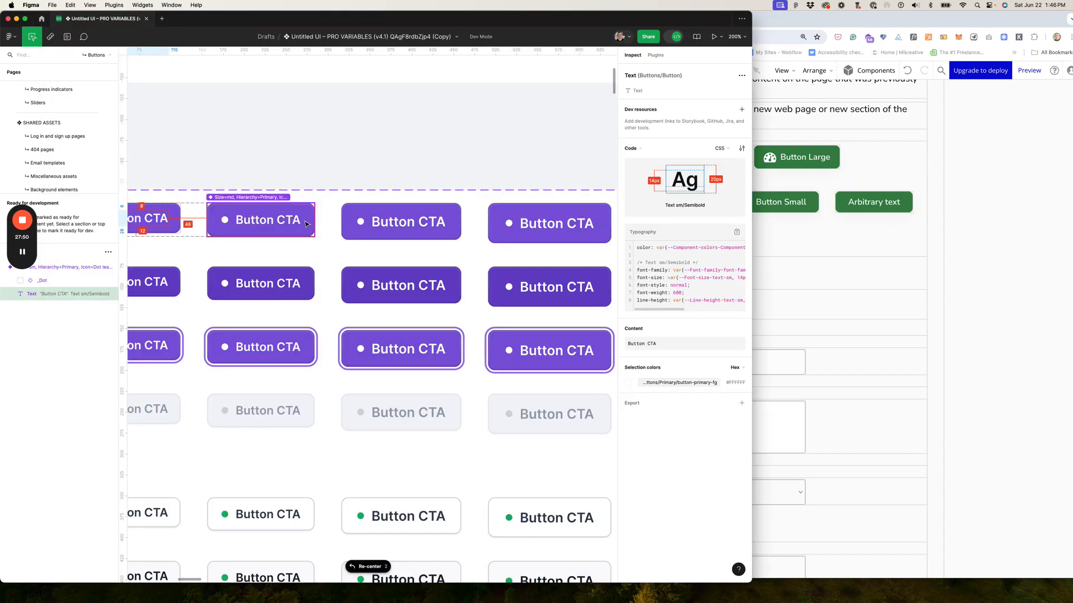
pyautogui.hscroll(-2, 307, 223)
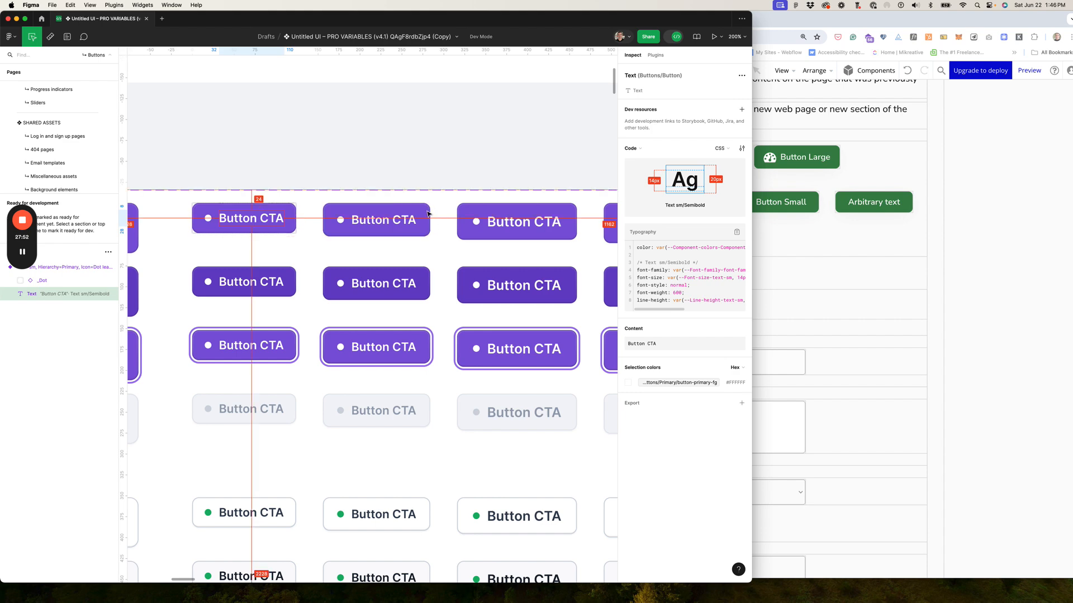
pyautogui.click(422, 214)
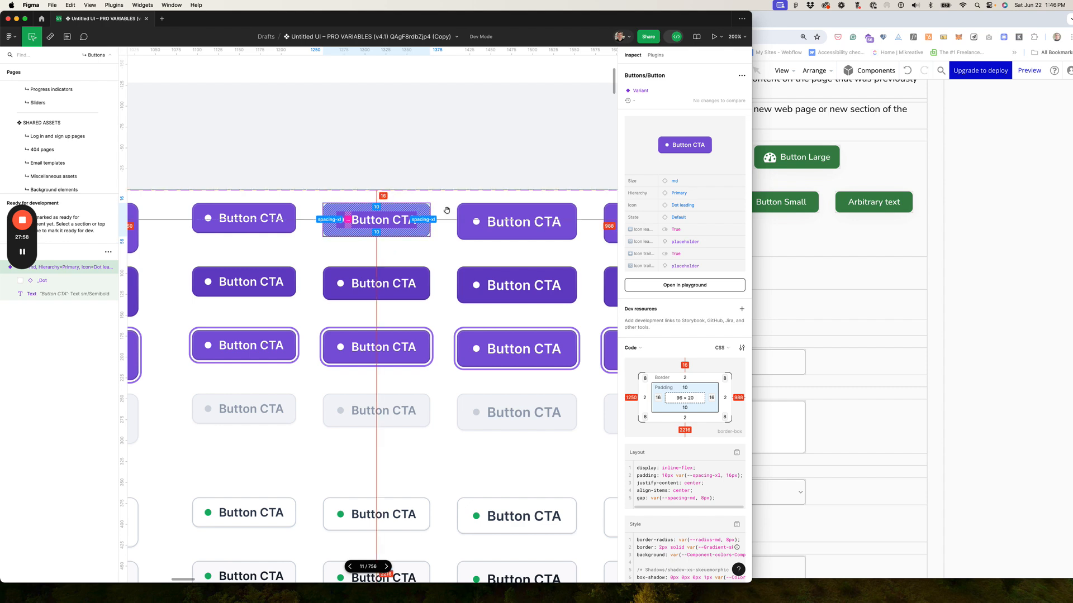
pyautogui.click(850, 230)
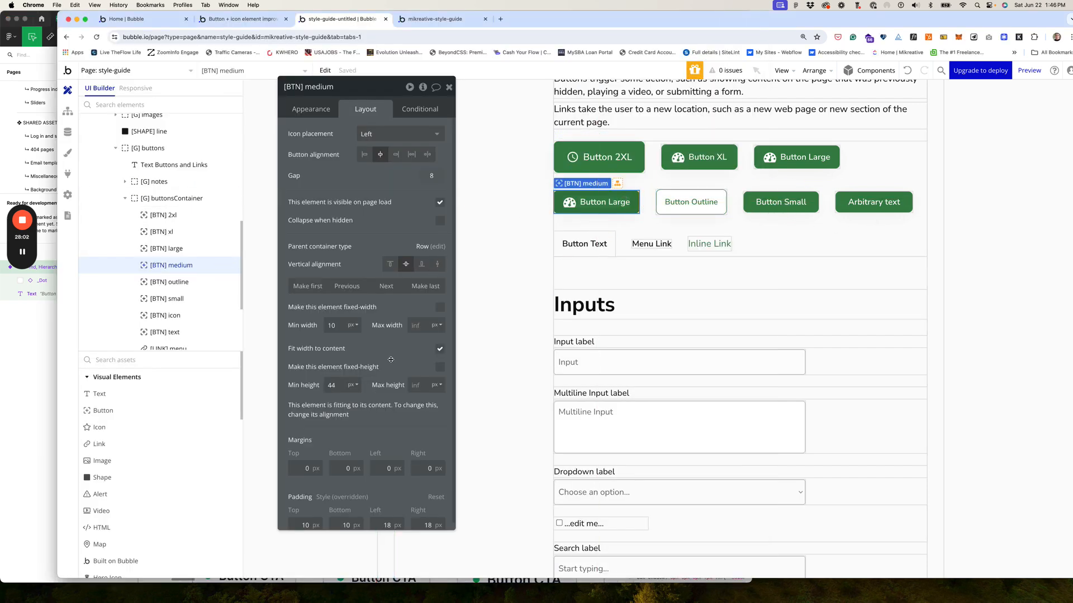
# Step: Set [BTN] medium's left and right padding to 16 px
pyautogui.scroll(-1, 356, 498)
pyautogui.click(387, 517)
pyautogui.press('BackSpace')
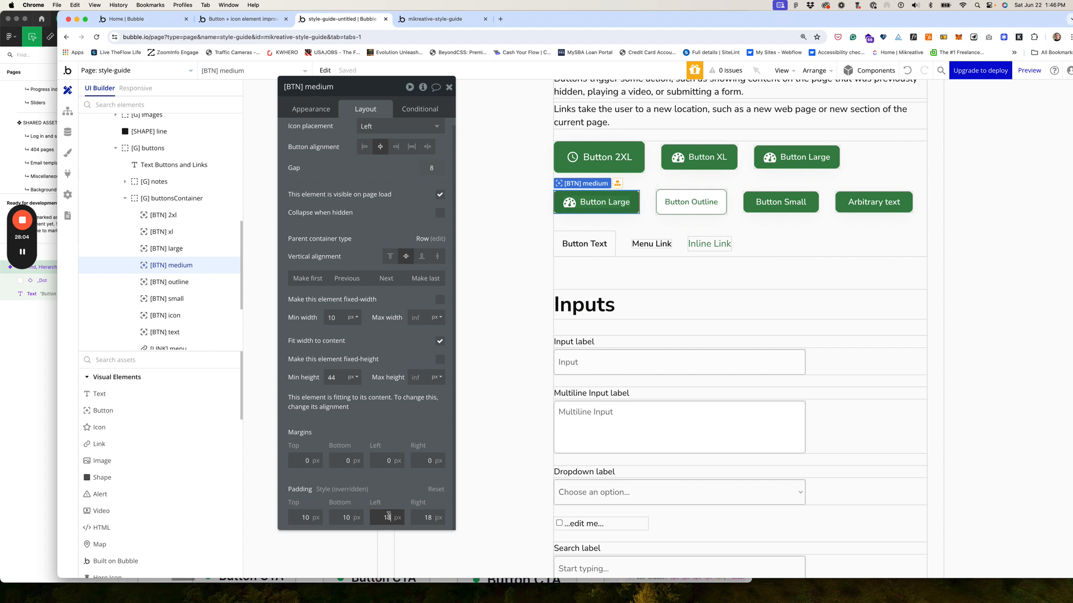
pyautogui.write('6')
pyautogui.press('Tab')
pyautogui.write('16')
pyautogui.press('Tab')
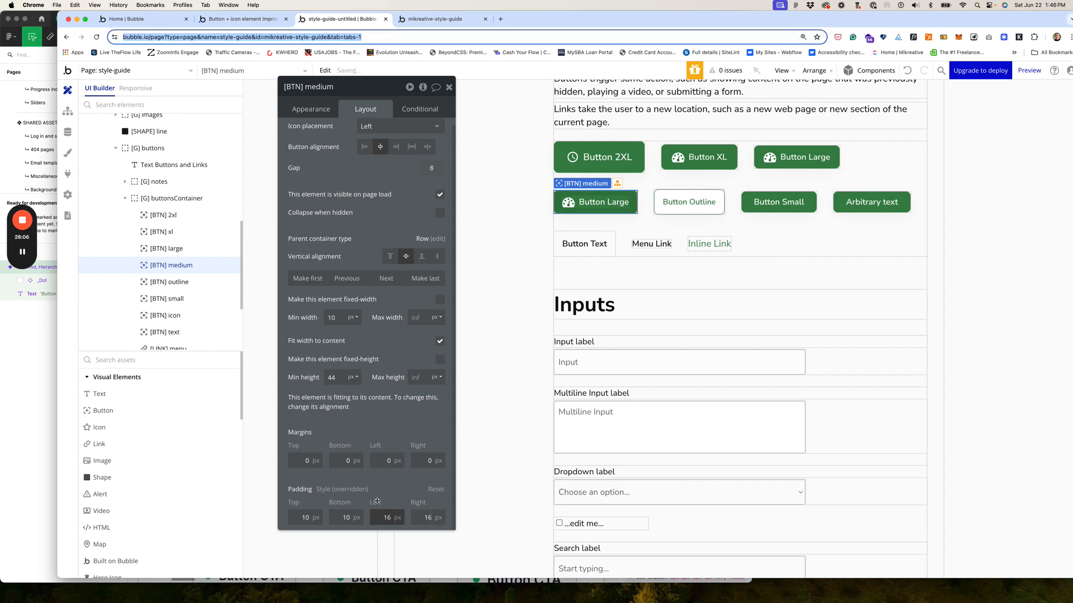
# Step: Change the medium button's label font size to 14px
pyautogui.click(321, 112)
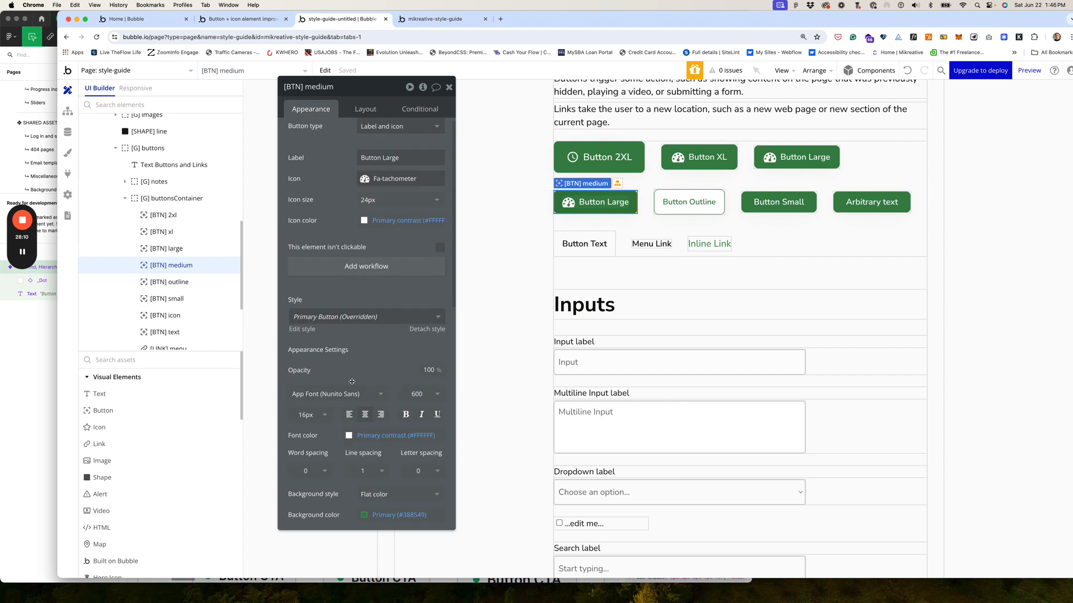
pyautogui.click(306, 414)
pyautogui.moveTo(308, 415); pyautogui.dragTo(294, 415)
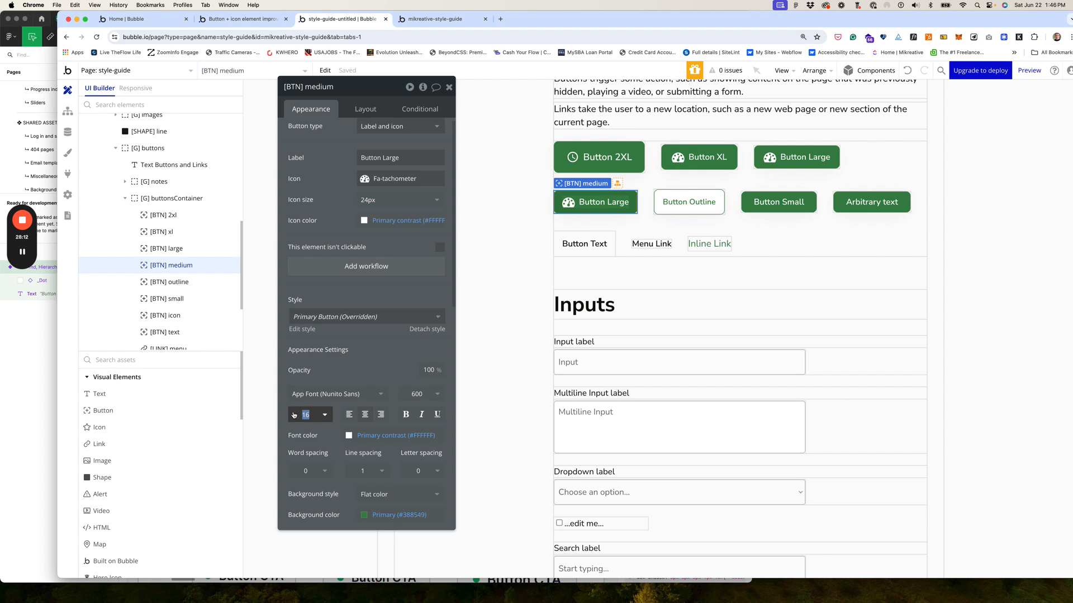
pyautogui.write('14')
pyautogui.press('Return')
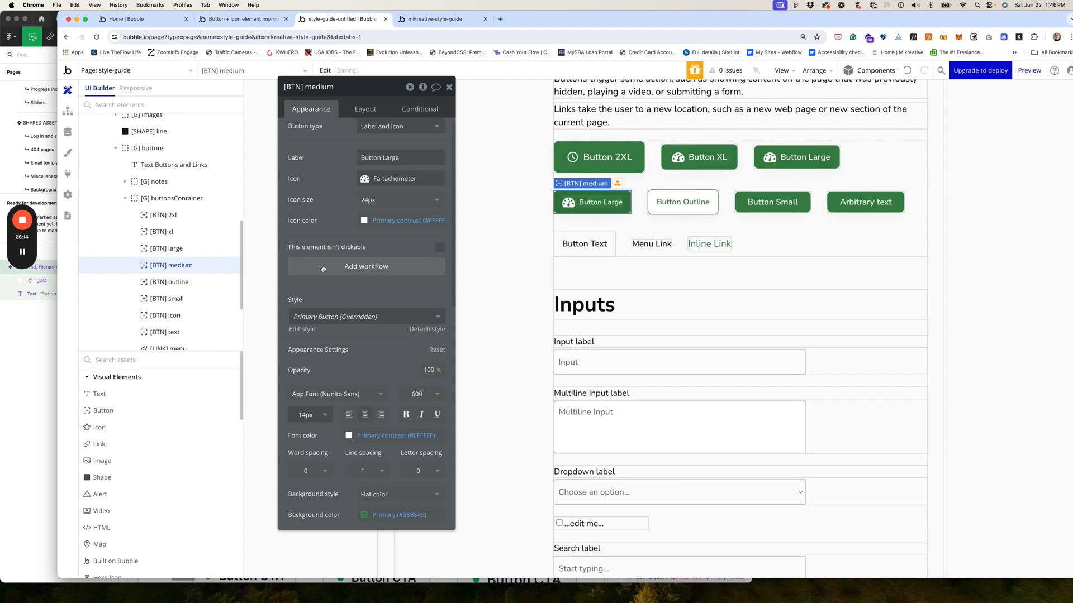
# Step: Change the label text from Button Large to Button Medium
pyautogui.tripleClick(390, 158)
pyautogui.tripleClick(383, 159)
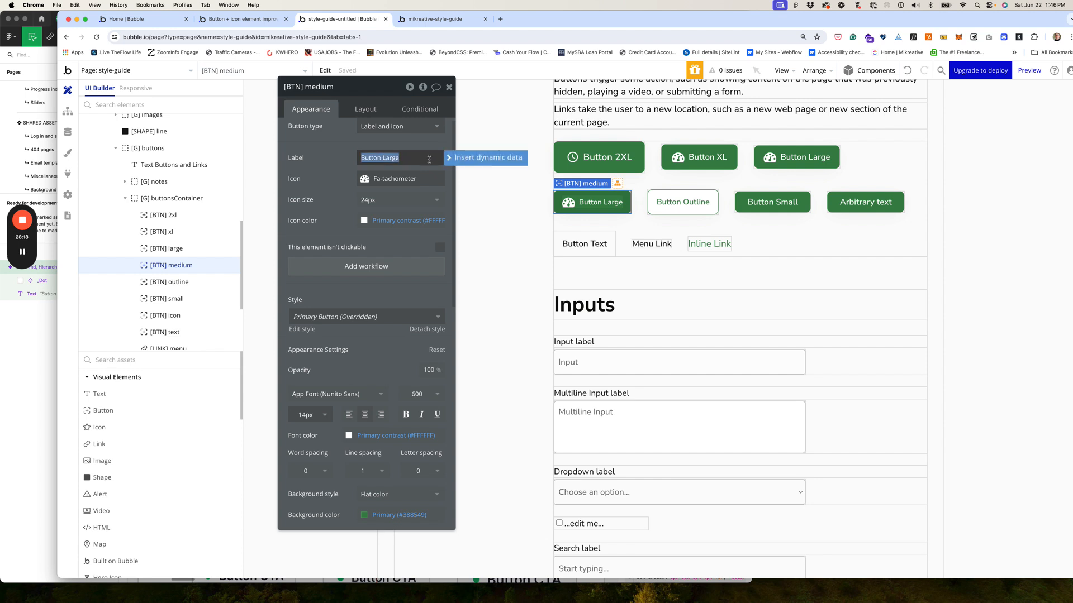
pyautogui.press('Right')
pyautogui.press('BackSpace')
pyautogui.press('BackSpace')
pyautogui.press('BackSpace')
pyautogui.press('BackSpace')
pyautogui.press('BackSpace')
pyautogui.press('BackSpace')
pyautogui.write('Medium')
pyautogui.click(333, 152)
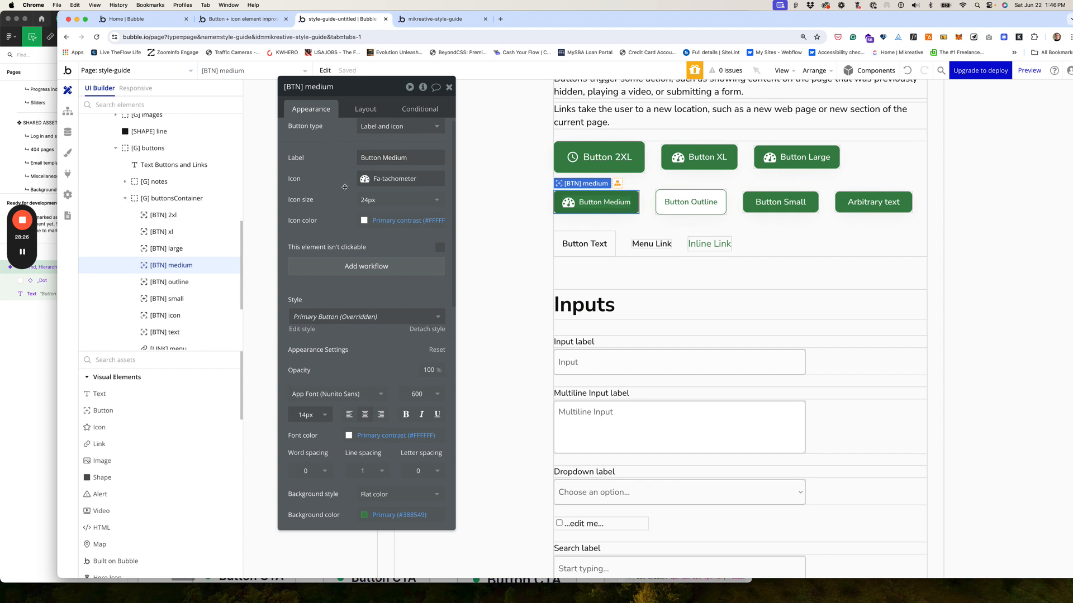
# Step: Move Button Small one place earlier, ahead of Button Outline
pyautogui.click(774, 202)
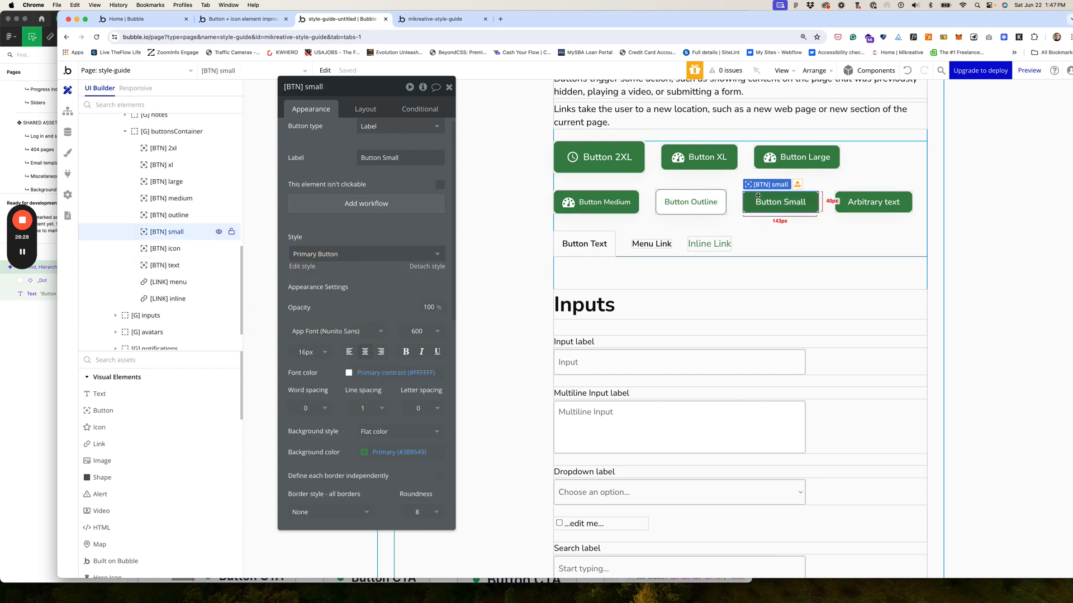
pyautogui.click(362, 110)
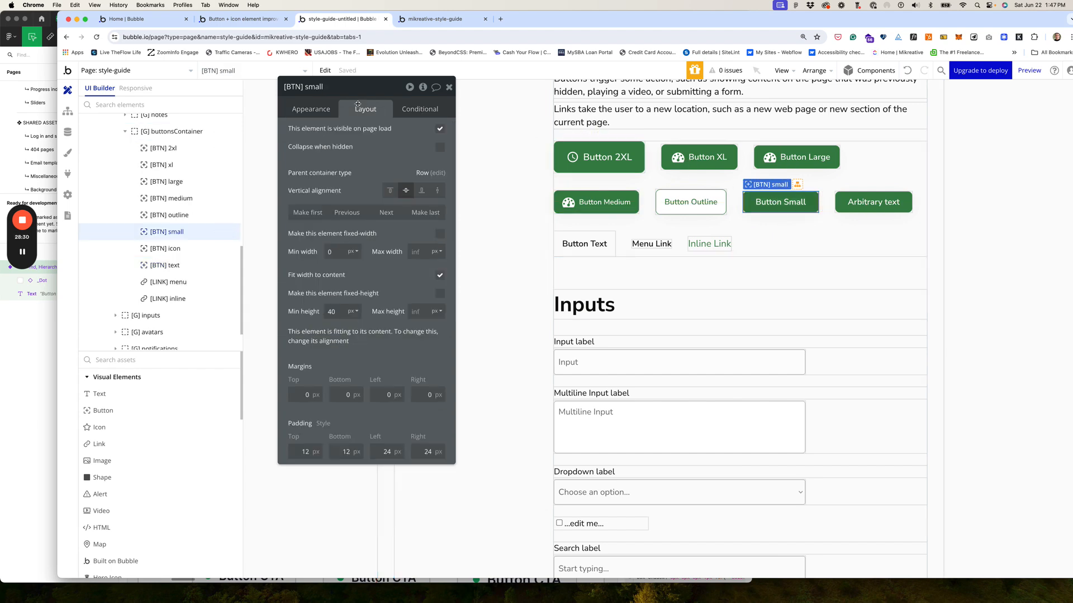
pyautogui.click(345, 213)
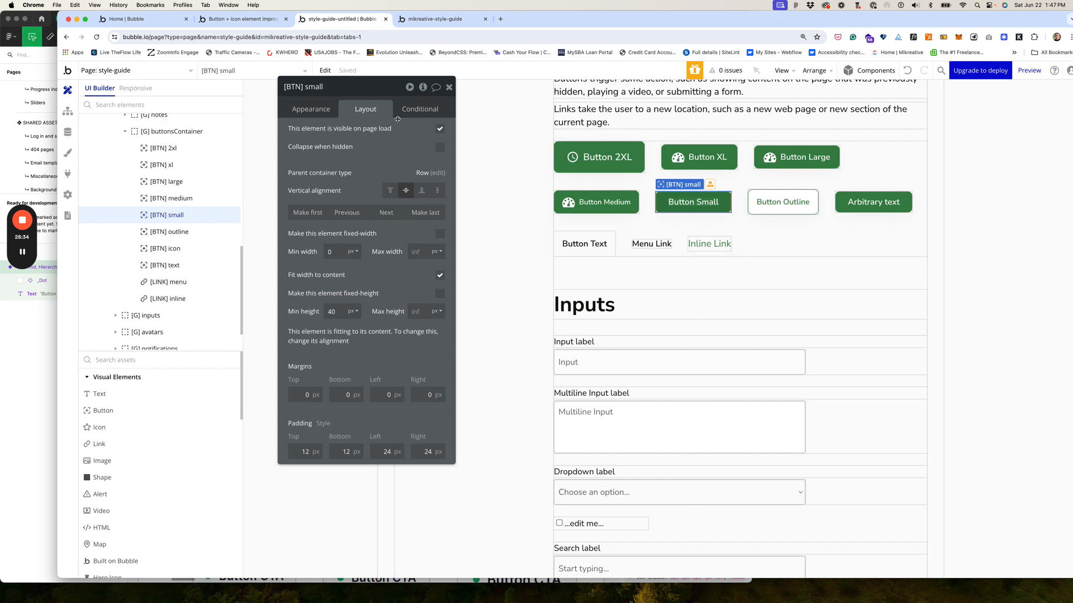
# Step: Reduce Button Small's label font size from 16 to 14px
pyautogui.click(316, 112)
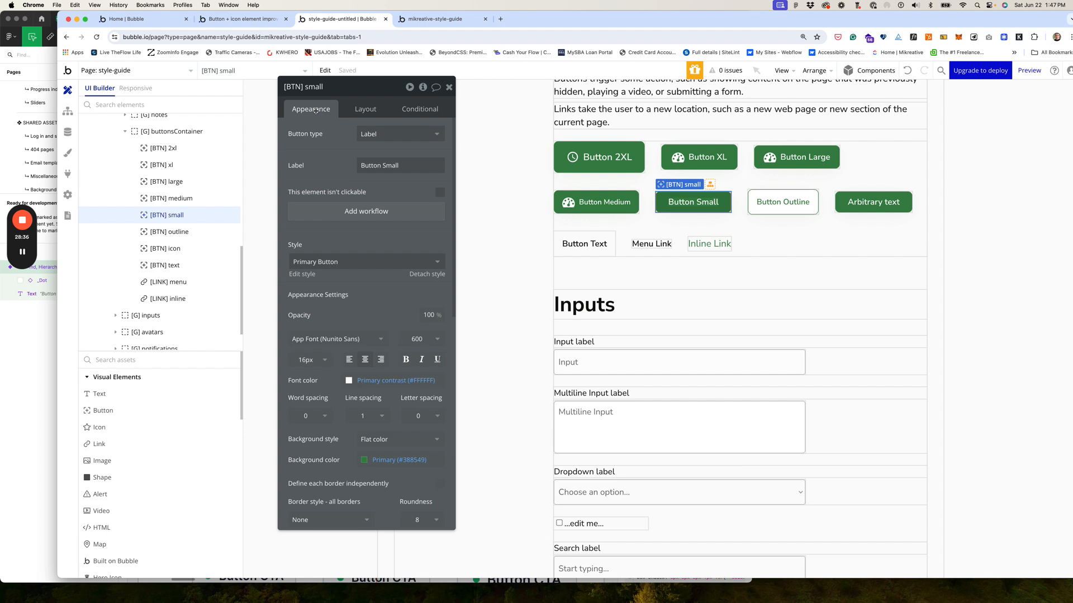
pyautogui.click(306, 359)
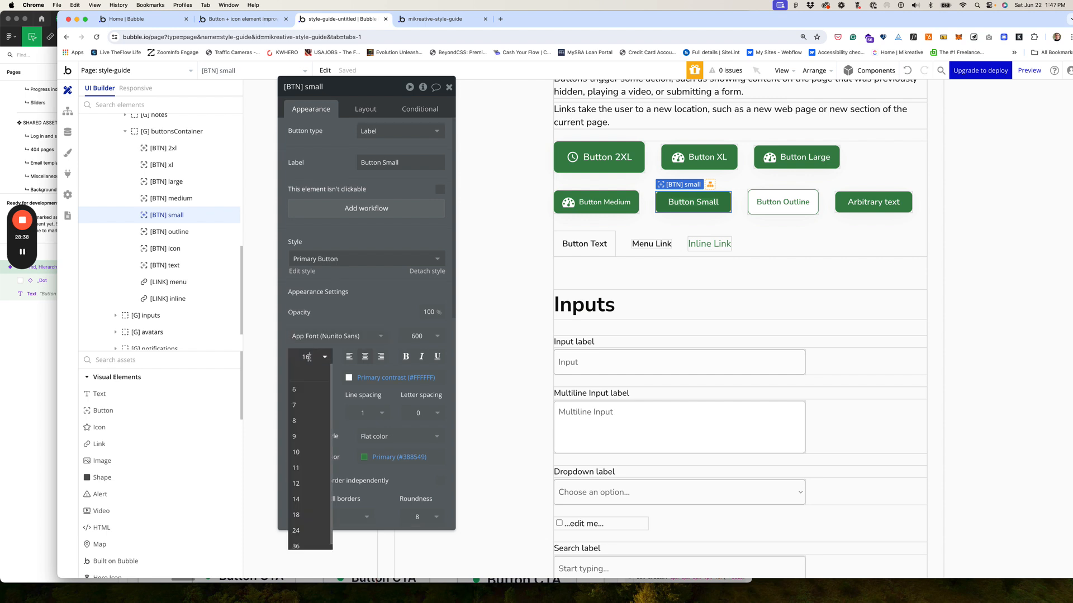
pyautogui.moveTo(310, 358); pyautogui.dragTo(282, 355)
pyautogui.write('14')
pyautogui.press('Return')
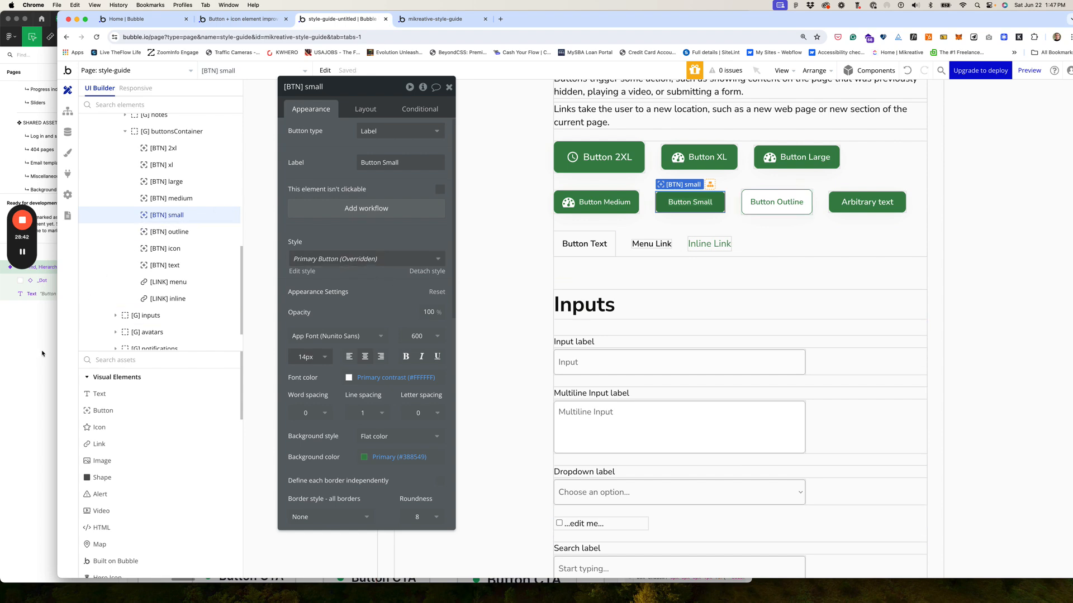
pyautogui.press('super+Tab')
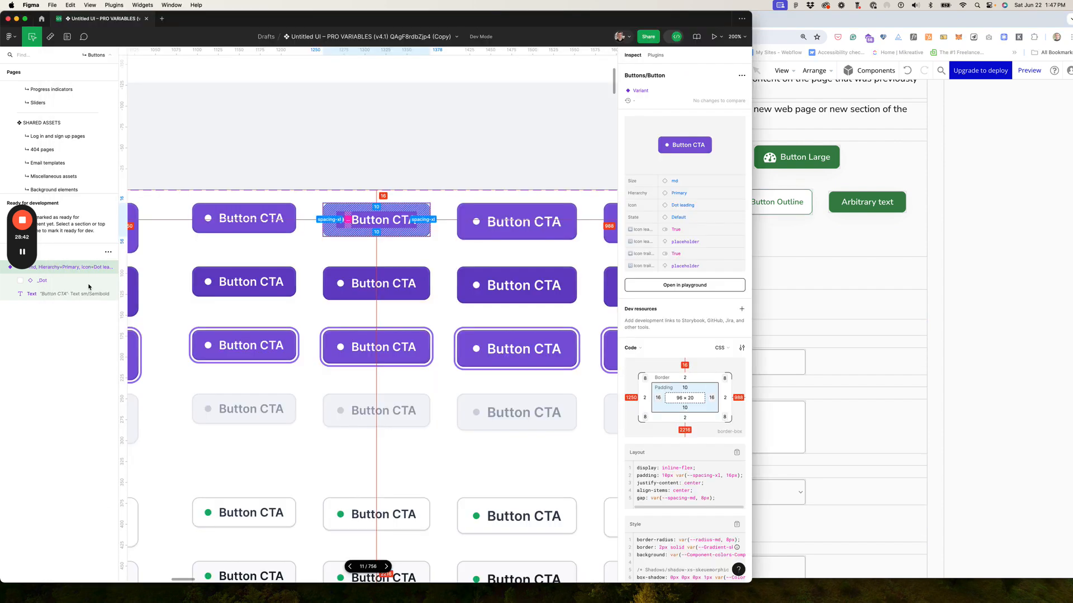
# Step: Check the sm Button CTA's 8 by 14 px padding in Figma
pyautogui.click(210, 213)
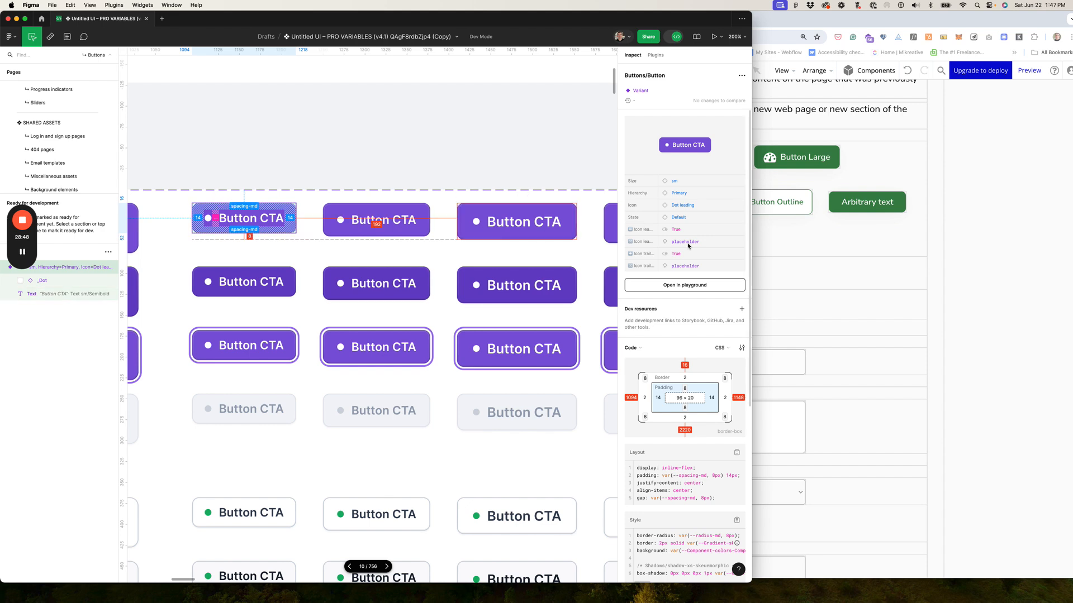
pyautogui.click(946, 246)
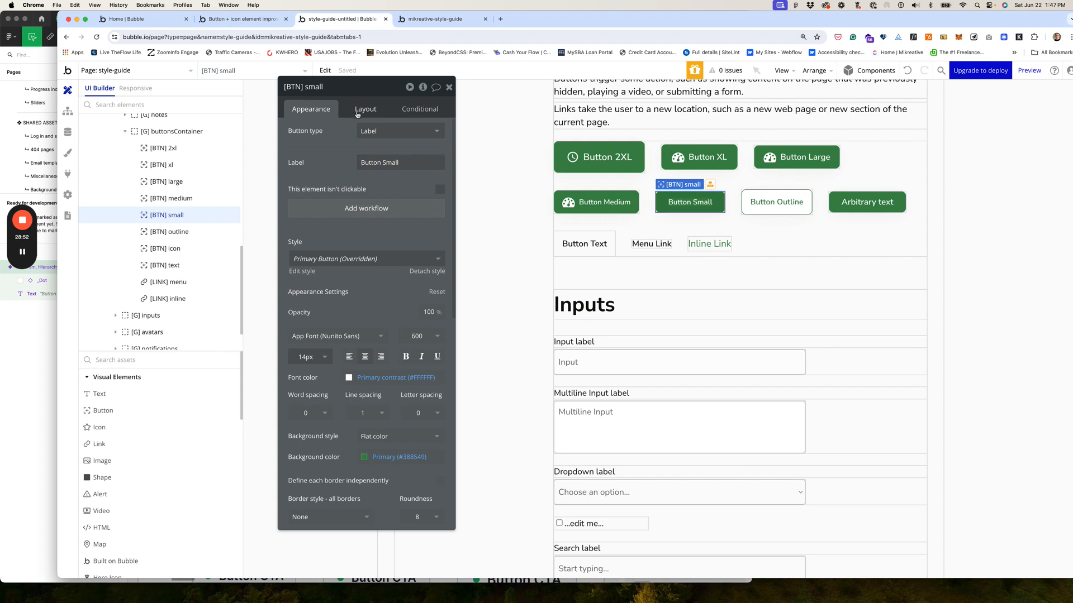
# Step: Set Button Small's padding to 8 top, 8 bottom, 14 left and 14 right, then view the preview
pyautogui.scroll(-10, 362, 110)
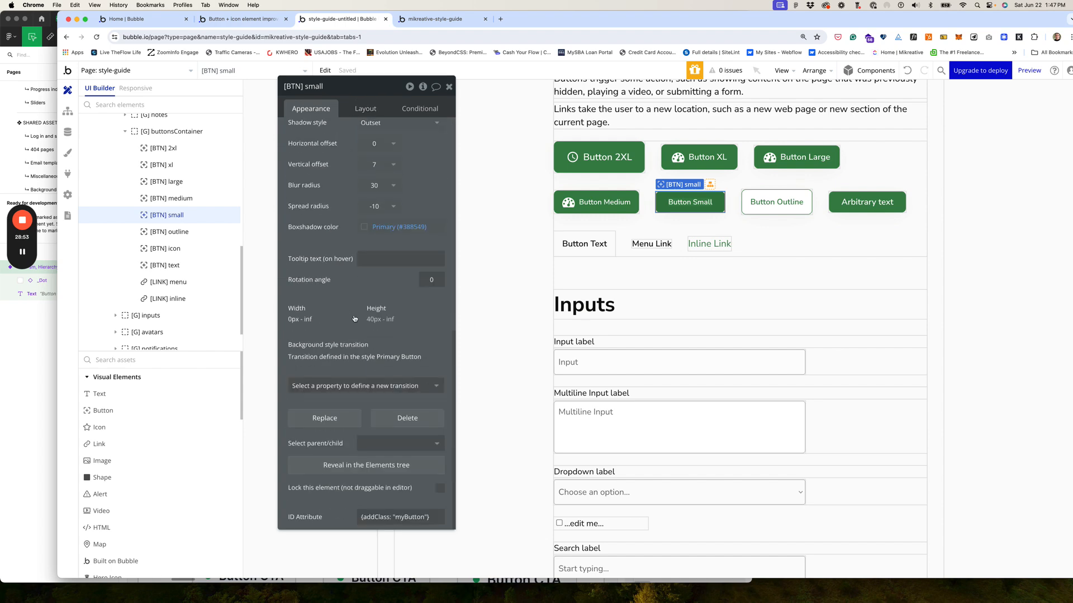
pyautogui.click(365, 109)
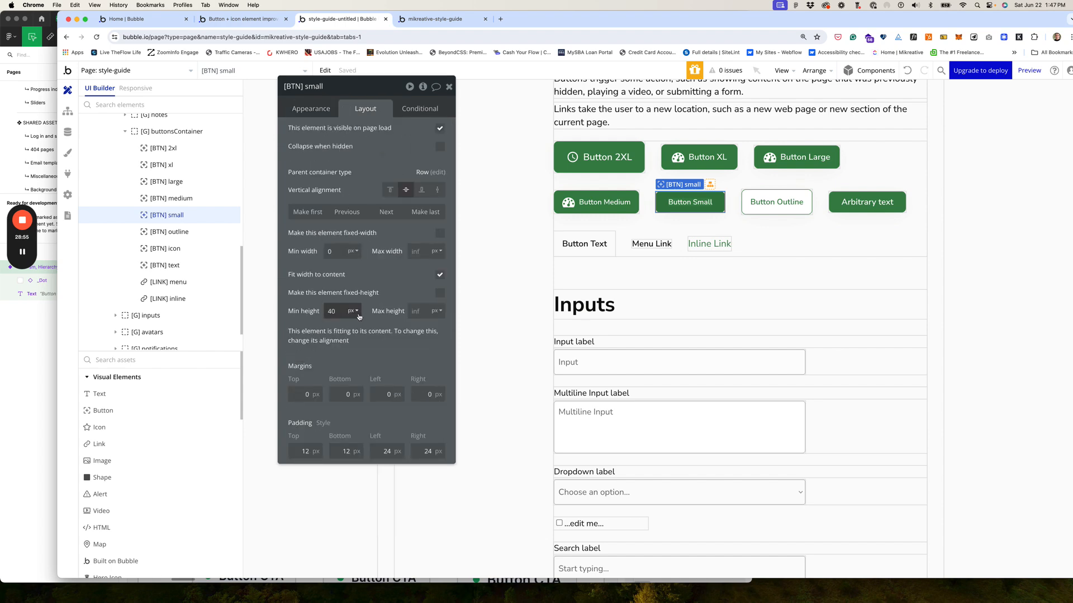
pyautogui.click(311, 451)
pyautogui.write('8')
pyautogui.press('Tab')
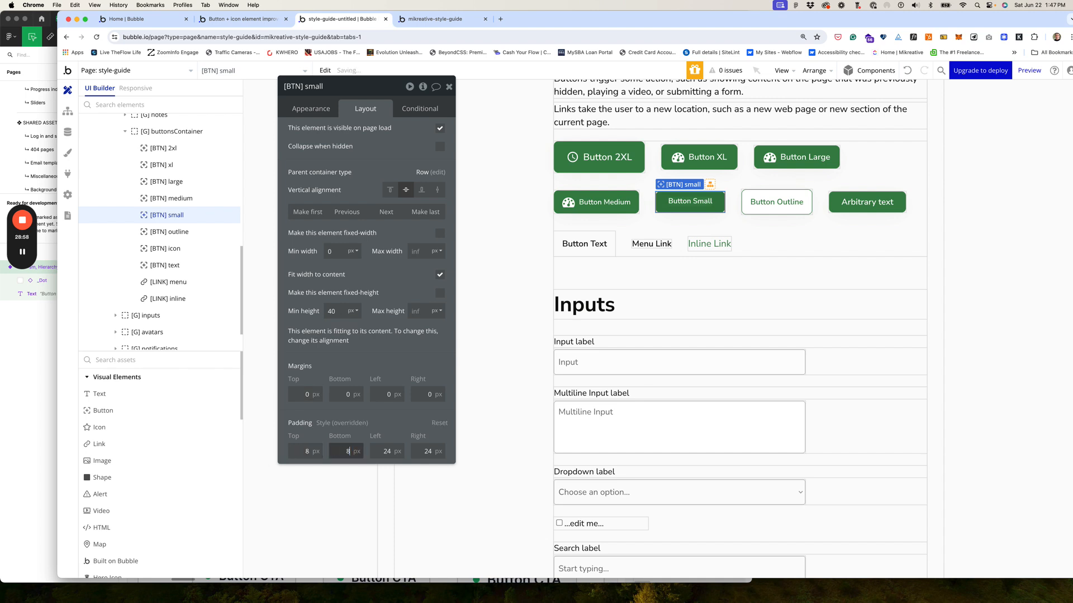
pyautogui.write('8')
pyautogui.press('Tab')
pyautogui.write('14')
pyautogui.press('Tab')
pyautogui.write('14')
pyautogui.press('Tab')
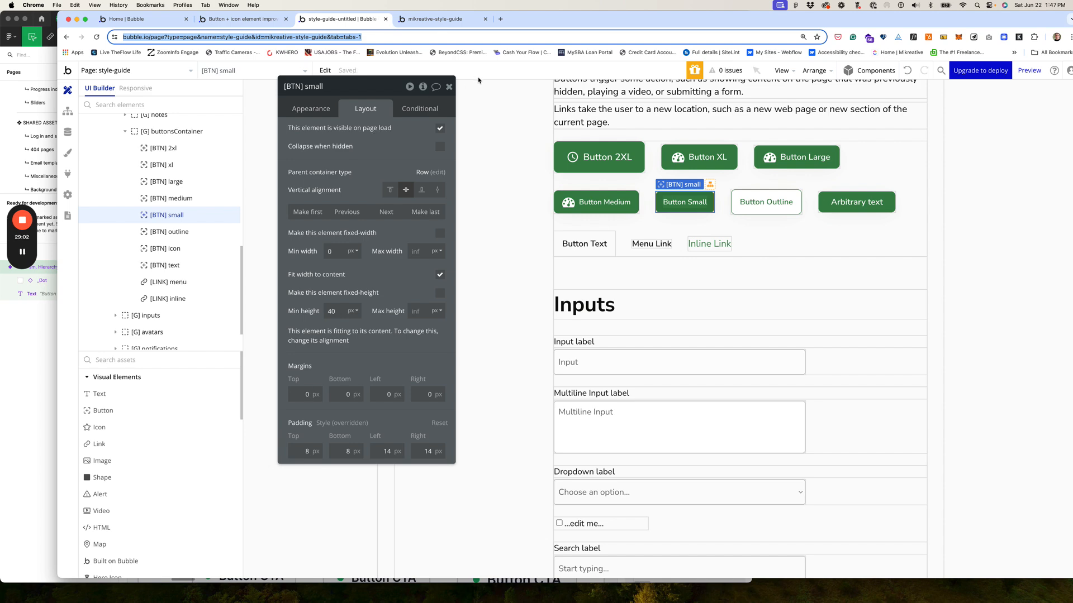
pyautogui.click(432, 22)
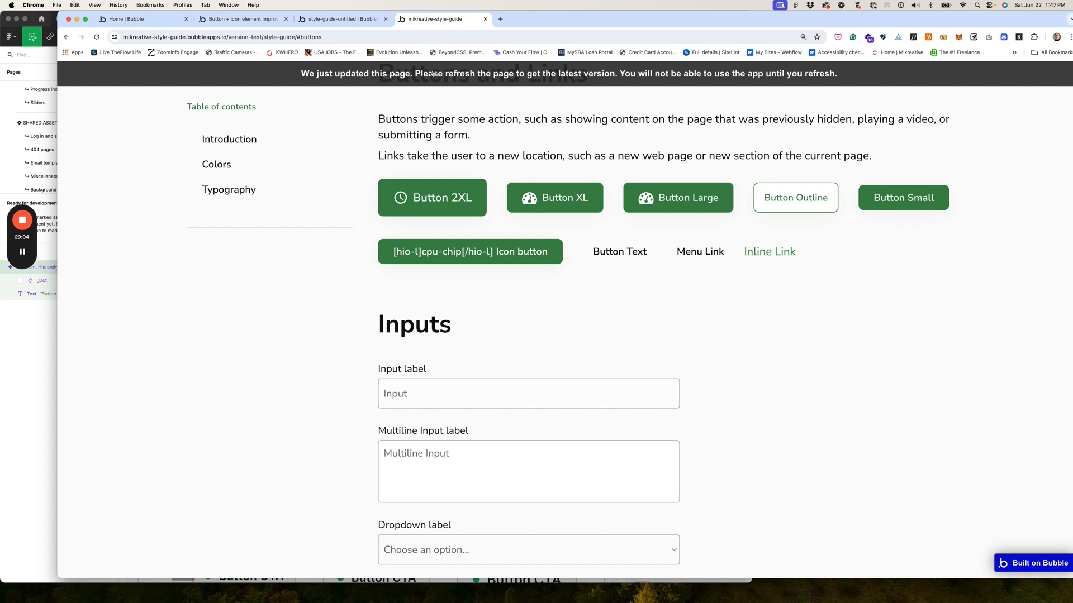
# Step: Reload the live preview to check Button Medium and the resized Button Small, then return to the editor
pyautogui.press('super+r')
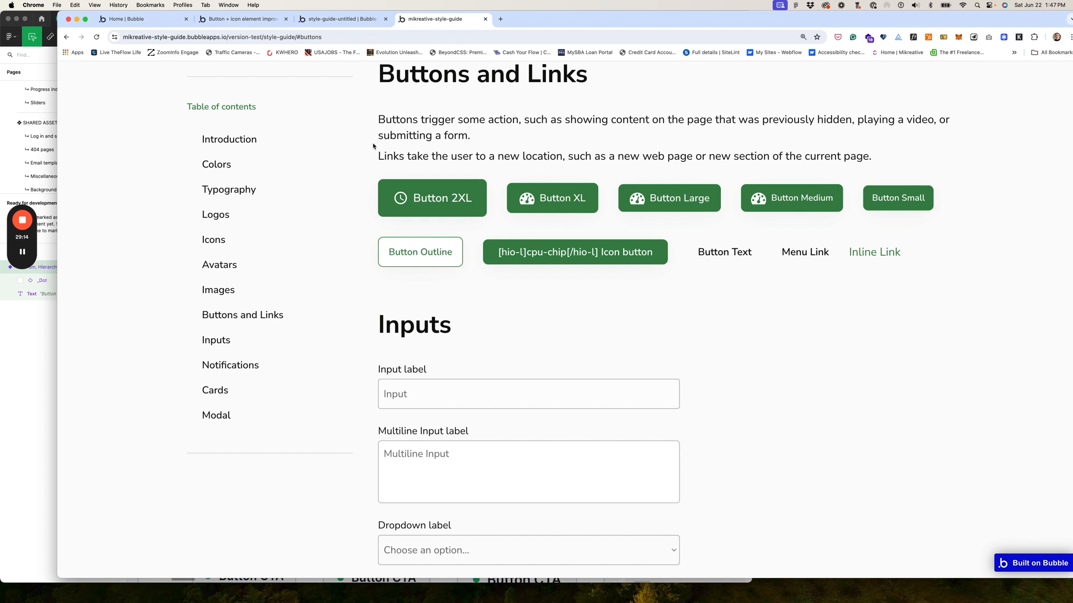
pyautogui.click(348, 22)
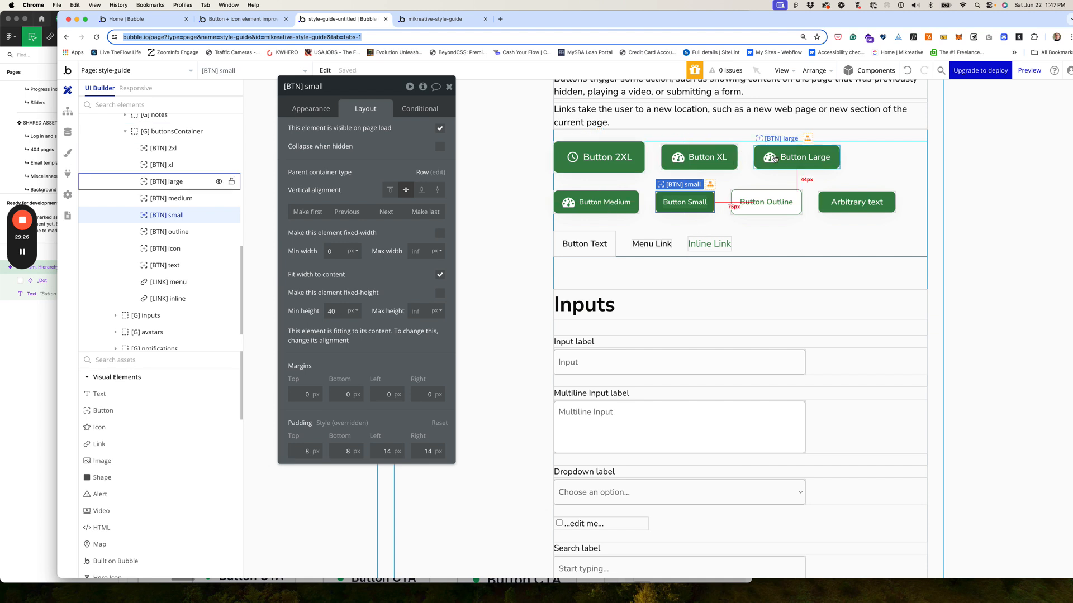
# Step: Change Button Small's button type to show both a label and an icon
pyautogui.click(692, 202)
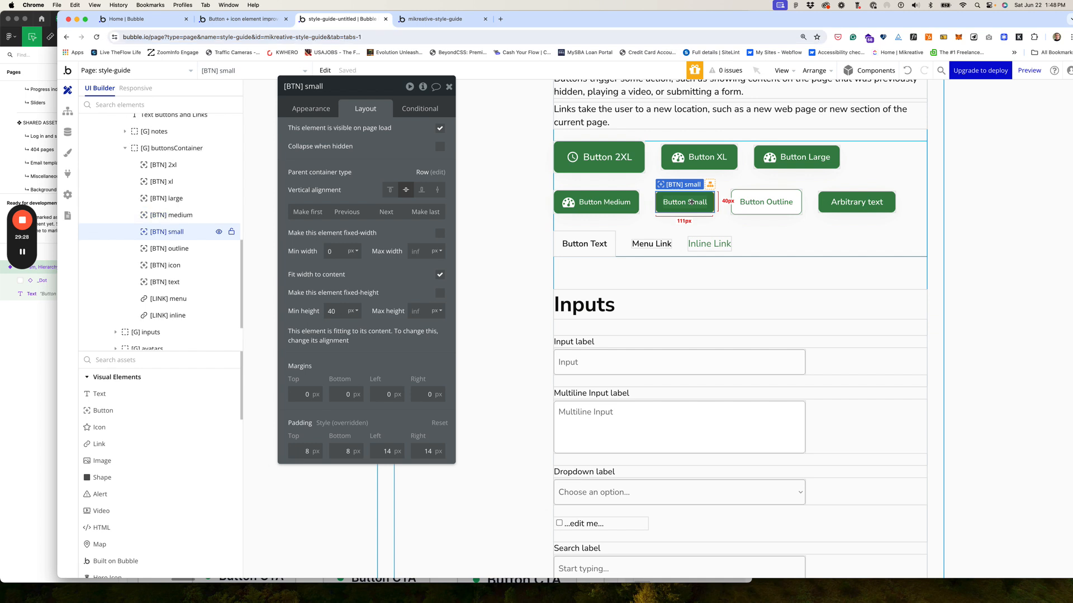
pyautogui.click(319, 110)
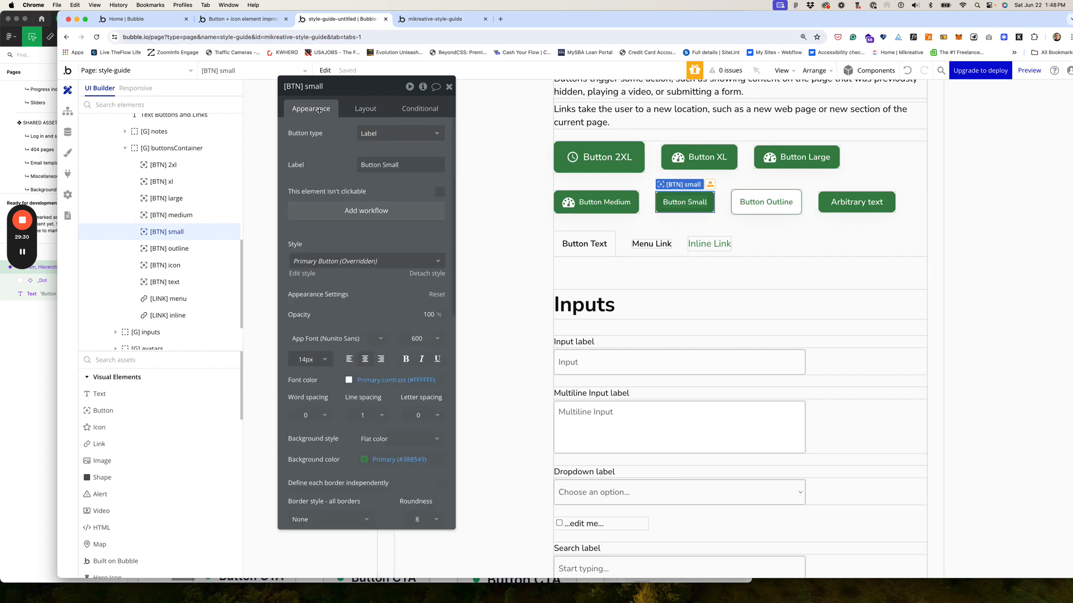
pyautogui.click(382, 135)
pyautogui.click(379, 197)
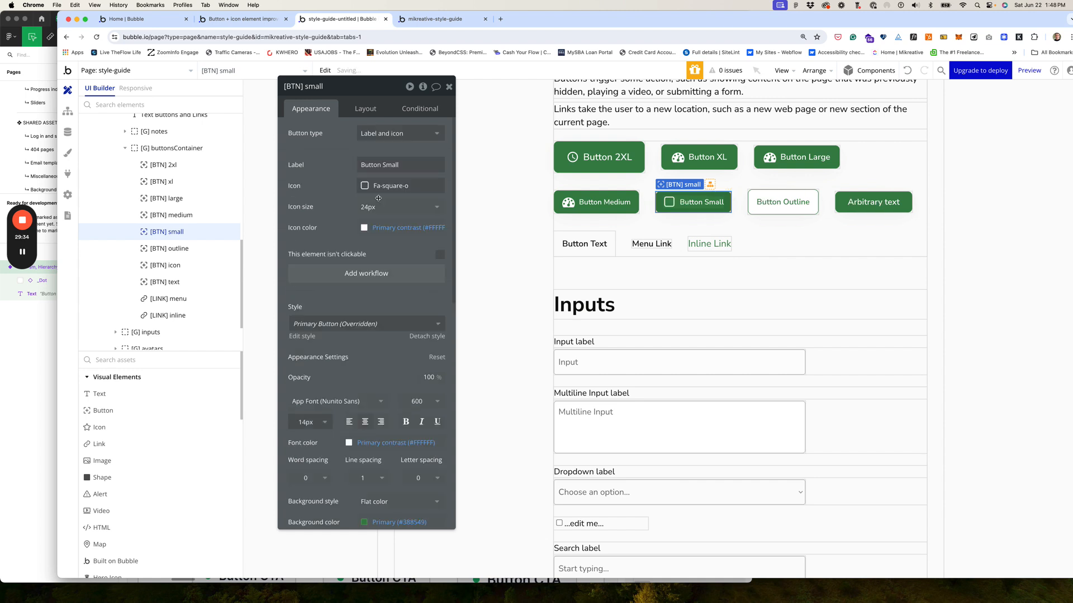
# Step: Give Button Small the Fa-thermometer-full icon and bring up the live preview
pyautogui.click(379, 189)
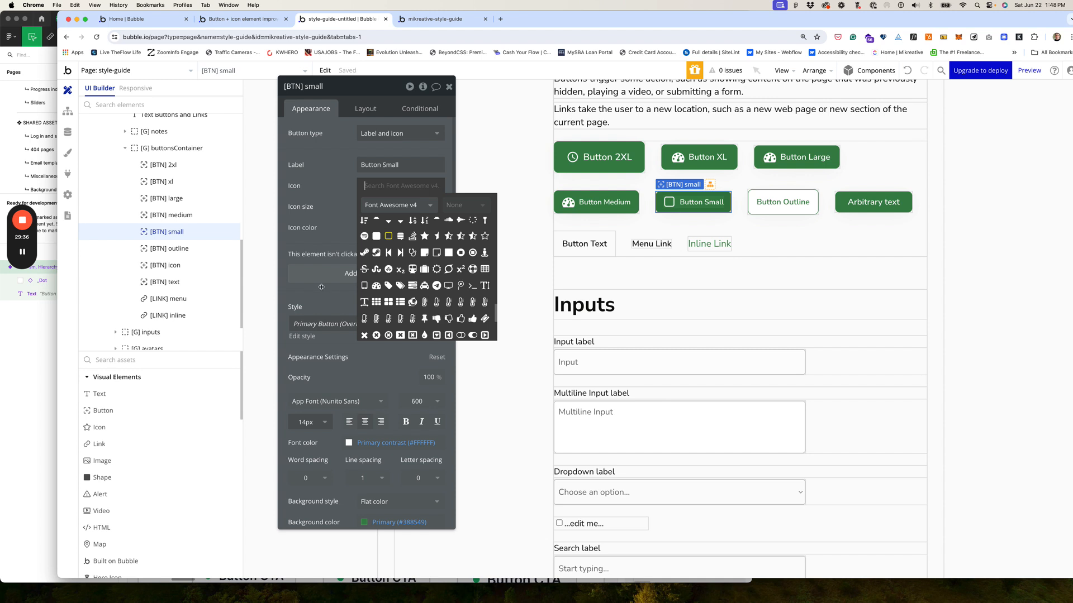
pyautogui.scroll(-3, 428, 299)
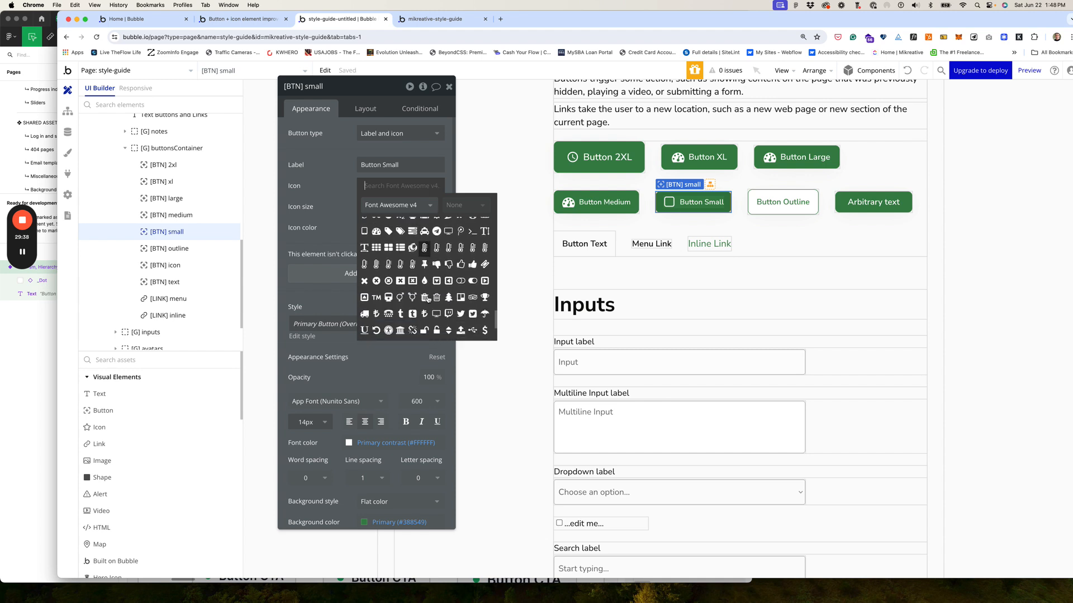
pyautogui.click(376, 264)
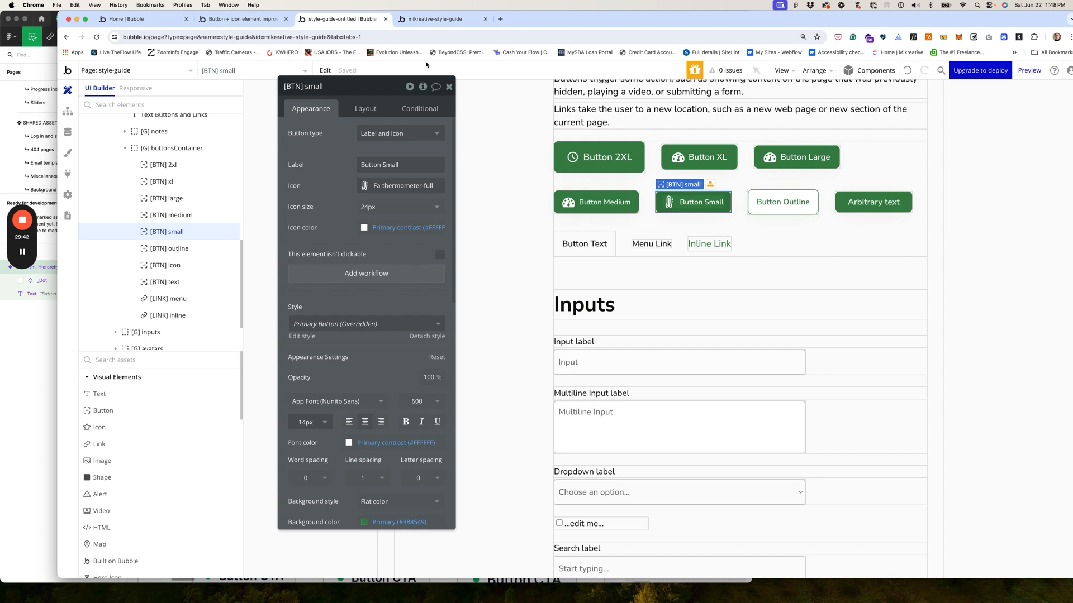
pyautogui.click(435, 19)
# Step: Reload the preview to confirm Button Small's thermometer icon, then return to the editor
pyautogui.click(451, 72)
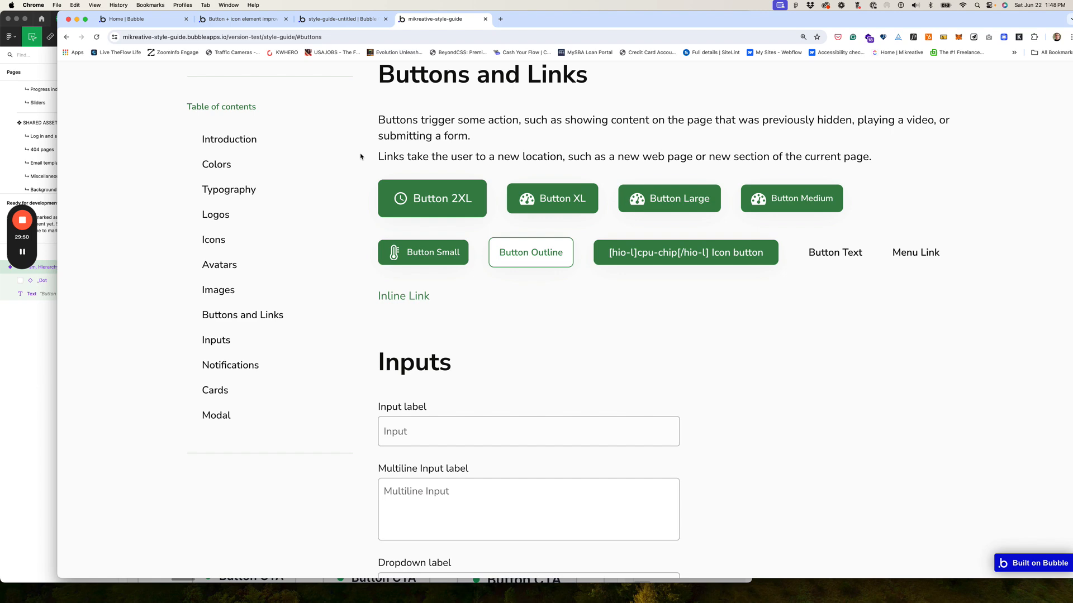
pyautogui.click(358, 22)
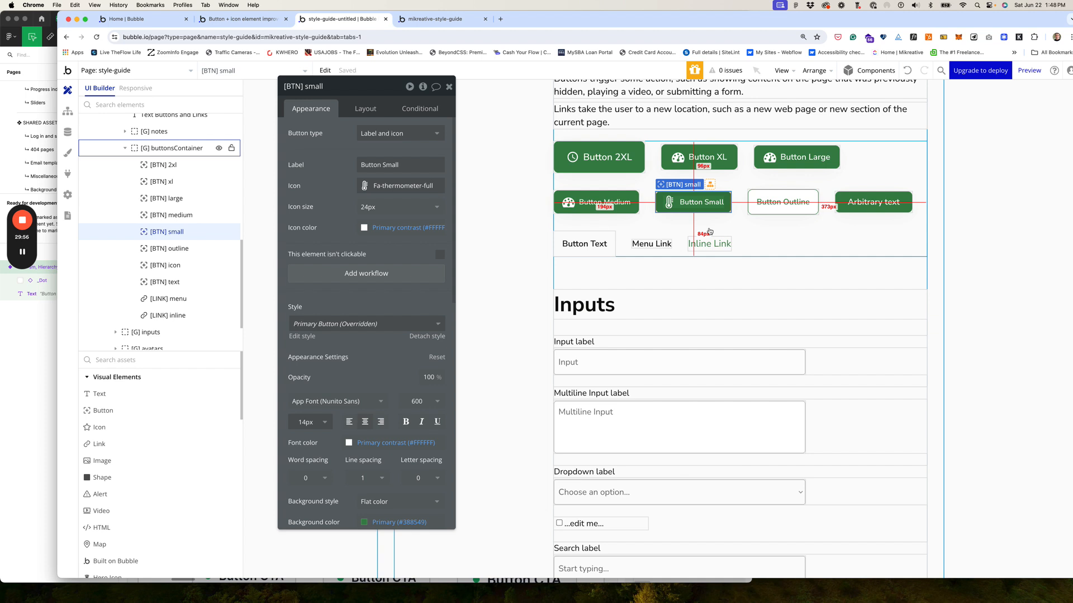
# Step: Set the icon size of Button Small and Button Medium to 16
pyautogui.click(366, 207)
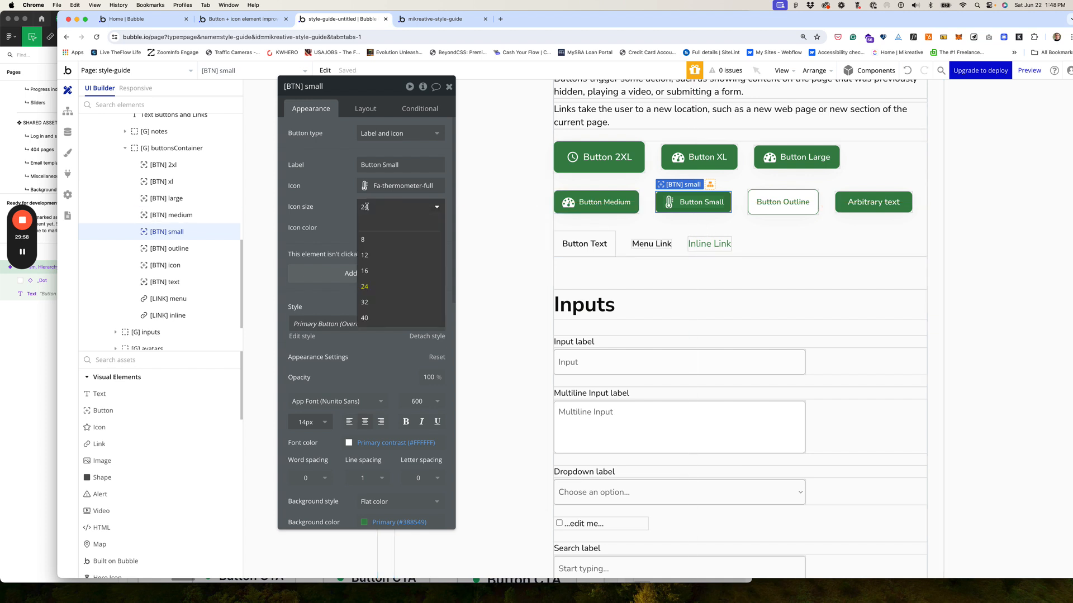
pyautogui.click(371, 271)
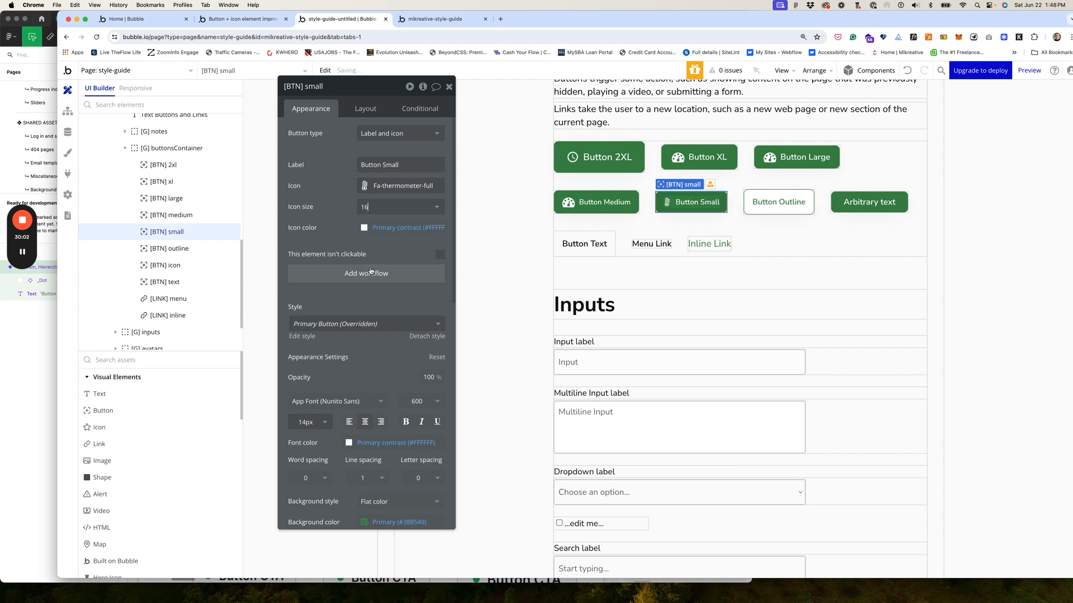
pyautogui.click(576, 202)
pyautogui.click(391, 206)
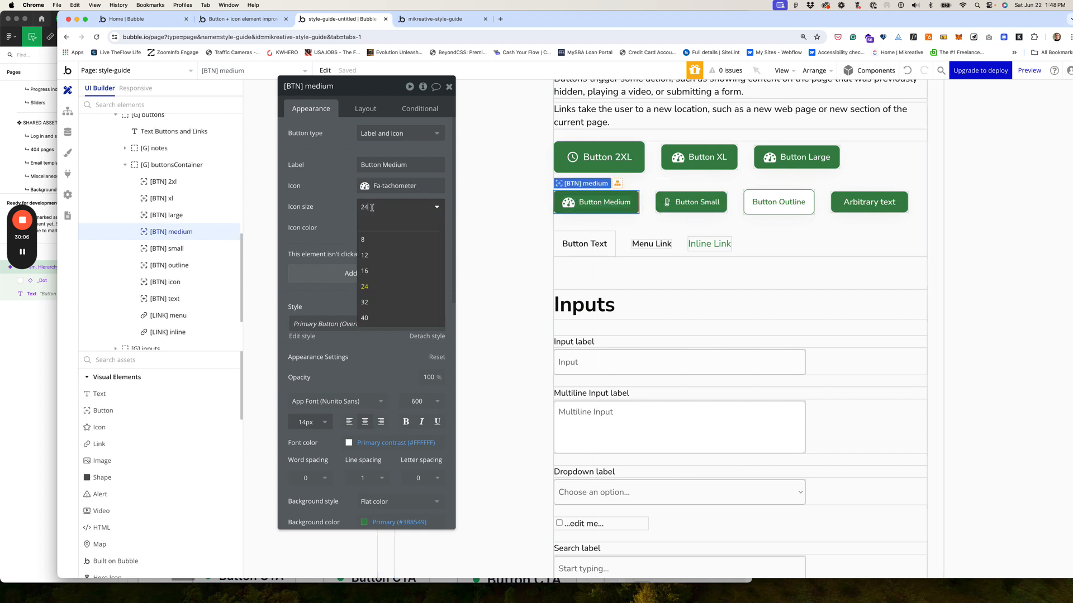
pyautogui.click(371, 272)
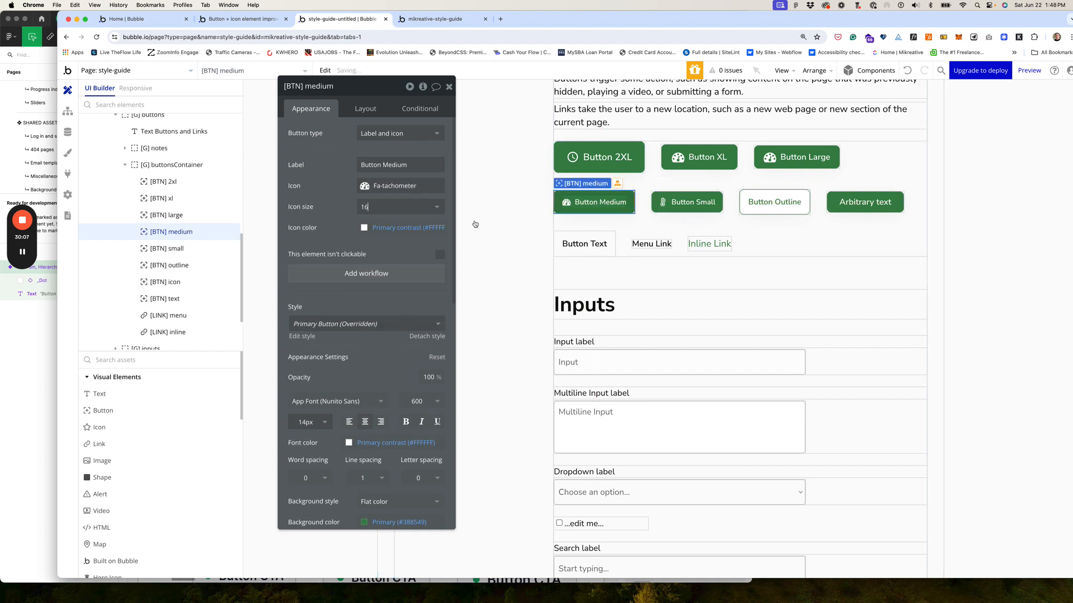
# Step: Change Button Large's icon size from 24 to 18
pyautogui.click(772, 160)
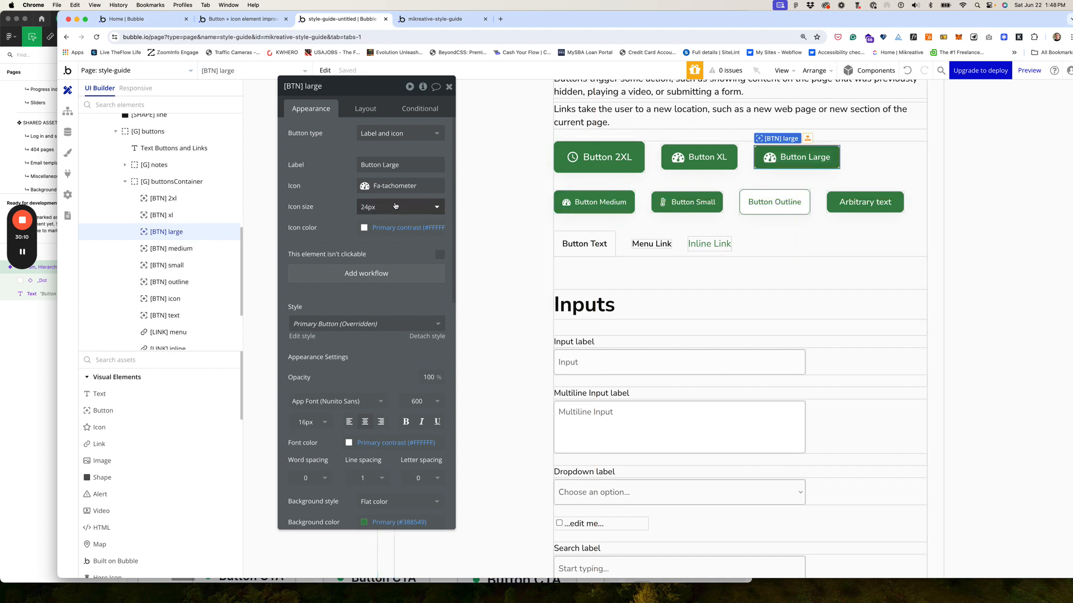
pyautogui.click(373, 208)
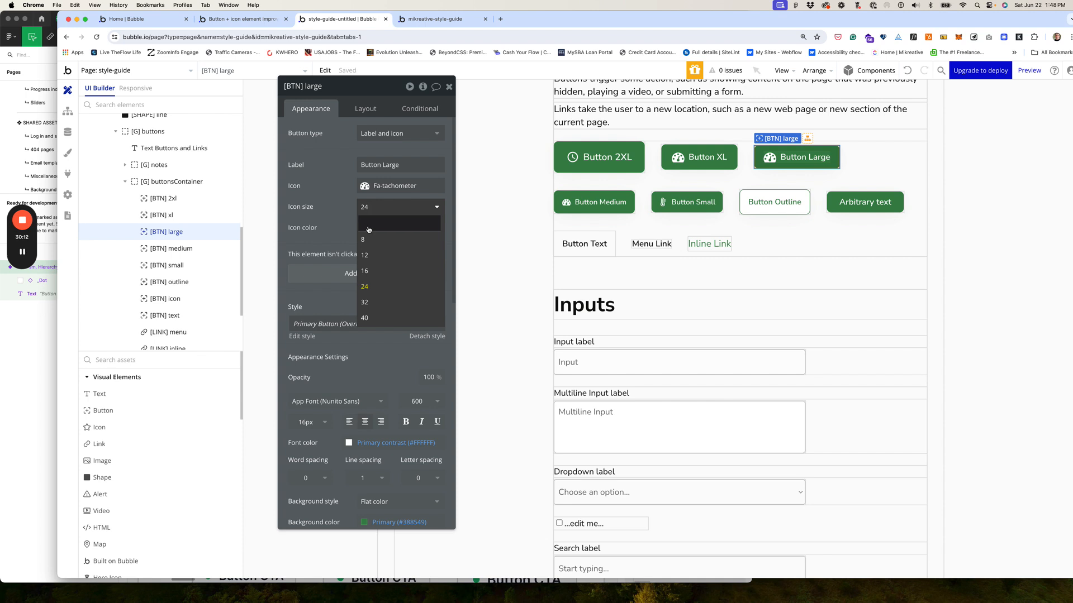
pyautogui.moveTo(370, 208); pyautogui.dragTo(346, 204)
pyautogui.write('18')
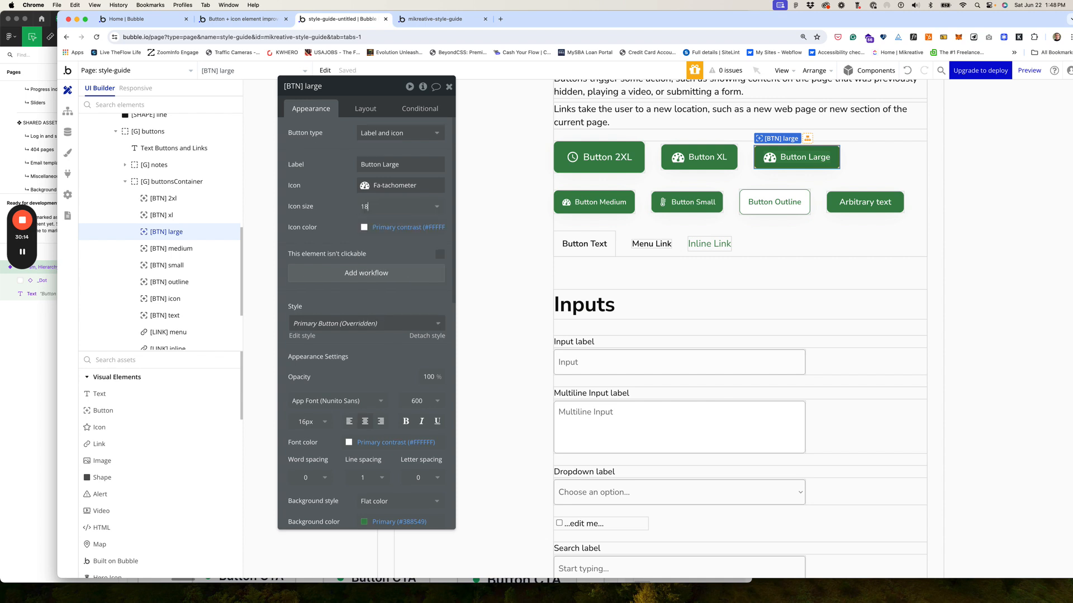
pyautogui.press('Return')
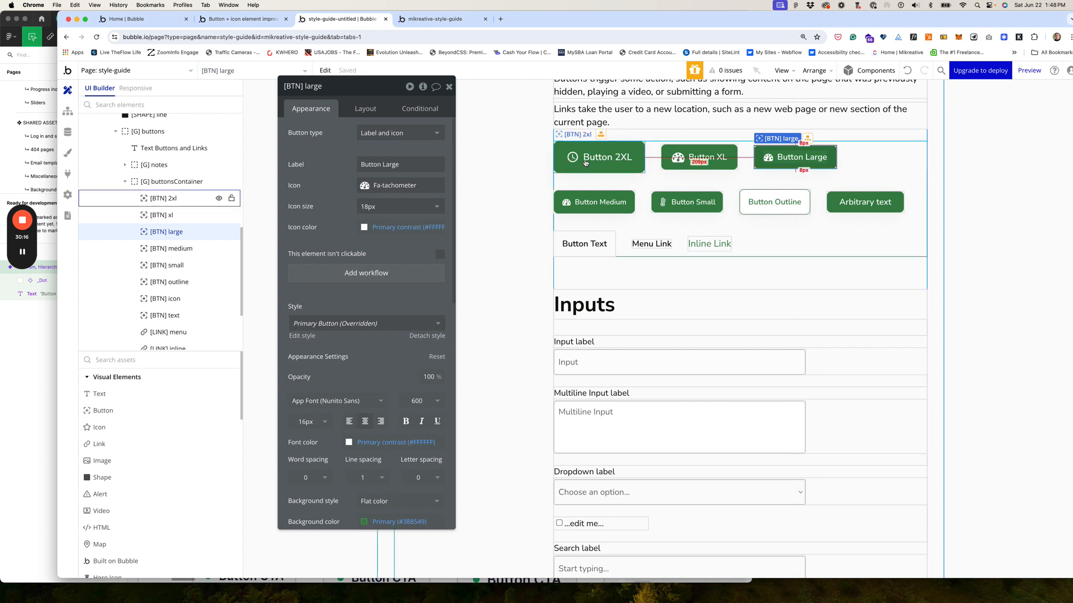
# Step: Set Button XL's icon size to 20 and reload the live preview
pyautogui.click(677, 159)
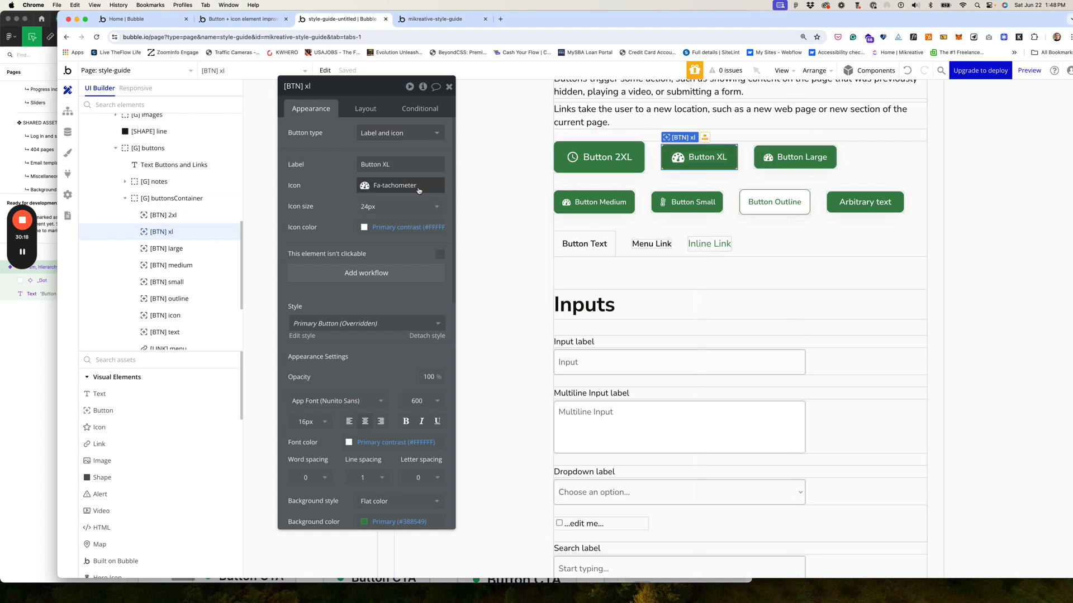
pyautogui.click(373, 206)
pyautogui.press('BackSpace')
pyautogui.write('0')
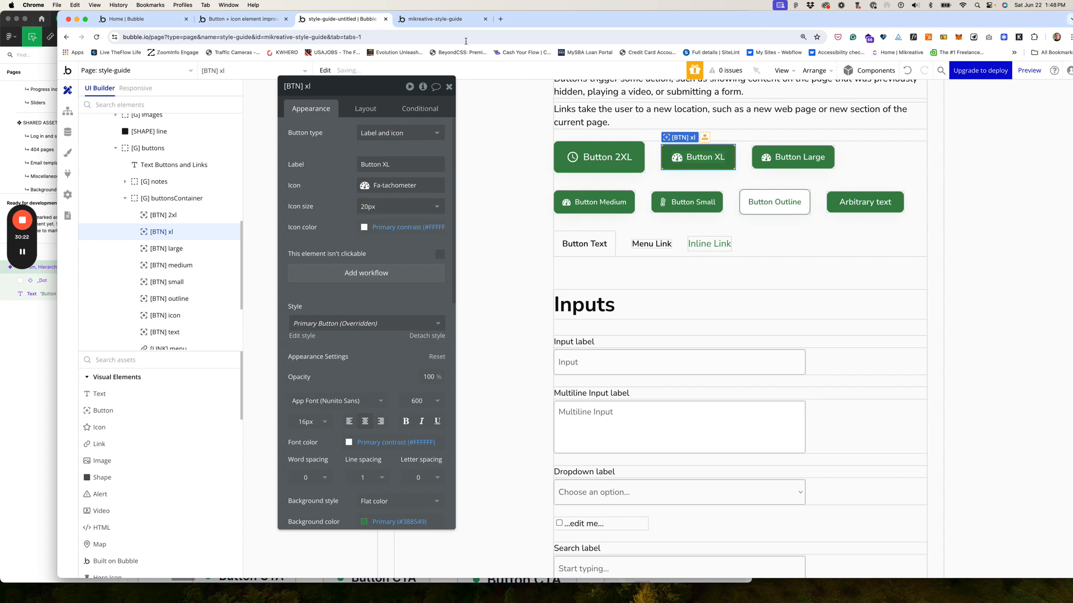
pyautogui.click(441, 21)
pyautogui.press('super+r')
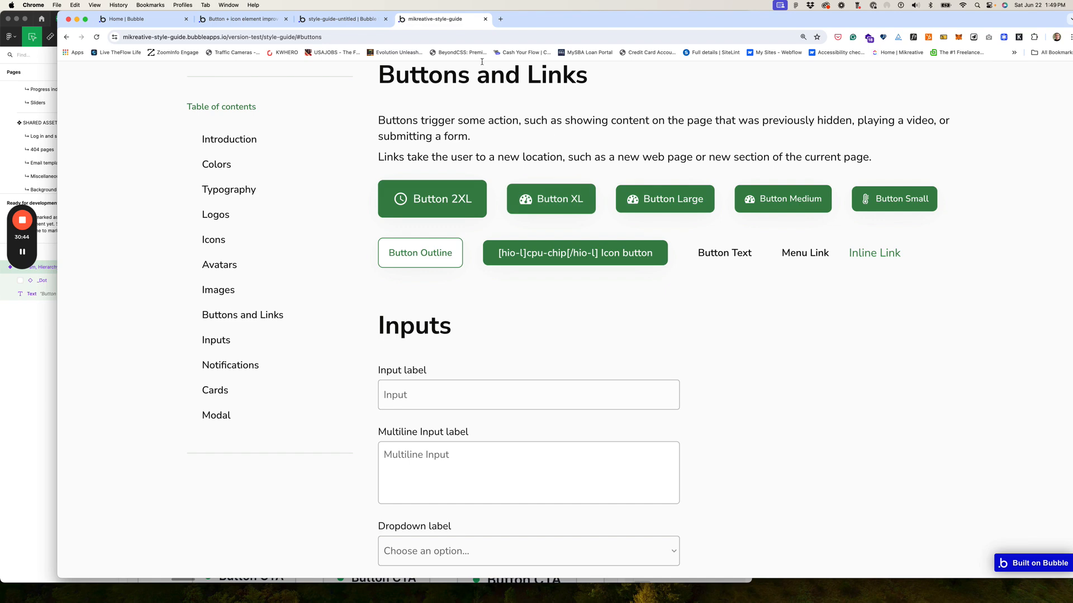
# Step: Back in the editor, raise Button Large's icon size to 20
pyautogui.click(339, 21)
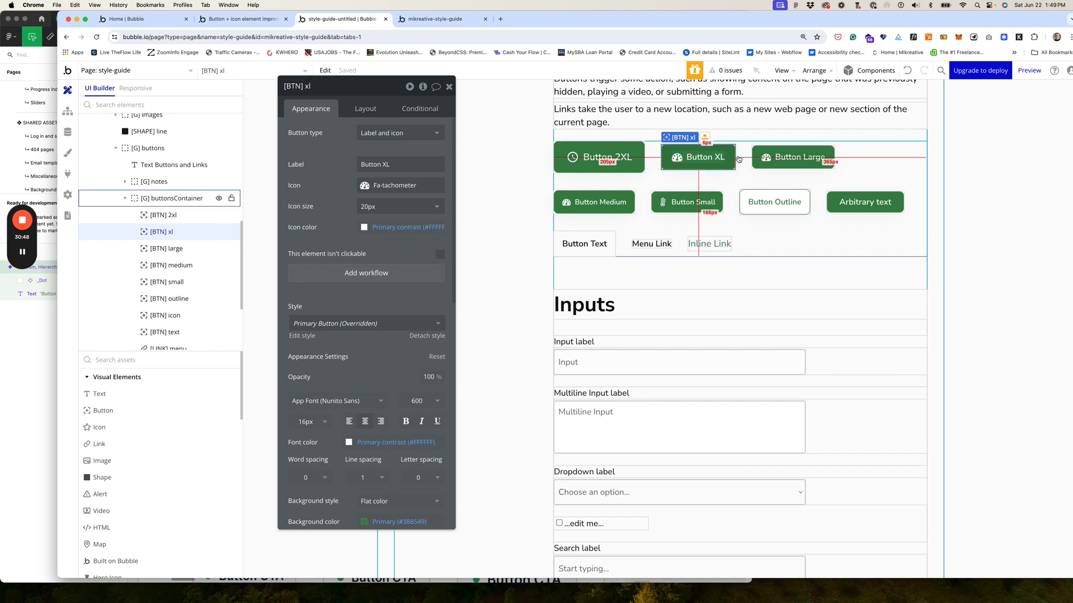
pyautogui.click(767, 158)
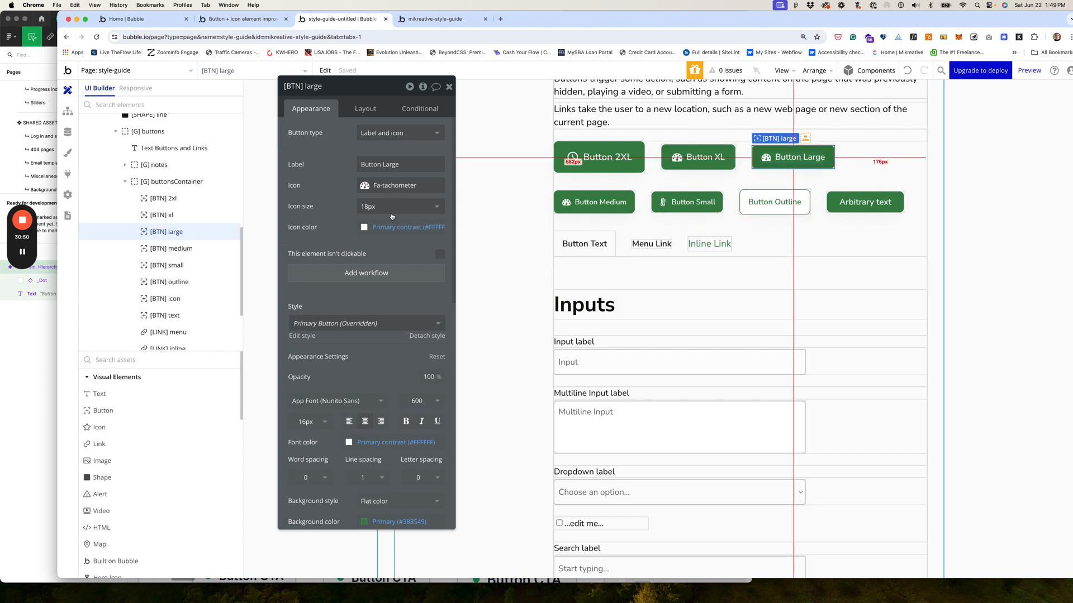
pyautogui.click(367, 206)
pyautogui.write('18')
pyautogui.moveTo(367, 206); pyautogui.dragTo(344, 202)
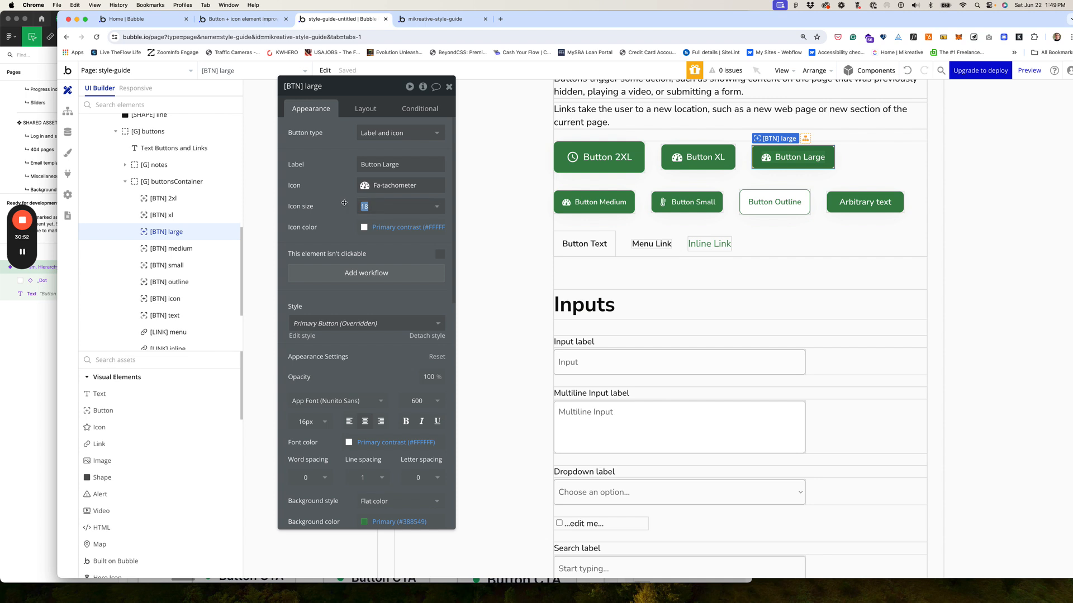
pyautogui.write('20')
pyautogui.press('Return')
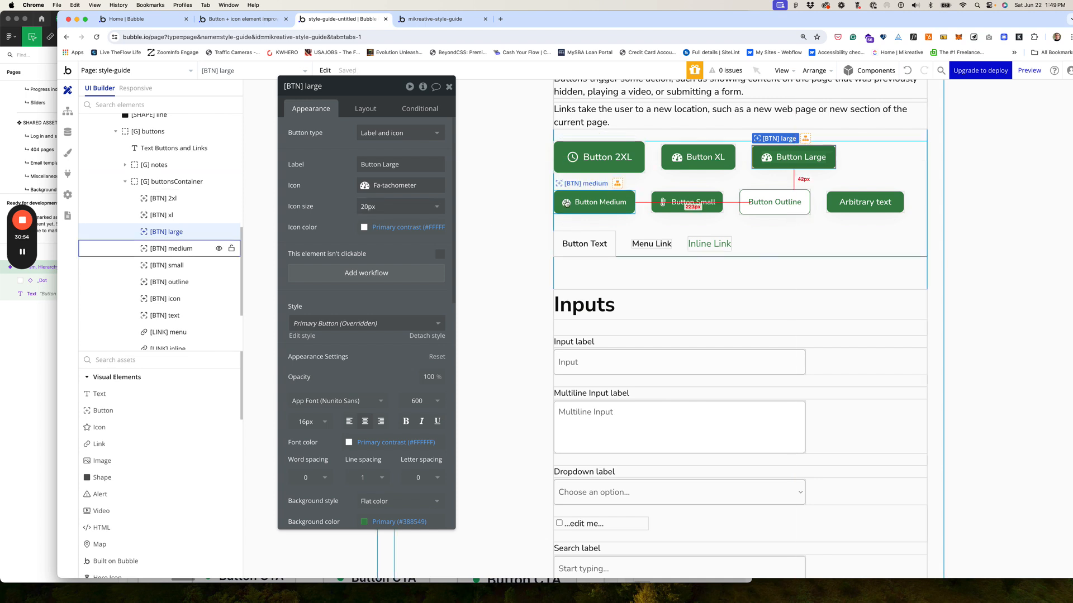
# Step: Raise the icon size of Button Medium and Button Small to 18, then view the preview
pyautogui.click(567, 202)
pyautogui.click(369, 206)
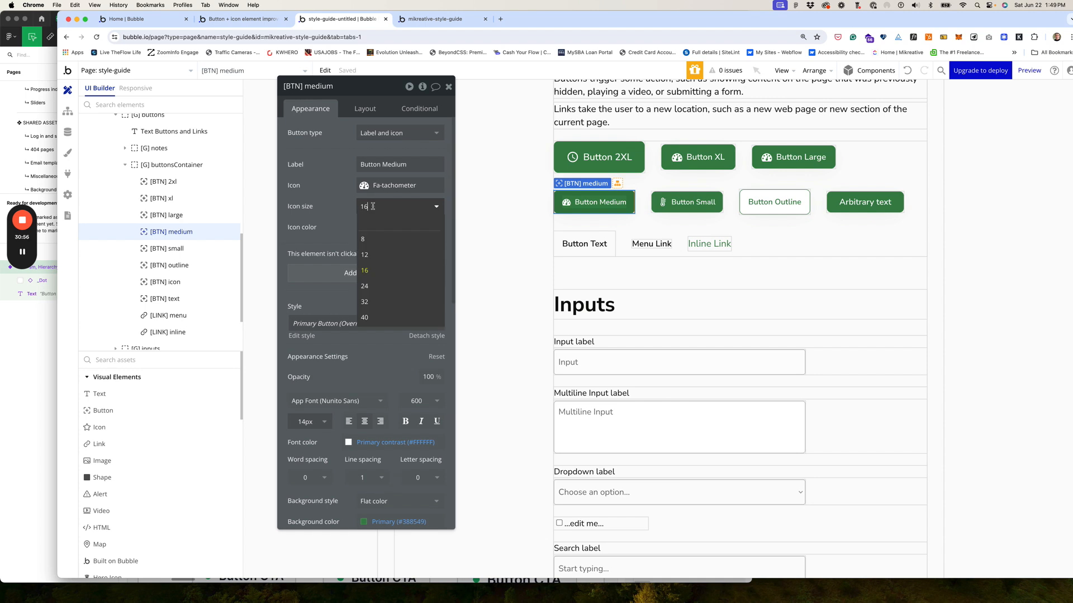
pyautogui.moveTo(372, 206); pyautogui.dragTo(343, 203)
pyautogui.write('18')
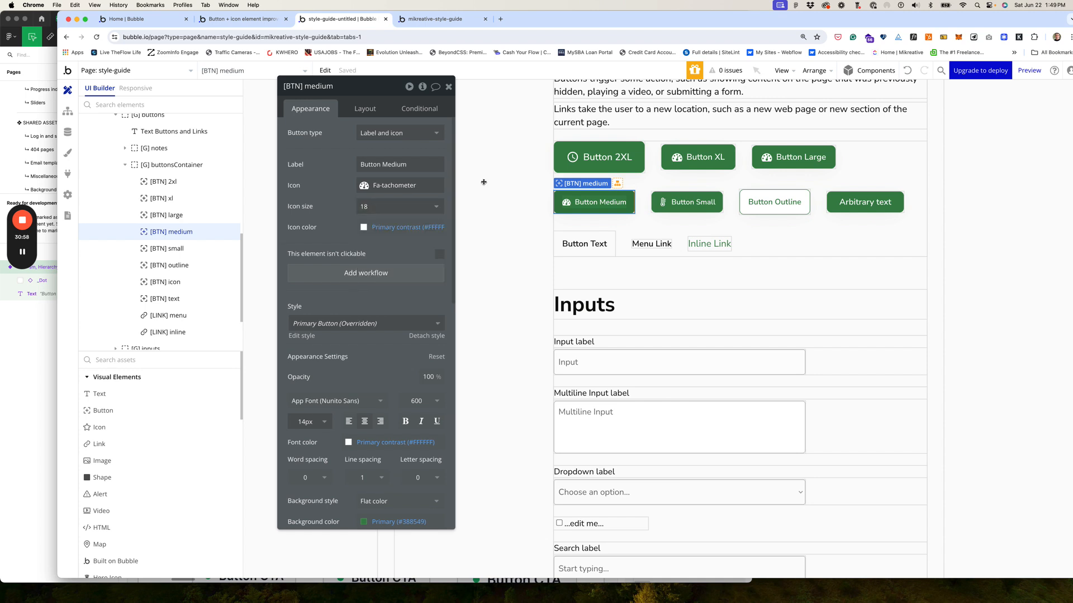
pyautogui.click(667, 202)
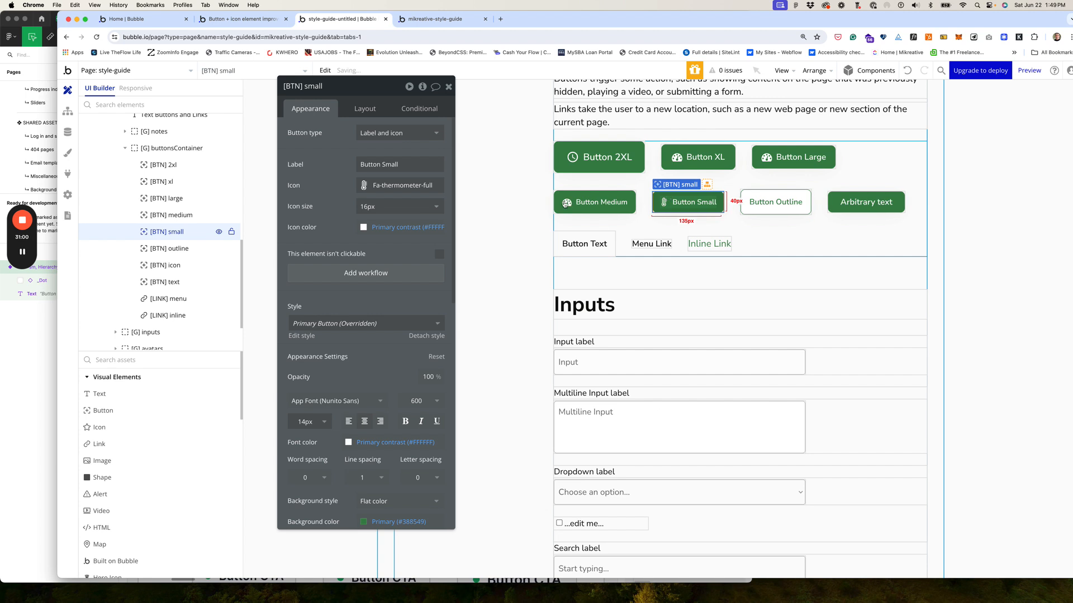
pyautogui.click(388, 207)
pyautogui.moveTo(378, 206); pyautogui.dragTo(338, 204)
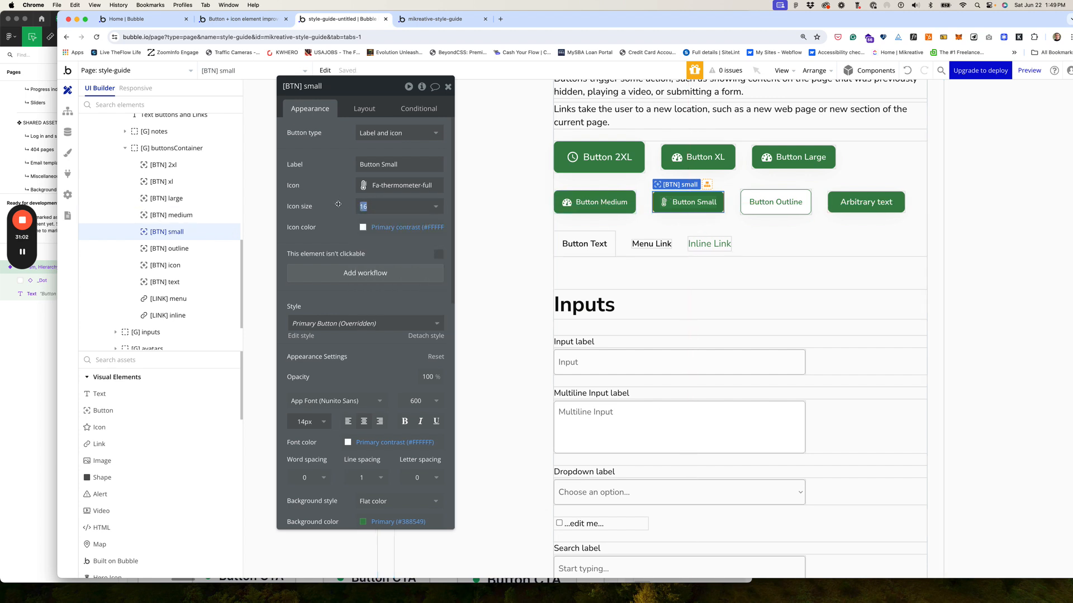
pyautogui.write('18')
pyautogui.press('Return')
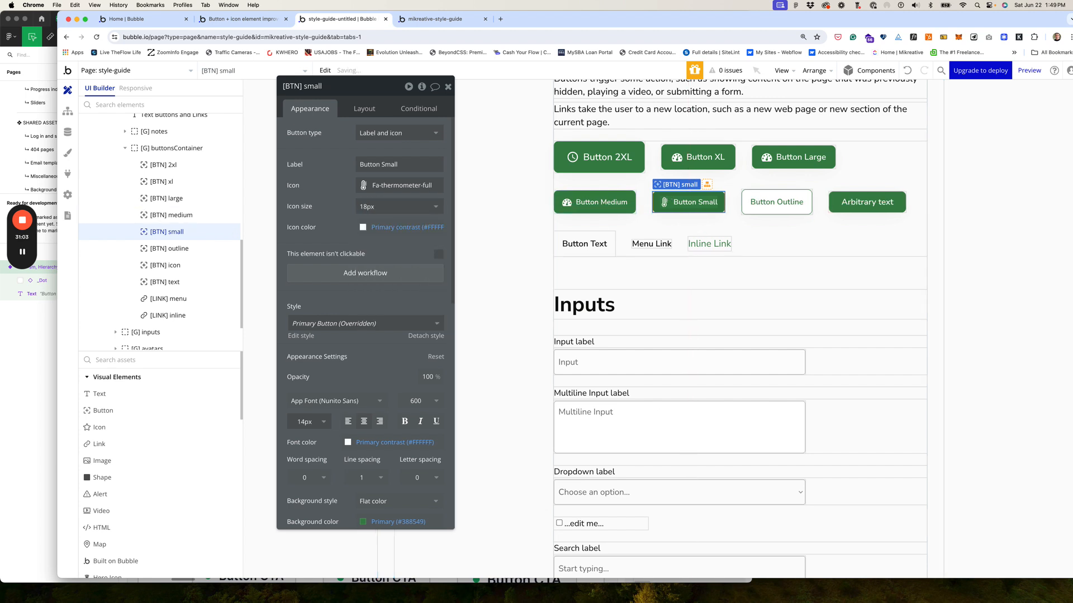
pyautogui.click(446, 20)
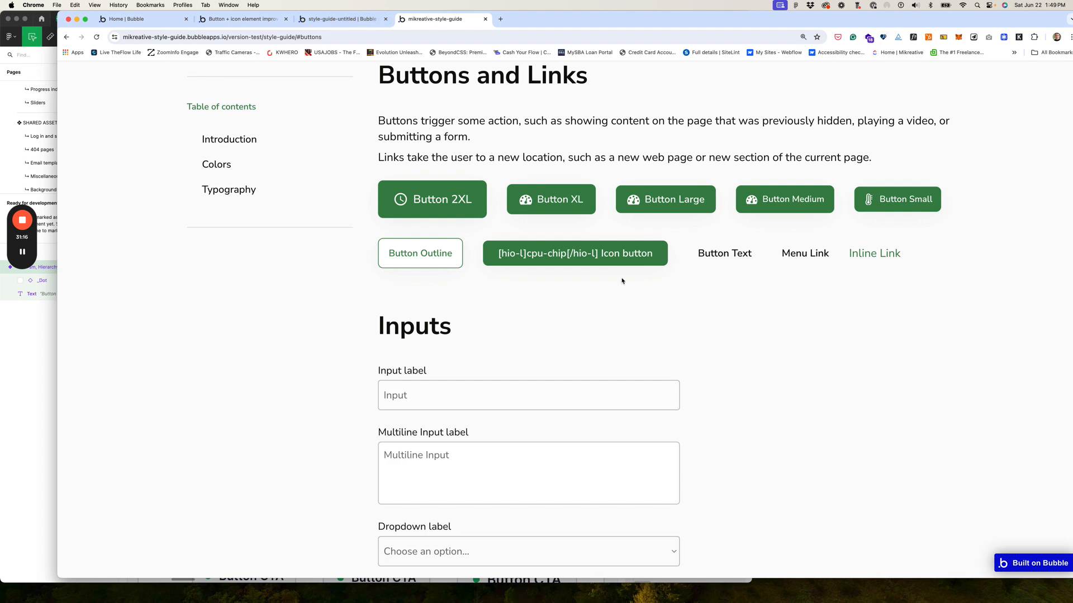
# Step: Delete the Icon button from the buttons row, inspect Button Text, and return to the preview
pyautogui.click(342, 21)
pyautogui.click(867, 208)
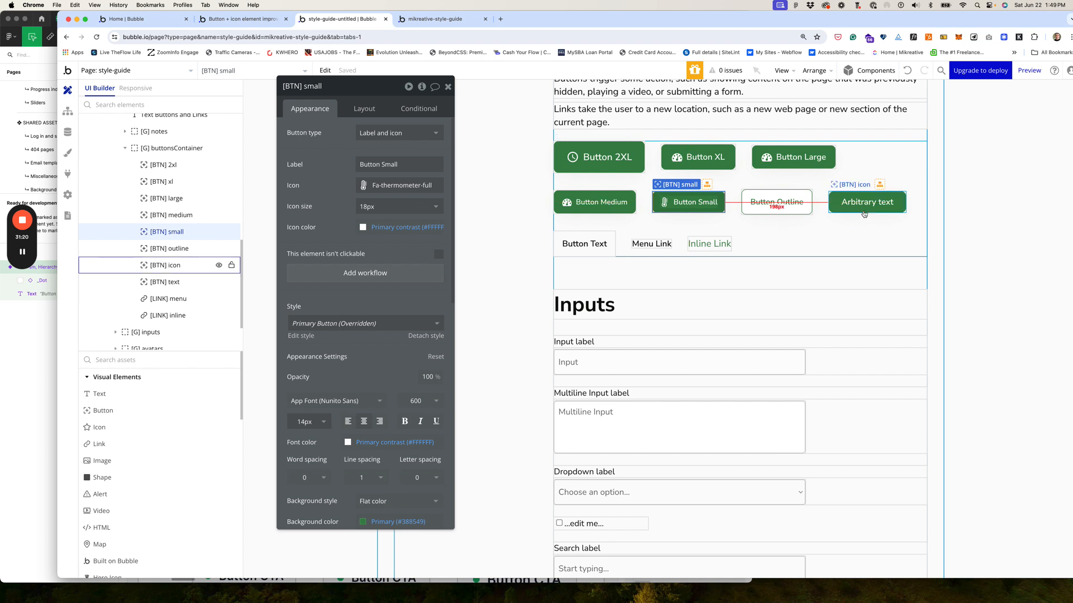
pyautogui.press('Delete')
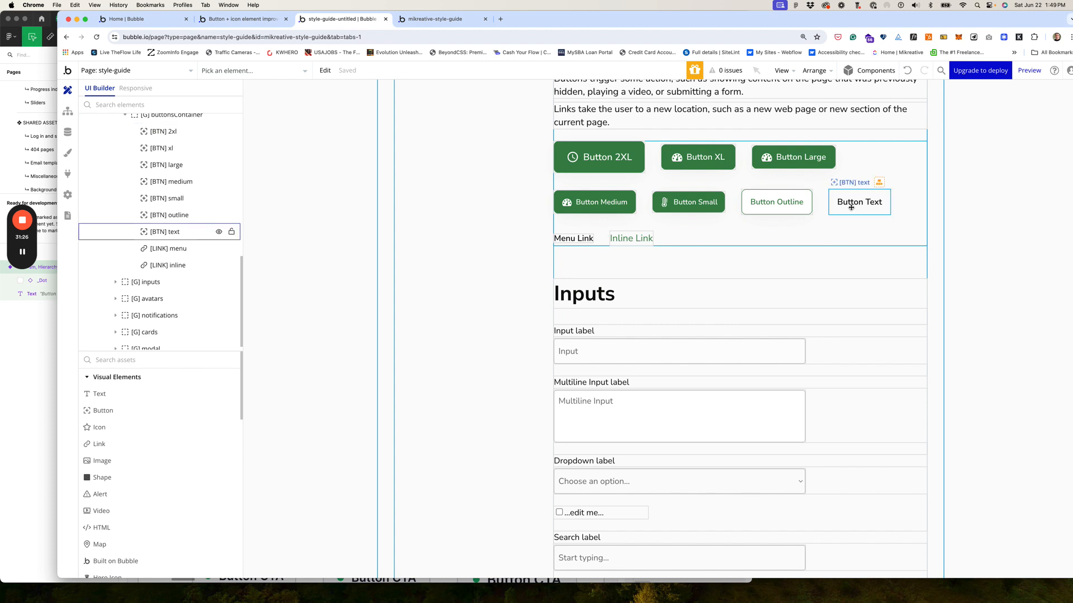
pyautogui.click(851, 207)
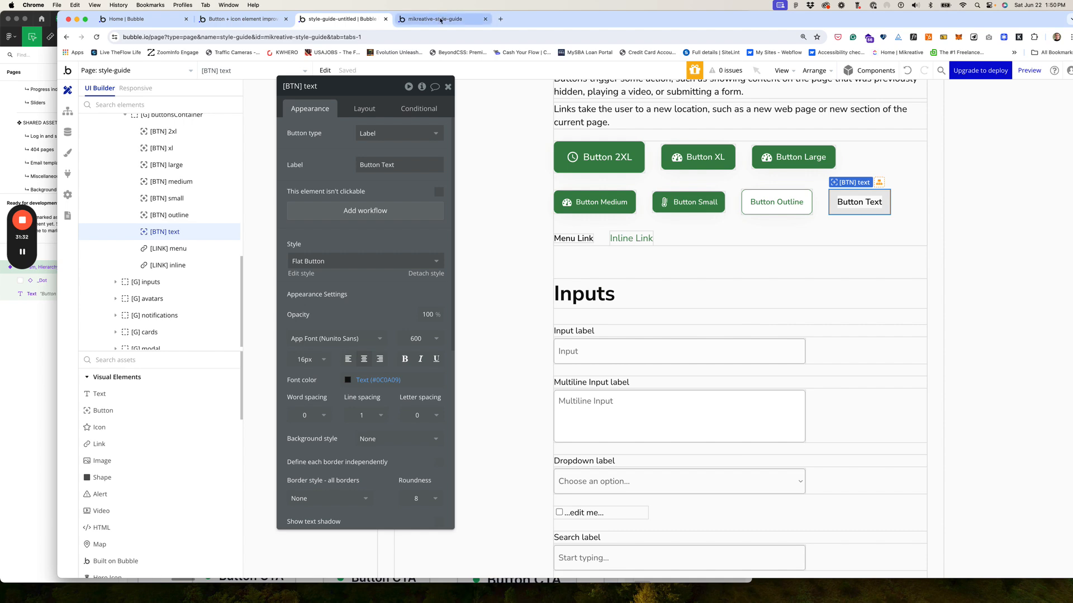
pyautogui.scroll(-5, 391, 162)
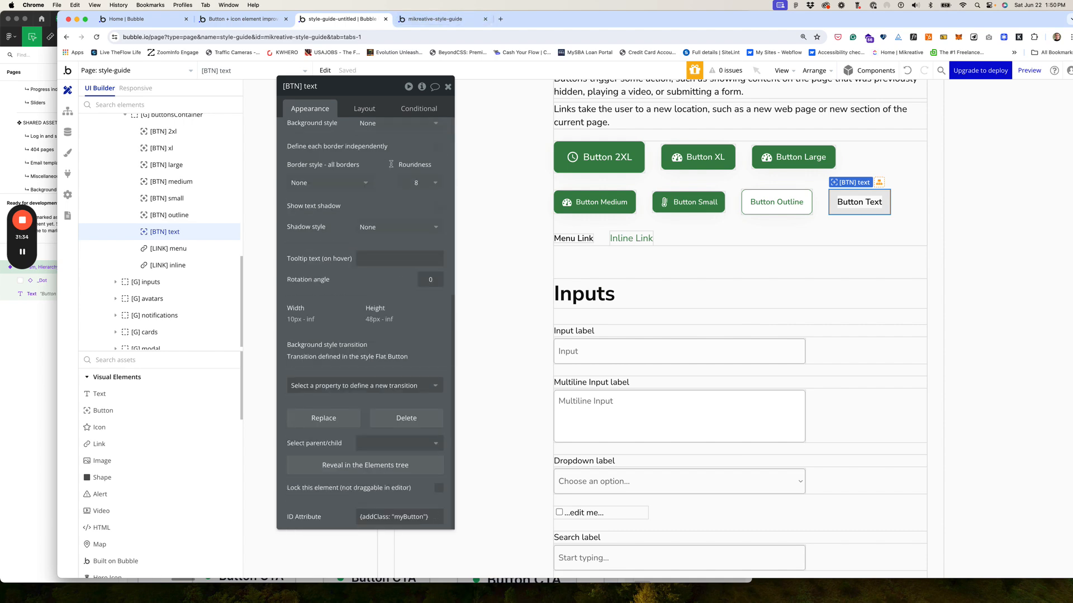
pyautogui.click(436, 20)
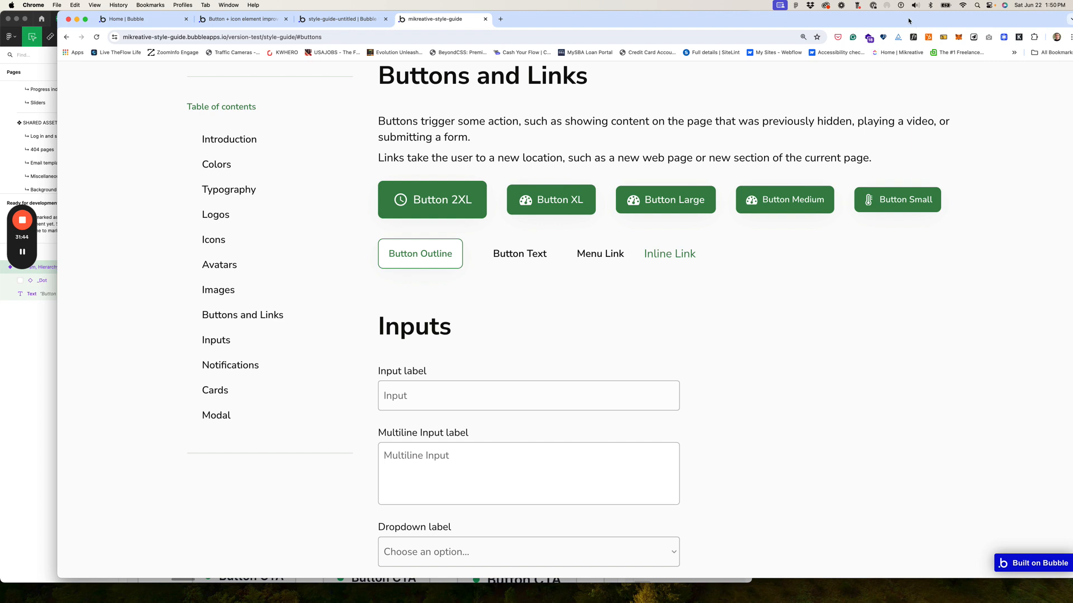
# Step: Open DevTools on the preview and run an axe DevTools Full Page Scan
pyautogui.moveTo(908, 20); pyautogui.dragTo(850, 13)
pyautogui.rightClick(805, 95)
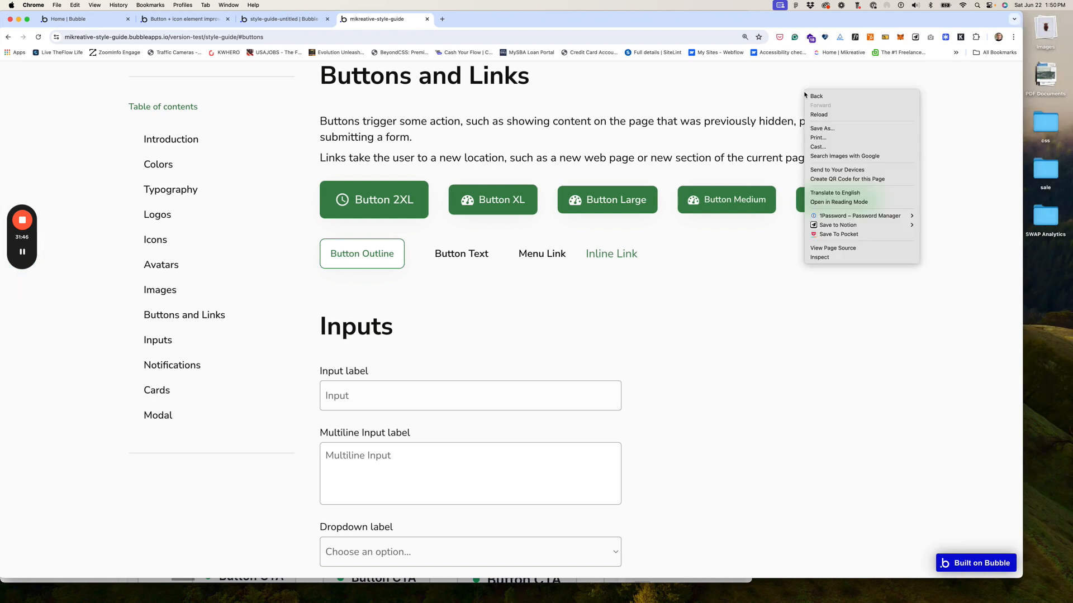
pyautogui.click(849, 258)
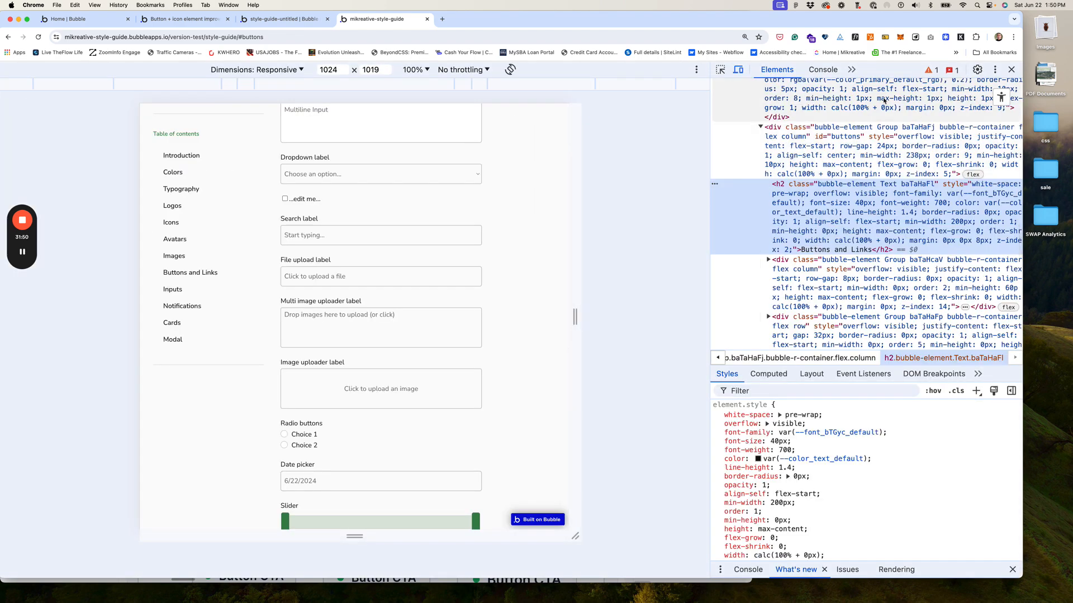
pyautogui.click(853, 70)
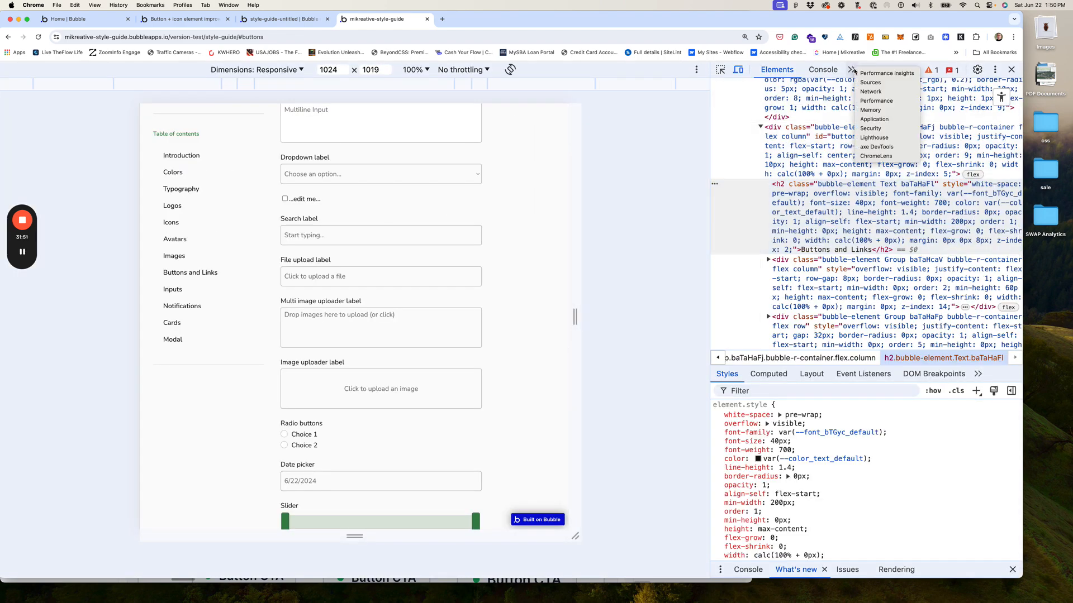
pyautogui.click(875, 147)
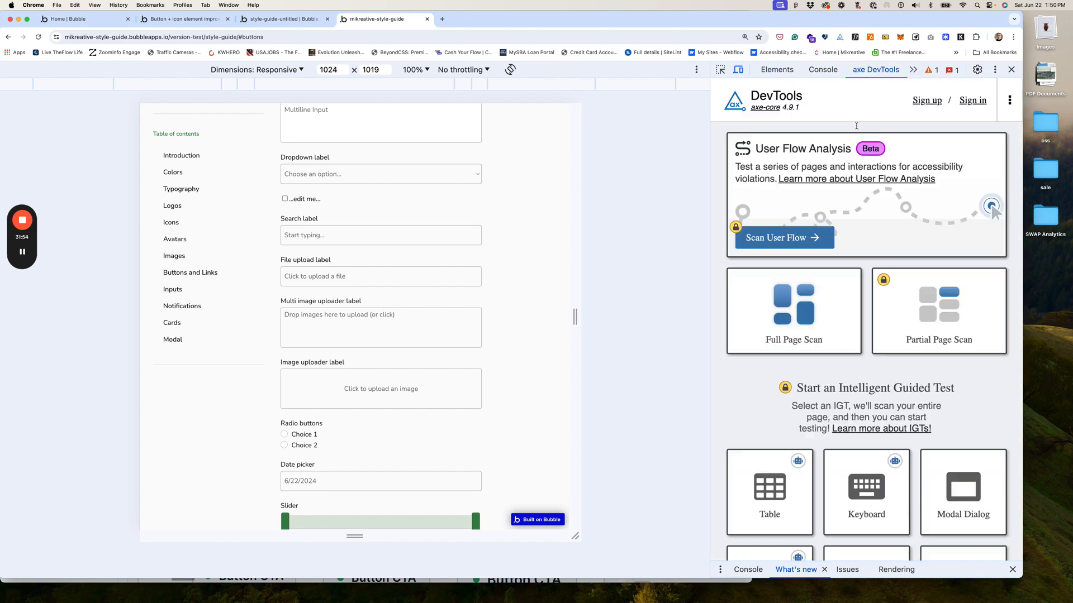
pyautogui.click(794, 349)
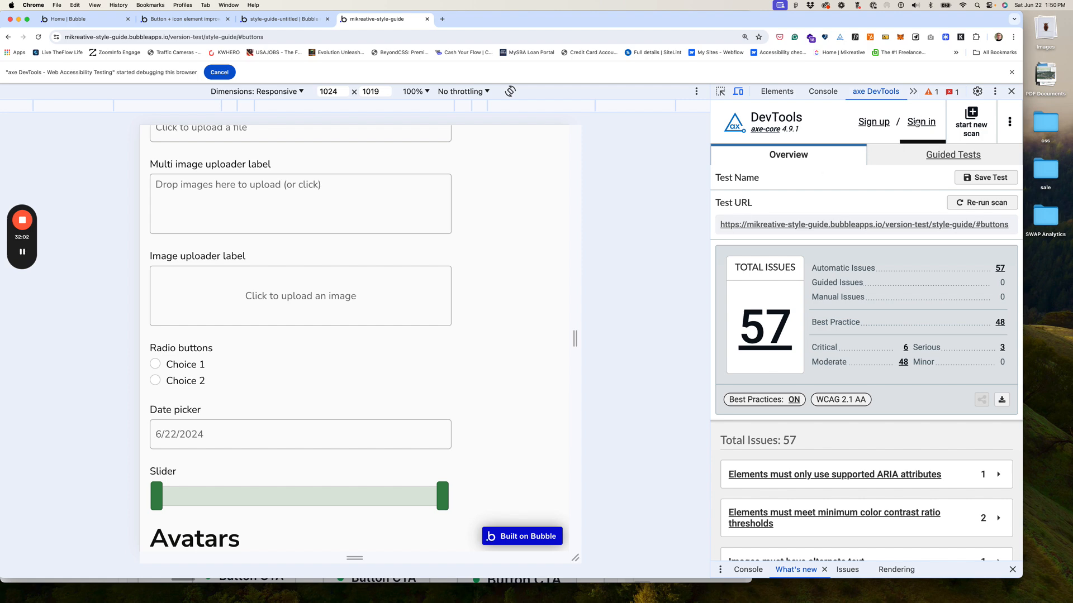
# Step: Expand the colour-contrast issue and review both failing elements at a 4.35 ratio
pyautogui.scroll(-4, 925, 380)
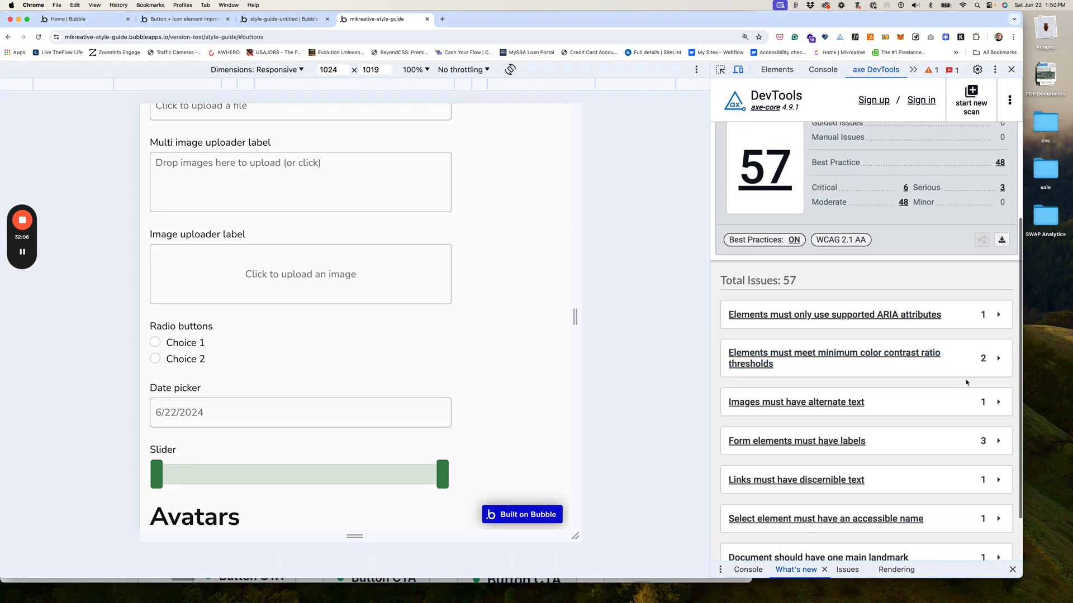
pyautogui.click(998, 360)
pyautogui.scroll(-3, 936, 368)
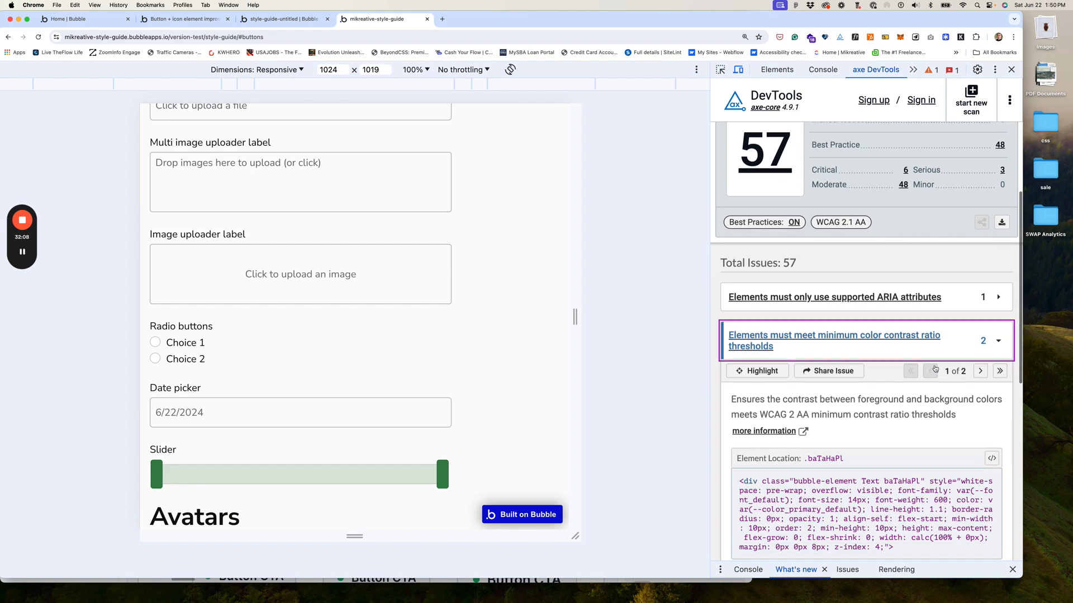
pyautogui.scroll(-2, 935, 368)
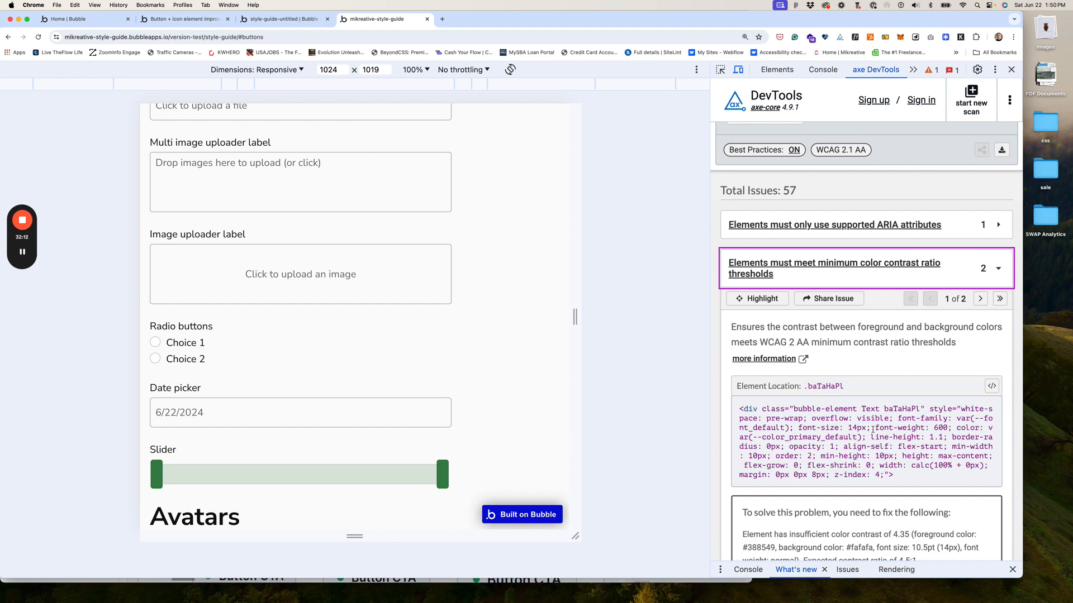
pyautogui.scroll(-2, 871, 419)
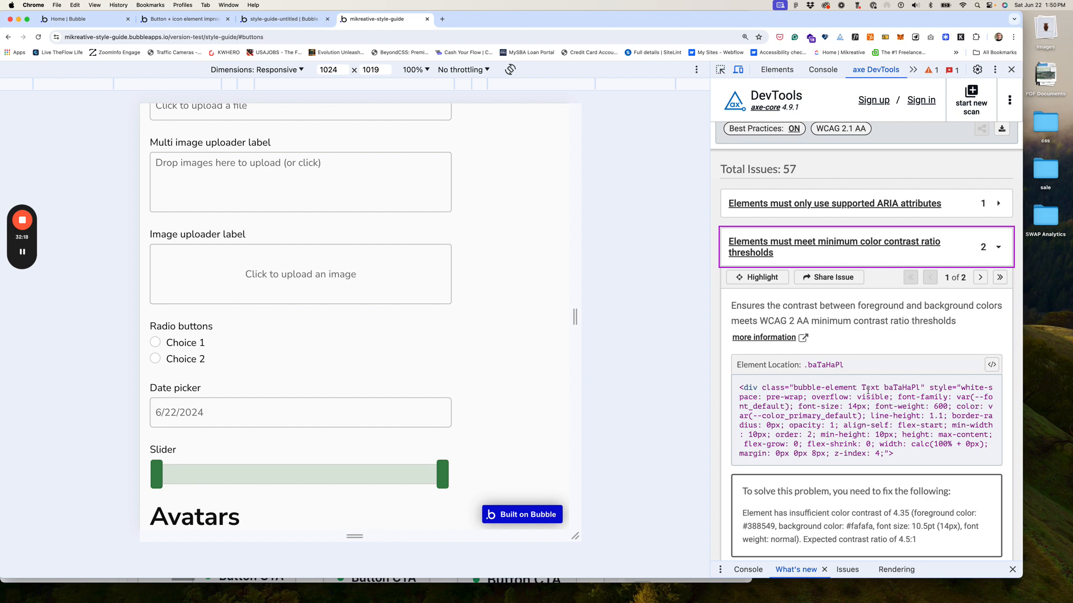
pyautogui.scroll(-3, 894, 336)
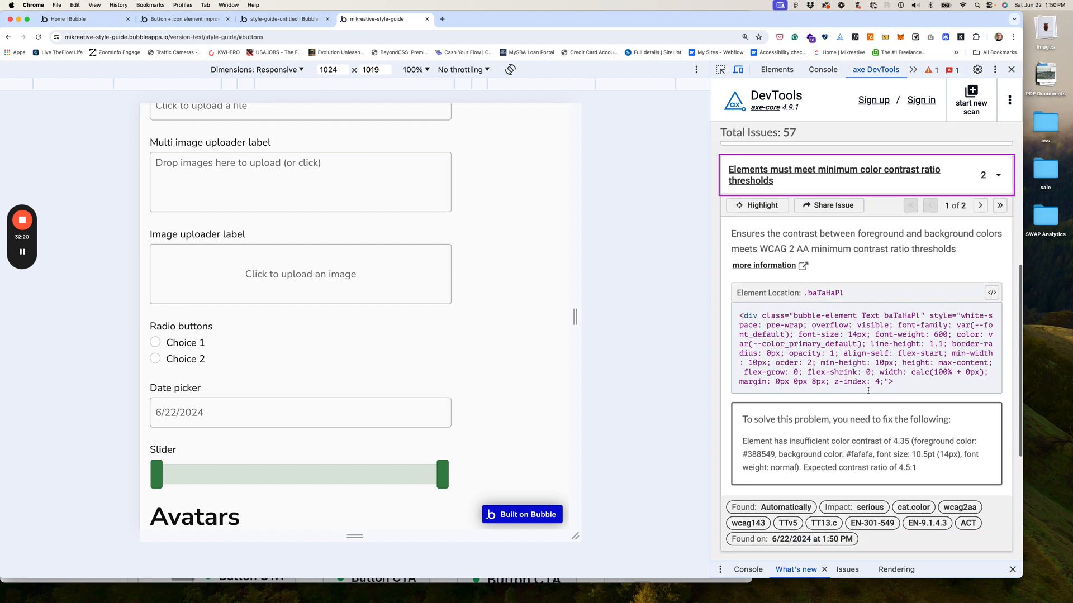
pyautogui.scroll(1, 938, 280)
pyautogui.click(979, 247)
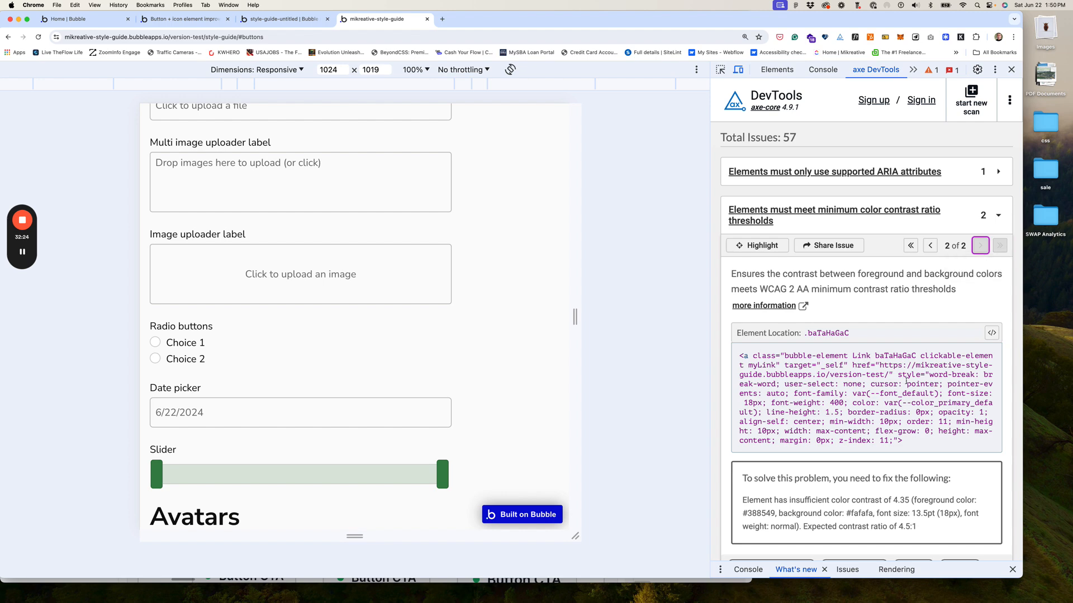
pyautogui.scroll(-1, 907, 384)
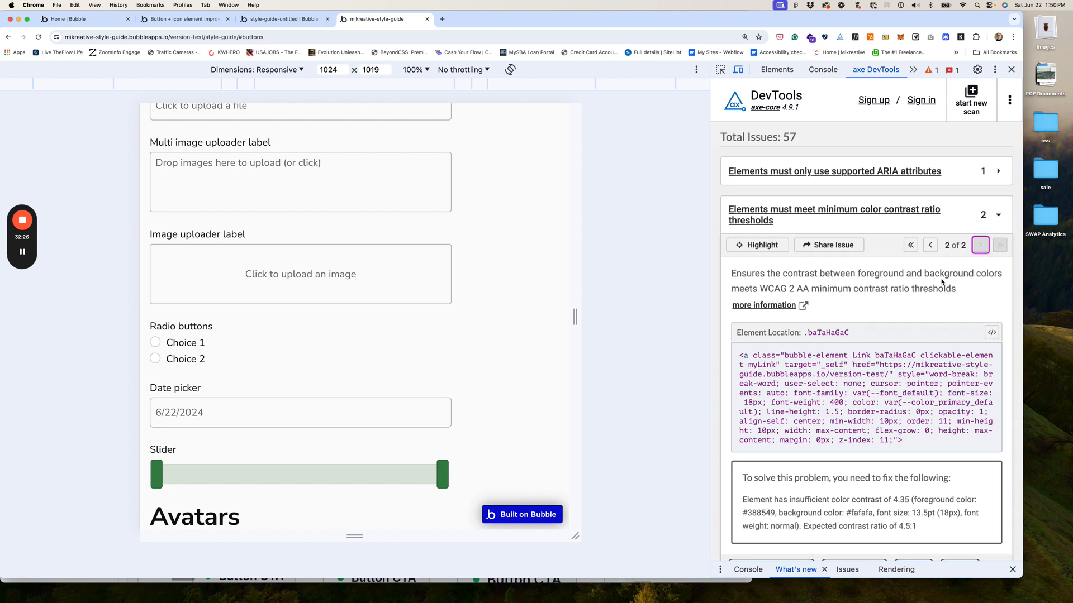
pyautogui.click(930, 246)
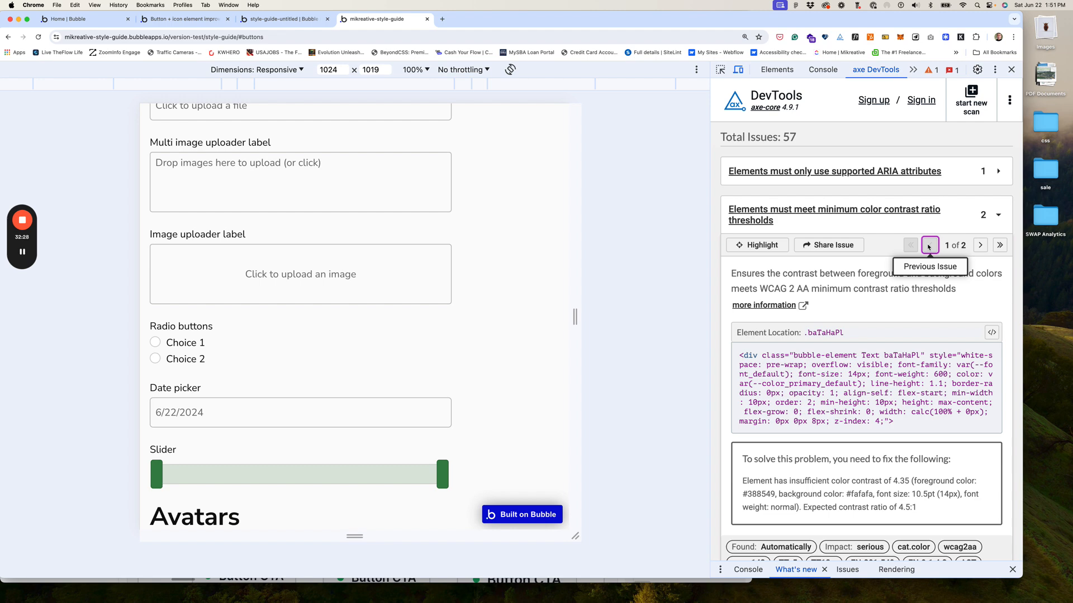
pyautogui.scroll(5, 928, 251)
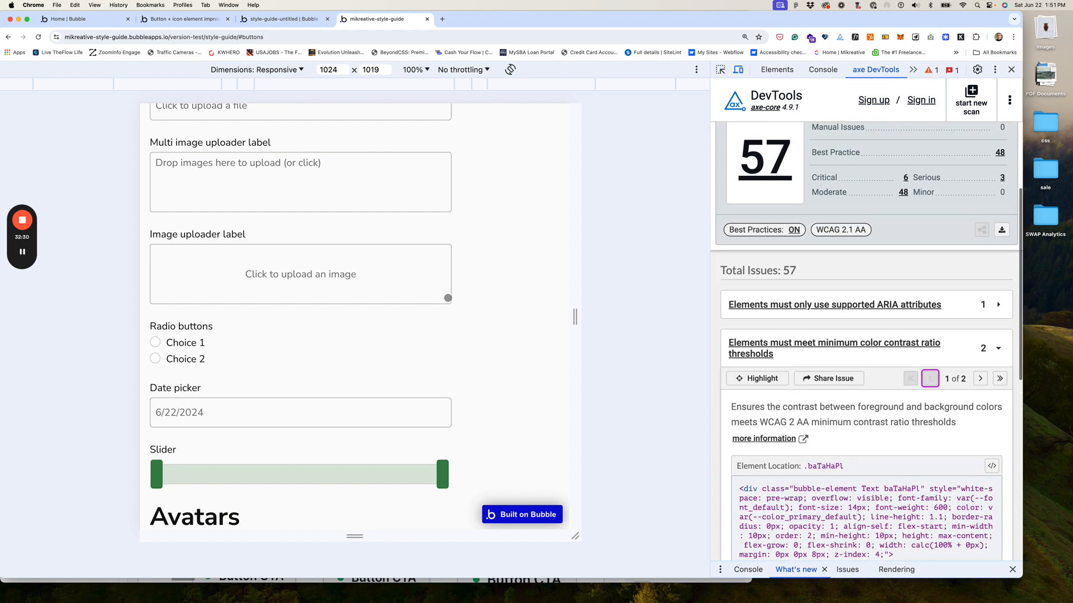
# Step: Show the second colour-contrast violation again
pyautogui.scroll(-10, 463, 252)
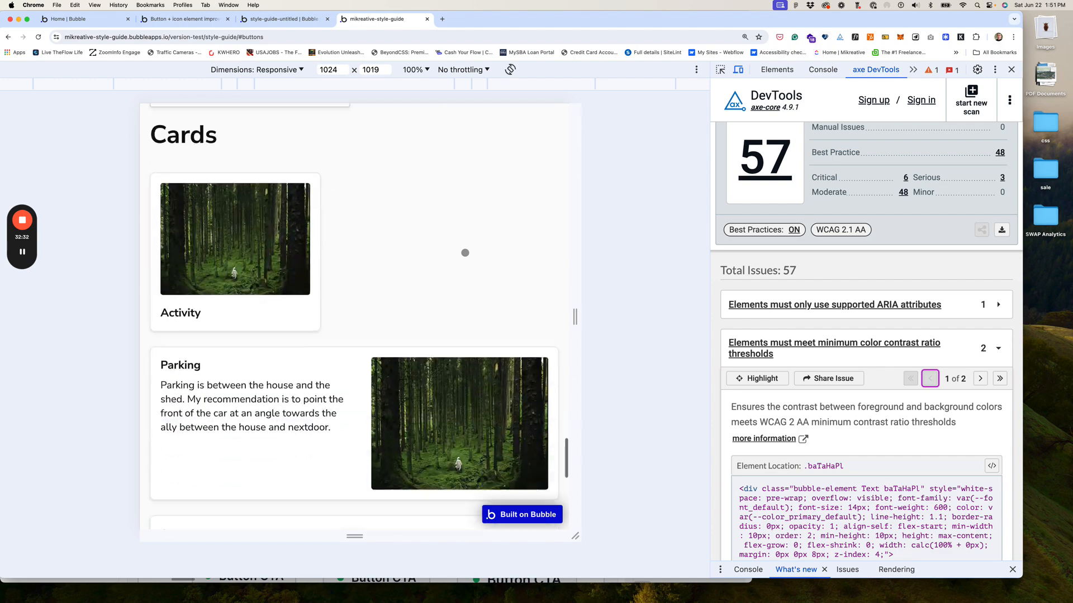
pyautogui.scroll(-6, 465, 253)
pyautogui.scroll(15, 466, 252)
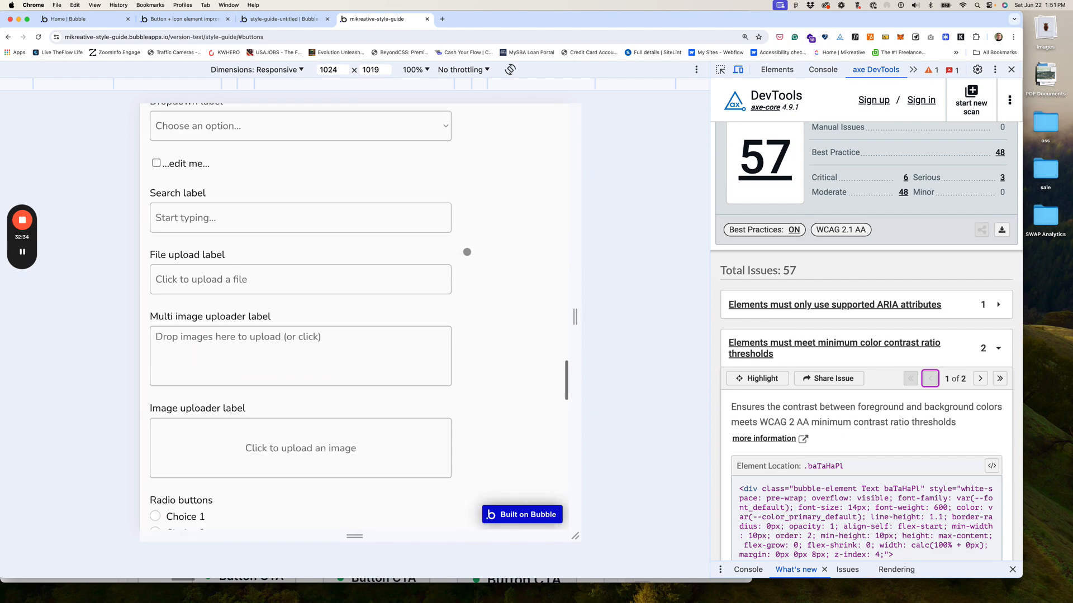
pyautogui.scroll(10, 467, 252)
pyautogui.scroll(-2, 467, 252)
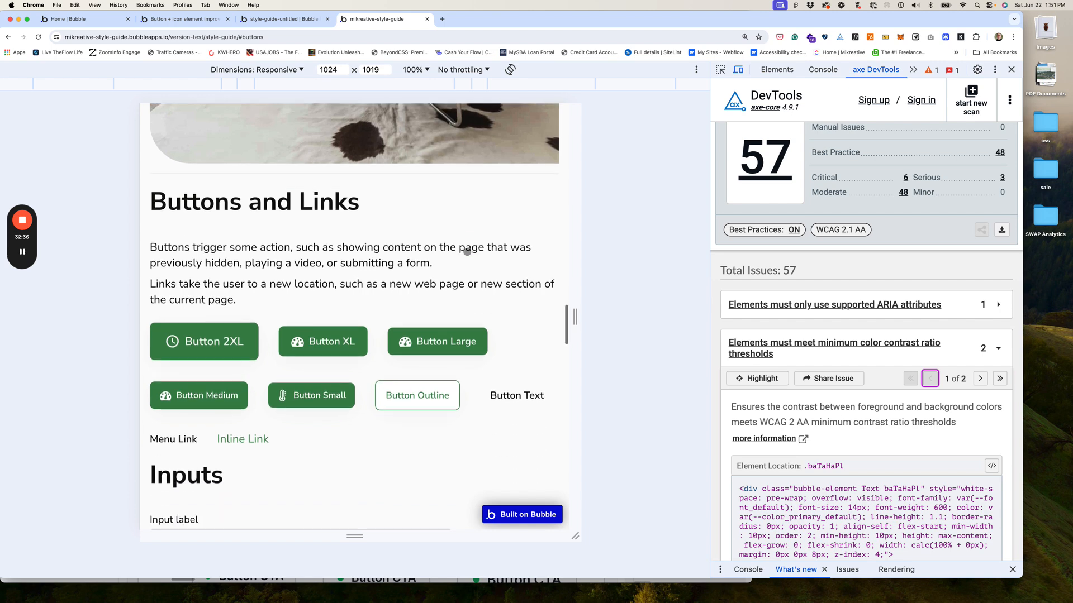
pyautogui.scroll(-3, 467, 252)
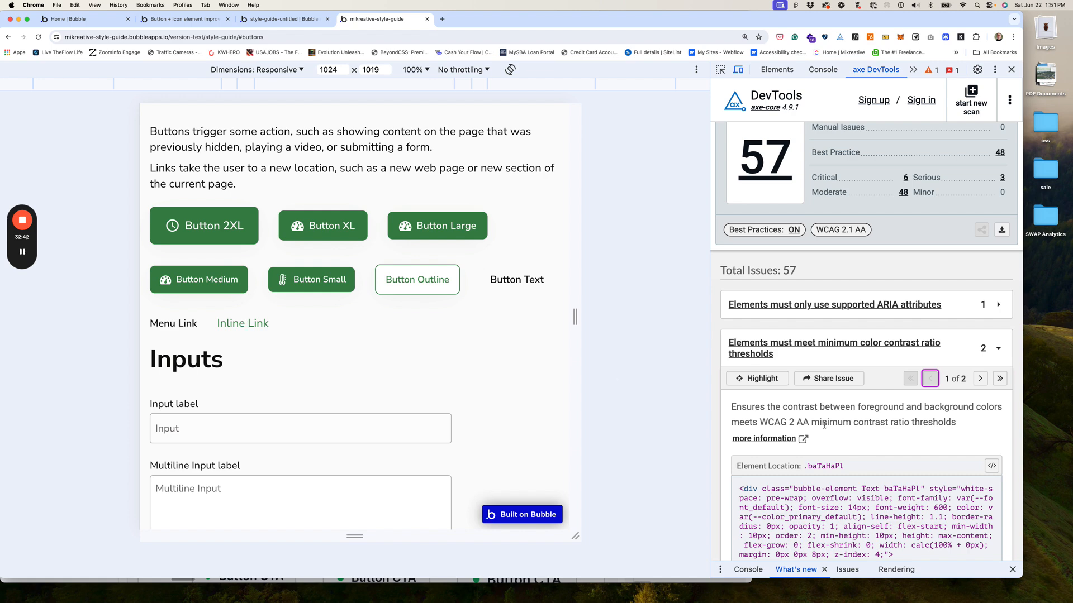
pyautogui.click(980, 378)
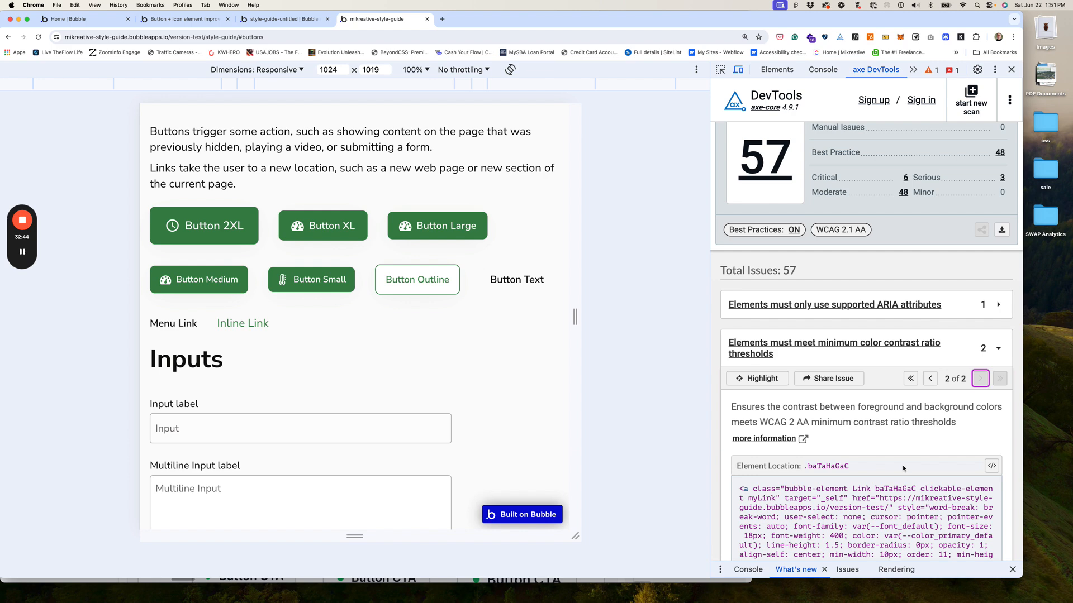
pyautogui.scroll(-1, 903, 469)
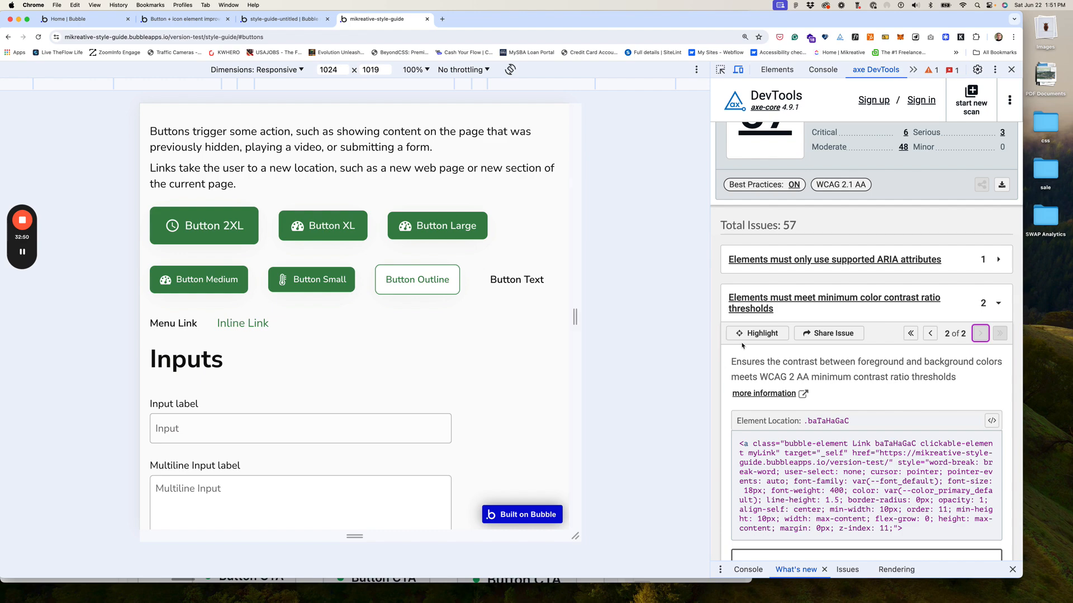
# Step: Widen the preview viewport to 1501 px and filter the axe results to the 6 critical issues
pyautogui.scroll(10, 482, 299)
pyautogui.scroll(8, 494, 263)
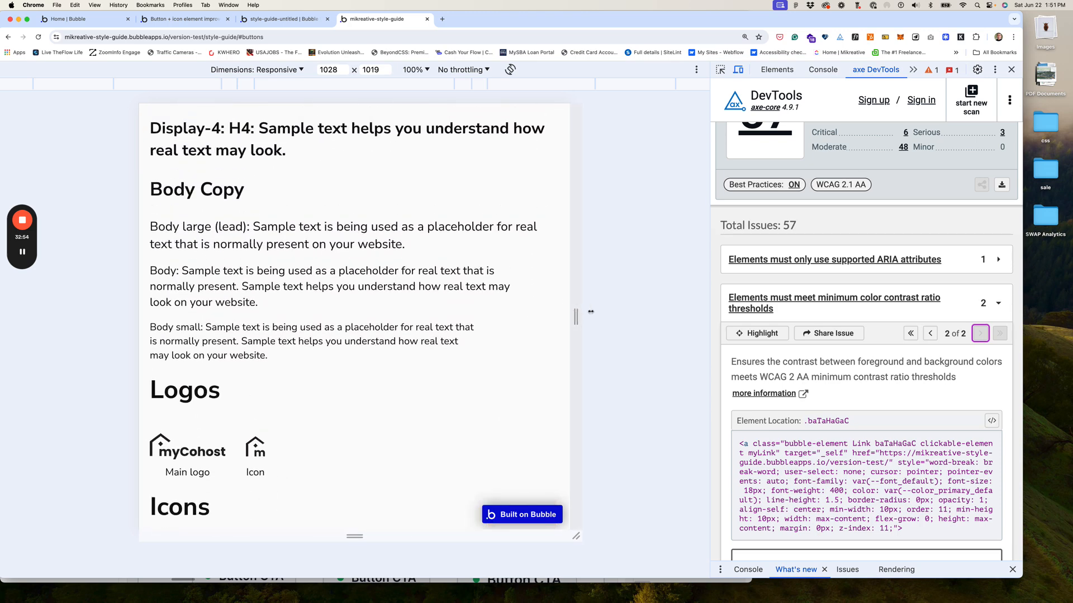
pyautogui.moveTo(571, 314); pyautogui.dragTo(674, 317)
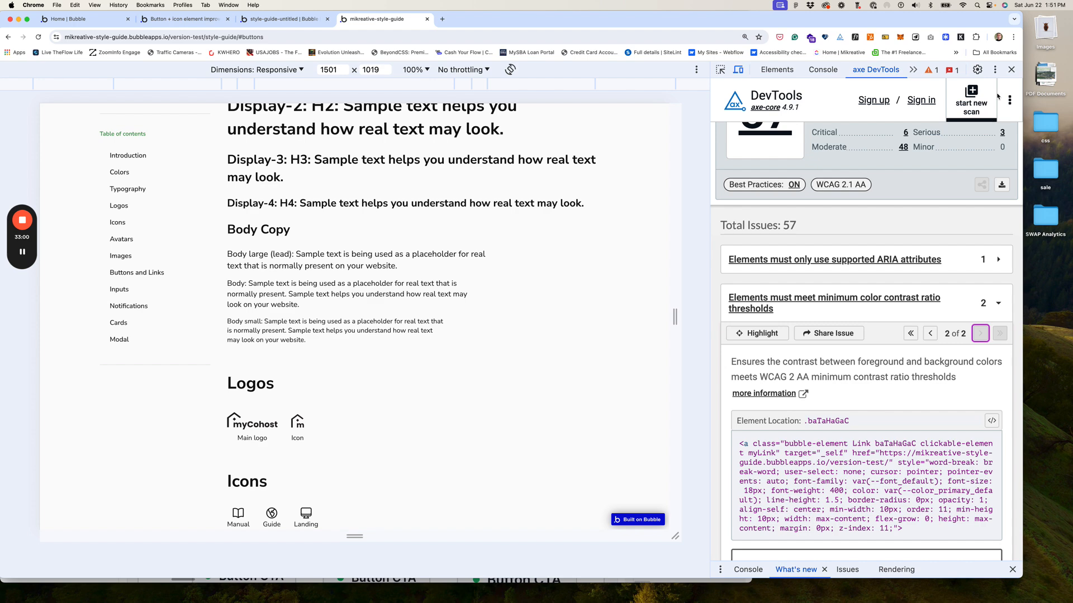
pyautogui.click(905, 133)
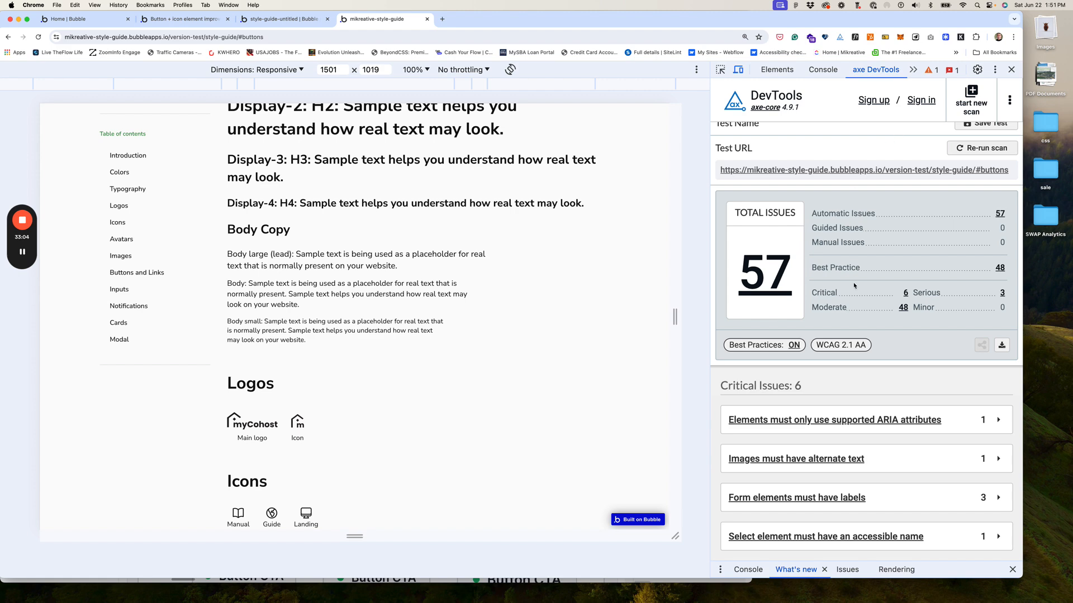
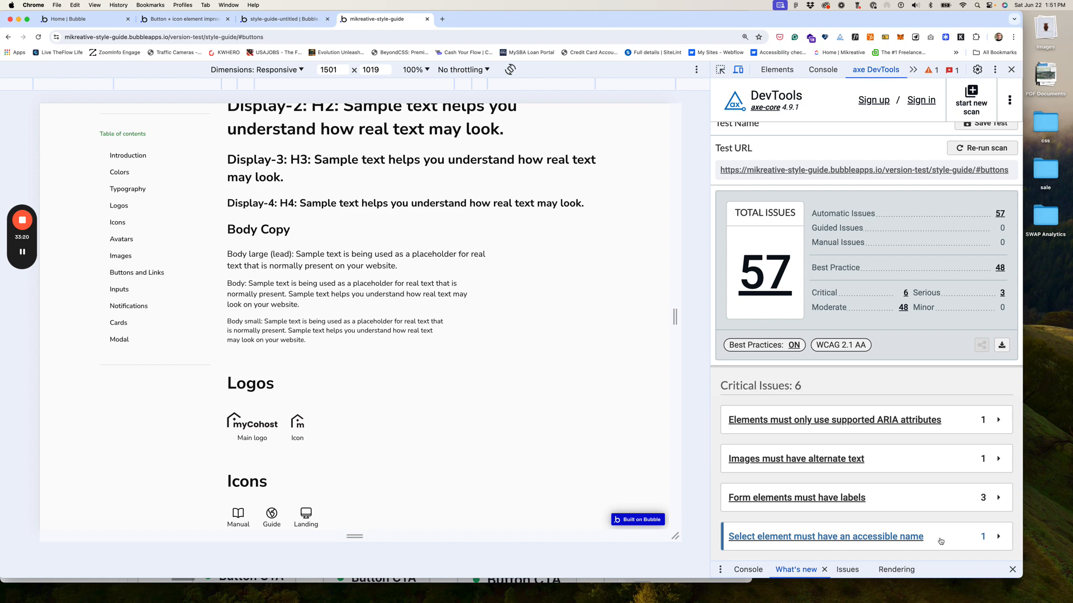
# Step: Expand and collapse the 'Select element must have an accessible name' issue in axe DevTools
pyautogui.click(998, 537)
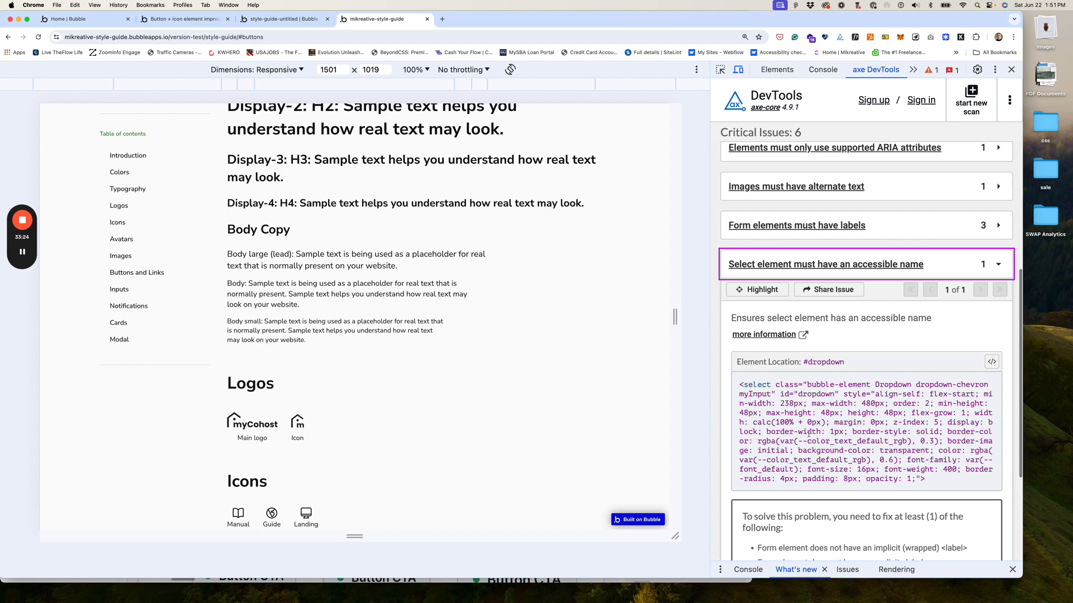
pyautogui.click(999, 266)
pyautogui.scroll(1, 908, 245)
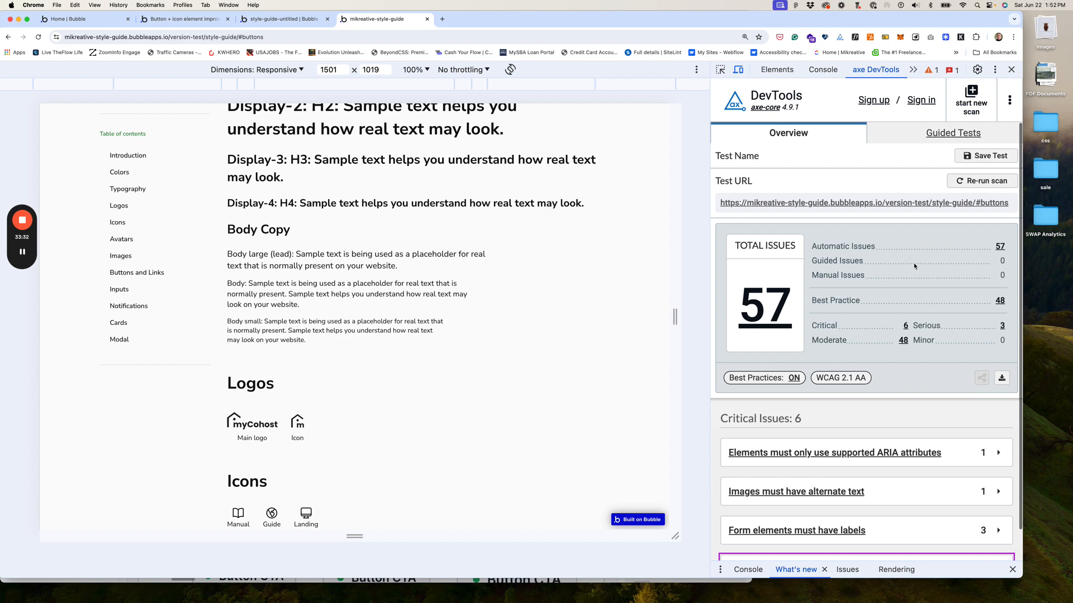
# Step: Close Chrome DevTools and scroll through the live style guide page
pyautogui.click(1012, 69)
pyautogui.scroll(10, 593, 155)
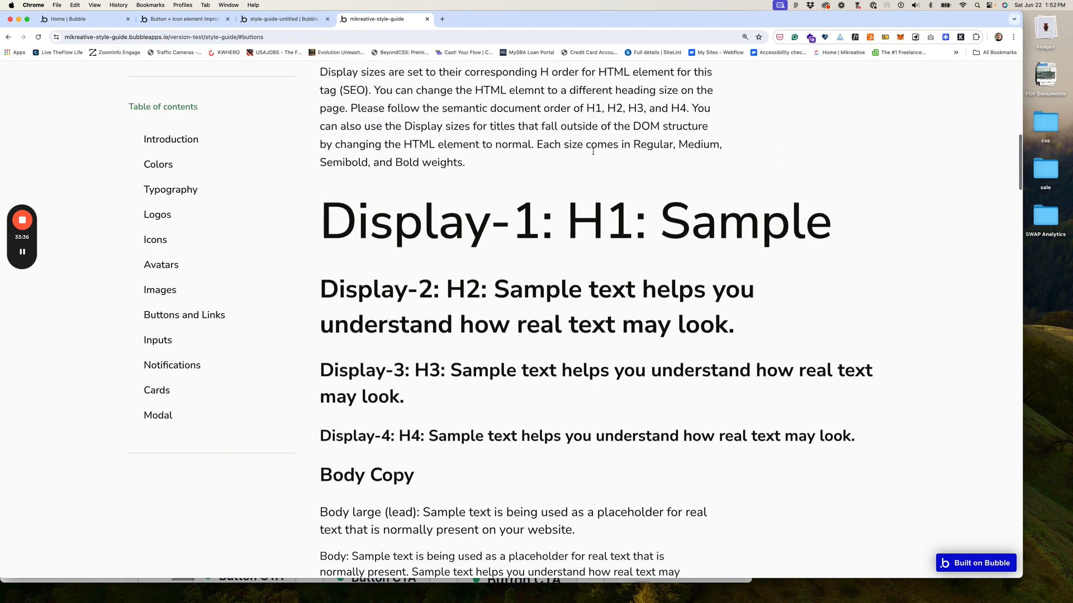
pyautogui.scroll(5, 593, 154)
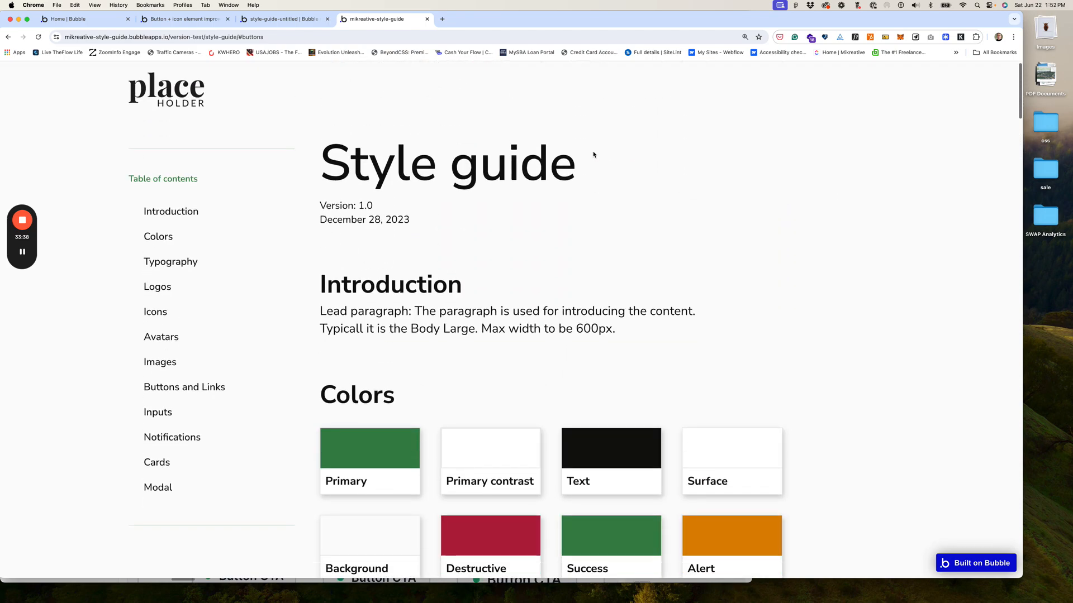
pyautogui.scroll(-10, 594, 162)
# Step: Select the inline [LINK] element and check its font colour, Primary #388549
pyautogui.click(288, 20)
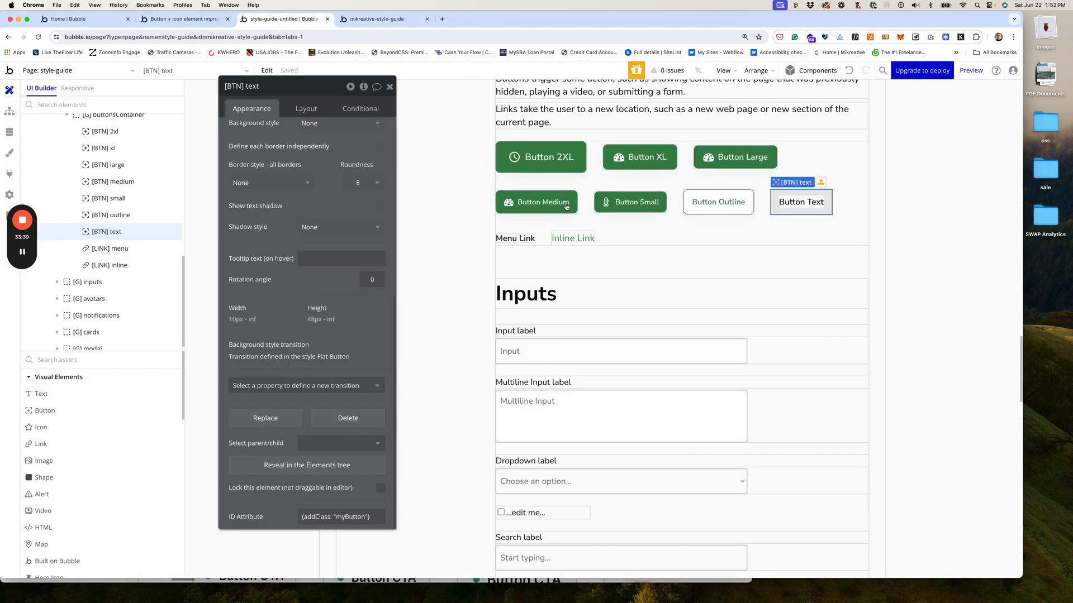
pyautogui.click(580, 237)
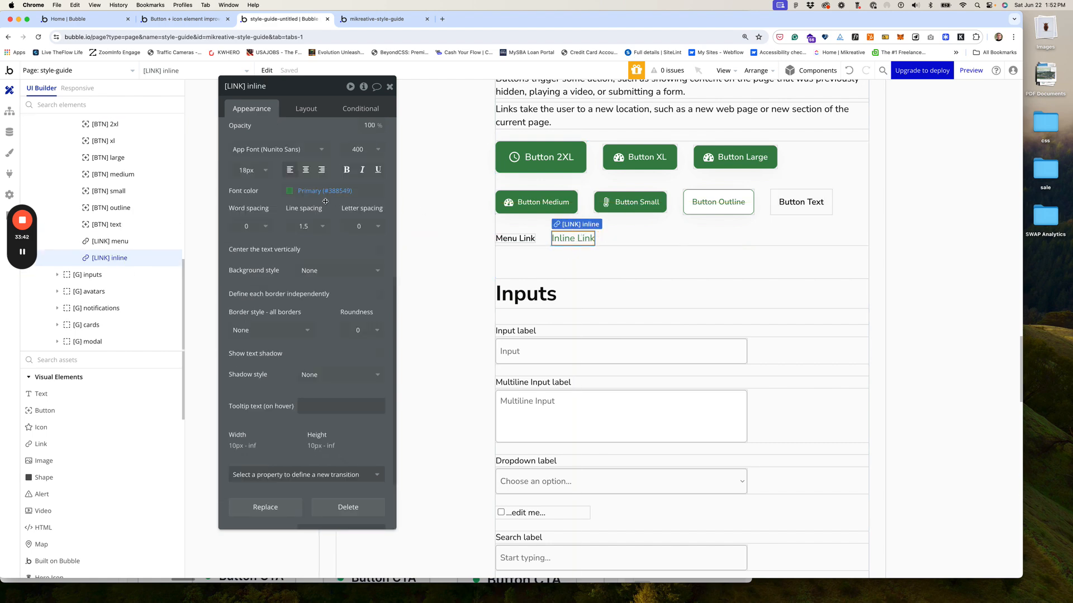
pyautogui.click(290, 192)
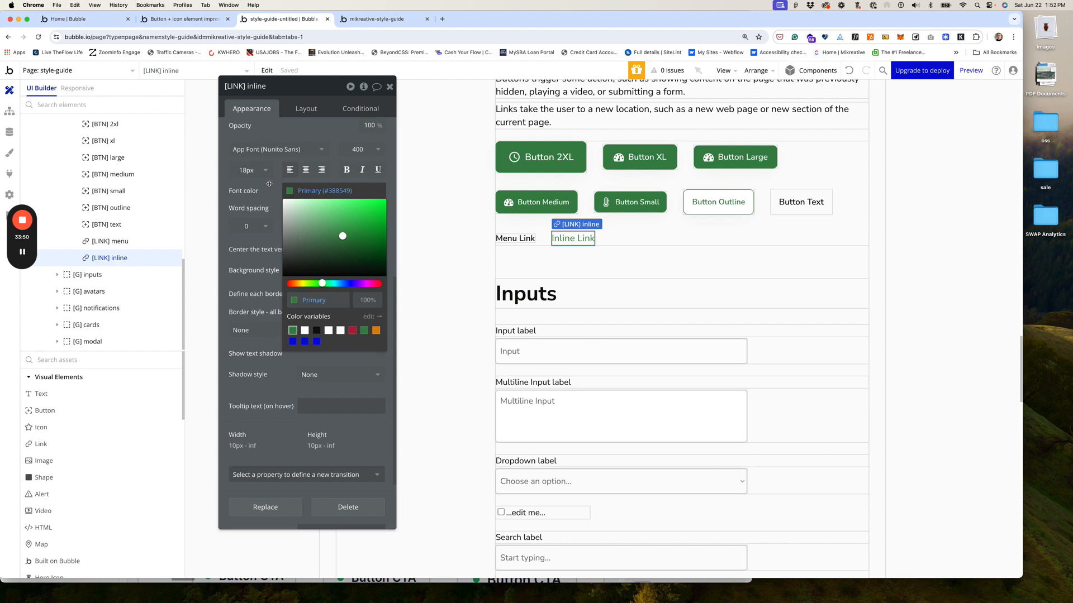
pyautogui.click(269, 184)
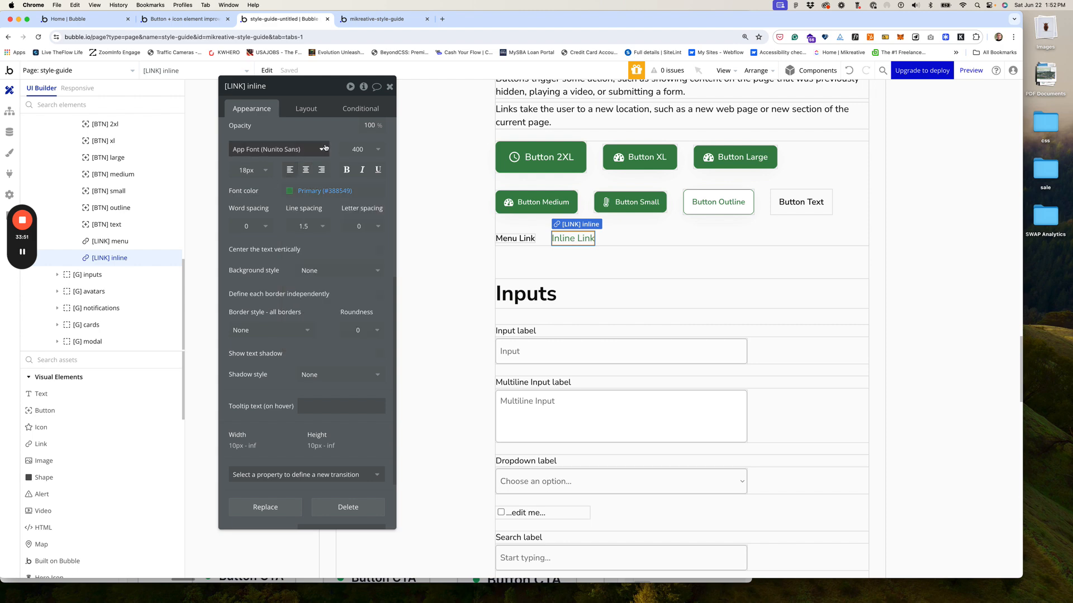
# Step: Open uicolors.app in a new tab and browse the saved colour scales
pyautogui.click(442, 19)
pyautogui.write('ui')
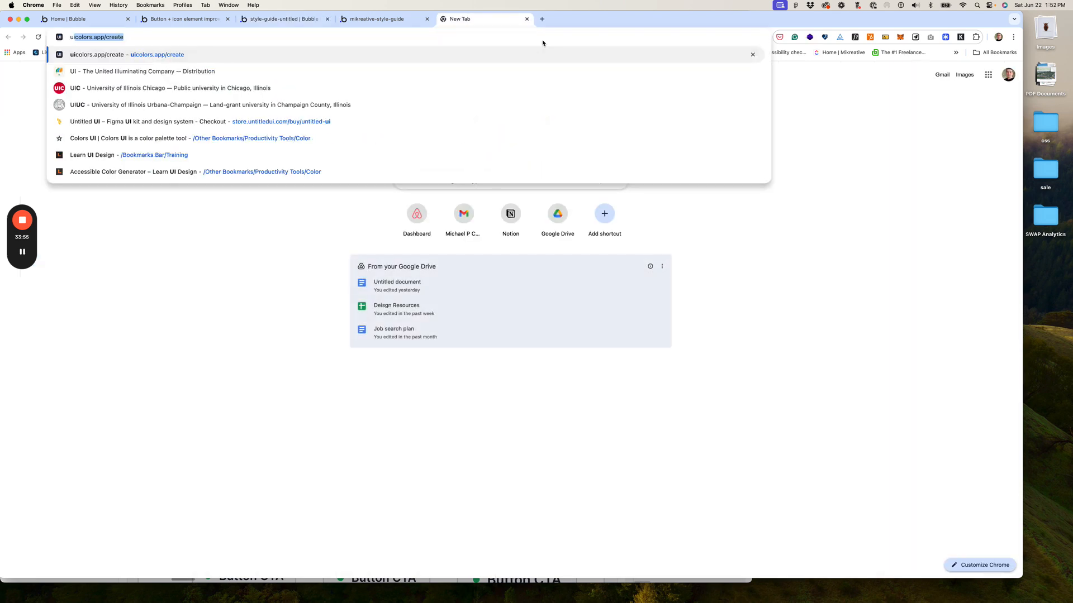
pyautogui.press('Return')
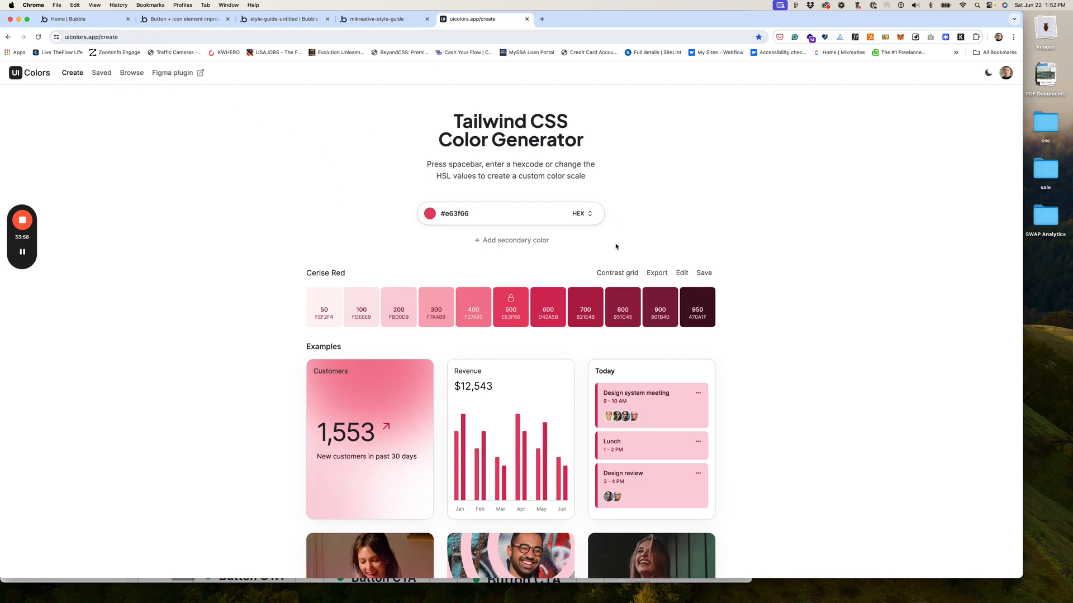
pyautogui.click(101, 73)
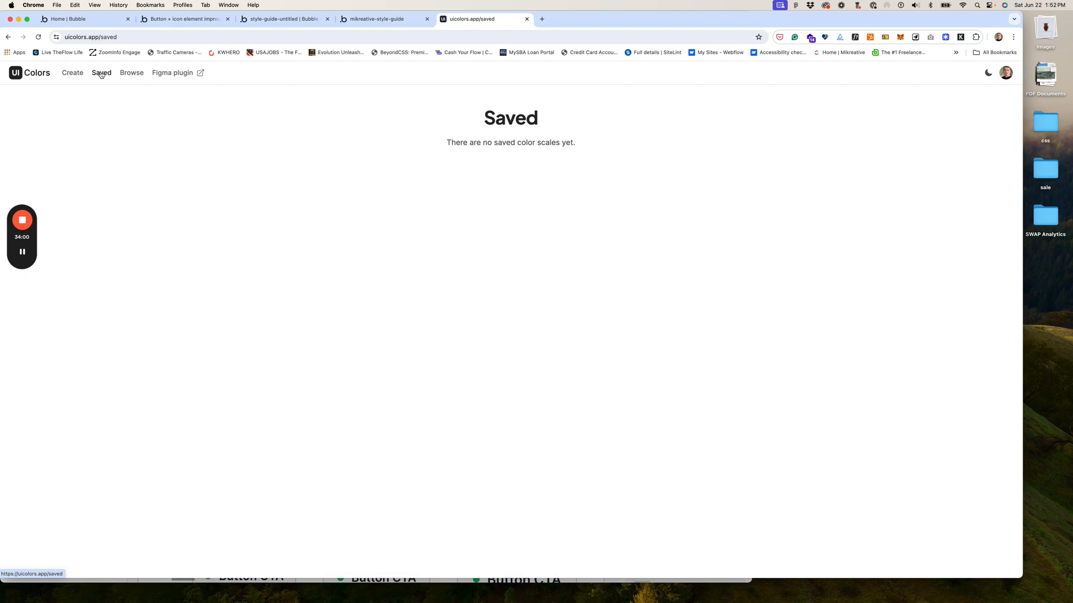
pyautogui.scroll(-15, 569, 289)
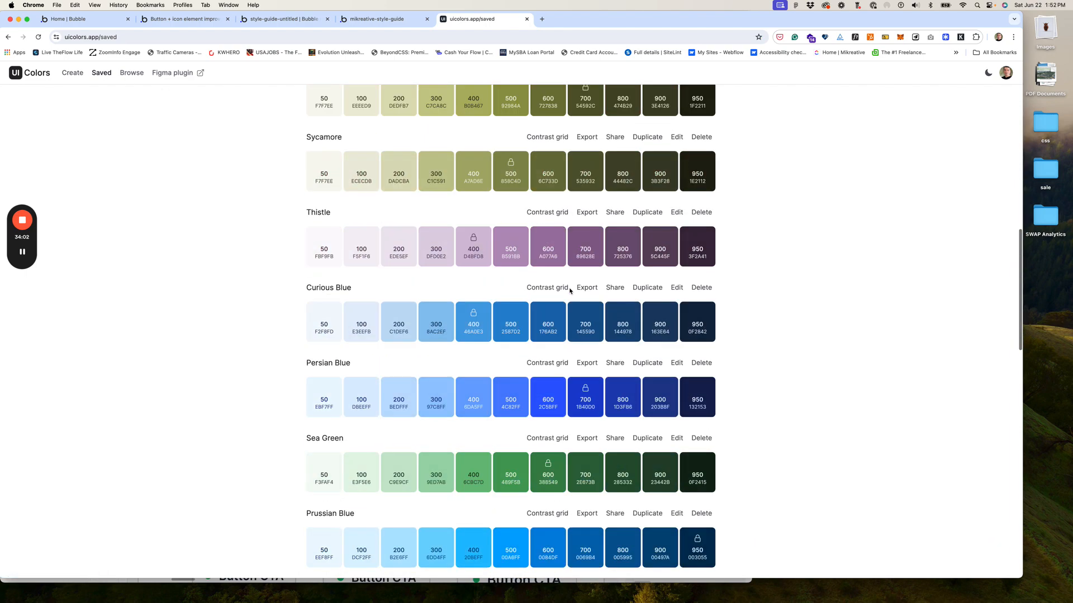
pyautogui.scroll(-10, 570, 290)
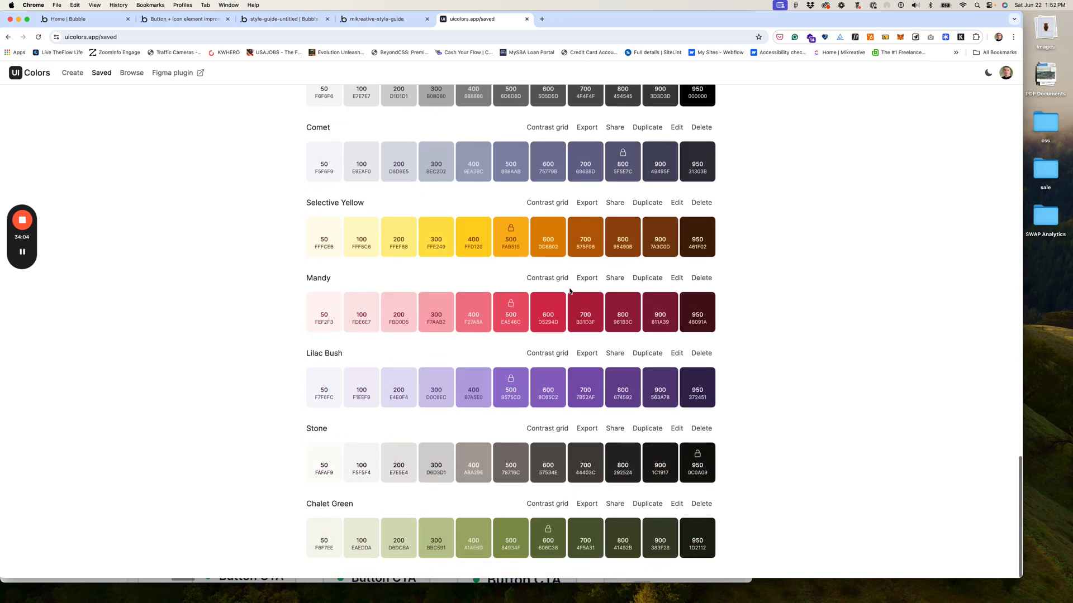
# Step: Glance at the other tabs, then open the Sea Green scale's contrast grid
pyautogui.click(369, 19)
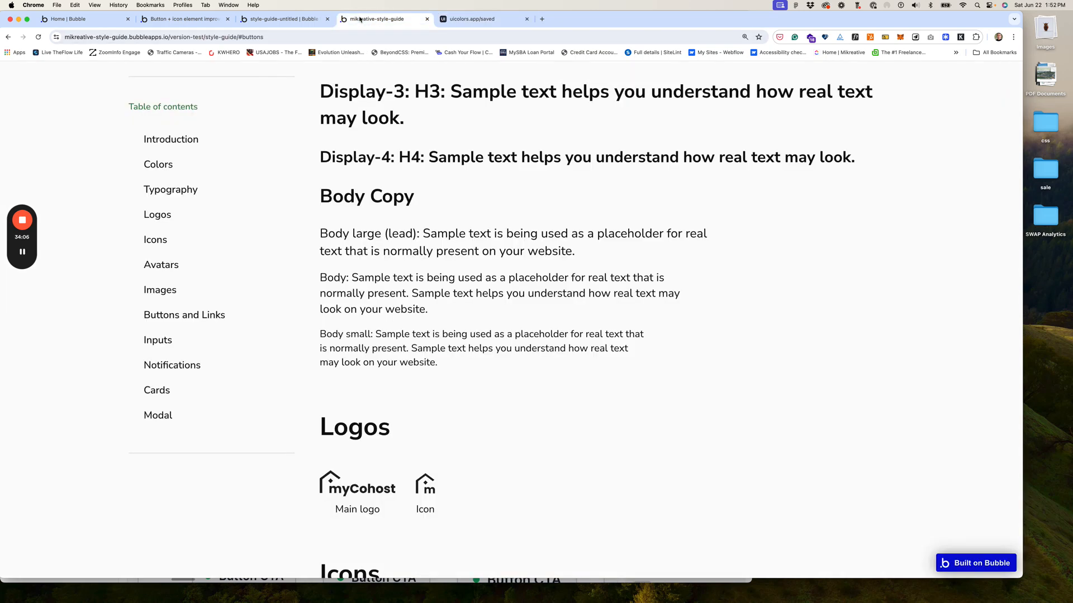
pyautogui.click(282, 19)
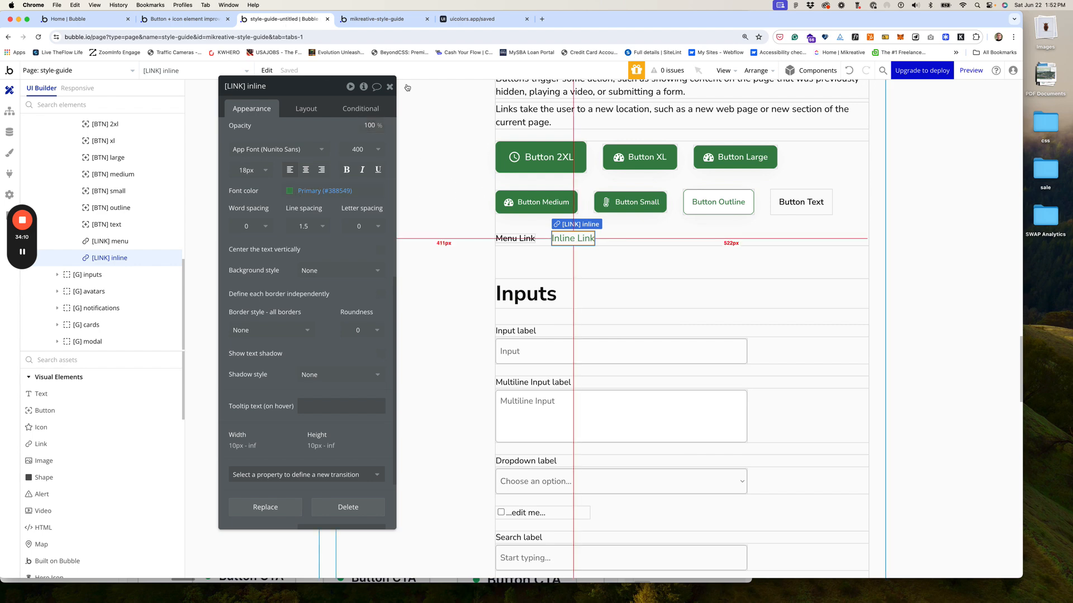
pyautogui.click(472, 21)
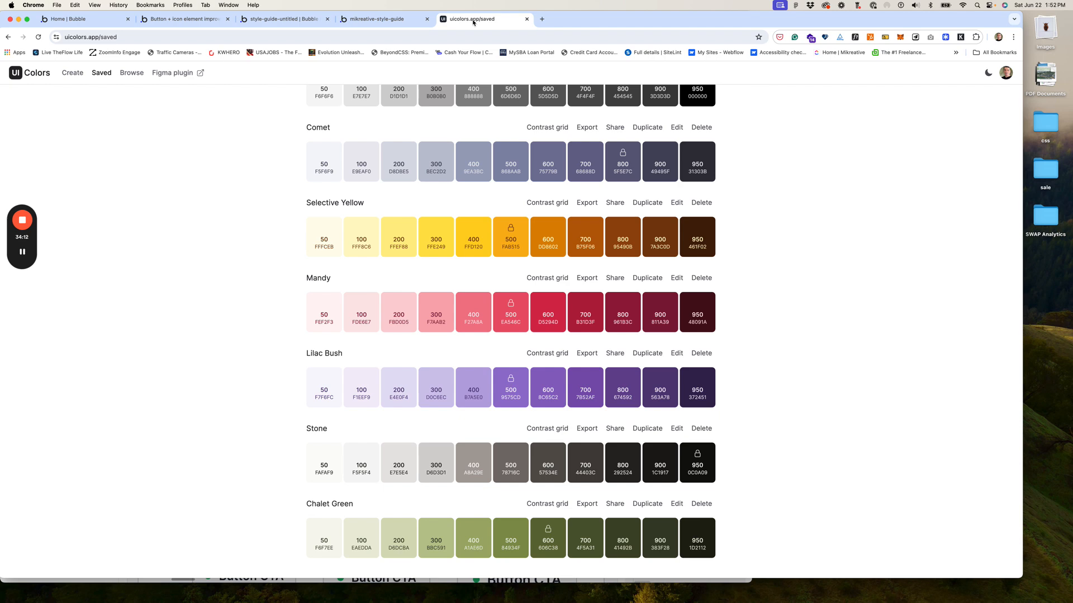
pyautogui.scroll(4, 541, 123)
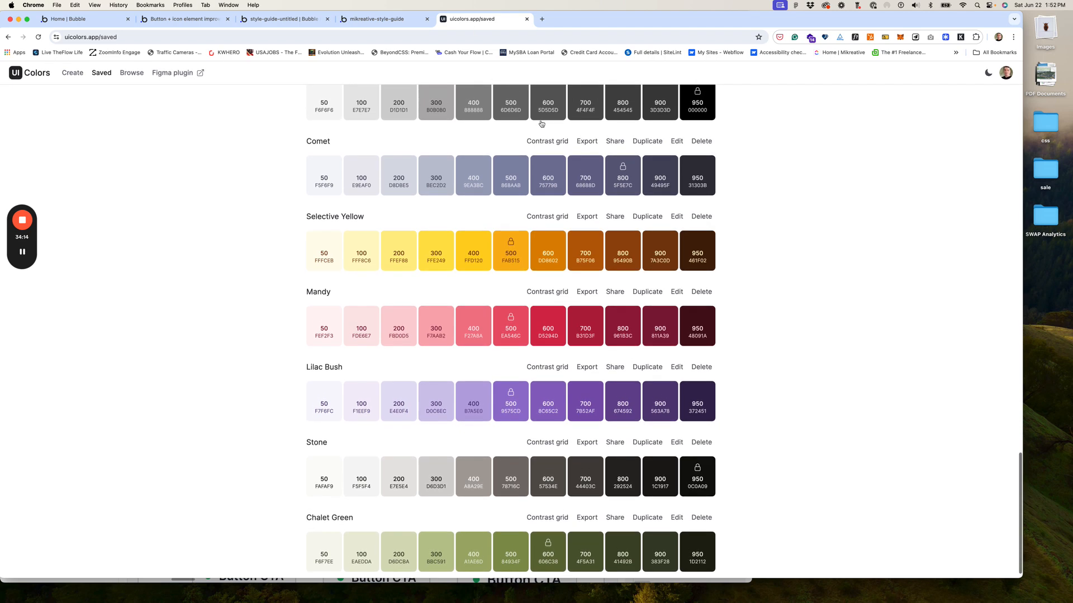
pyautogui.scroll(10, 540, 124)
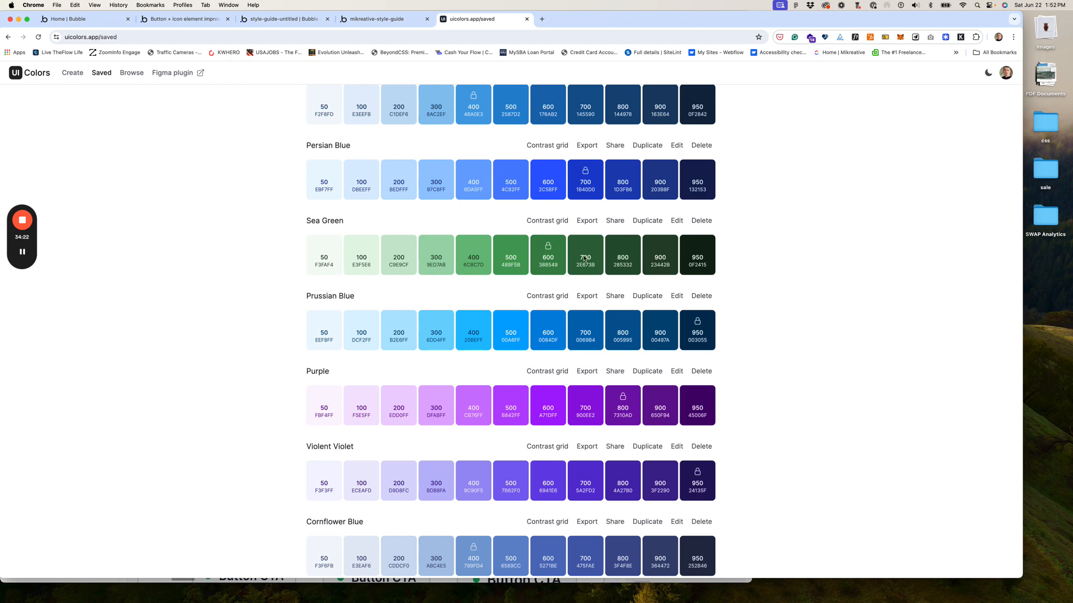
pyautogui.click(557, 222)
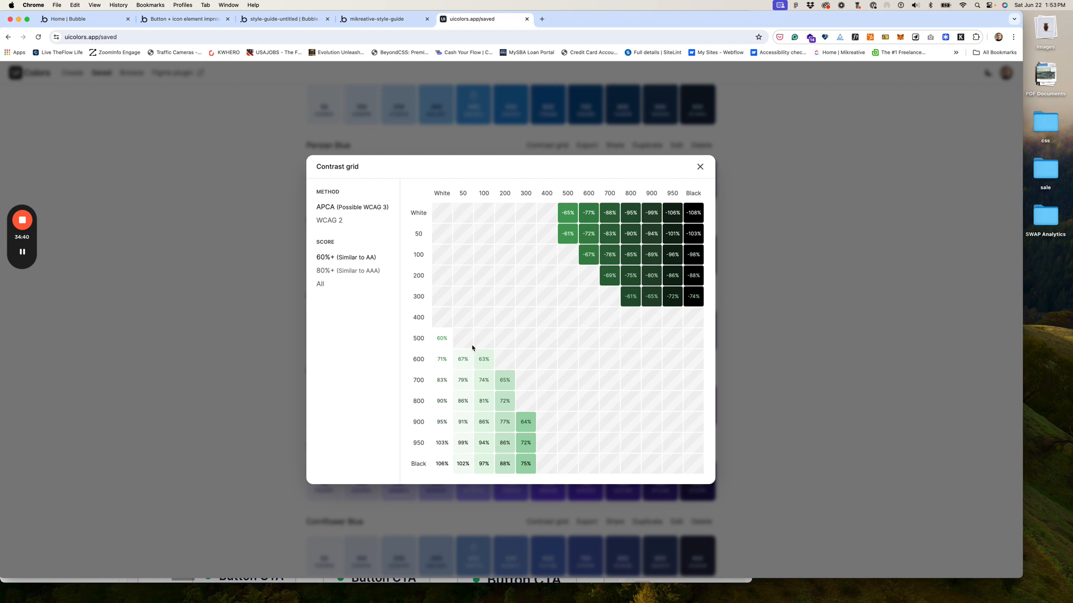
# Step: Switch the contrast grid to WCAG 2, close it, and copy Sea Green 700 #2e673b
pyautogui.click(340, 220)
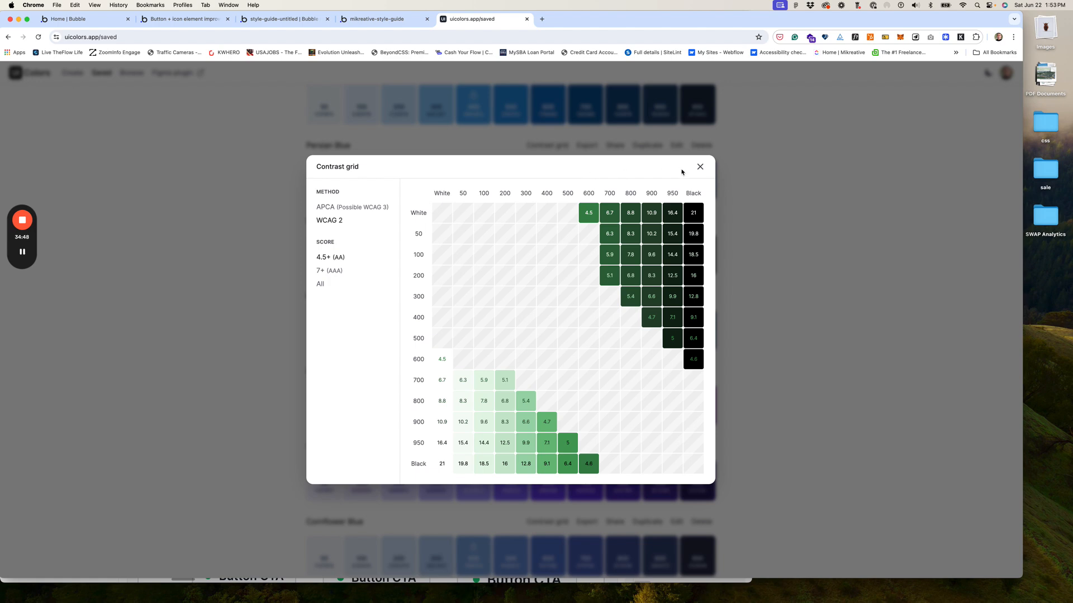
pyautogui.click(700, 167)
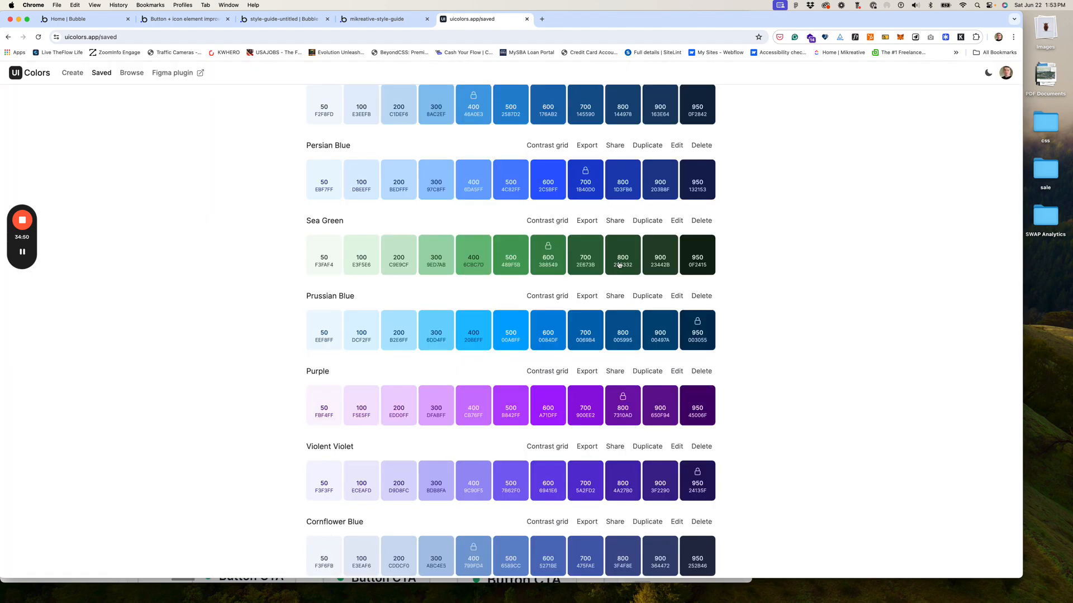
pyautogui.click(582, 267)
# Step: Back in the Bubble editor, show the Styles panel's Style variables list of fonts and colours
pyautogui.click(383, 20)
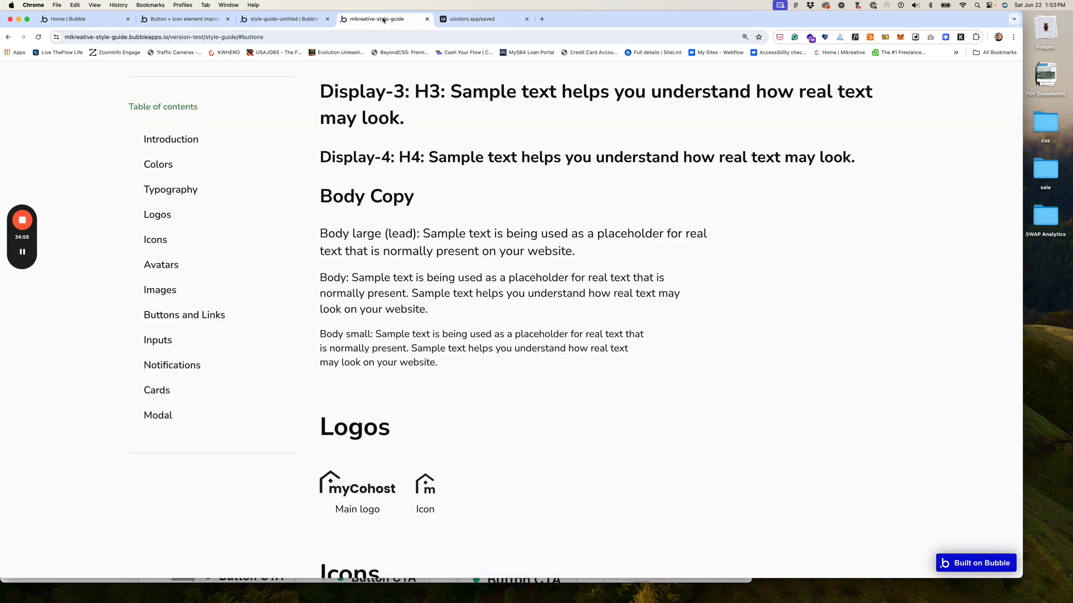
pyautogui.click(282, 19)
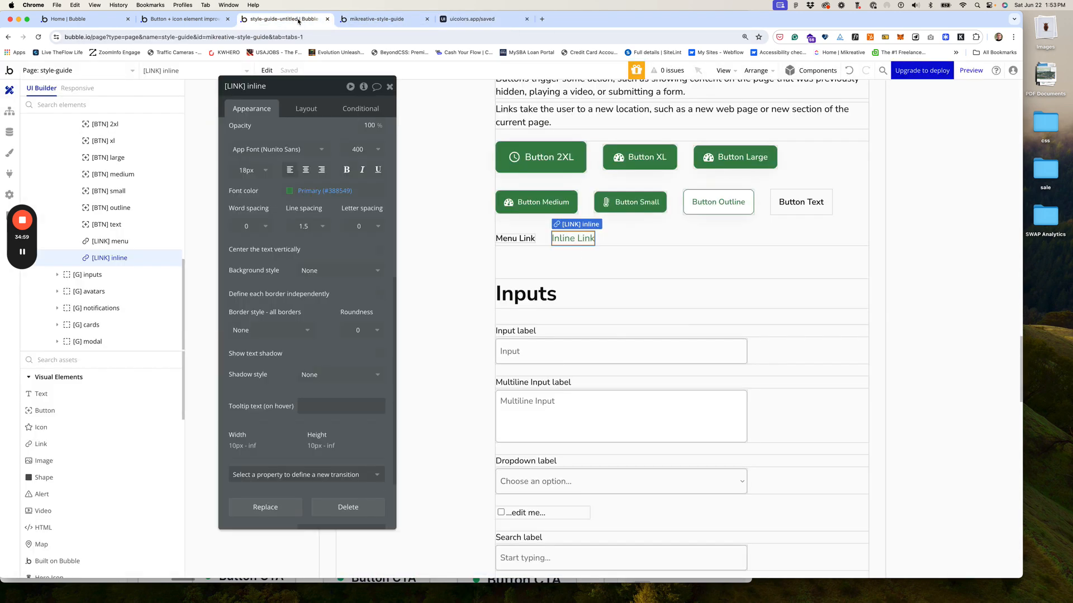
pyautogui.click(9, 153)
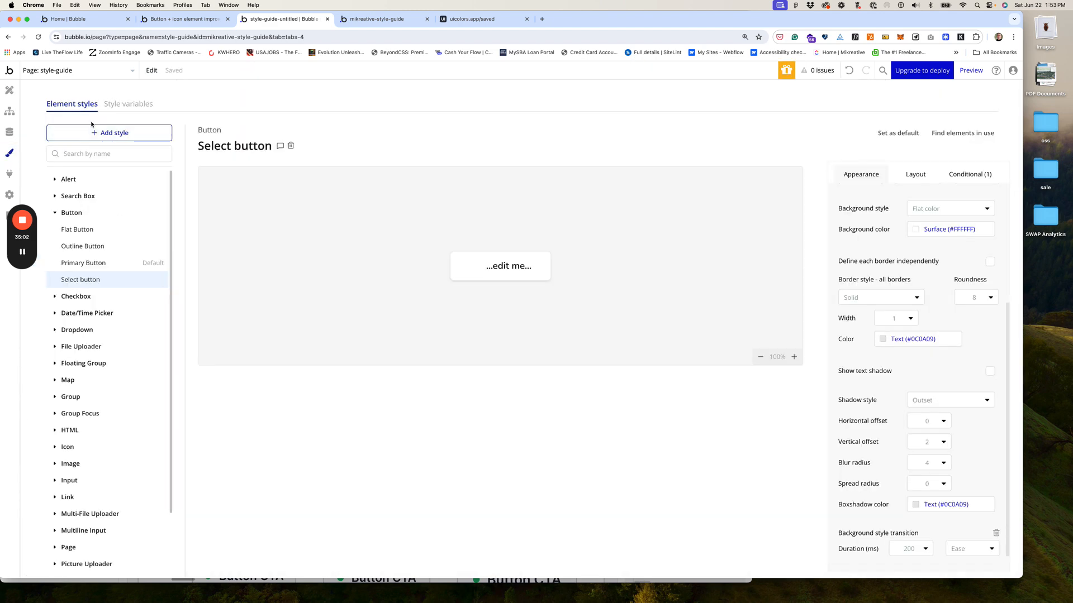
pyautogui.click(128, 104)
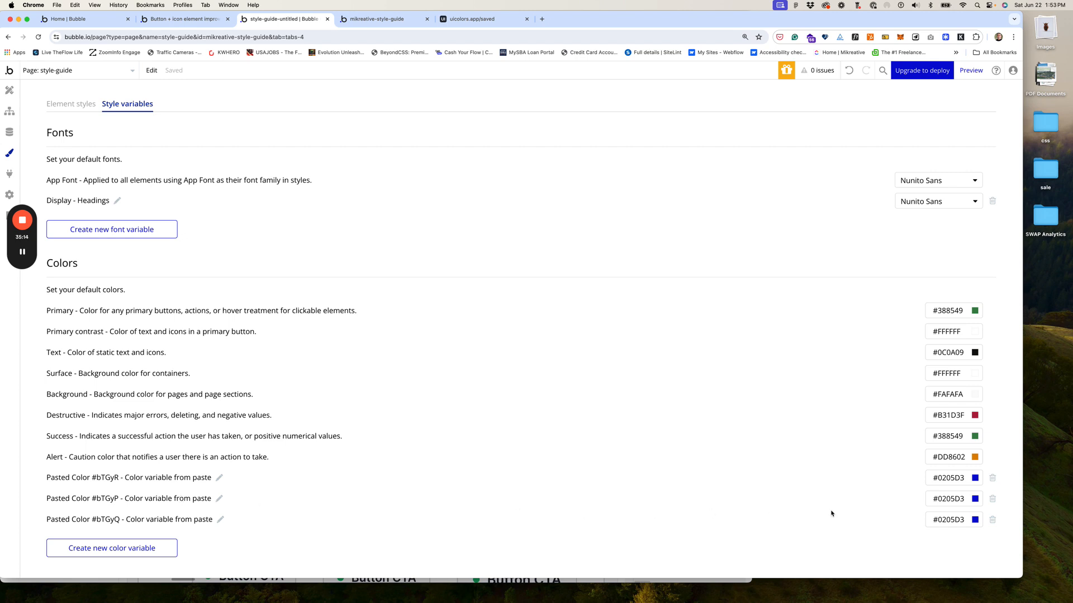
# Step: Delete the three Pasted Color variables (#bTGyQ, #bTGyP, #bTGyR), confirming each deletion
pyautogui.click(992, 520)
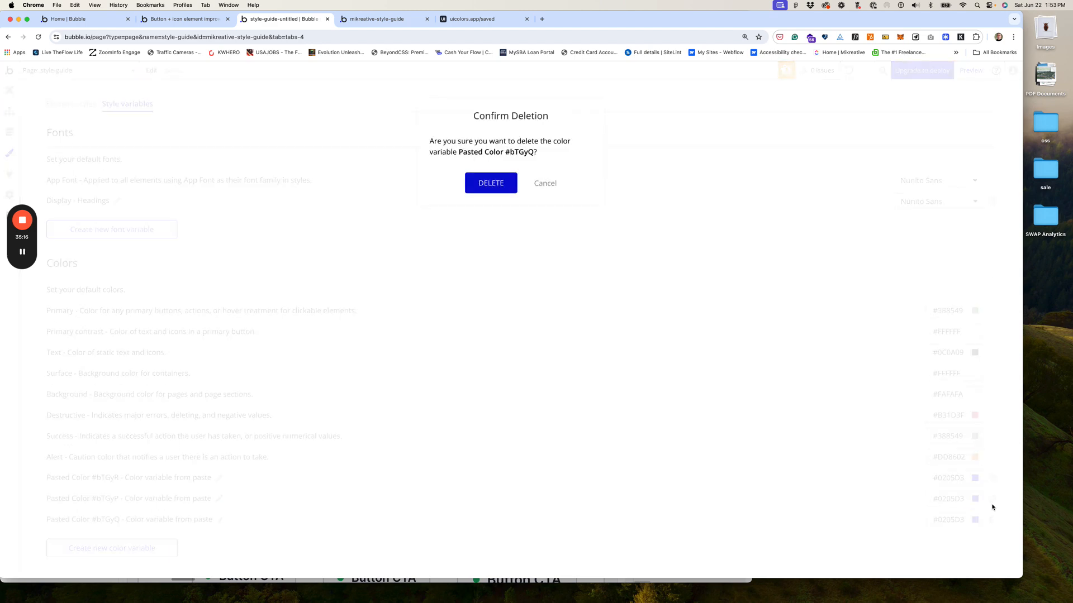
pyautogui.click(492, 184)
pyautogui.click(992, 499)
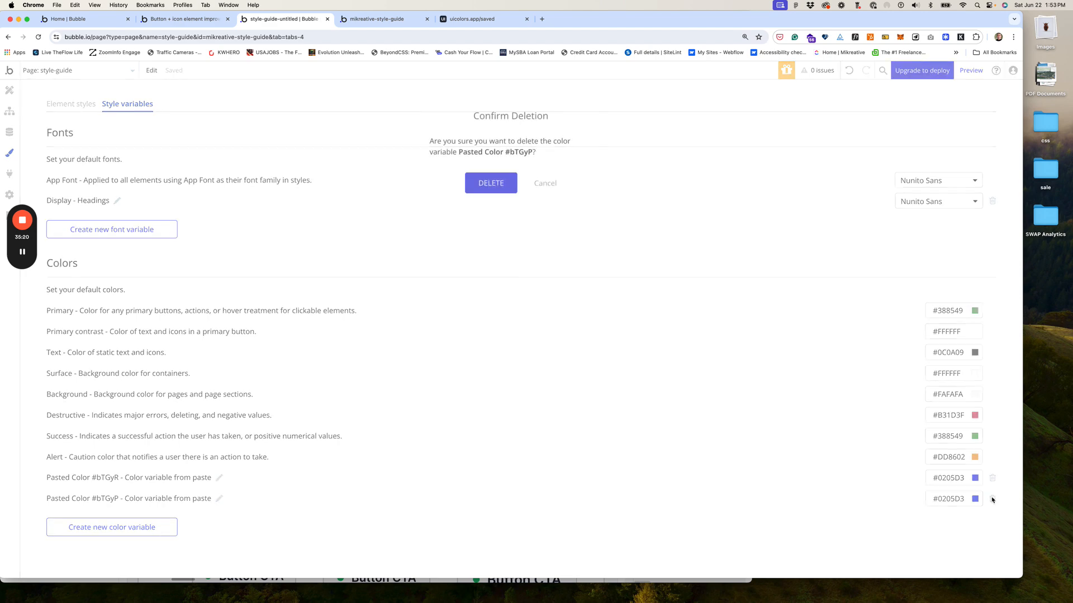
pyautogui.click(499, 180)
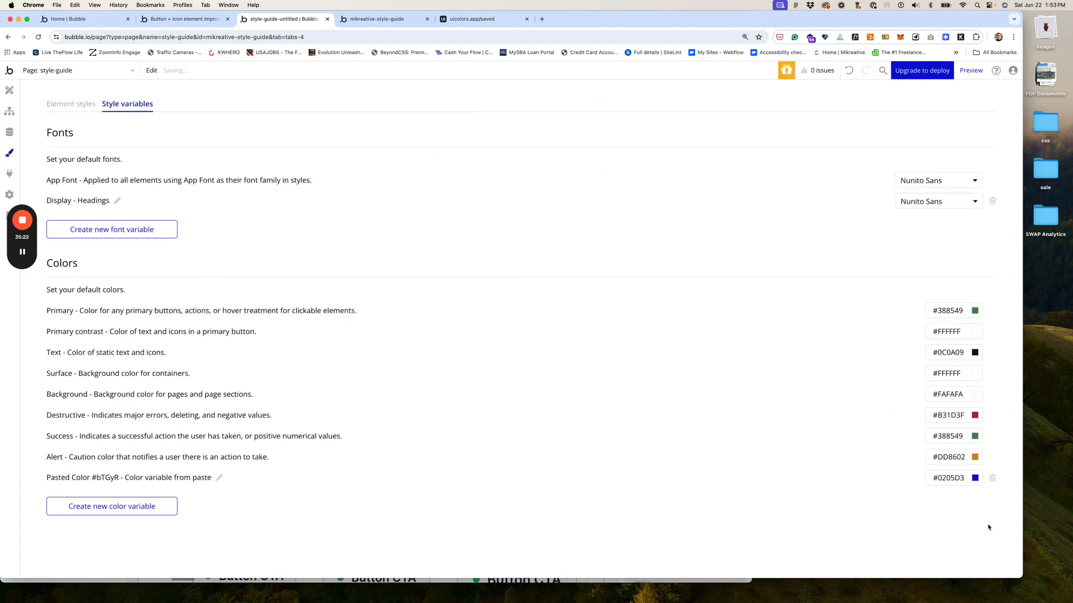
pyautogui.click(993, 479)
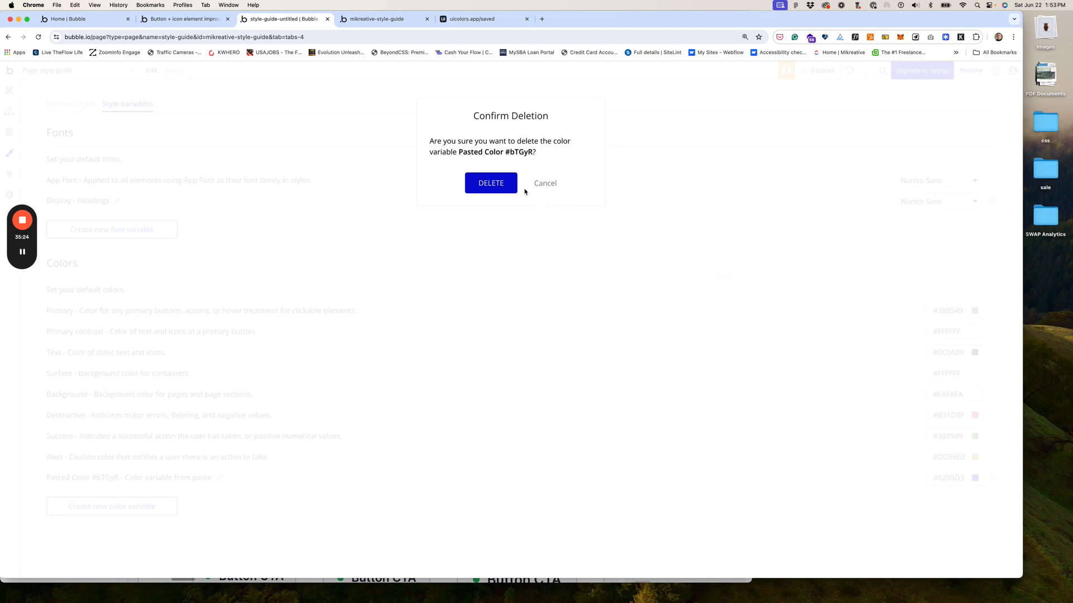
pyautogui.click(486, 185)
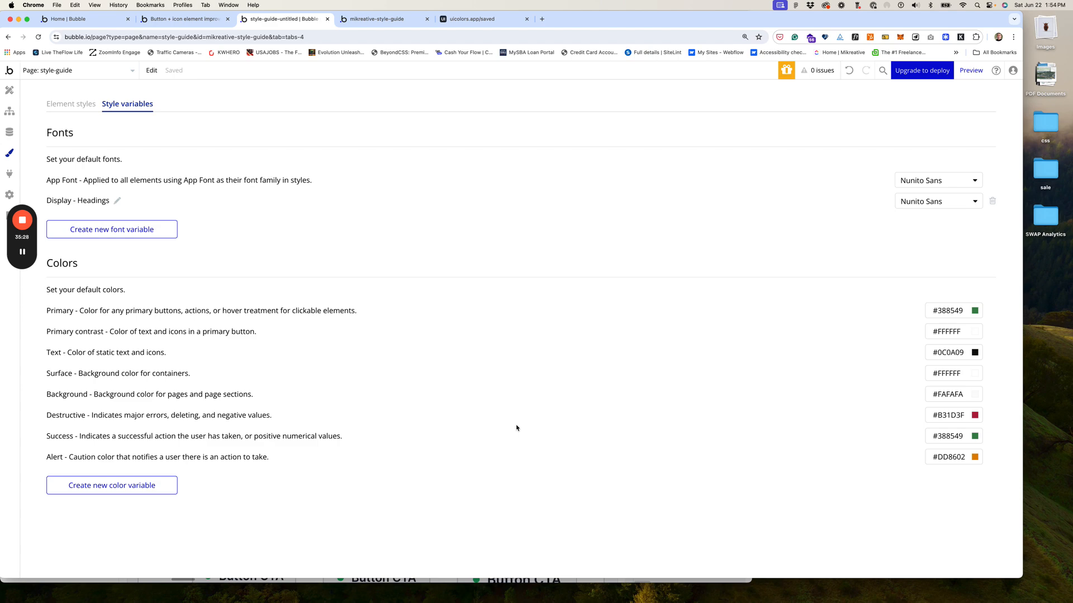
# Step: Create a new colour variable named 'Link'
pyautogui.click(117, 486)
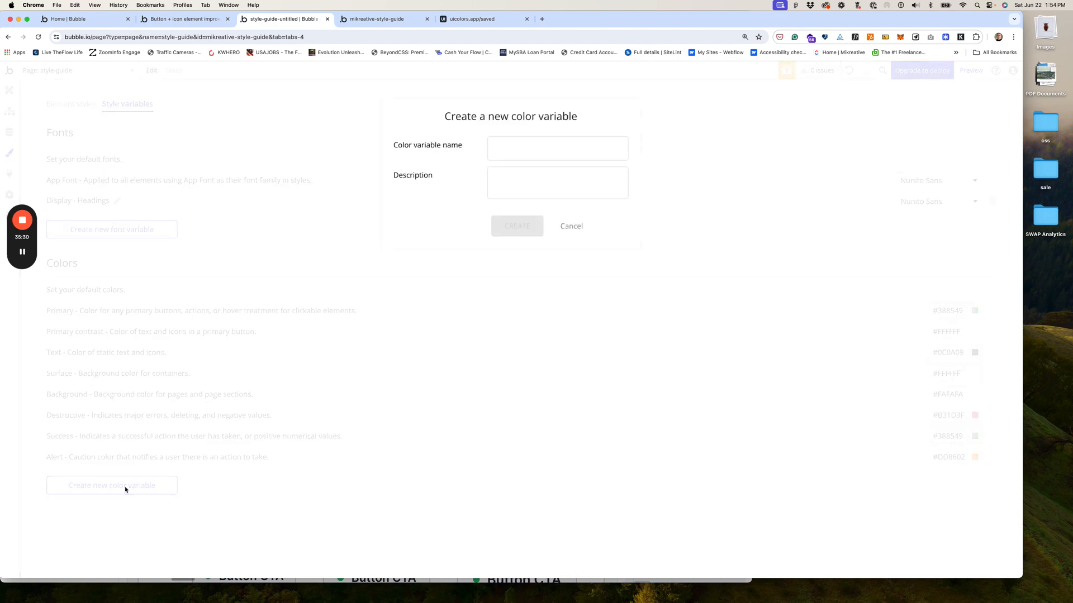
pyautogui.click(506, 149)
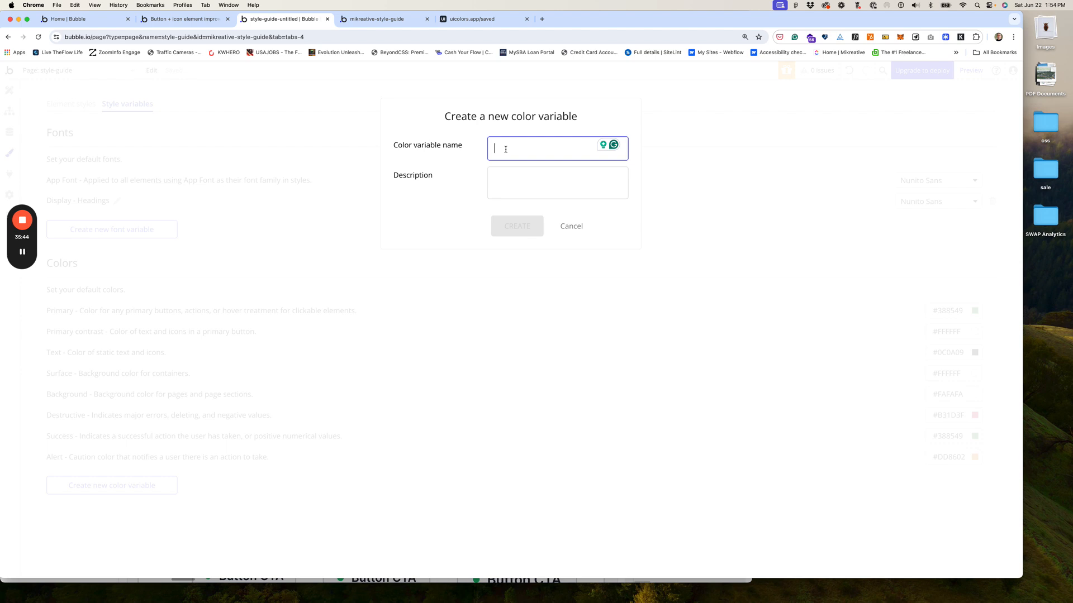
pyautogui.write('link')
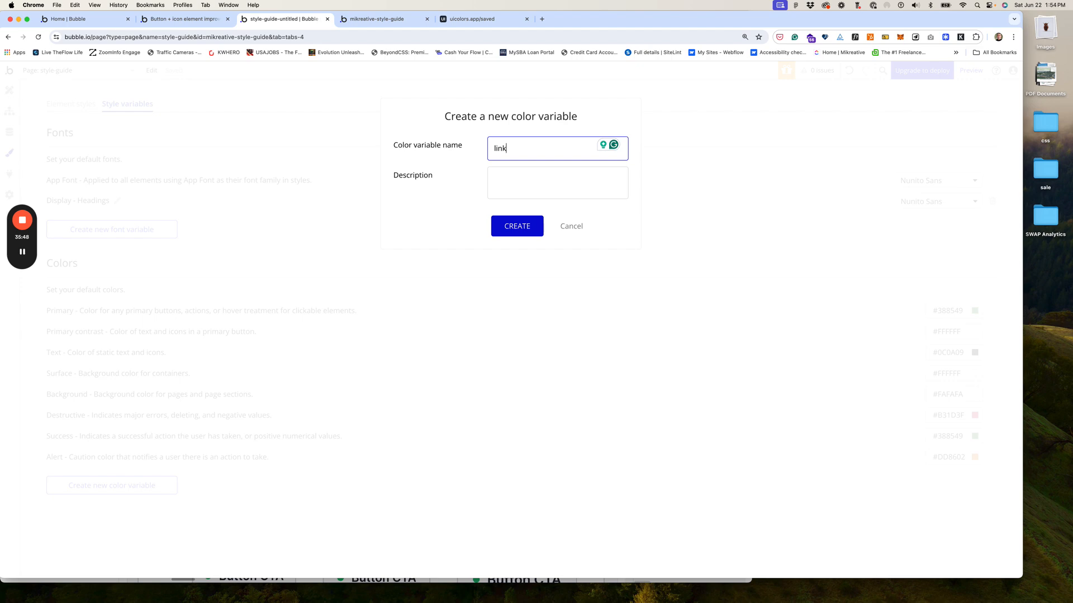
pyautogui.press('BackSpace')
pyautogui.press('BackSpace')
pyautogui.press('BackSpace')
pyautogui.press('BackSpace')
pyautogui.write('Link')
pyautogui.click(517, 231)
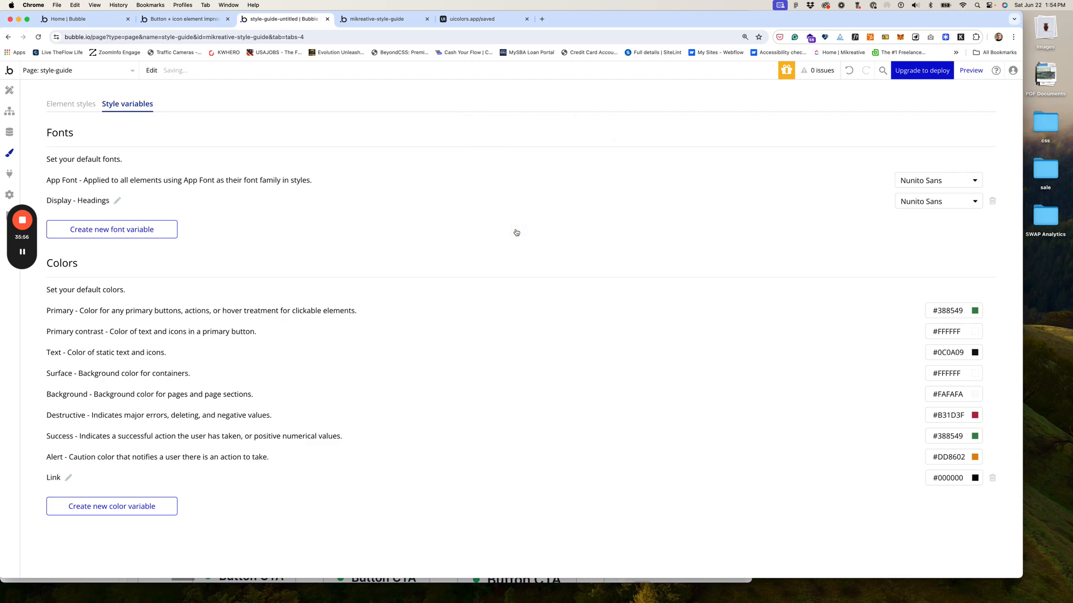
# Step: Set the Link variable's colour to the pasted hex value #2E673B
pyautogui.click(976, 479)
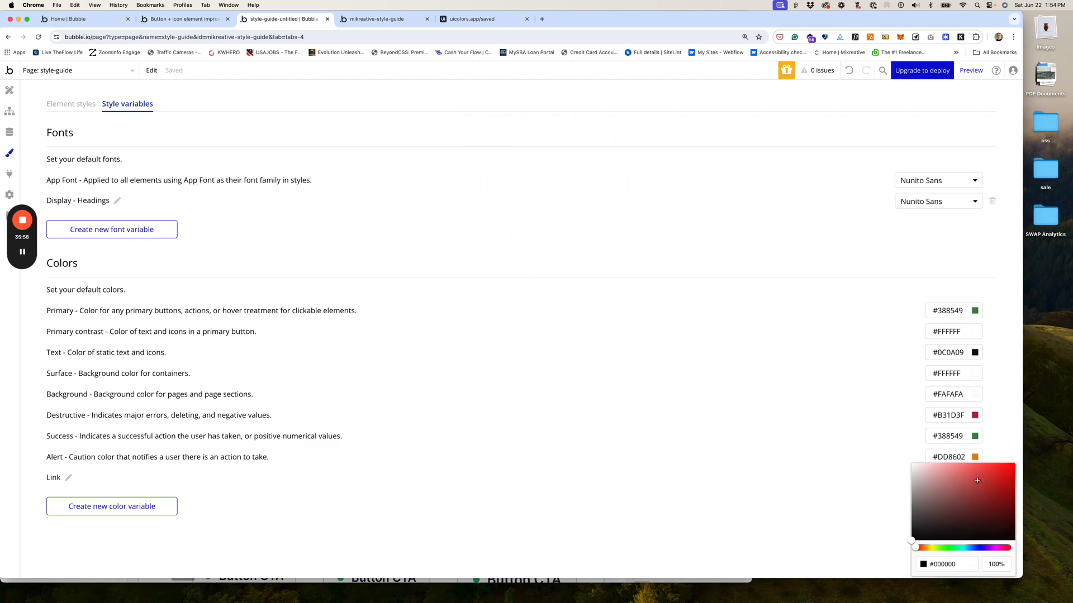
pyautogui.click(958, 565)
pyautogui.press('super+v')
pyautogui.click(982, 558)
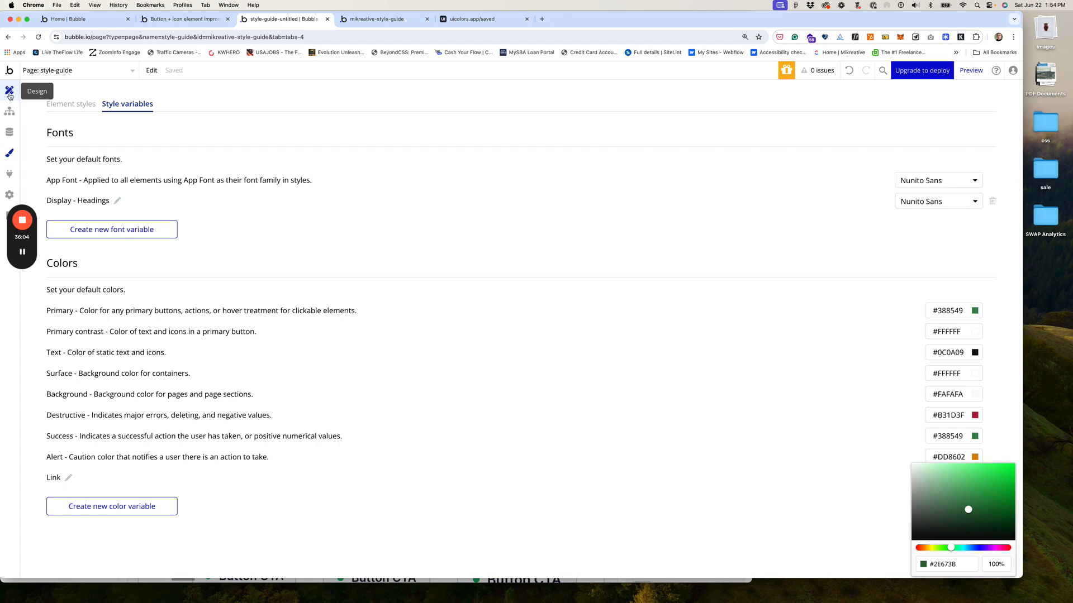
# Step: Change the Standard Link element style's font colour from Primary to the Link variable (#2E673B)
pyautogui.click(68, 111)
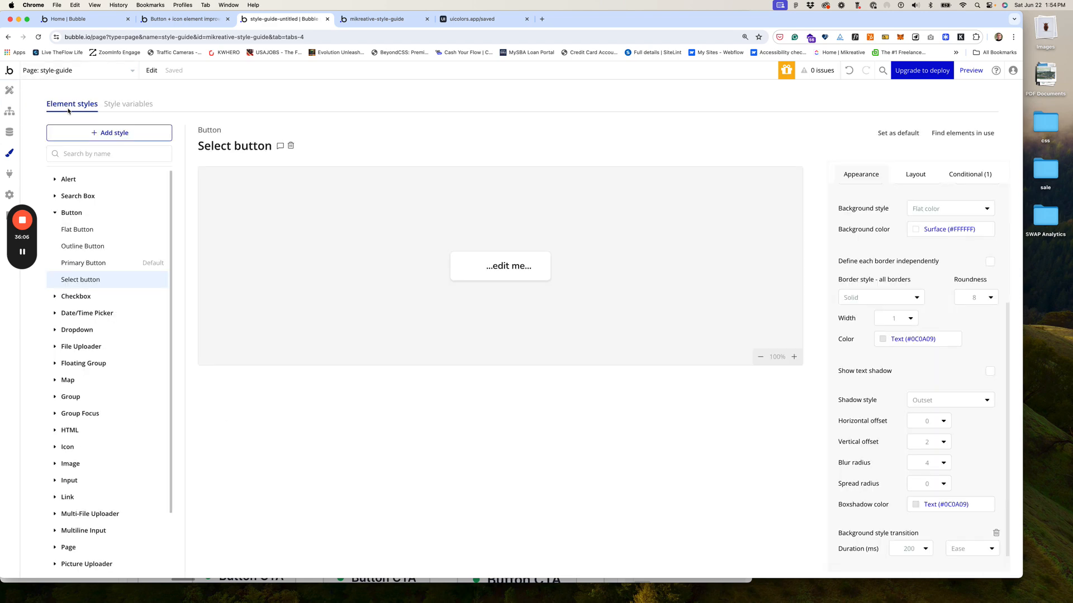
pyautogui.scroll(-2, 157, 302)
pyautogui.scroll(-3, 157, 302)
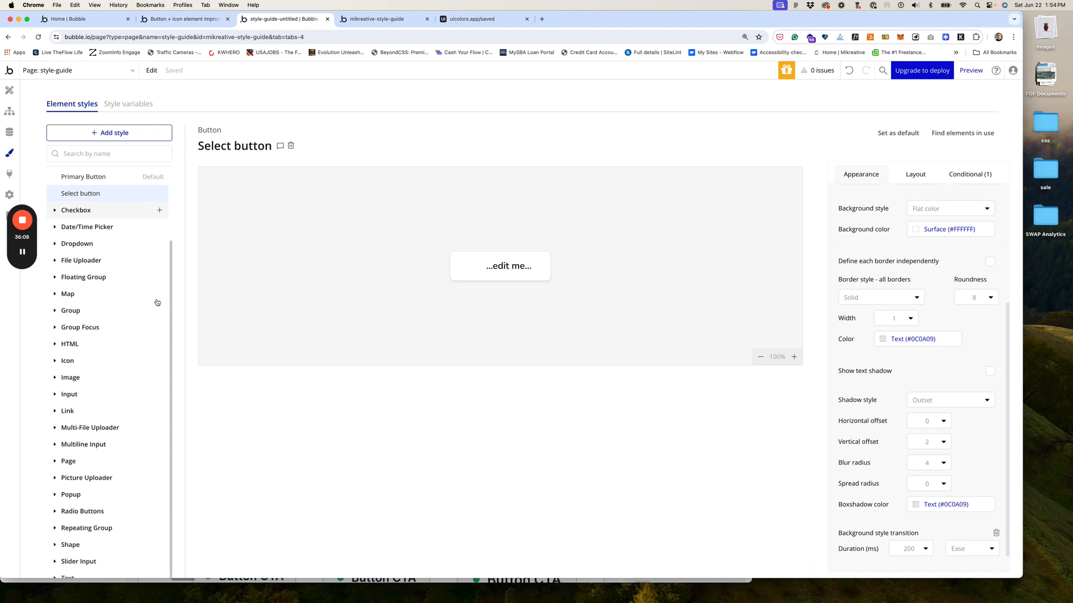
pyautogui.click(55, 401)
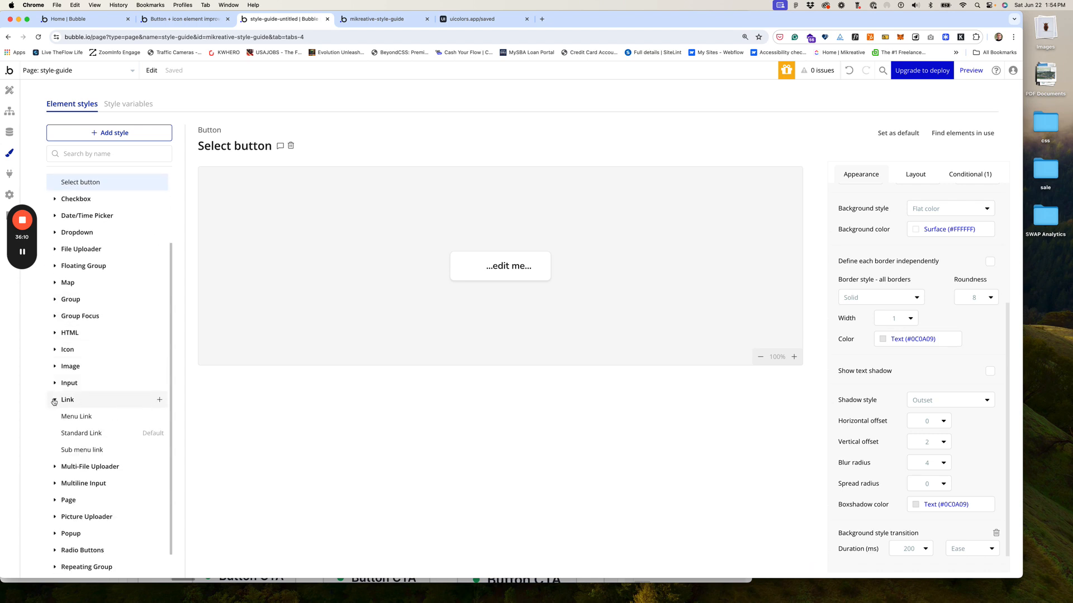
pyautogui.scroll(-1, 103, 402)
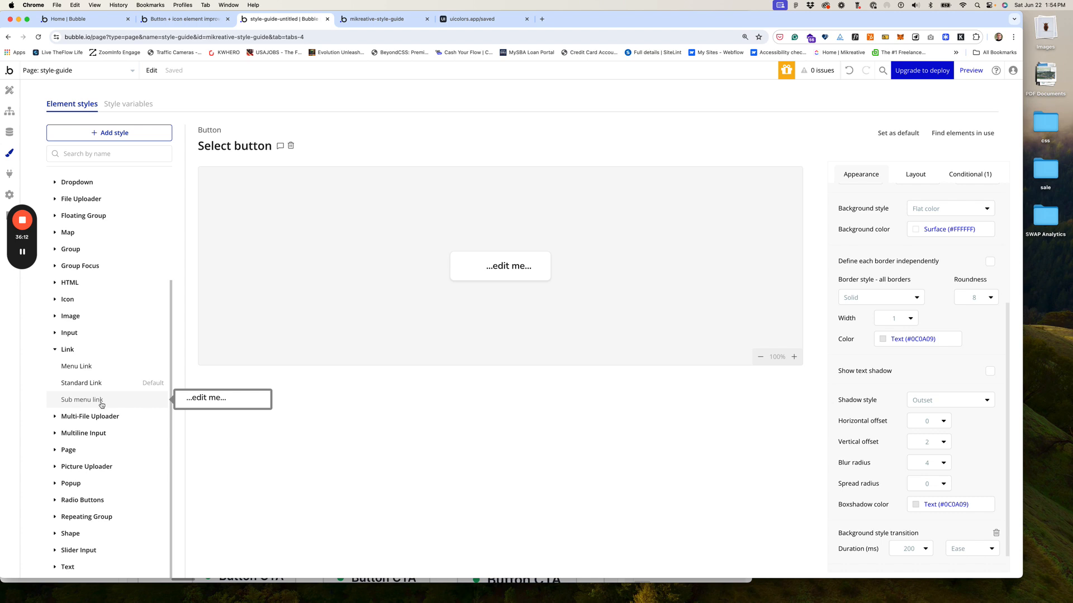
pyautogui.click(87, 383)
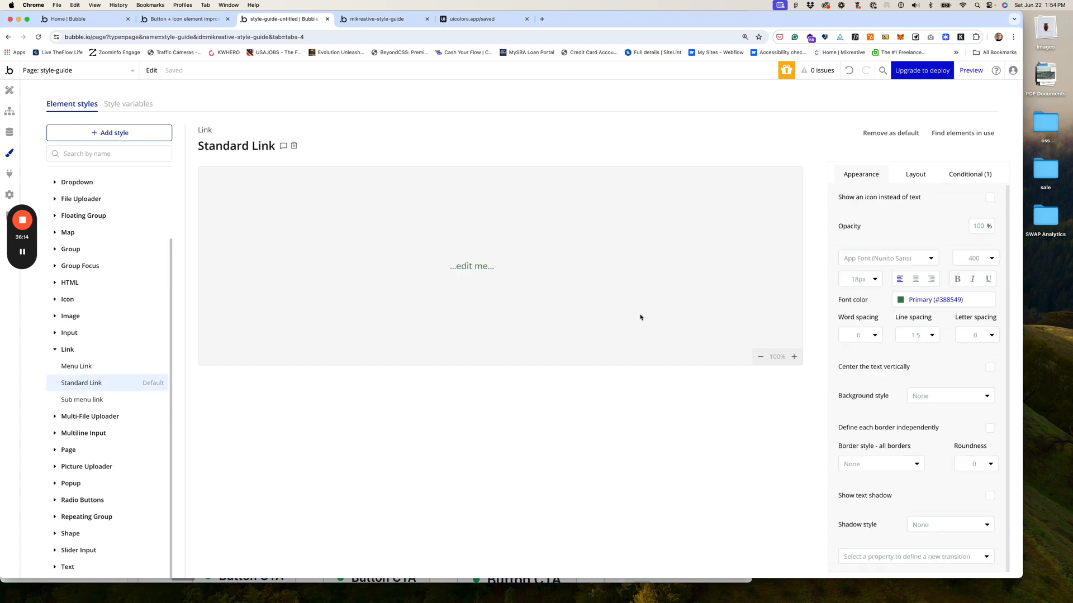
pyautogui.click(902, 301)
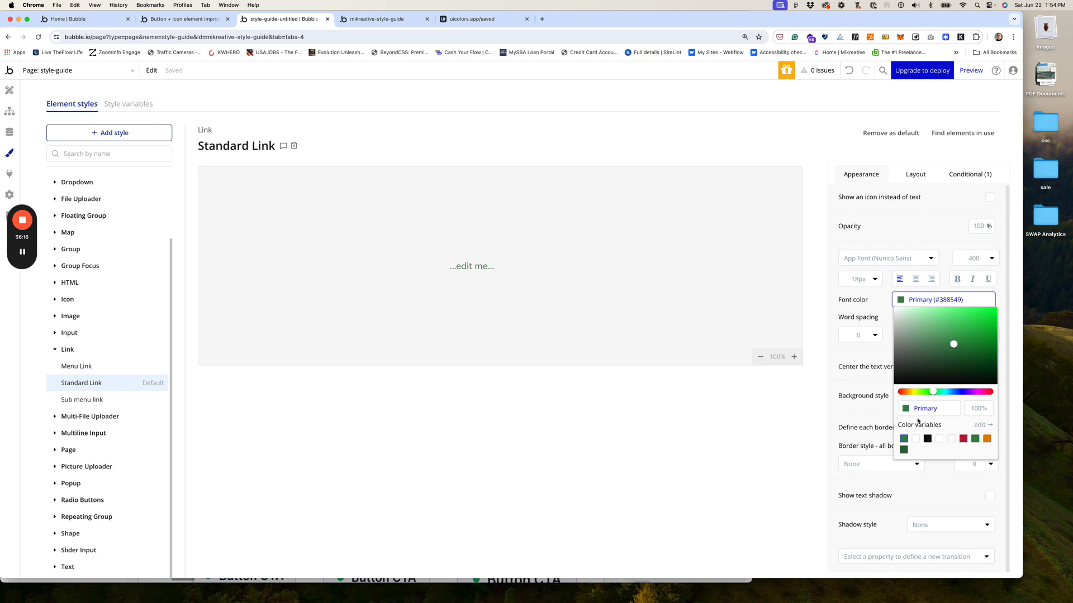
pyautogui.click(903, 450)
pyautogui.click(641, 370)
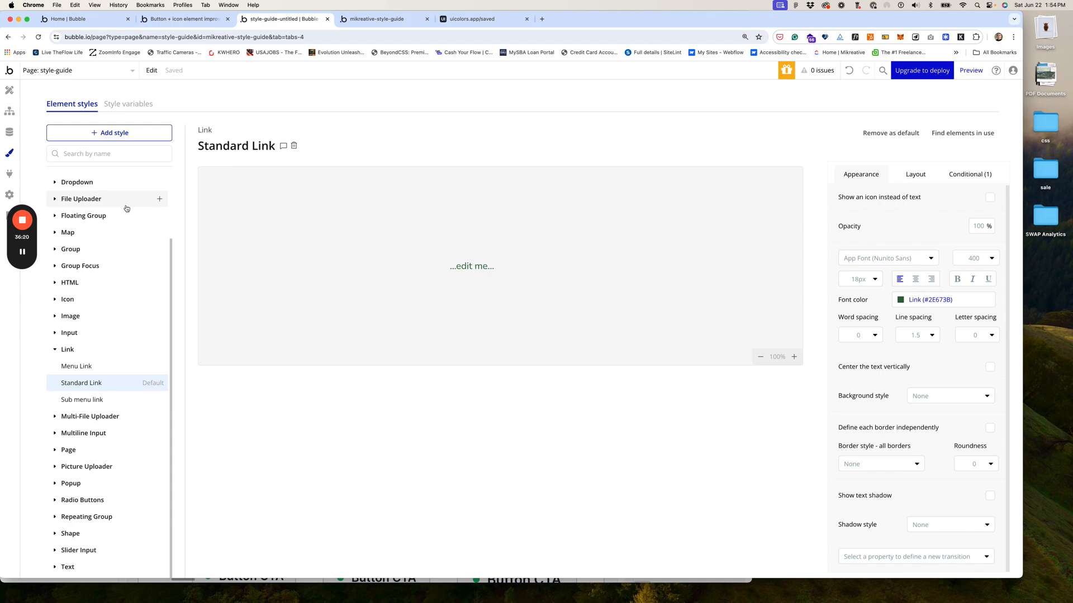
pyautogui.click(394, 22)
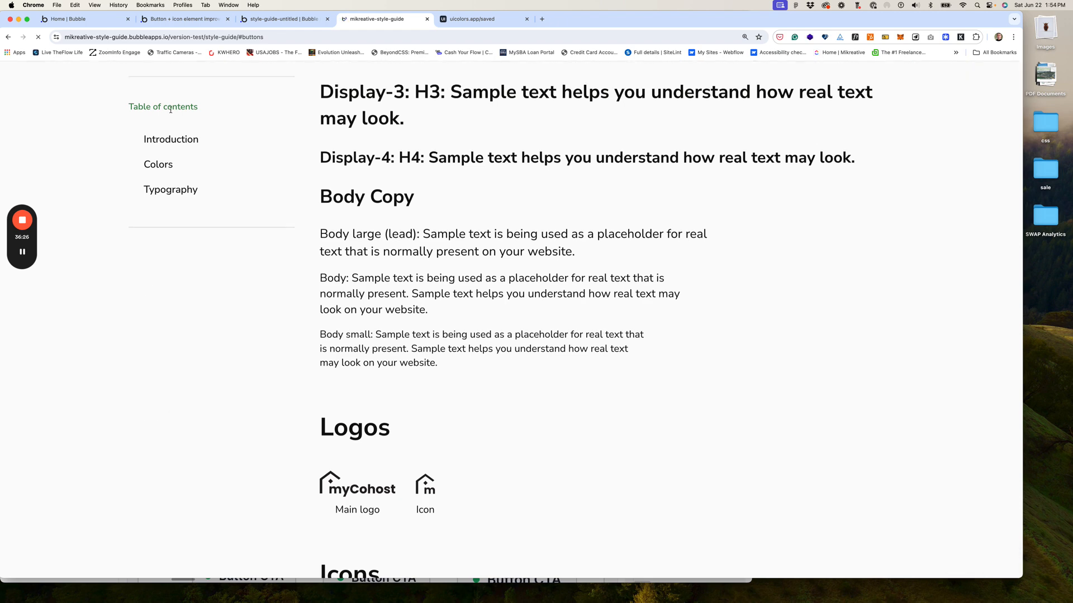
pyautogui.click(282, 19)
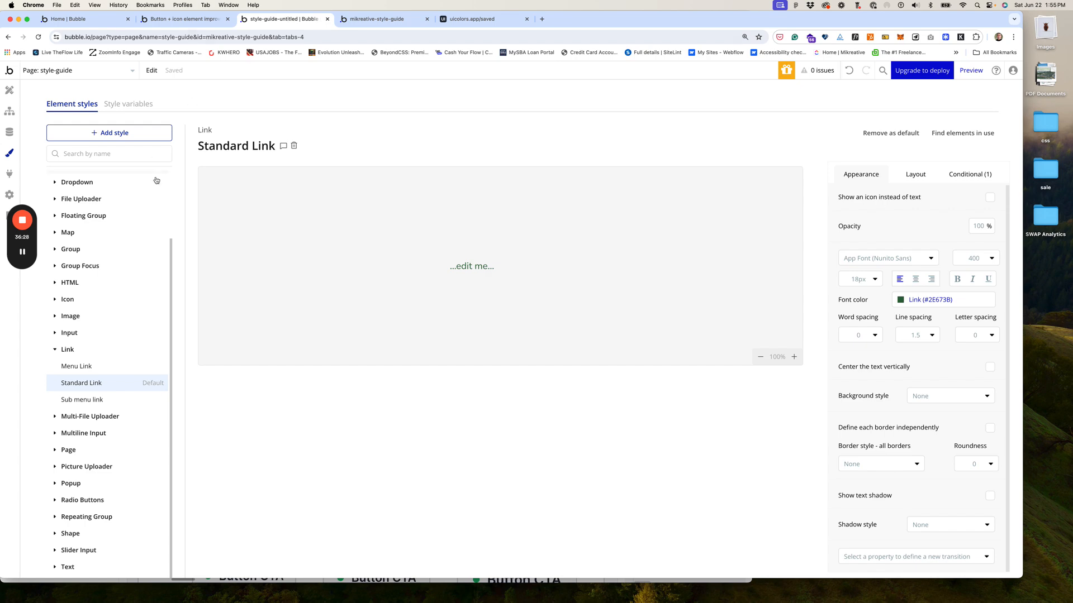
# Step: Set the Table of contents text's font colour to the Link variable (#2E673B)
pyautogui.click(9, 90)
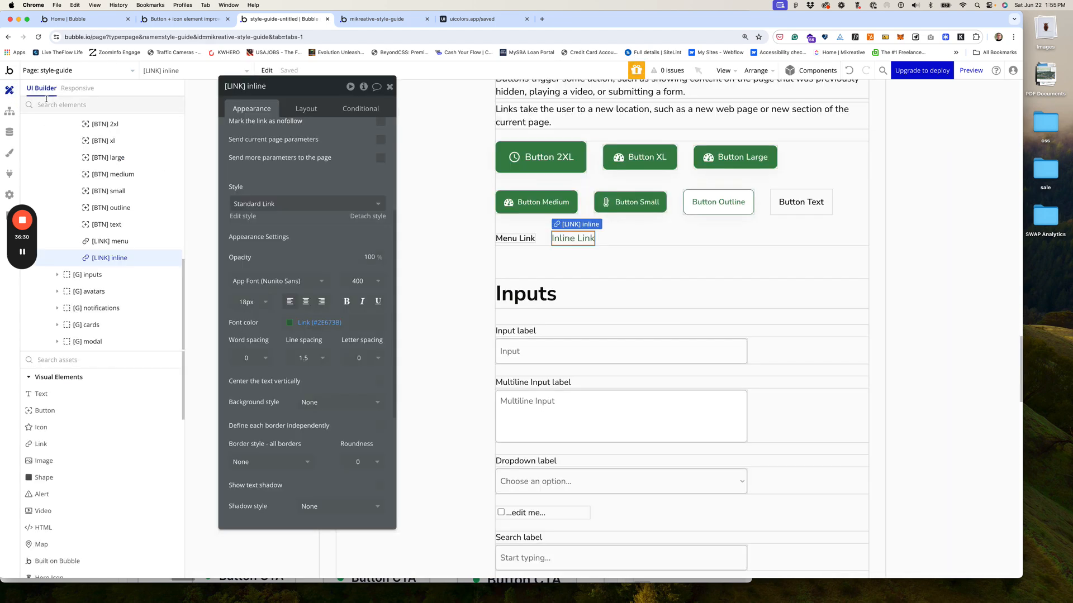
pyautogui.scroll(20, 474, 175)
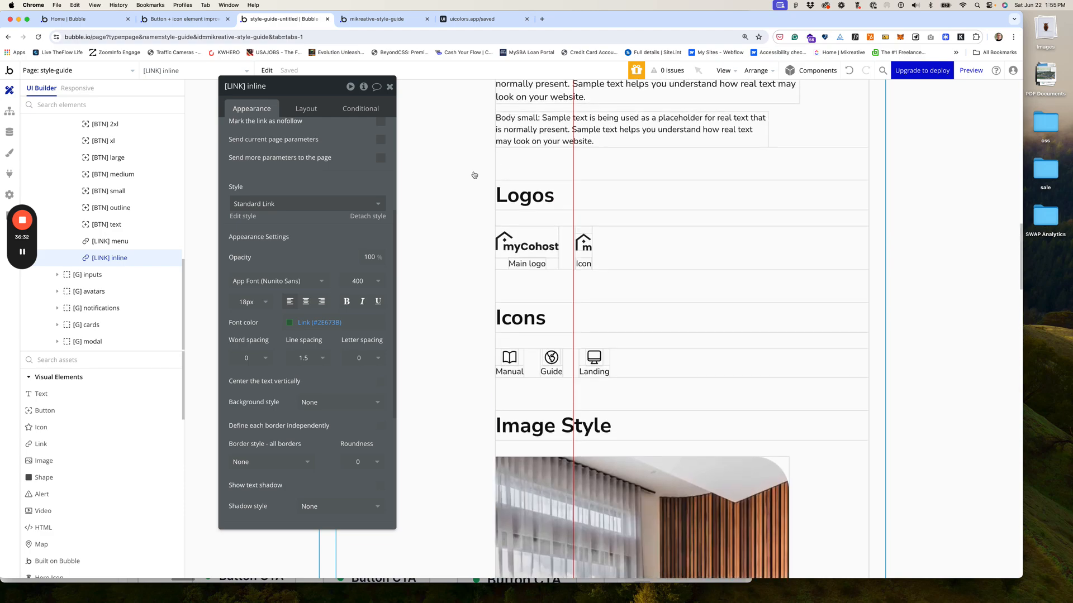
pyautogui.scroll(8, 475, 175)
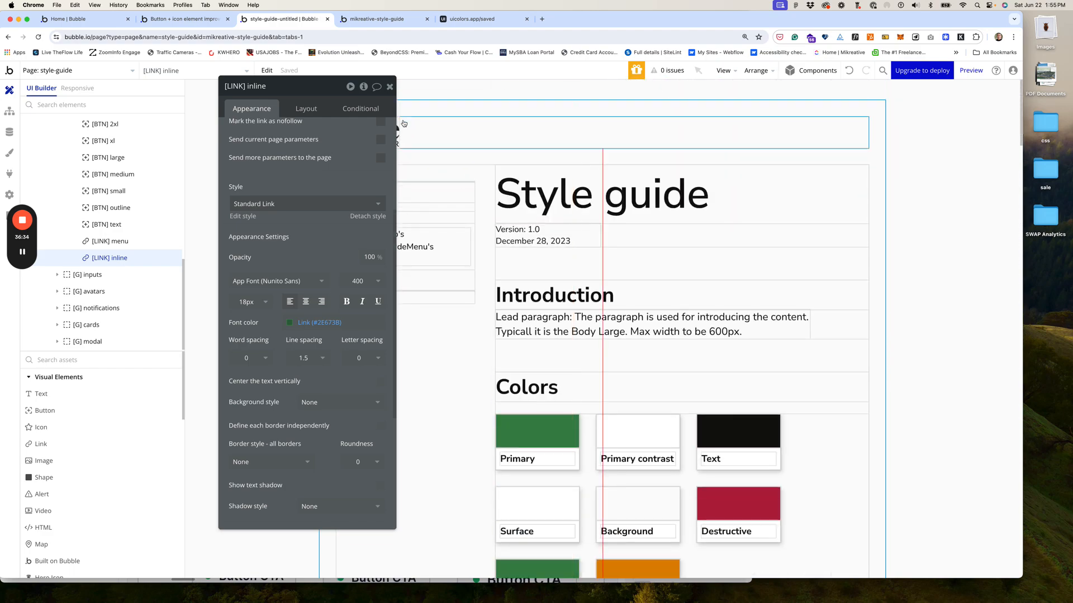
pyautogui.moveTo(330, 86); pyautogui.dragTo(810, 106)
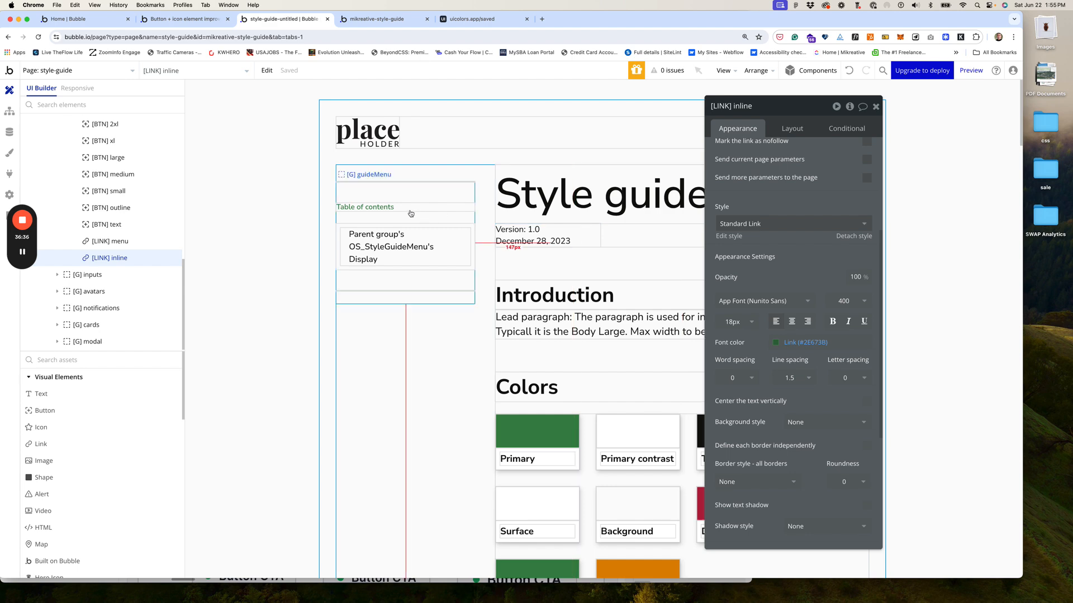
pyautogui.click(384, 207)
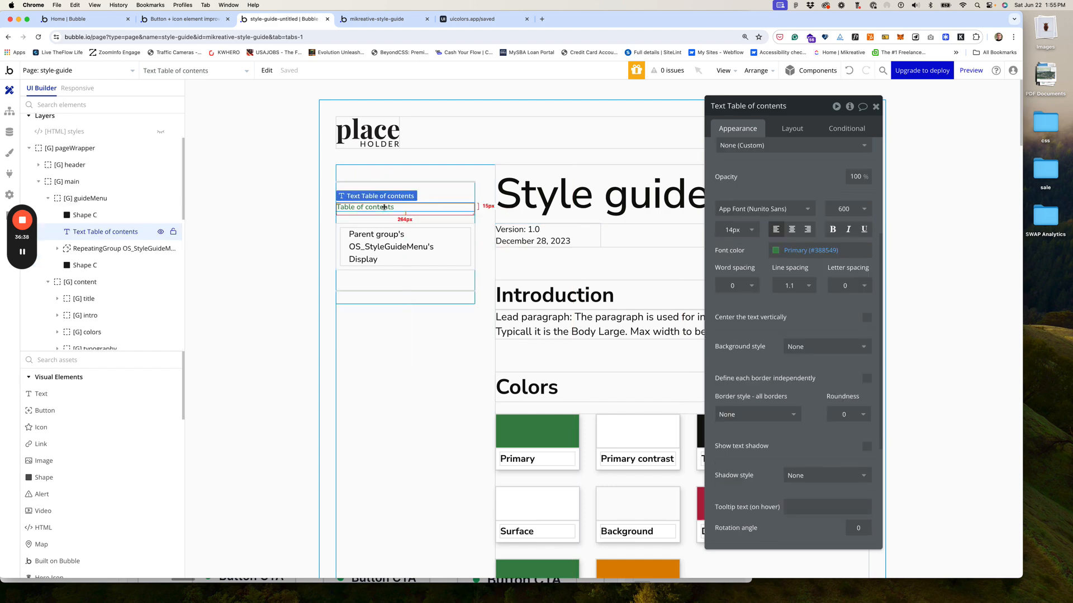
pyautogui.scroll(3, 765, 248)
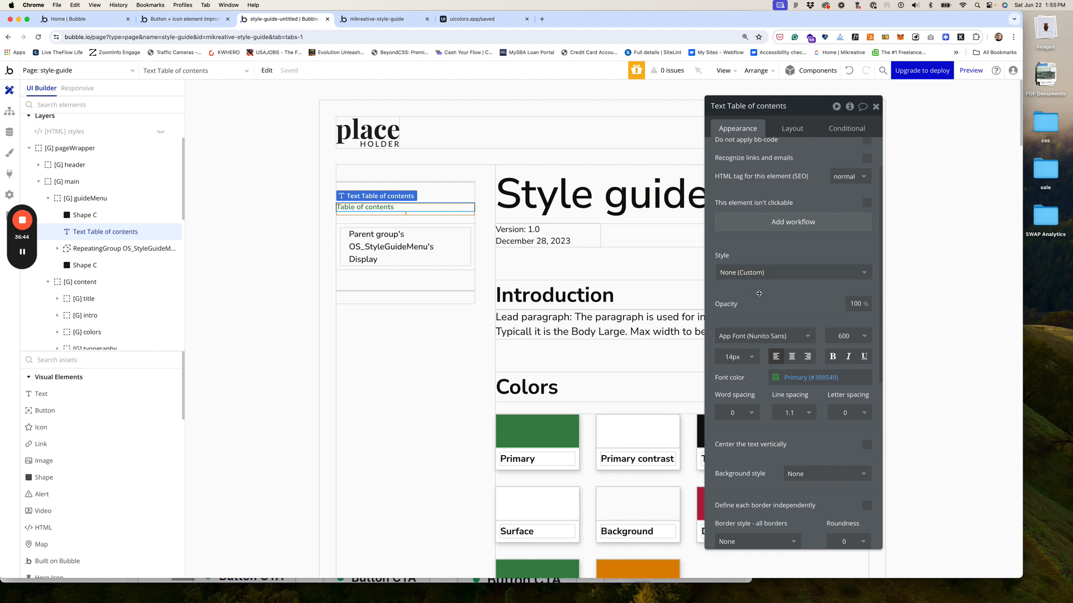
pyautogui.click(799, 378)
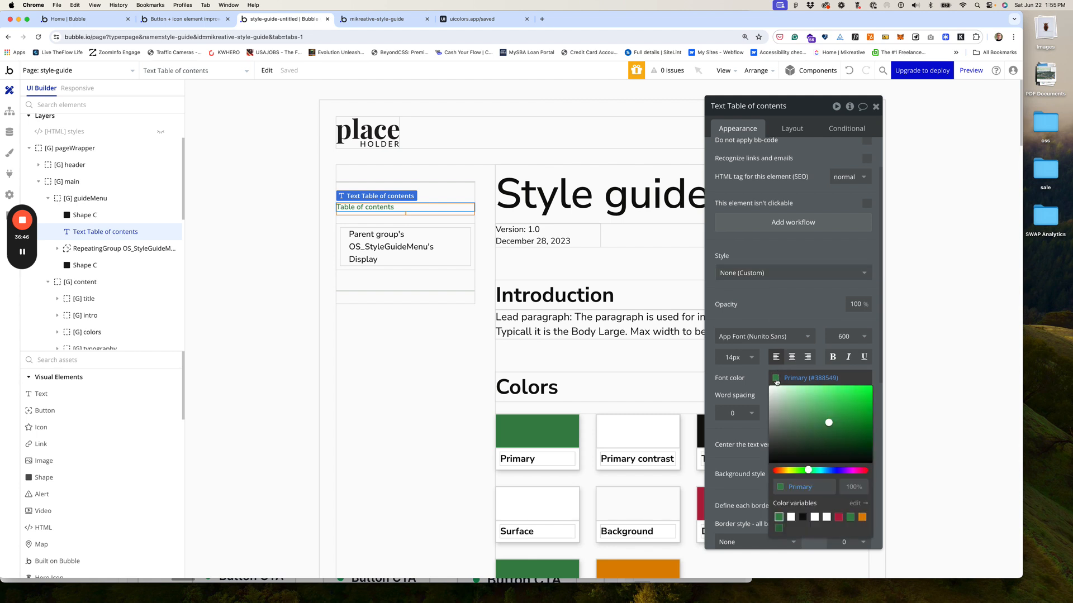
pyautogui.click(779, 528)
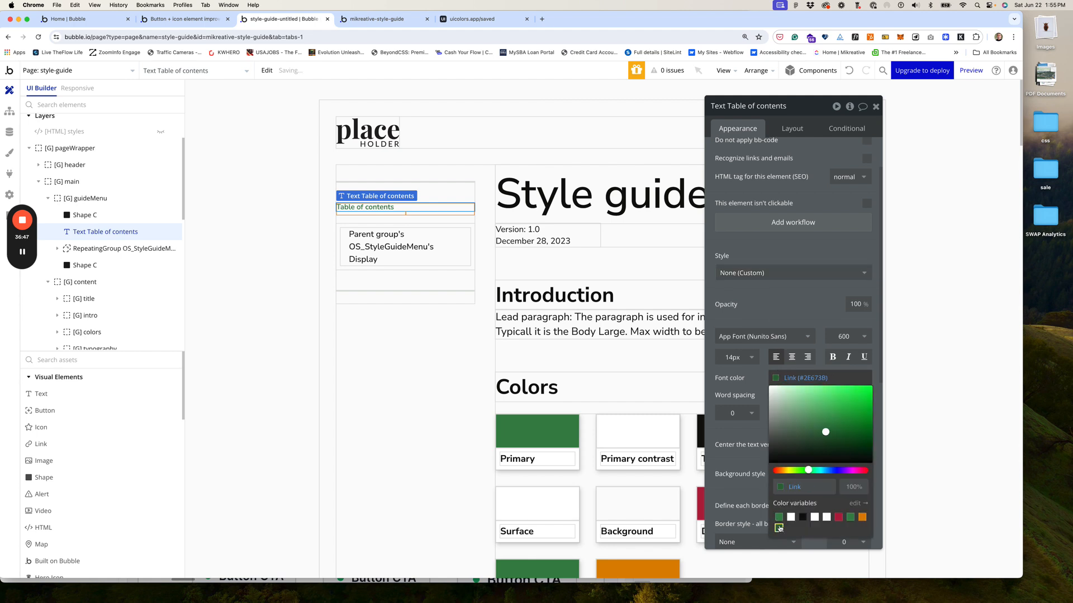
pyautogui.click(758, 311)
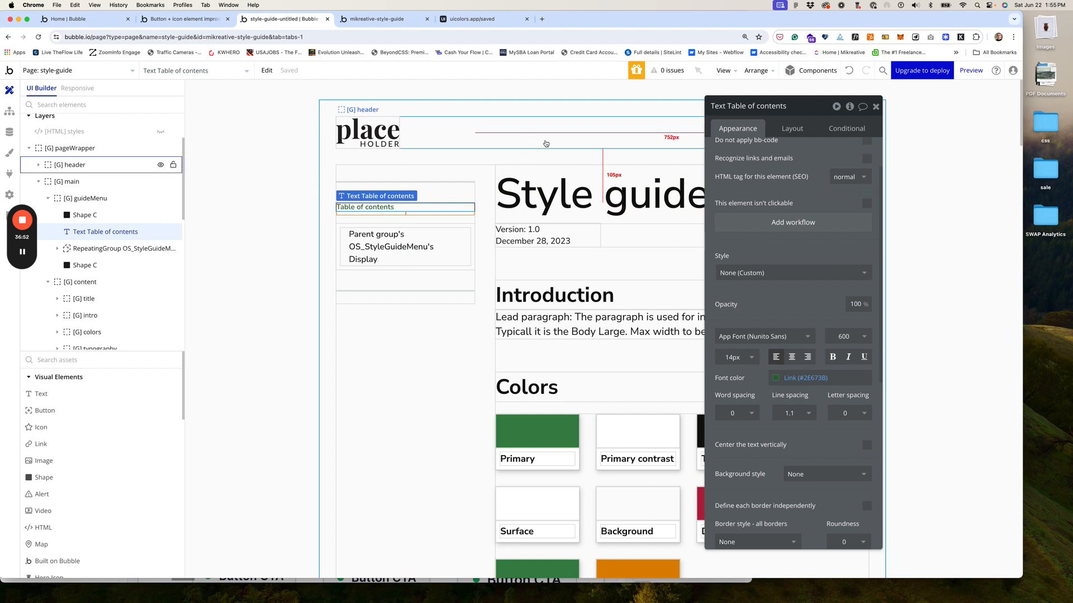
pyautogui.click(391, 21)
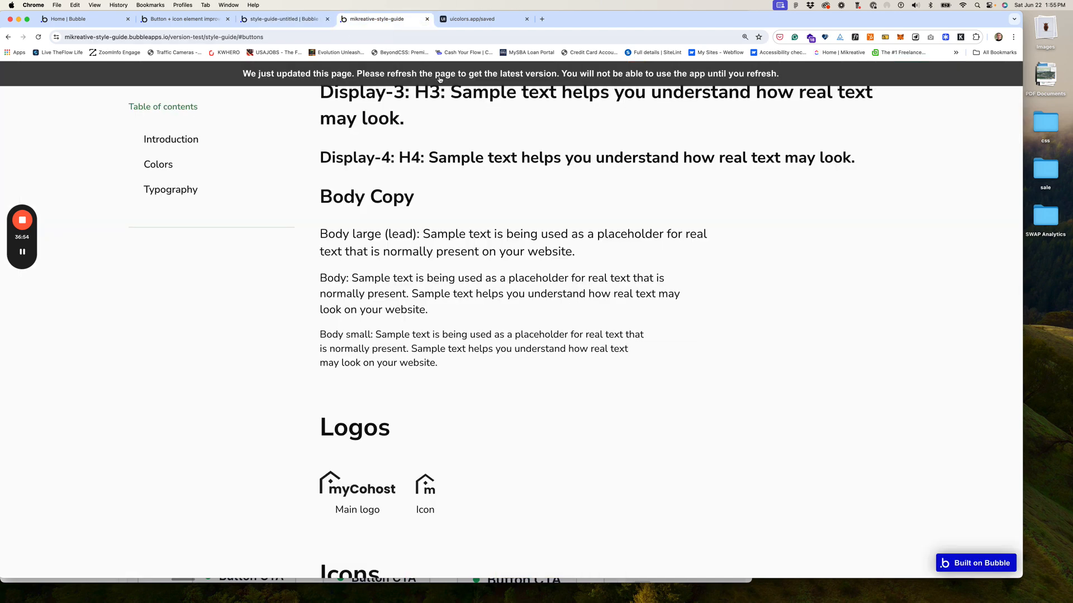
# Step: Reload the live page and test the contents links: Buttons and Links, Colors, Introduction, Images
pyautogui.click(439, 77)
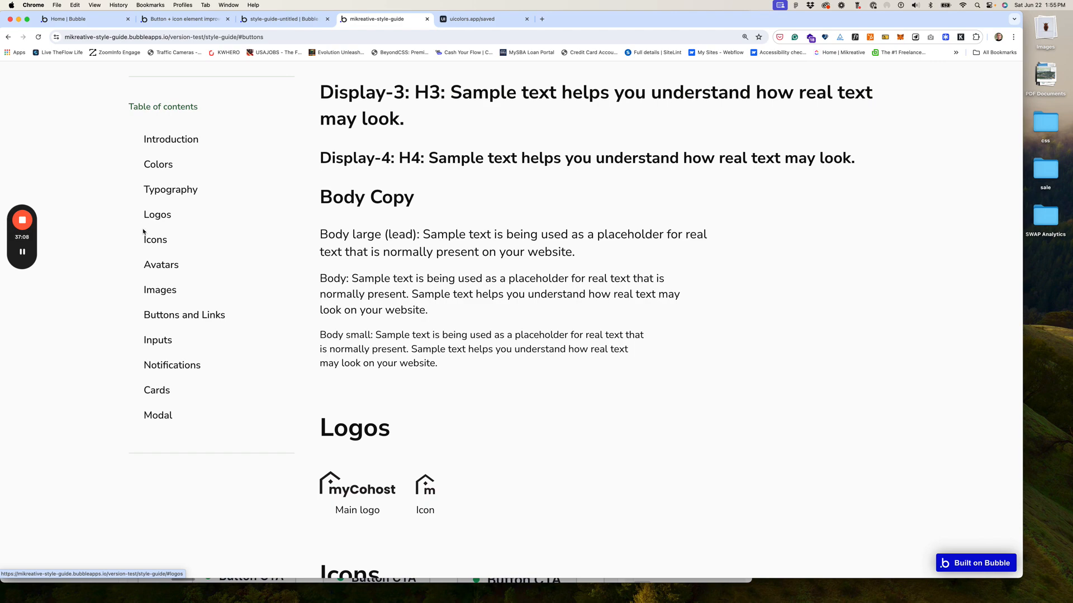
pyautogui.click(173, 317)
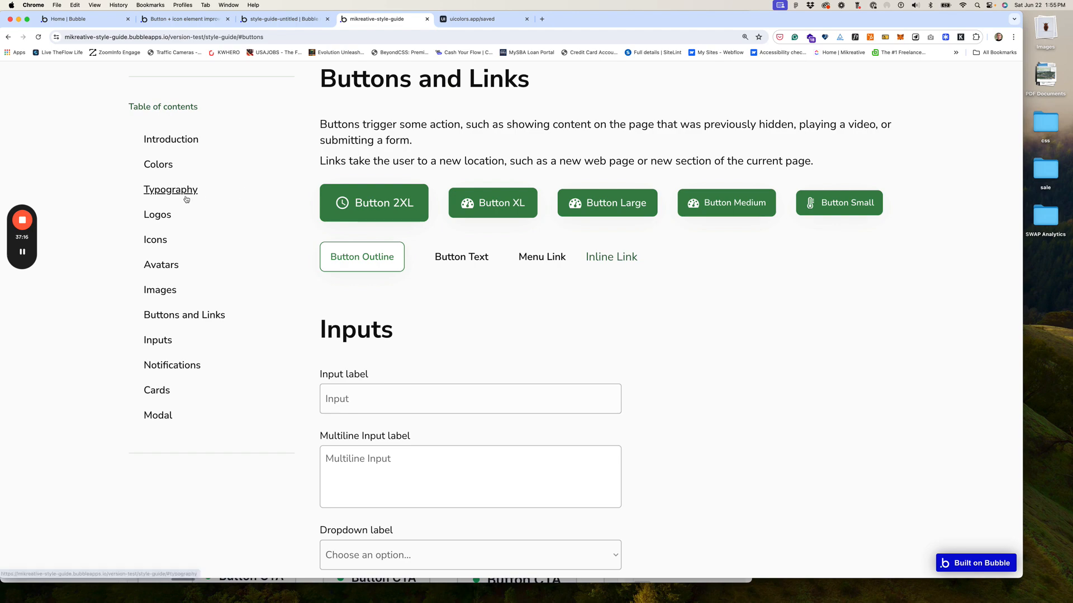
pyautogui.click(164, 166)
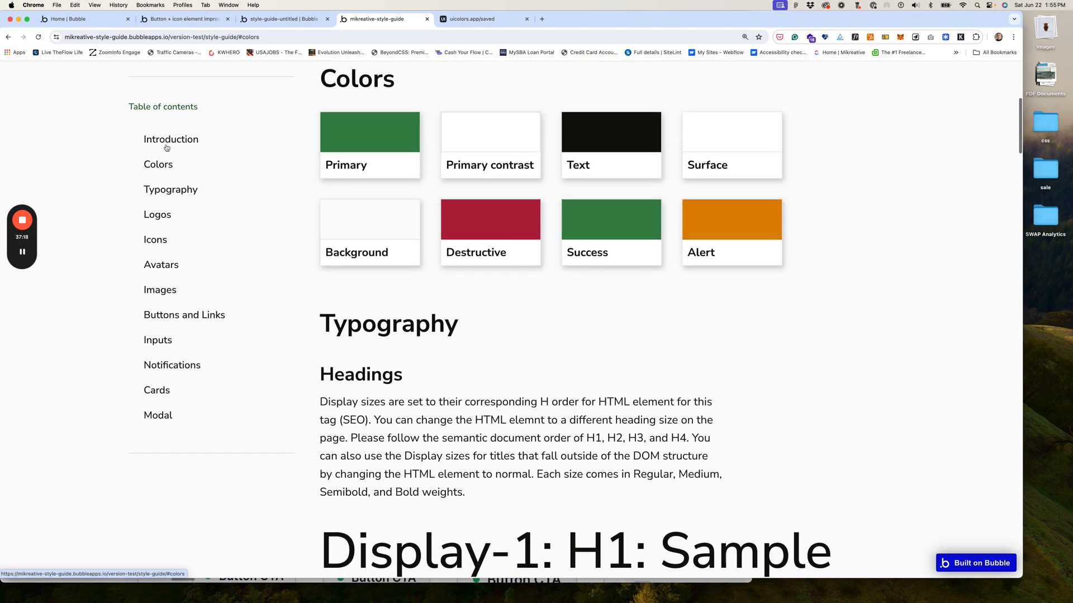
pyautogui.click(166, 141)
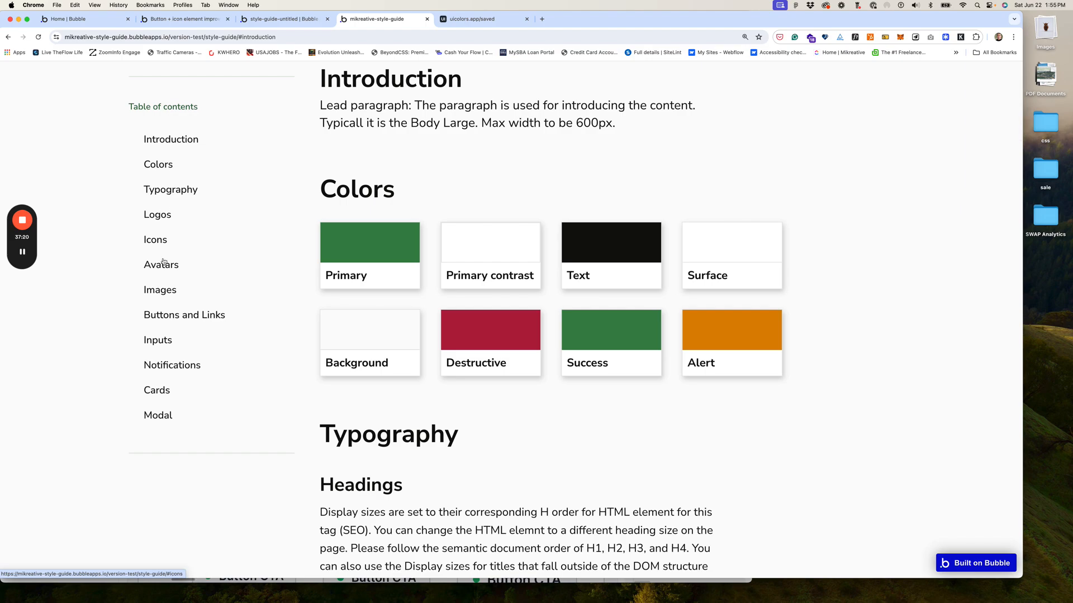
pyautogui.click(159, 290)
pyautogui.click(164, 314)
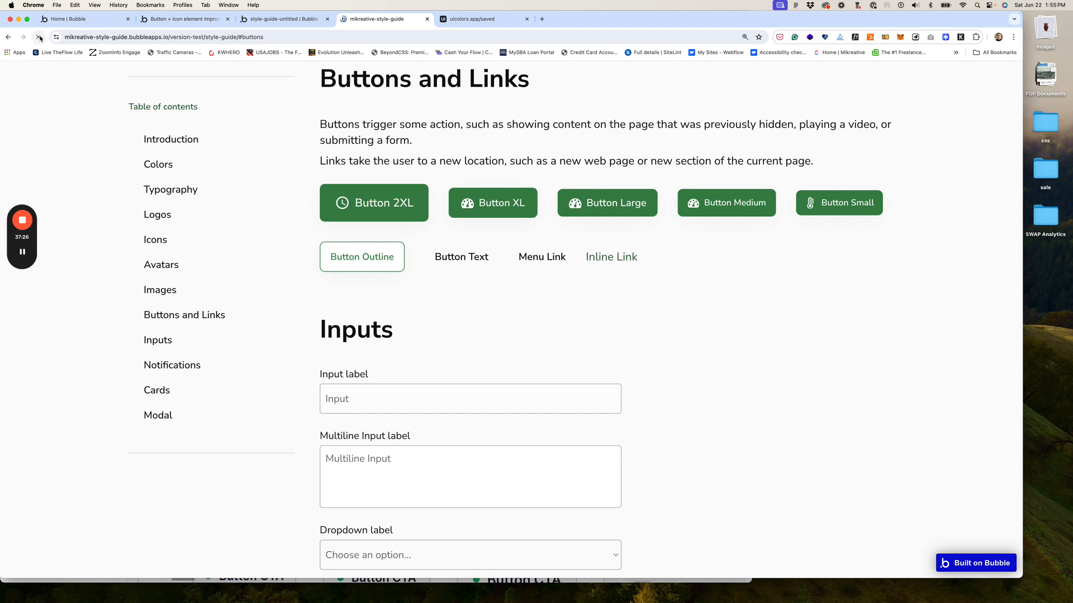
# Step: Reload again, recheck the Introduction, Colors and Buttons and Links jumps, then return to the editor
pyautogui.click(40, 38)
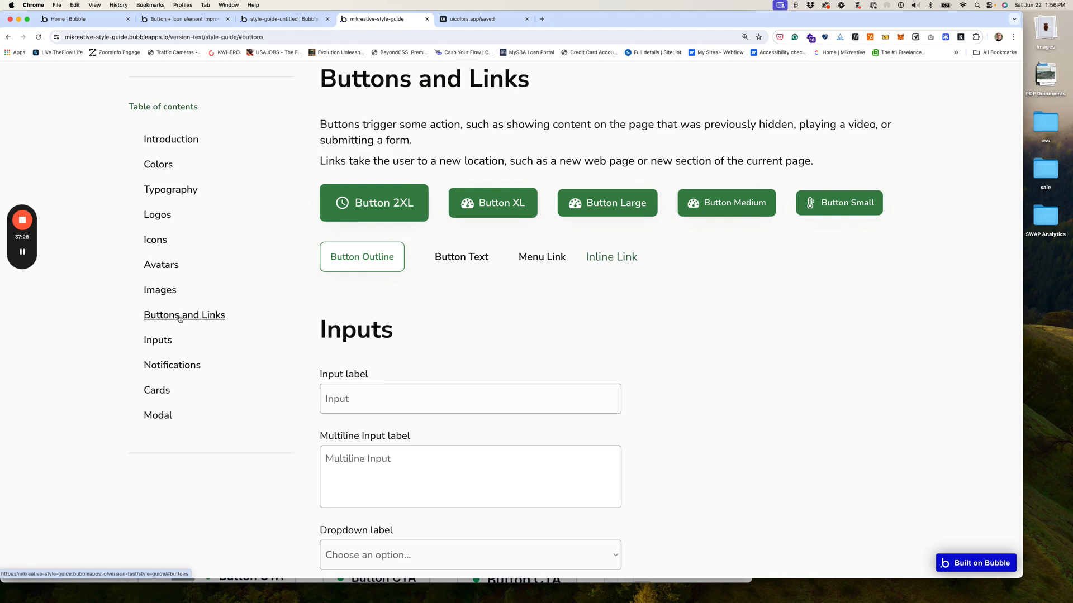
pyautogui.click(162, 144)
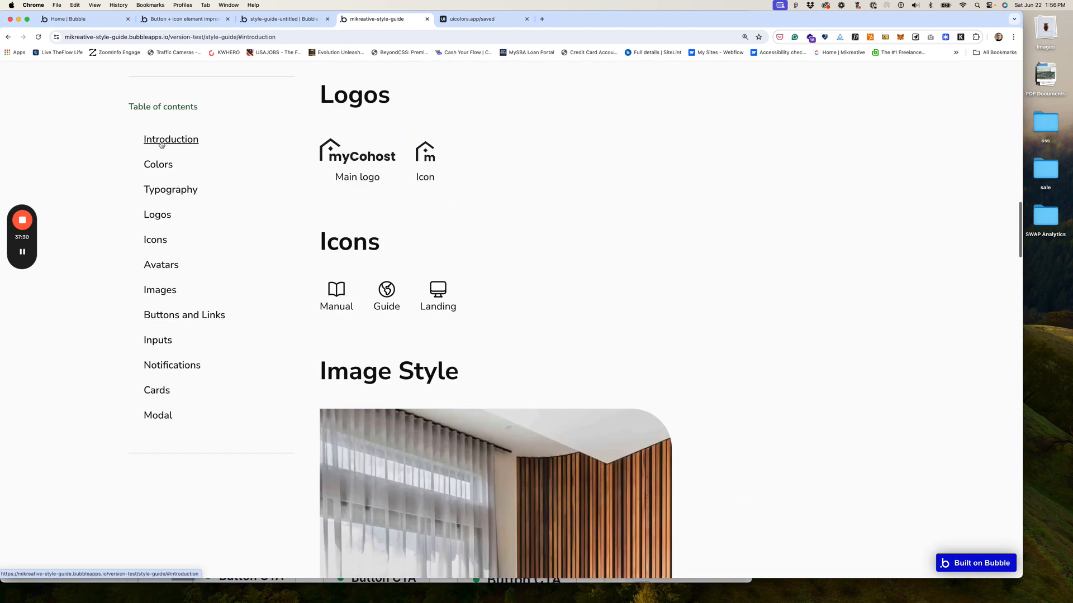
pyautogui.click(163, 170)
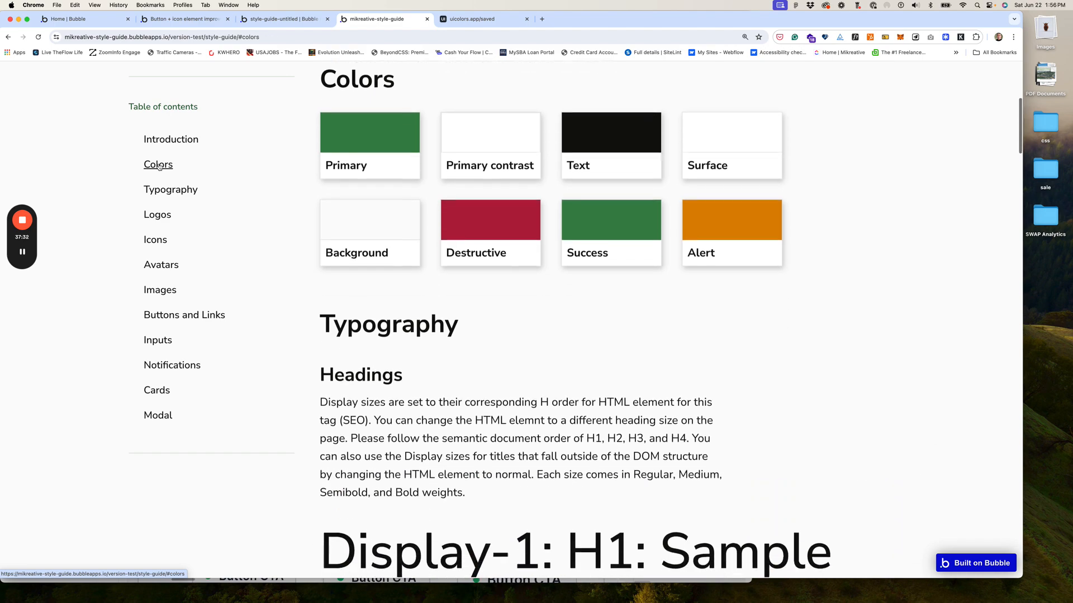
pyautogui.click(166, 316)
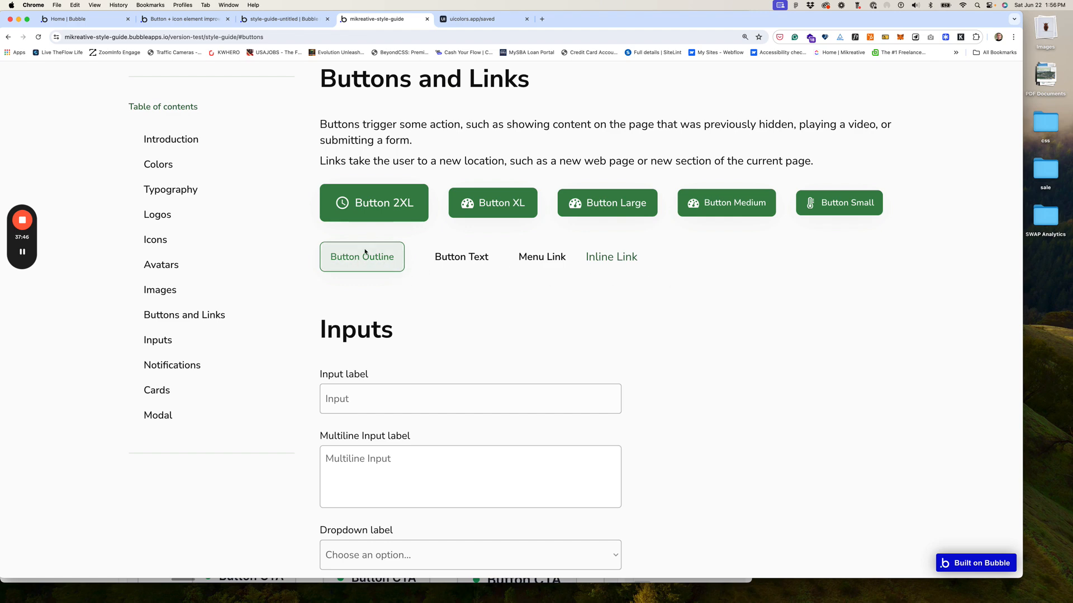
pyautogui.click(306, 22)
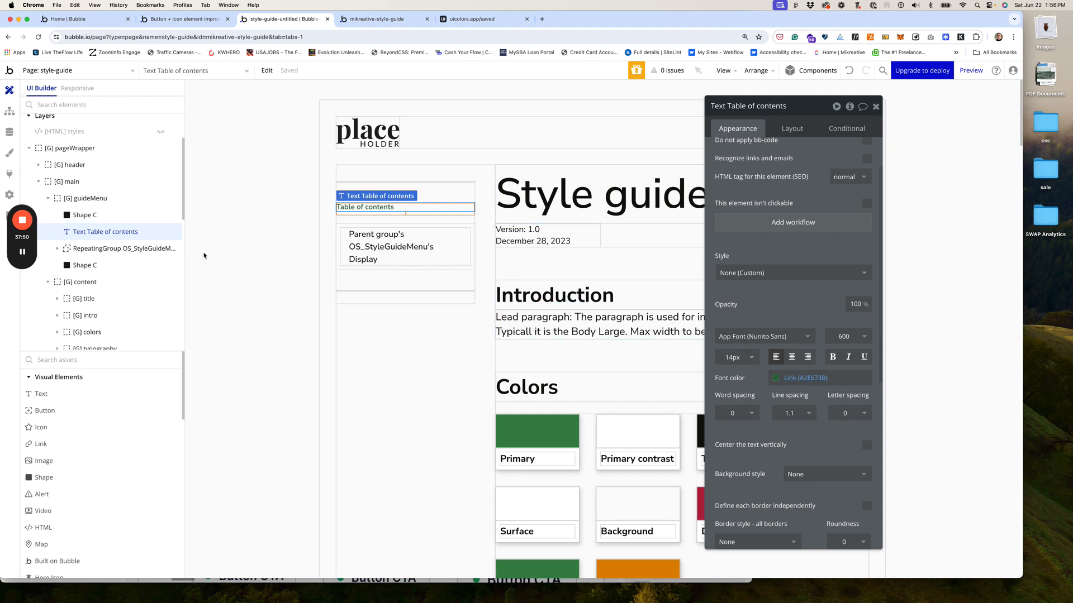
# Step: Open the Outline Button style under Element styles > Button
pyautogui.click(11, 114)
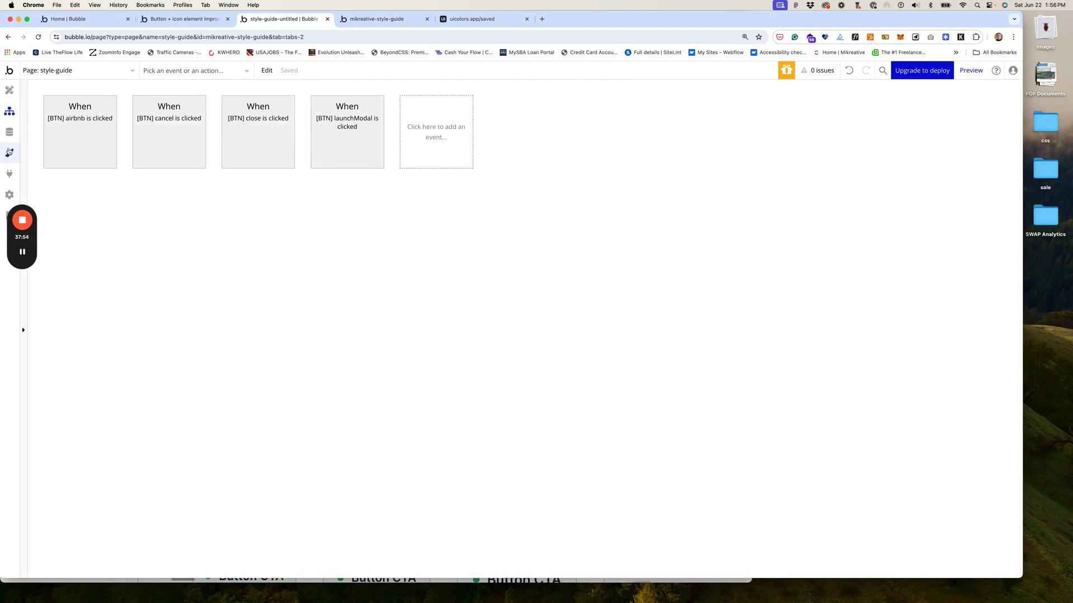
pyautogui.click(16, 149)
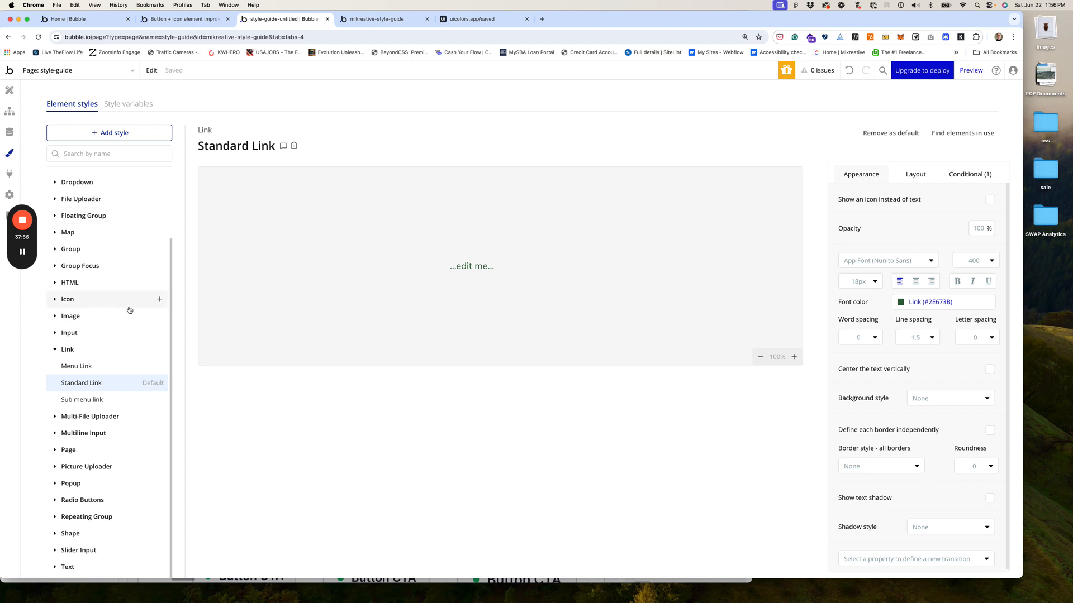
pyautogui.scroll(3, 114, 311)
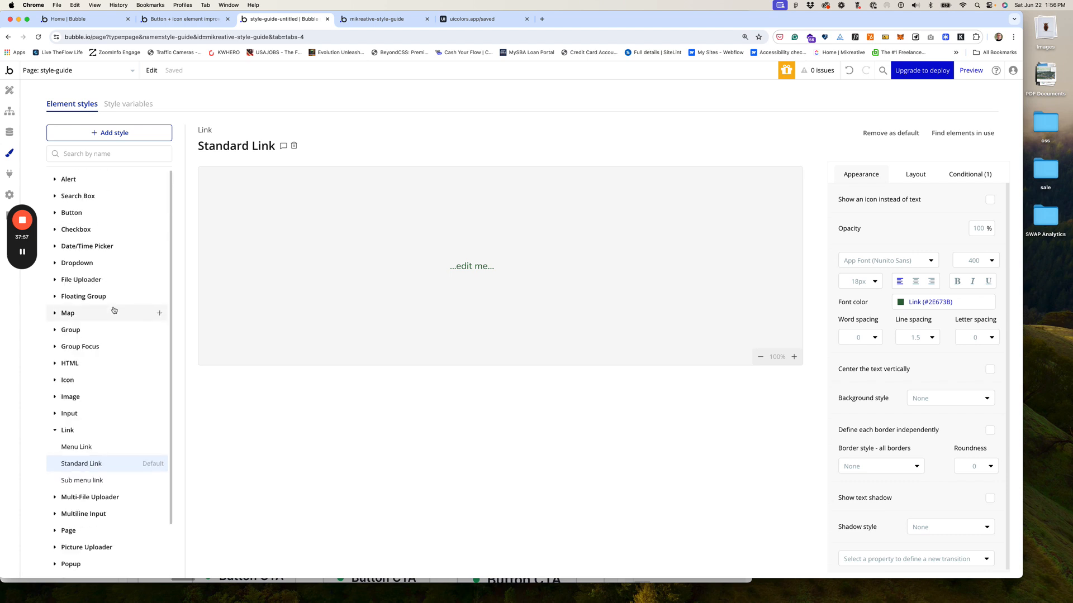
pyautogui.click(54, 215)
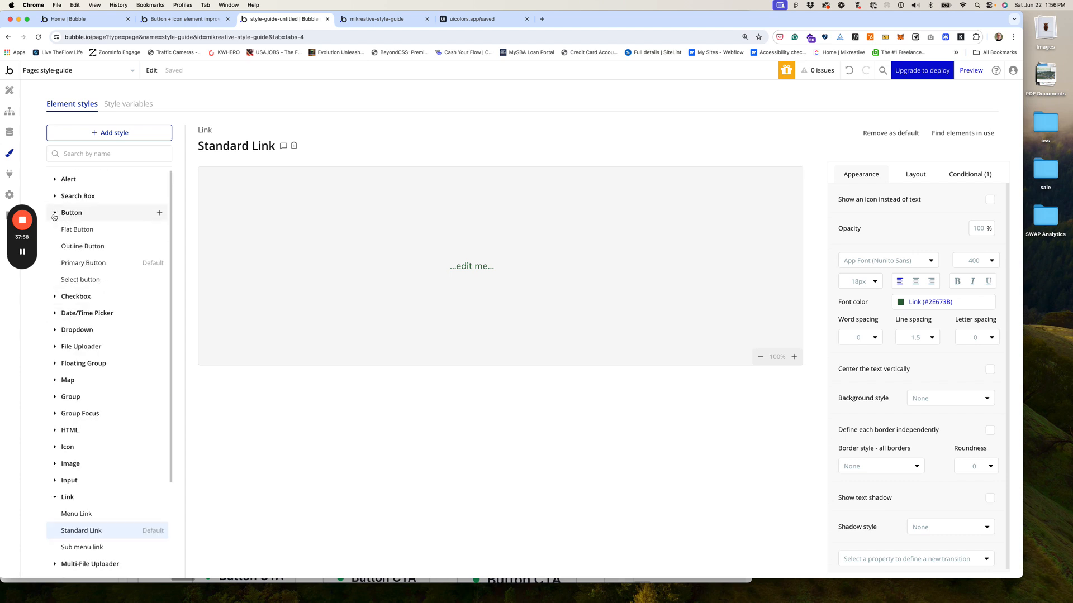
pyautogui.click(81, 246)
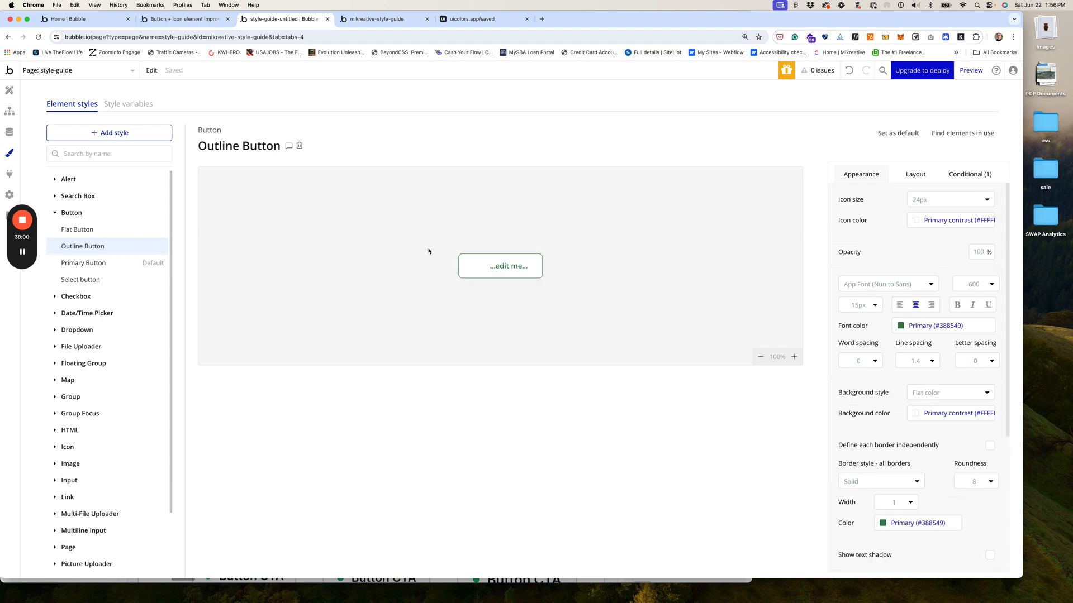
# Step: Set the Outline Button's font colour and border colour to Link (#2E673B)
pyautogui.click(908, 329)
pyautogui.click(902, 477)
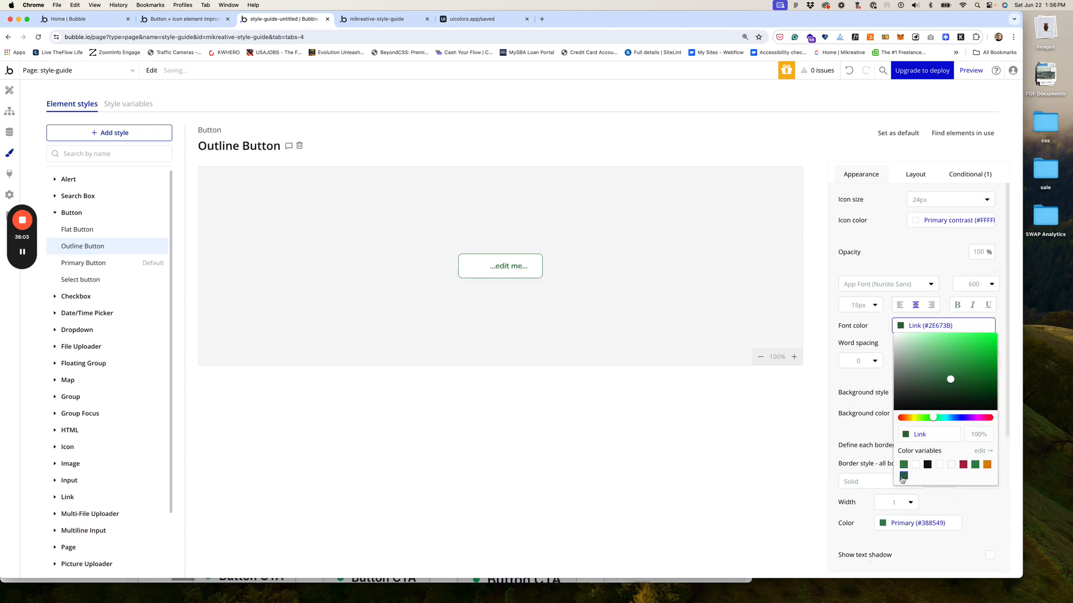
pyautogui.click(882, 525)
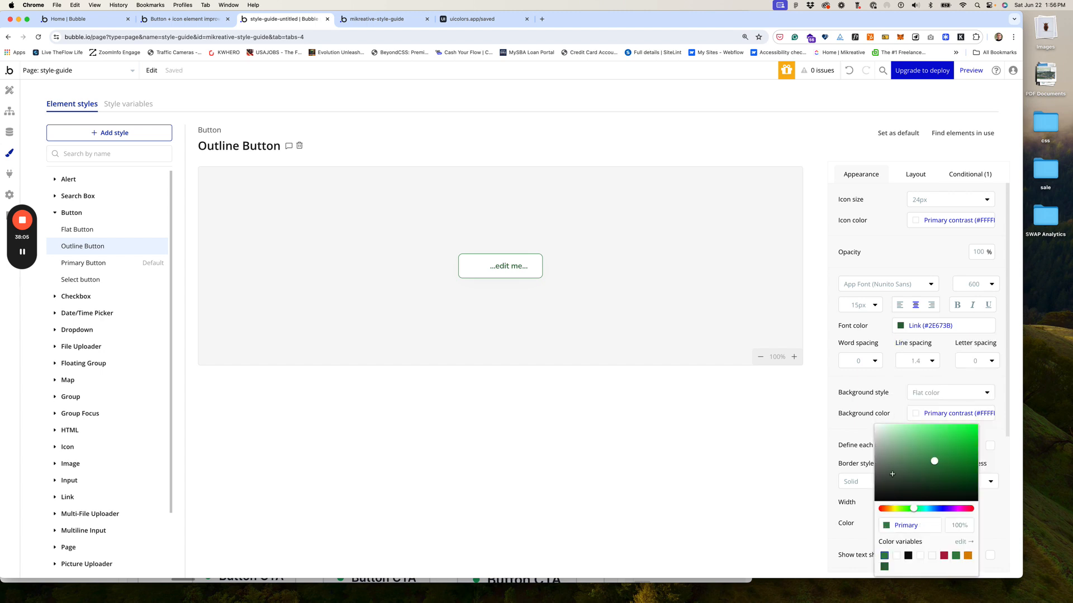
pyautogui.click(884, 567)
pyautogui.click(841, 542)
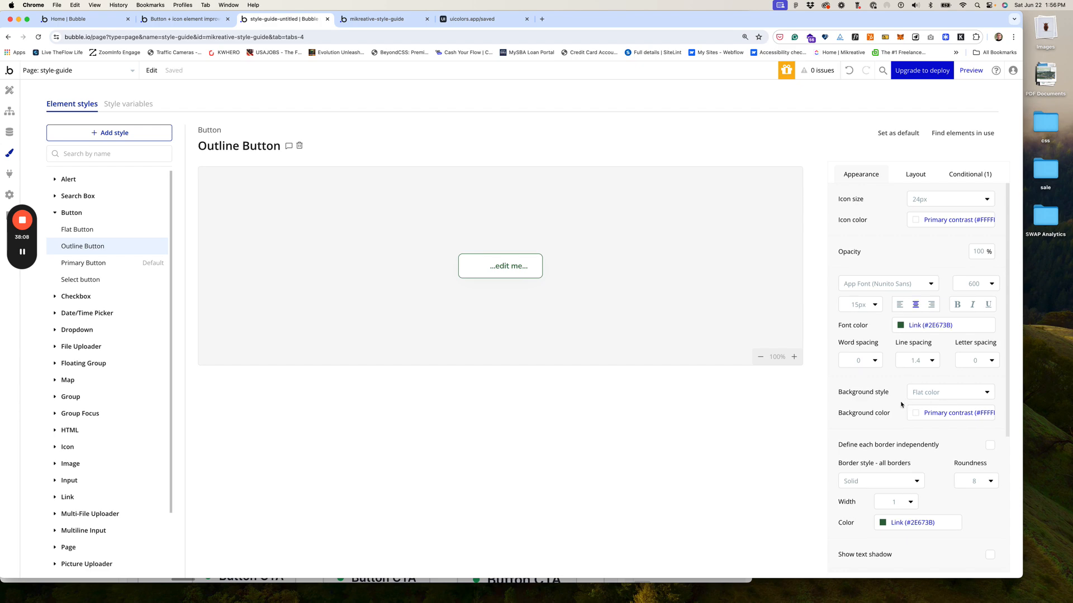
pyautogui.scroll(-5, 902, 404)
pyautogui.scroll(5, 901, 404)
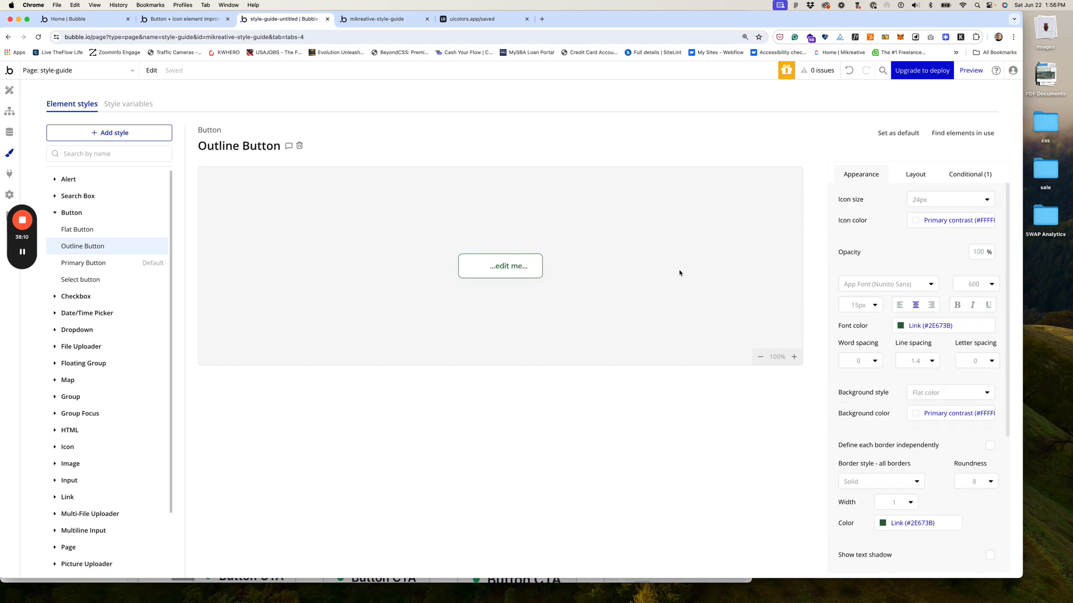
pyautogui.click(379, 19)
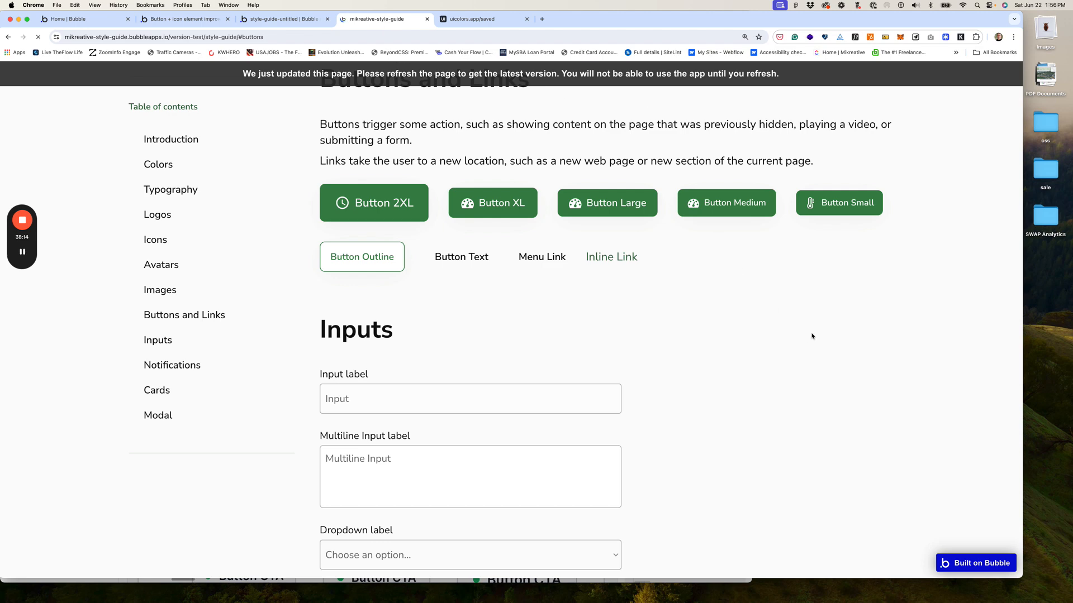
# Step: Reload the live style guide to check the darker green outline button, then return to the editor
pyautogui.press('super+r')
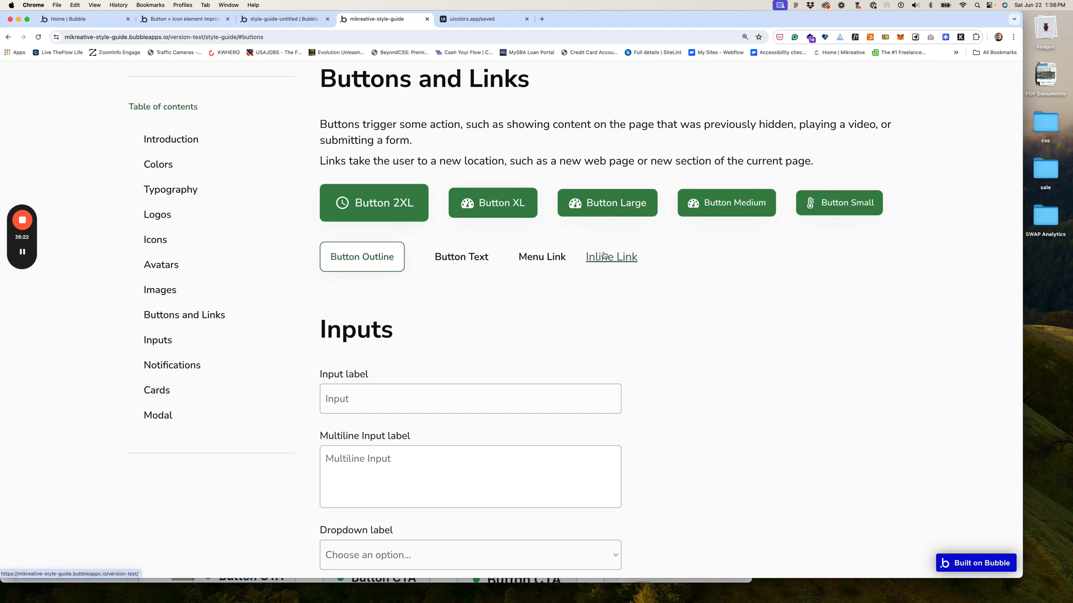
pyautogui.click(289, 20)
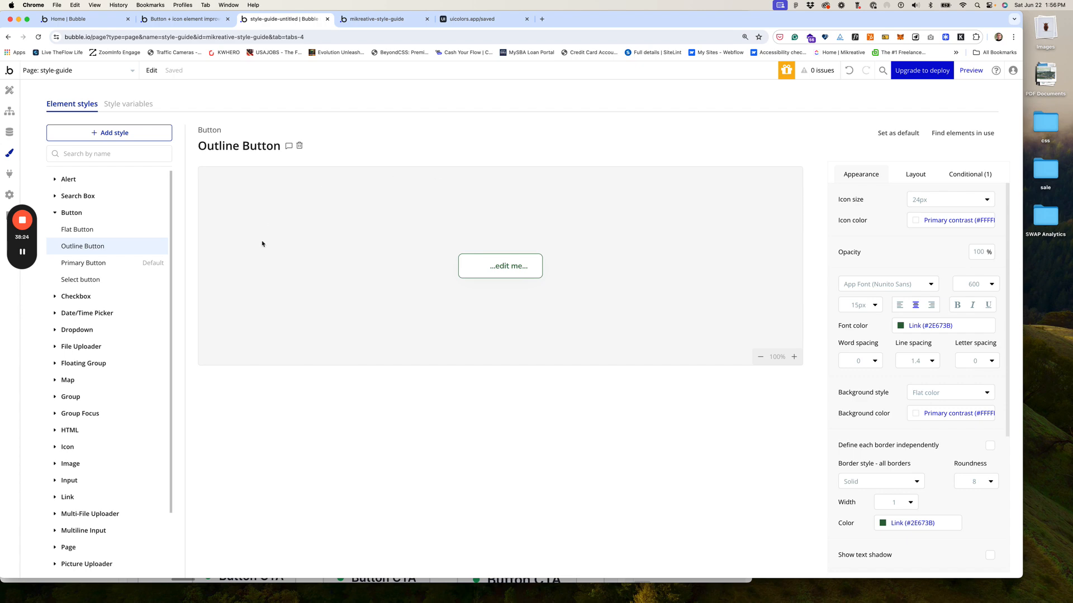
# Step: Add an HTML element (HTML B) to the Buttons and Links section beside Menu Link and Inline Link
pyautogui.click(13, 94)
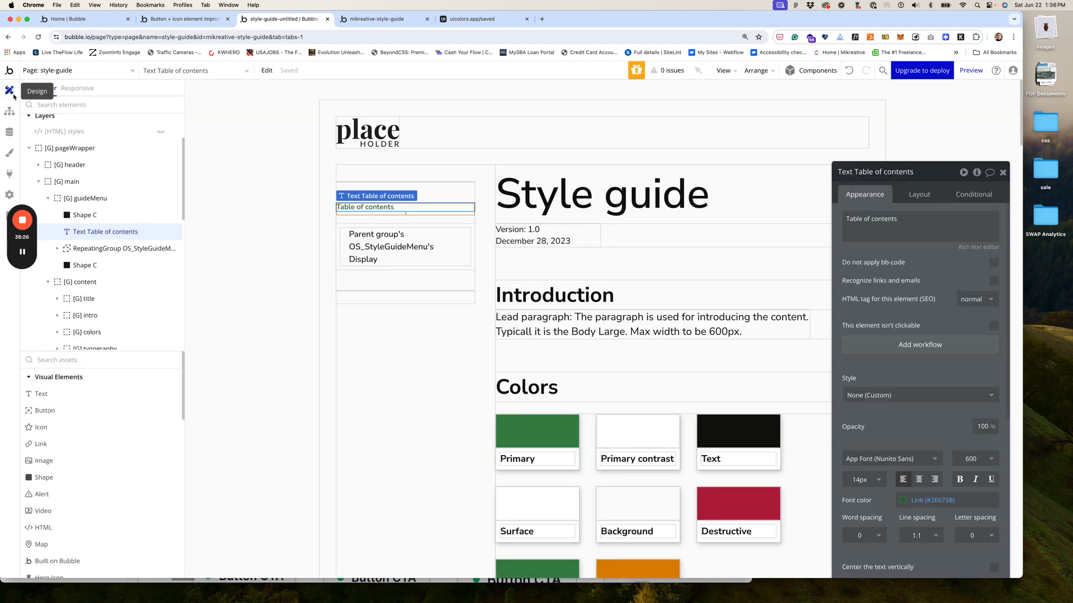
pyautogui.scroll(-15, 702, 329)
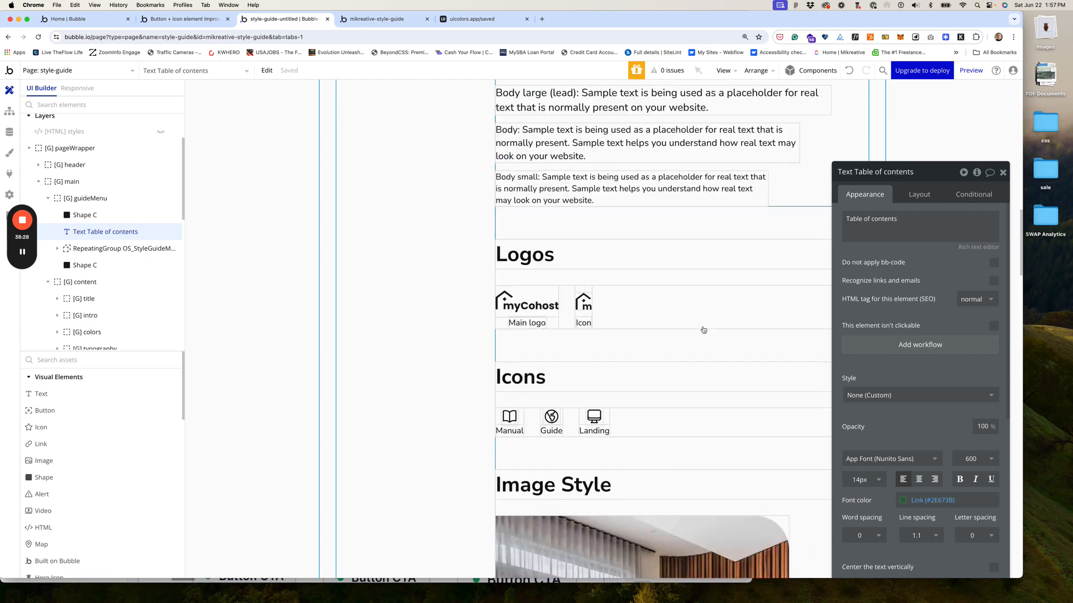
pyautogui.scroll(-10, 702, 330)
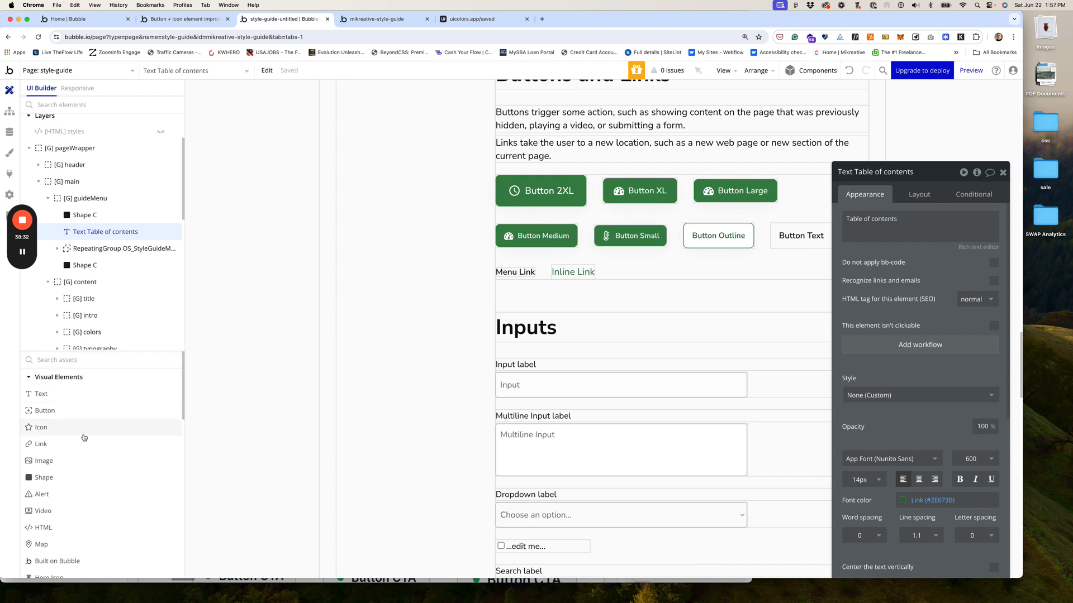
pyautogui.scroll(-3, 67, 478)
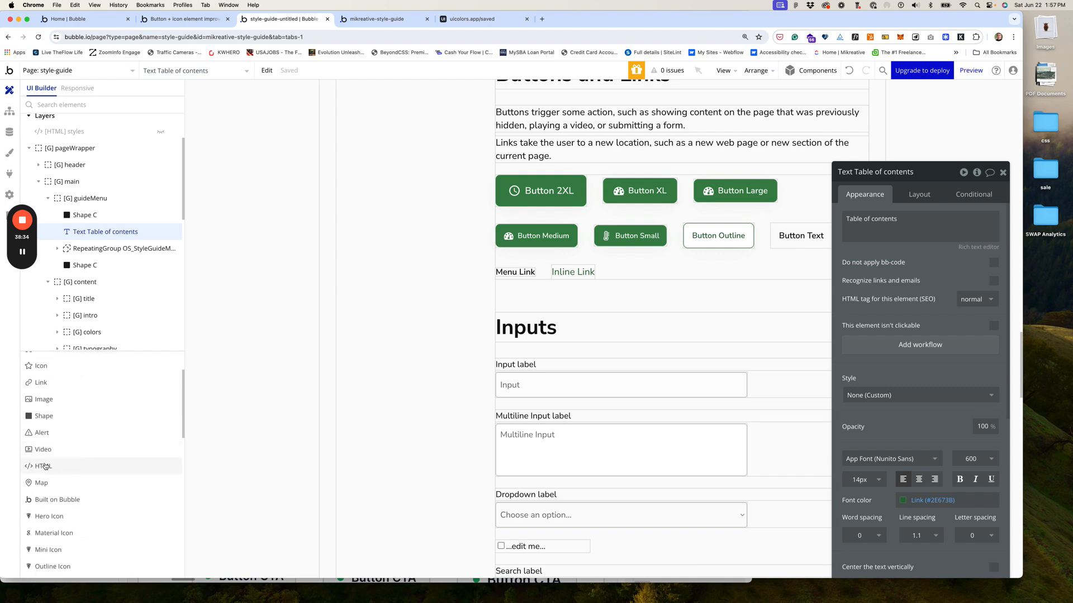
pyautogui.moveTo(95, 457); pyautogui.dragTo(626, 273)
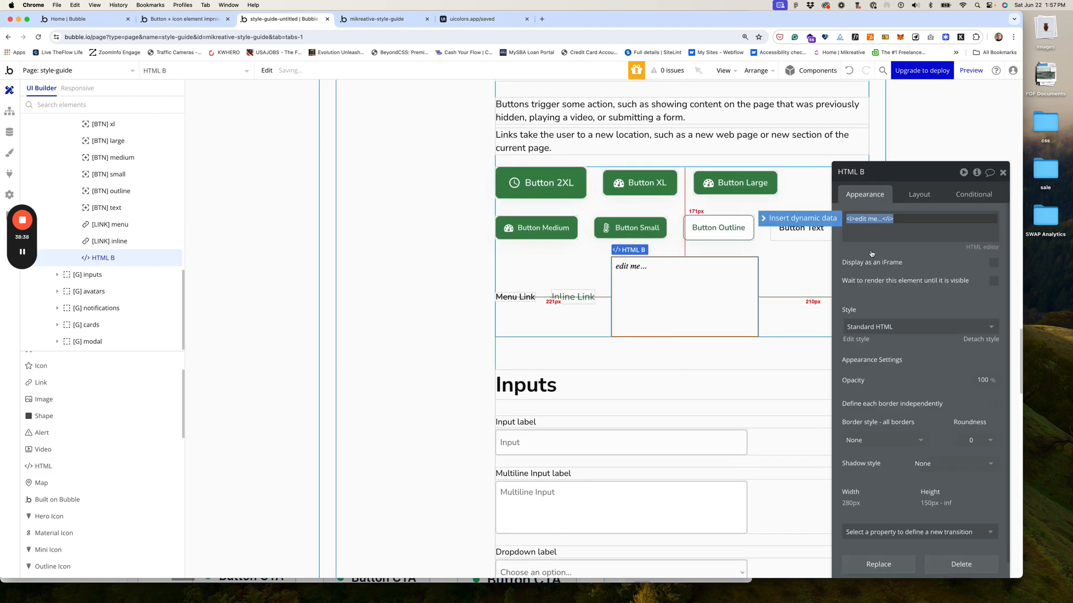
pyautogui.click(983, 249)
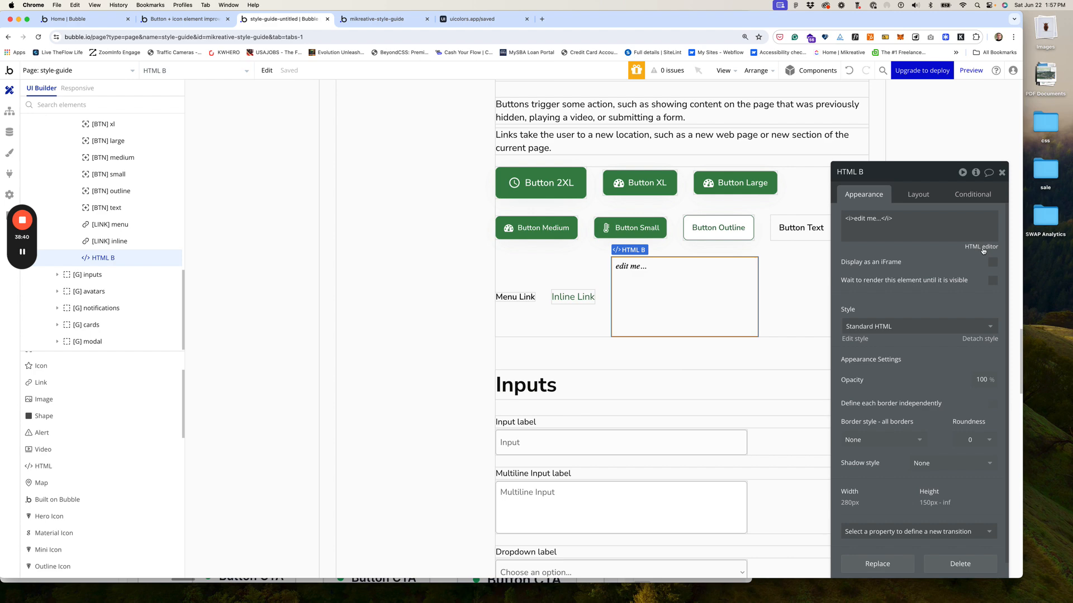
# Step: Write <a href="#introduction">Introduction HTML Link</a> in HTML B's HTML editor
pyautogui.click(981, 247)
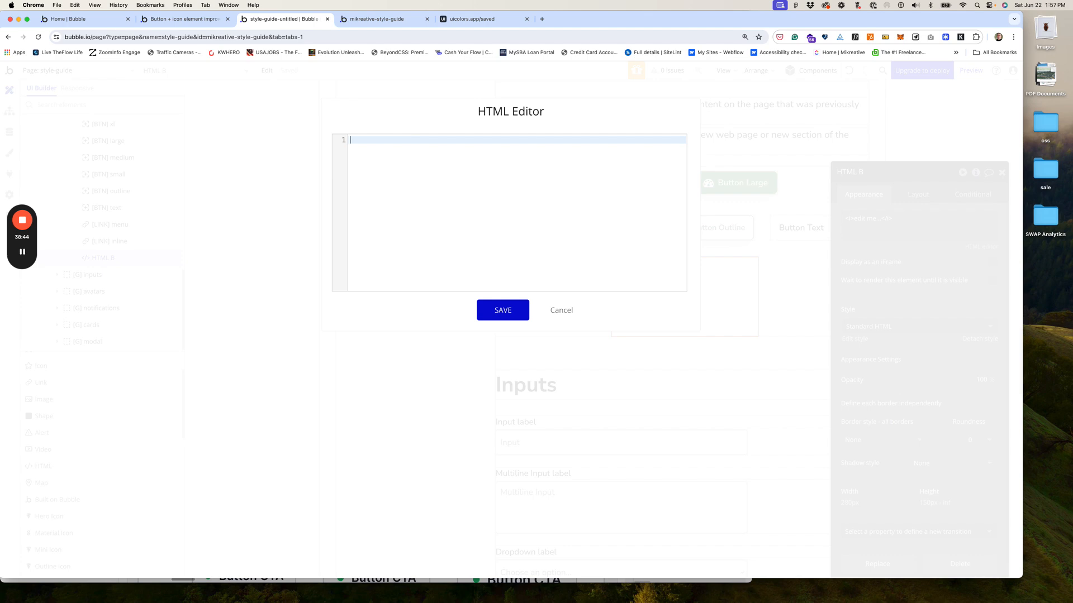
pyautogui.write('<a')
pyautogui.write('href="#introduction">')
pyautogui.write('Introduction ')
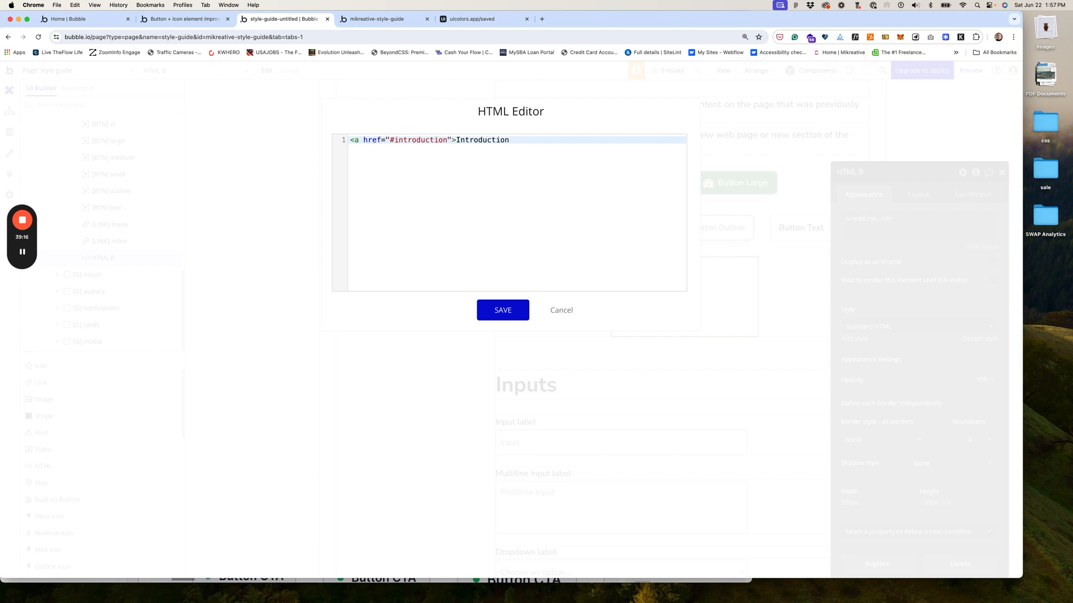
pyautogui.write('HTML Link</a>')
# Step: Save the anchor code and keep the element's style as Standard HTML
pyautogui.click(504, 312)
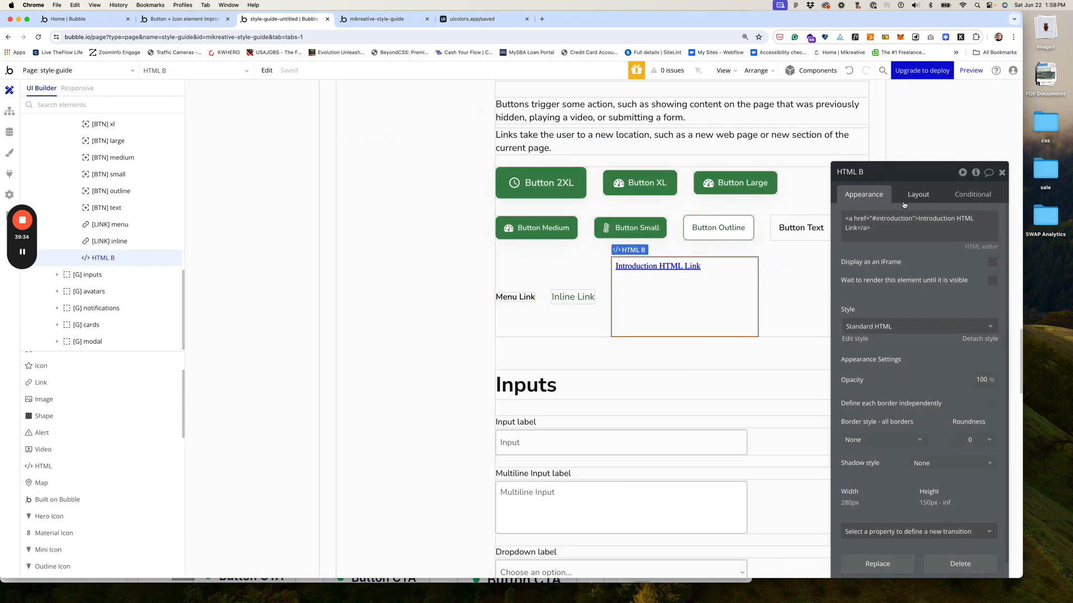
pyautogui.click(874, 325)
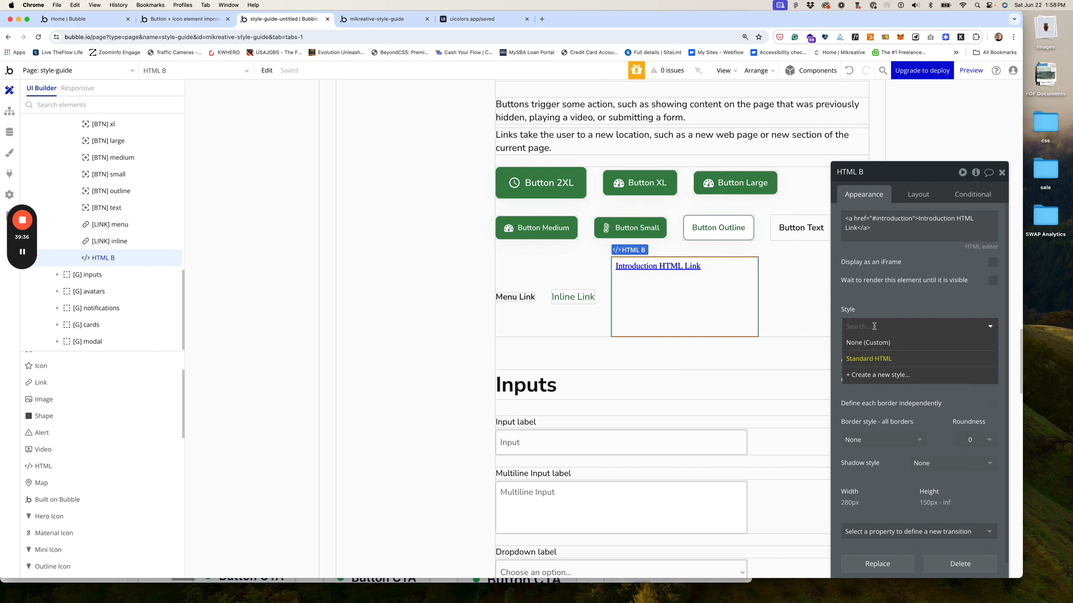
pyautogui.click(875, 359)
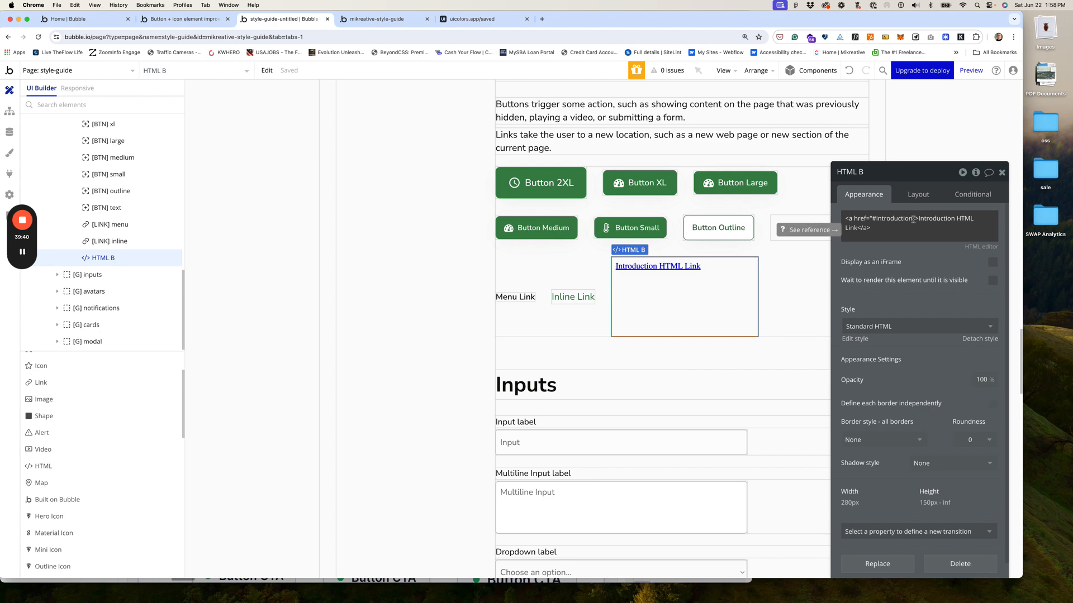
# Step: Add class="myLink" to the anchor tag and save the HTML
pyautogui.click(963, 246)
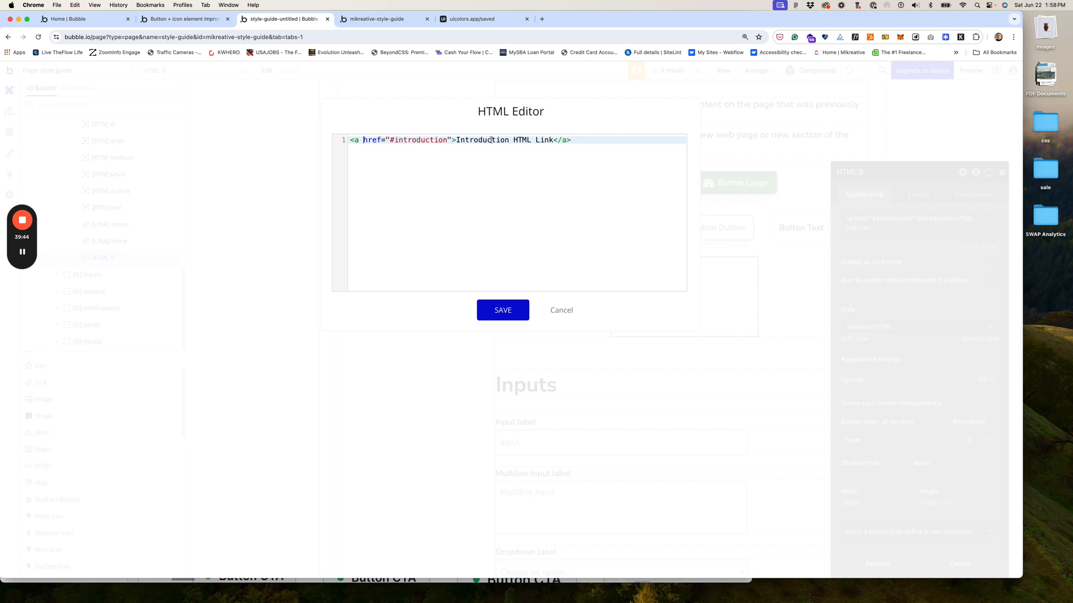
pyautogui.write('class')
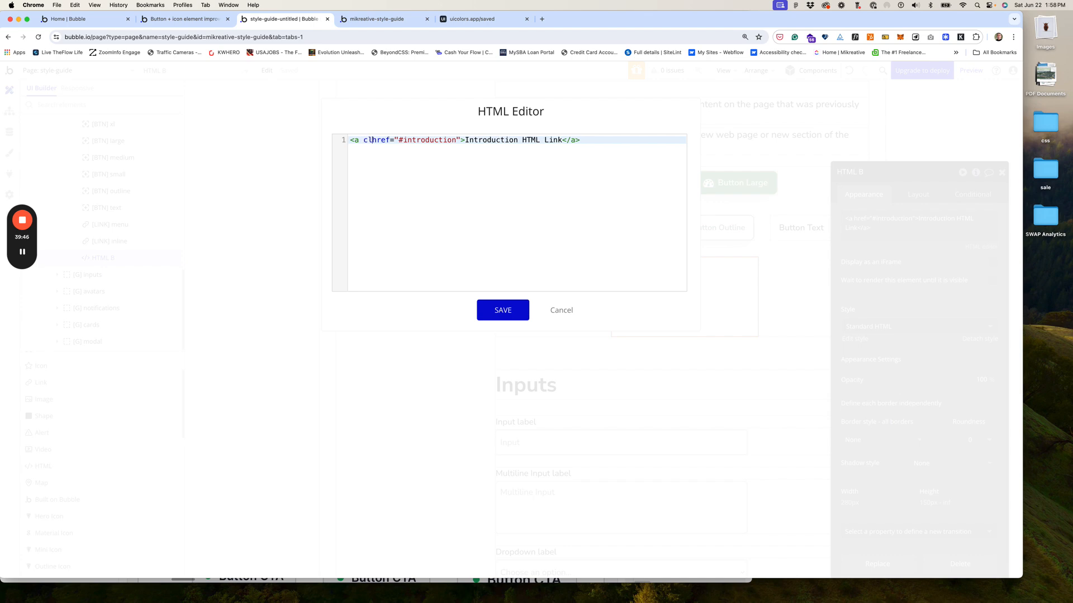
pyautogui.write('="')
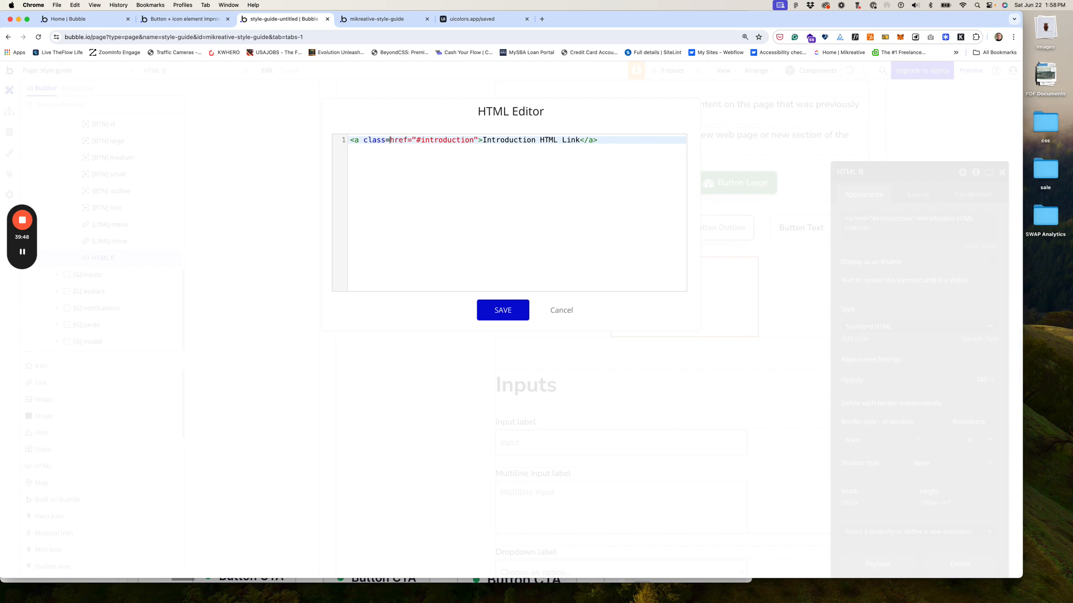
pyautogui.write('myLink')
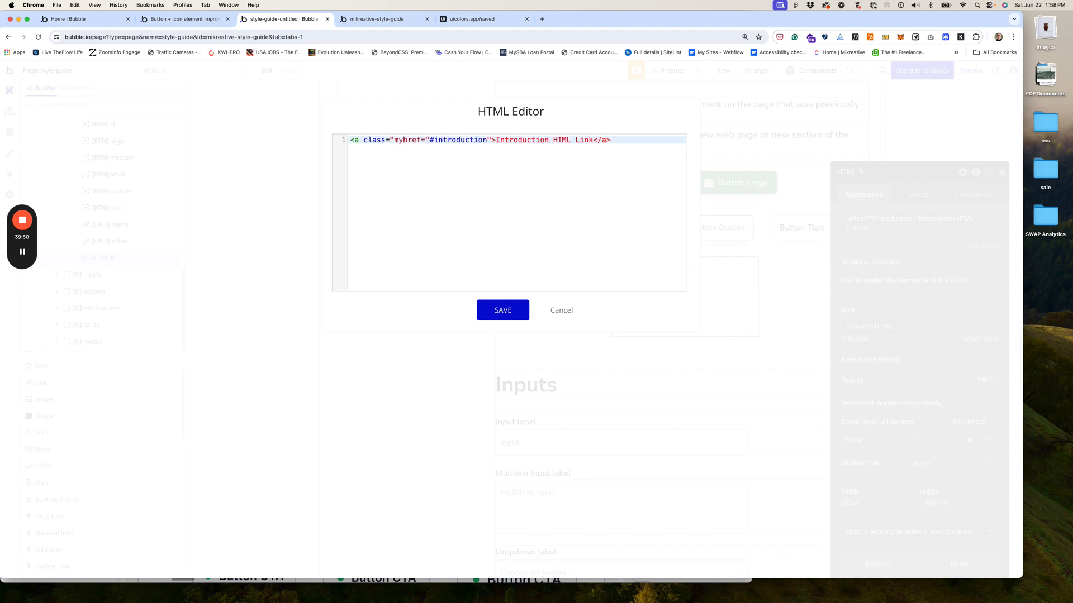
pyautogui.write('"')
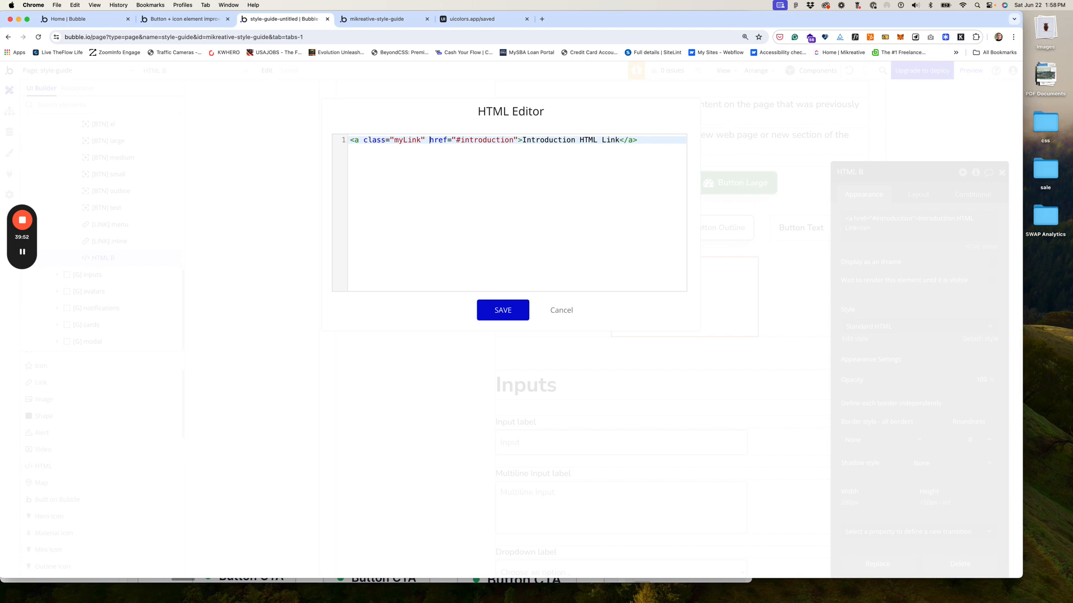
pyautogui.click(501, 311)
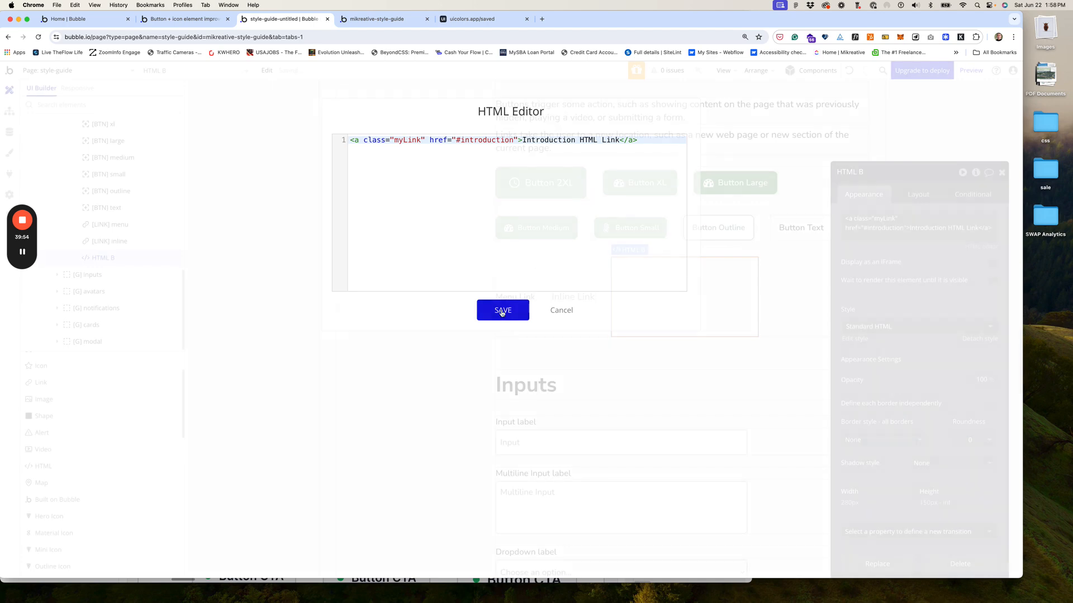
# Step: Make HTML B fit its content width with a 10 px minimum width
pyautogui.click(918, 195)
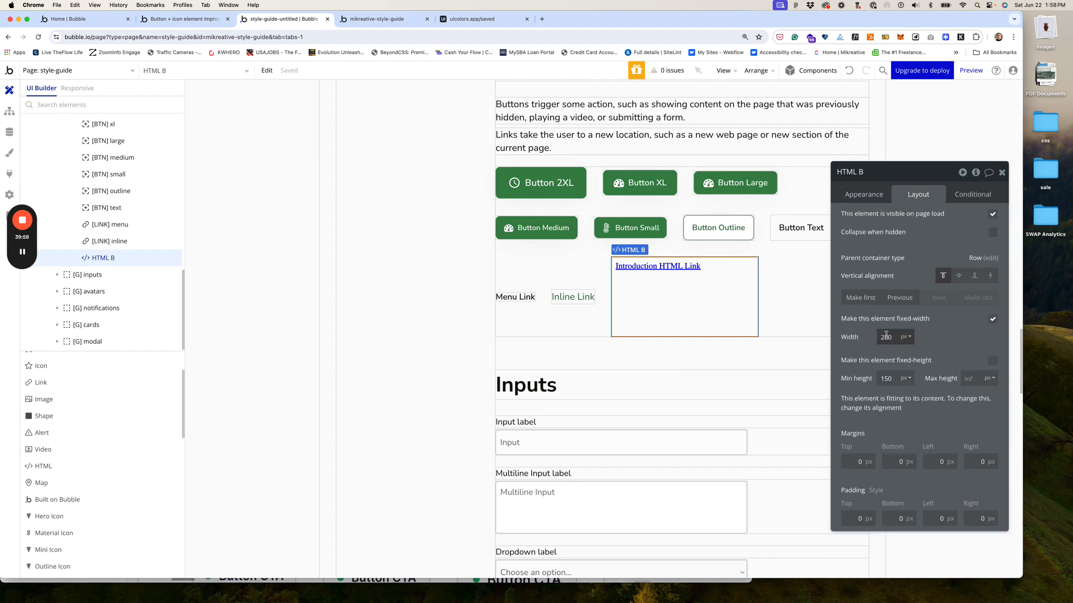
pyautogui.click(994, 321)
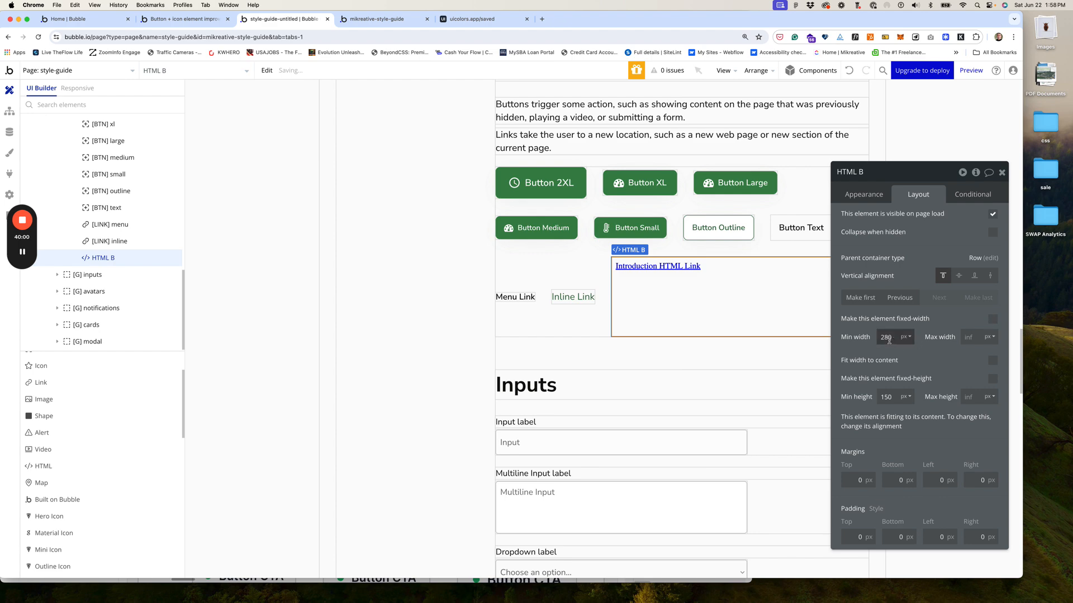
pyautogui.moveTo(895, 338); pyautogui.dragTo(847, 333)
pyautogui.write('10')
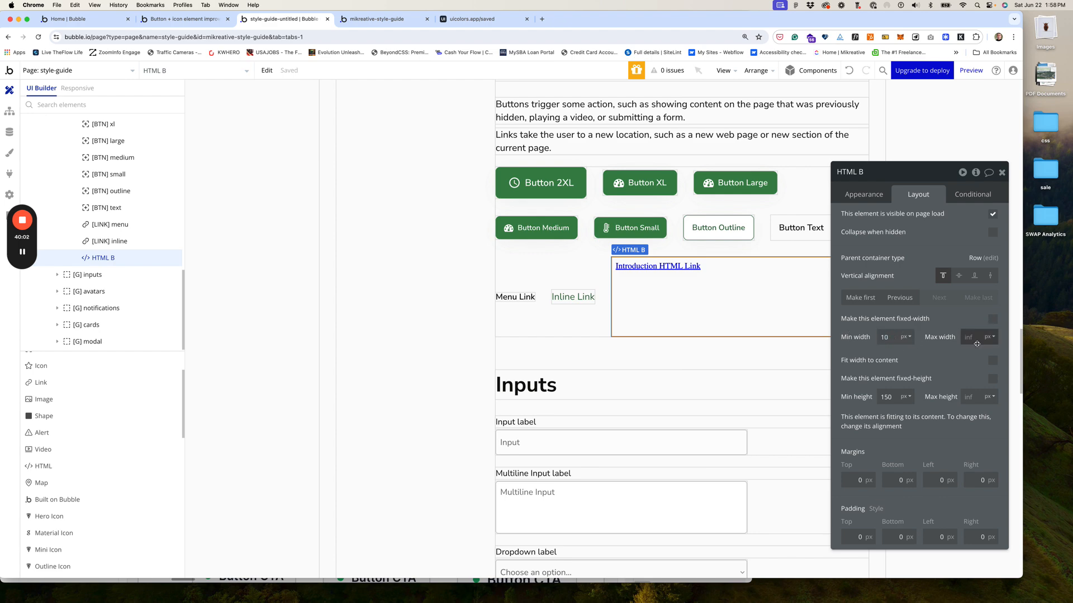
pyautogui.click(992, 361)
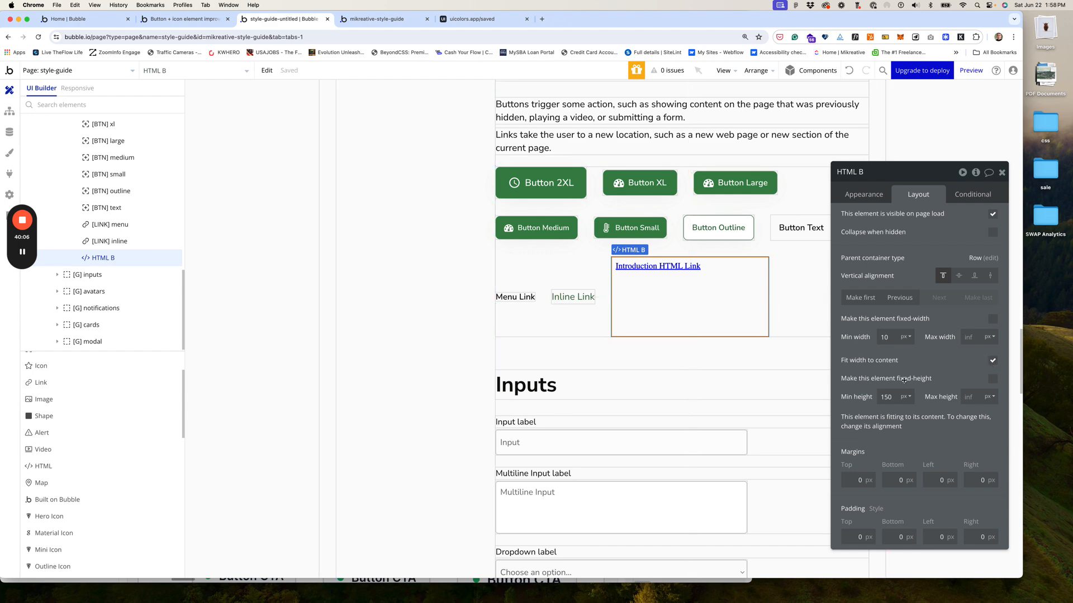
# Step: Fix HTML B's height at 44 px for both minimum and maximum
pyautogui.moveTo(897, 398); pyautogui.dragTo(844, 391)
pyautogui.write('44')
pyautogui.click(971, 396)
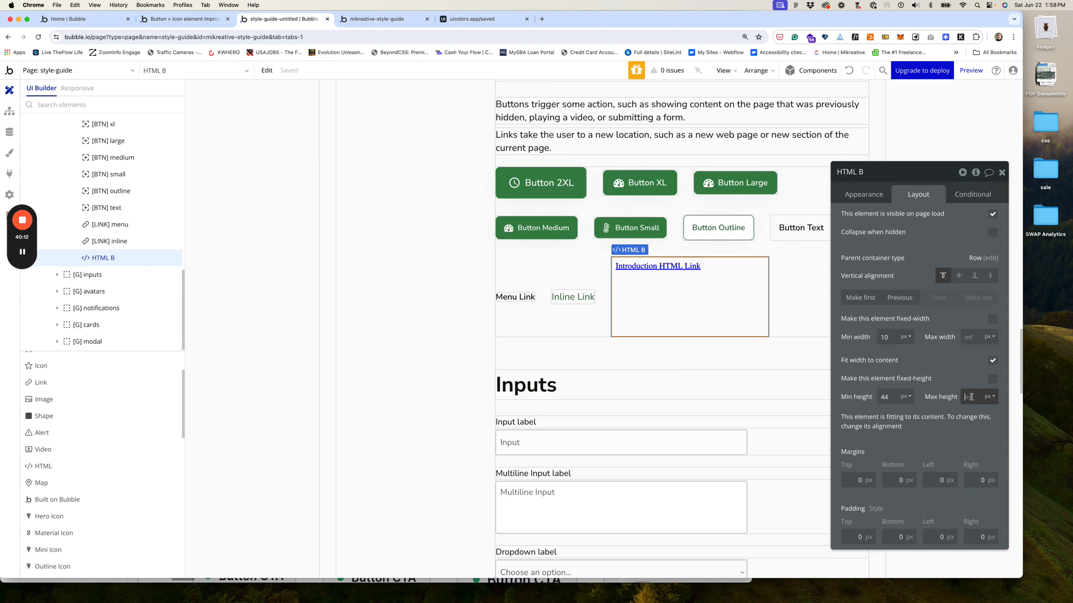
pyautogui.write('44')
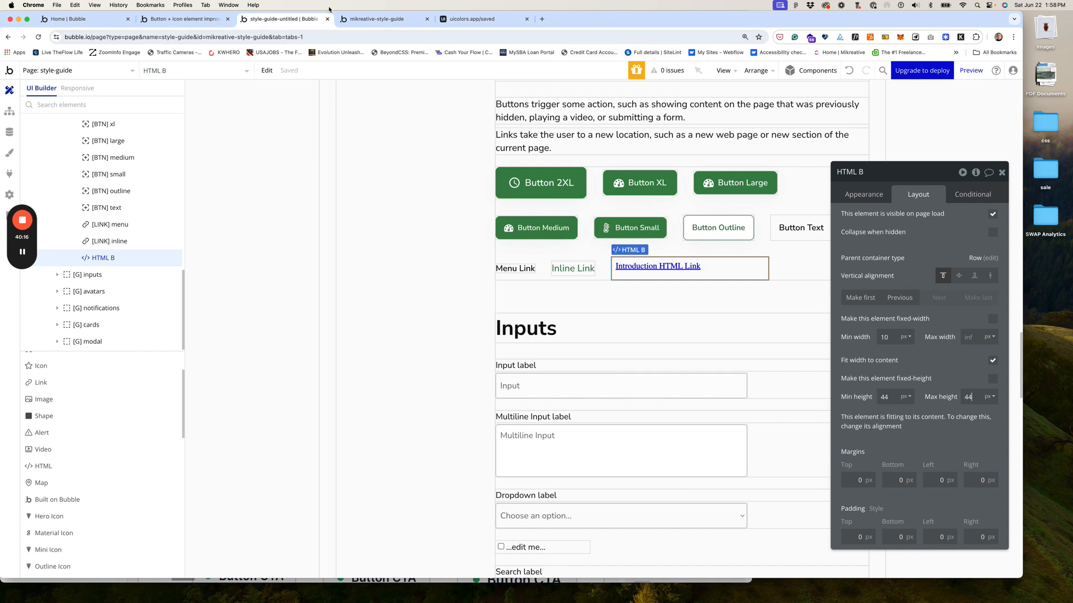
pyautogui.click(367, 21)
# Step: Reload the live guide and confirm Introduction HTML Link jumps to the Introduction section, retesting from Buttons and Links
pyautogui.click(400, 75)
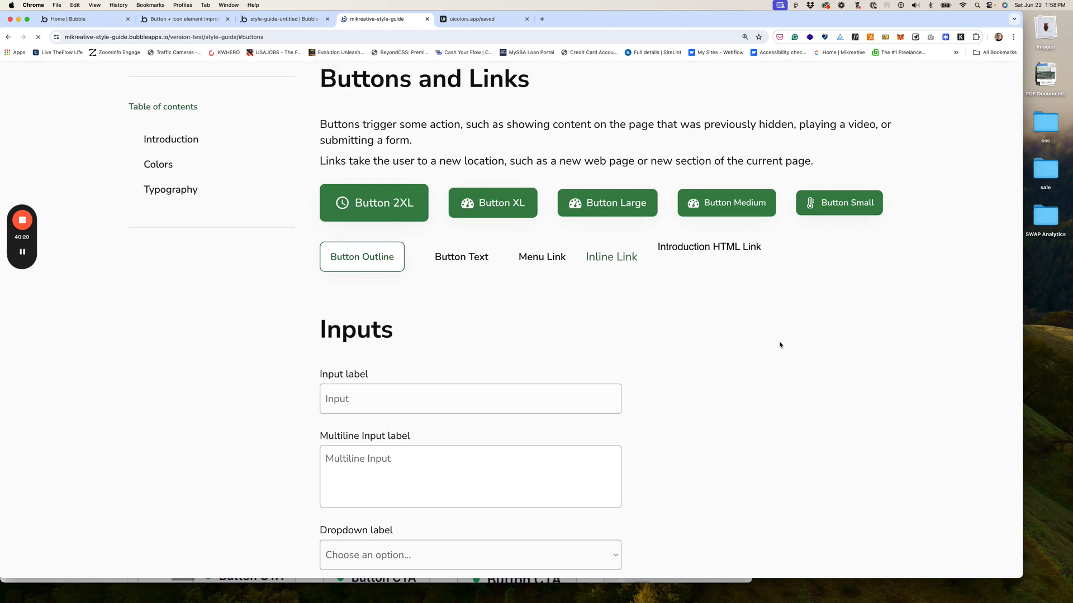
pyautogui.click(731, 250)
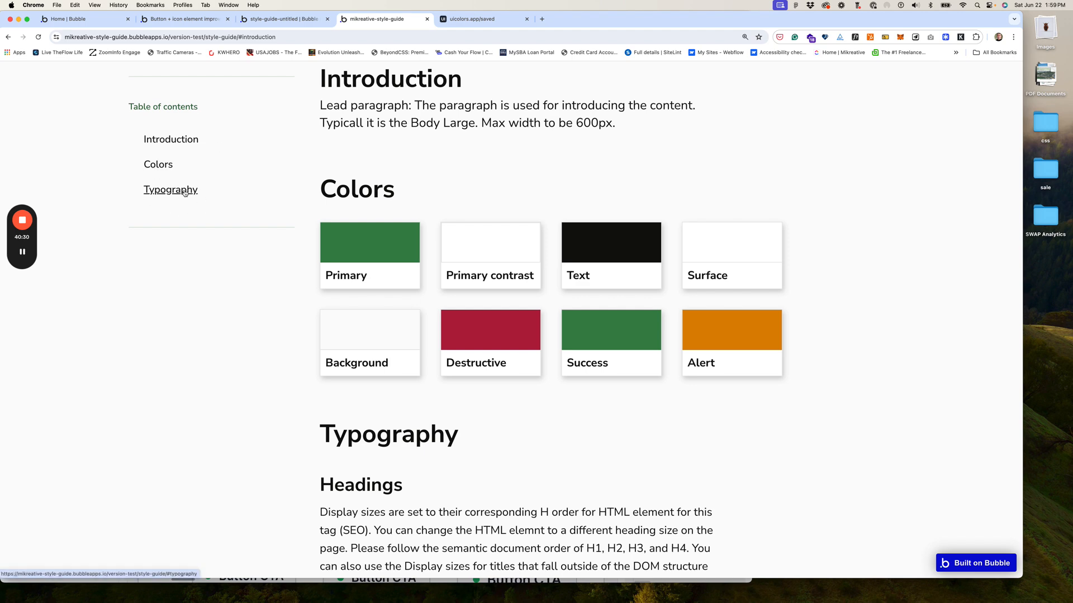
pyautogui.click(38, 38)
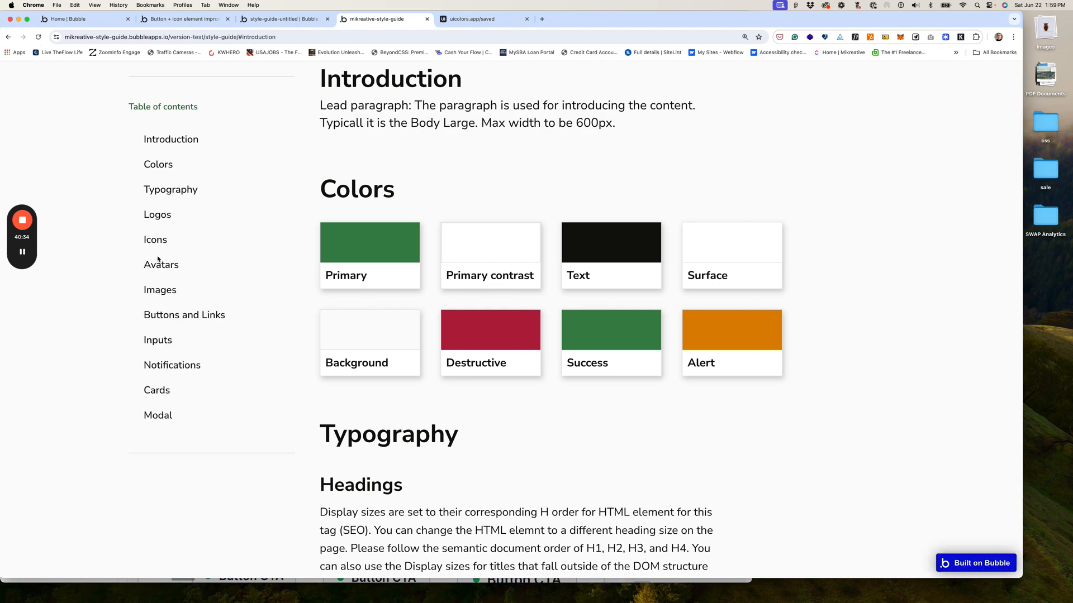
pyautogui.click(193, 315)
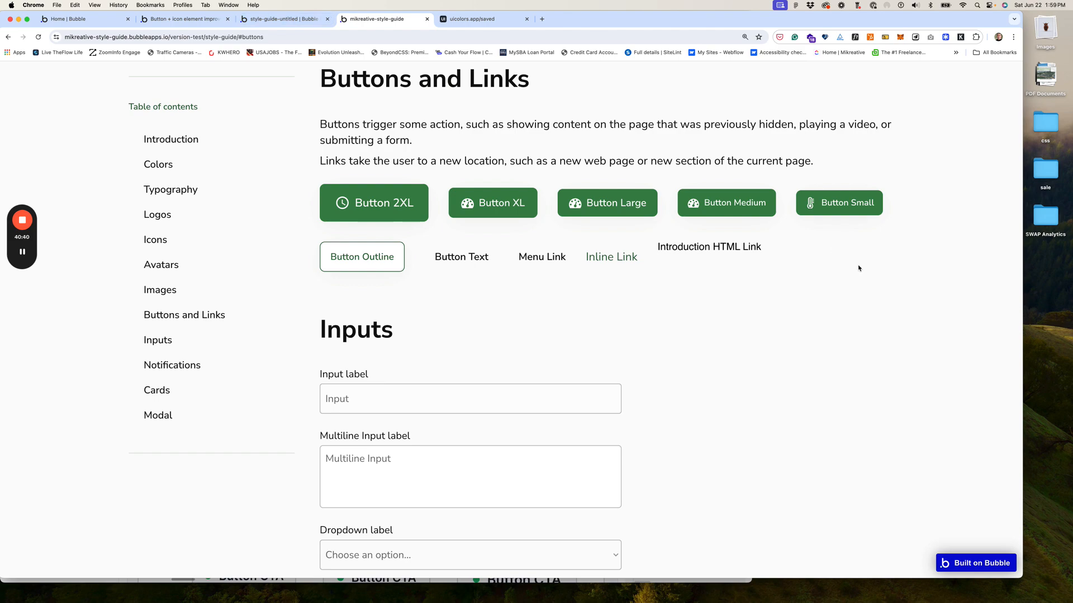
pyautogui.click(720, 252)
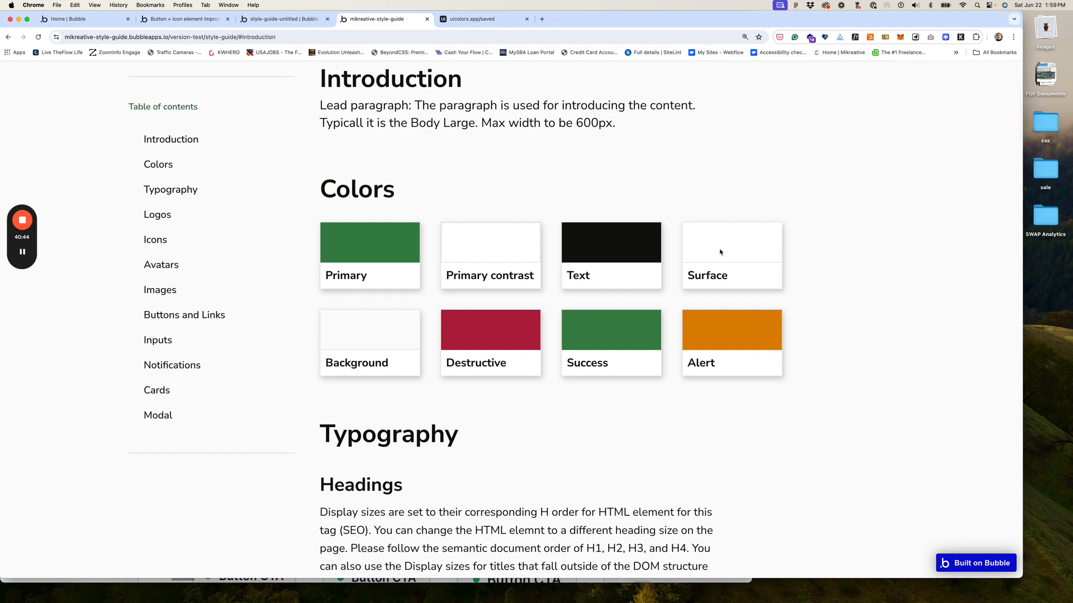
pyautogui.scroll(-20, 710, 262)
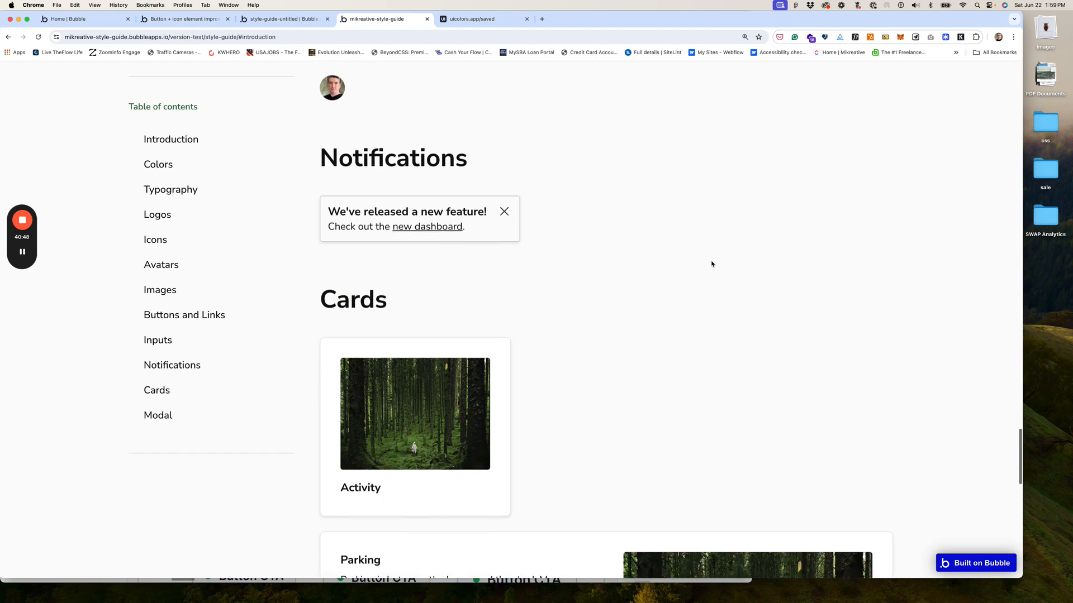
pyautogui.scroll(-5, 695, 326)
pyautogui.scroll(-10, 694, 326)
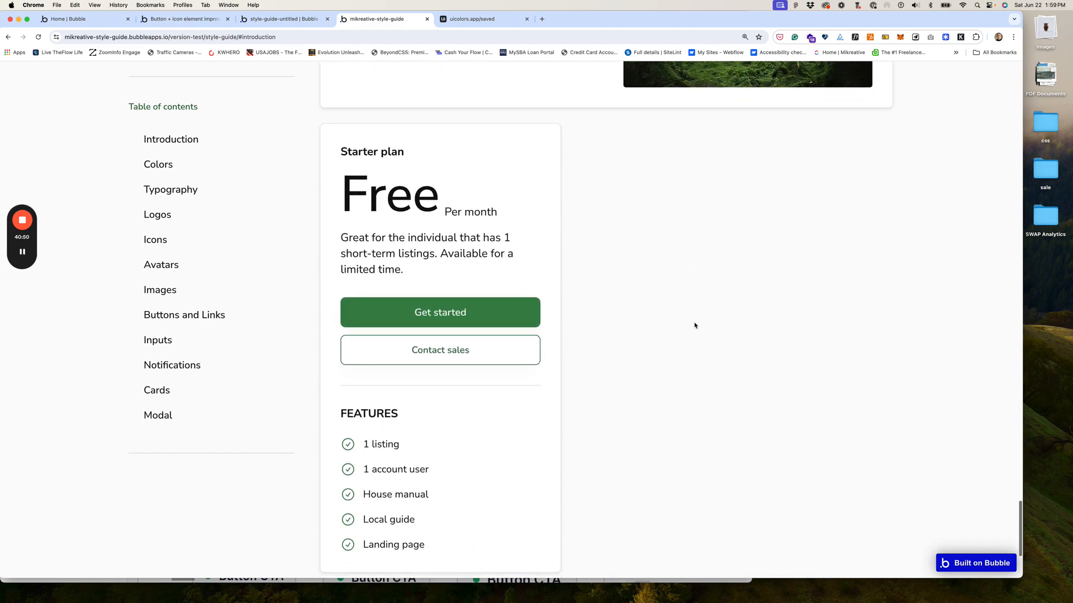
pyautogui.scroll(15, 694, 326)
pyautogui.scroll(15, 695, 325)
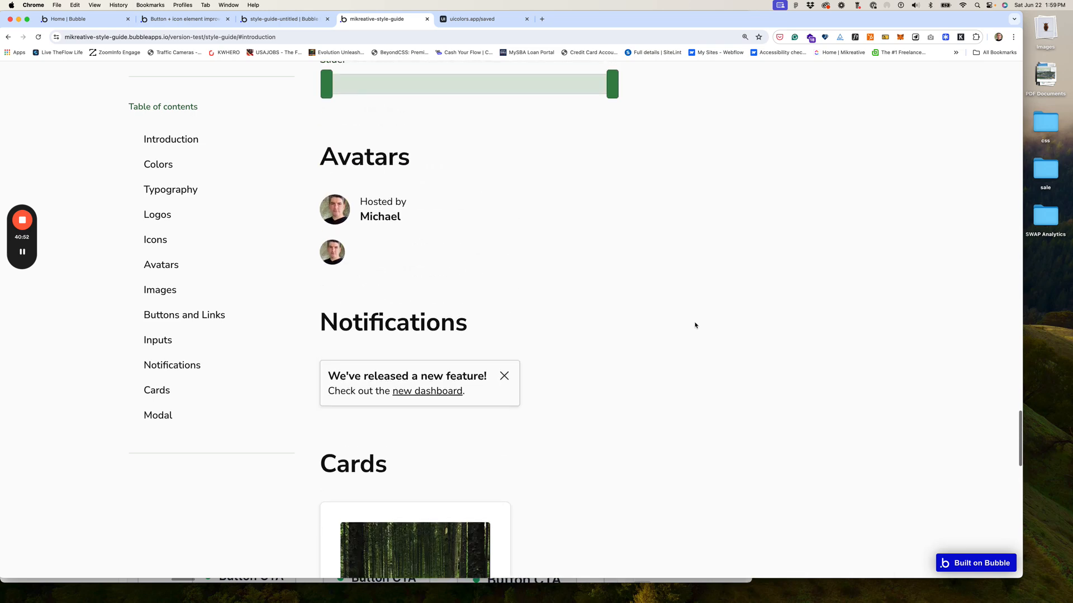
pyautogui.scroll(8, 695, 325)
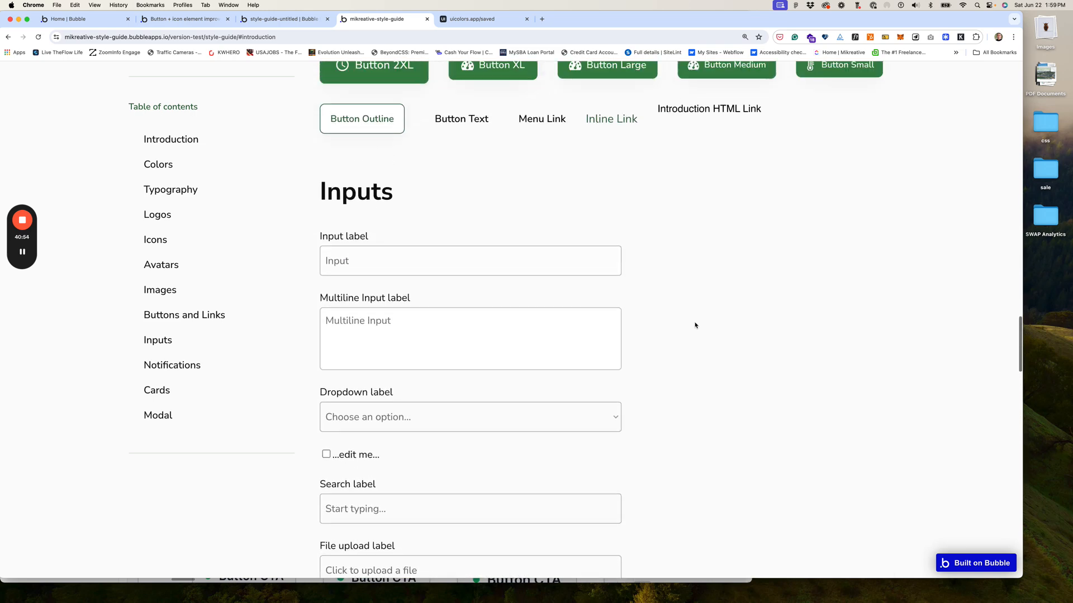